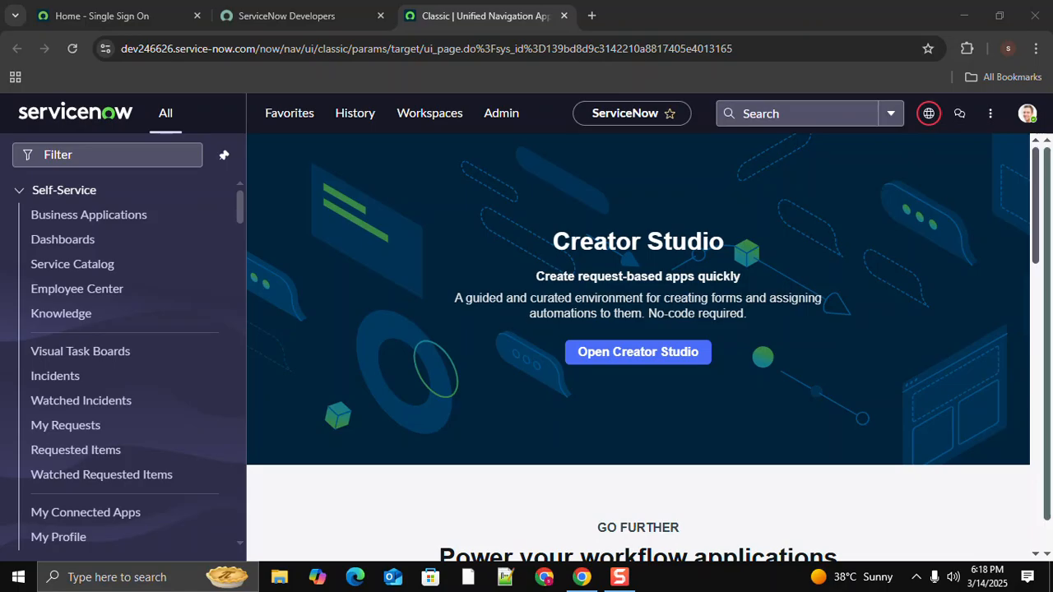
Open a new incident form by entering incident.form in the navigator filter
click(107, 155)
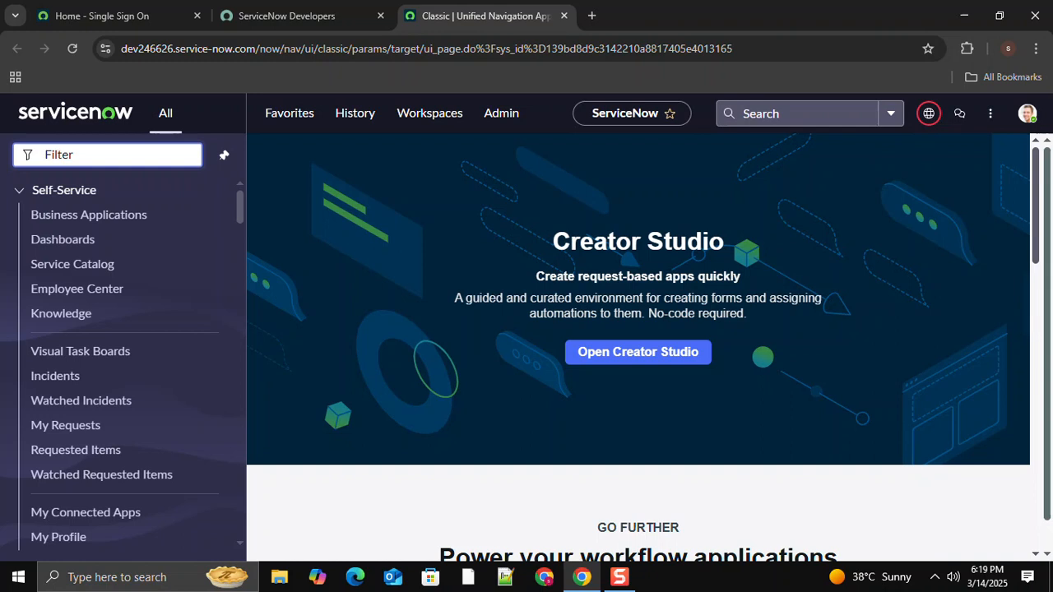
text(inc)
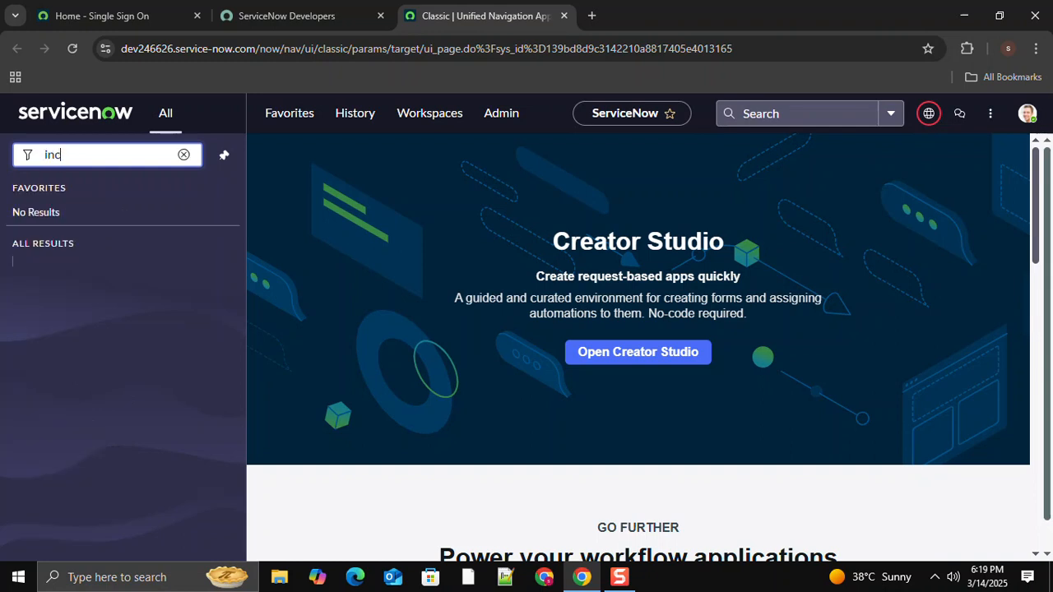
text(ident)
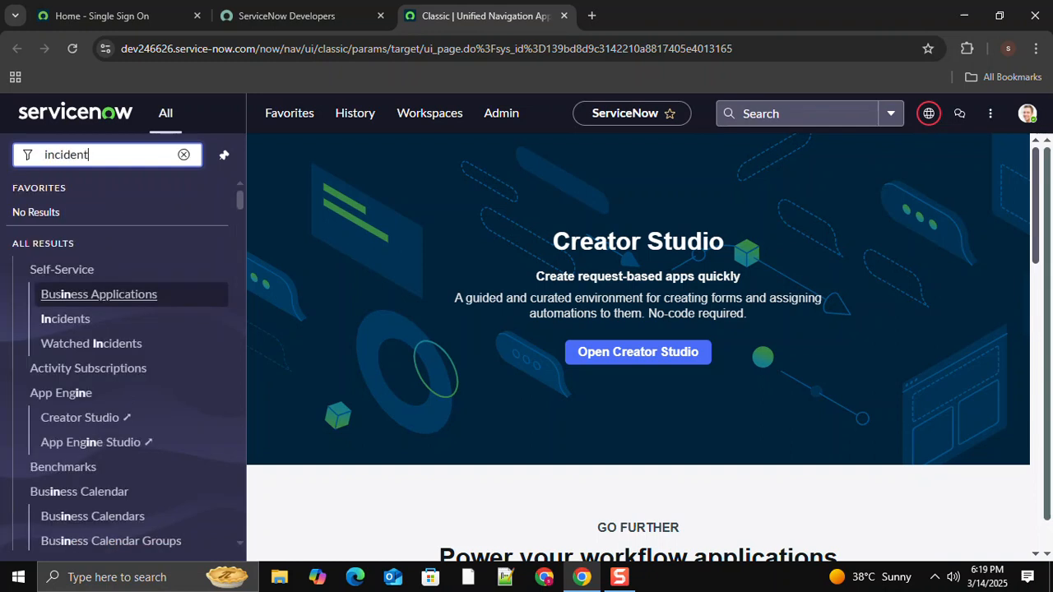
text(.form)
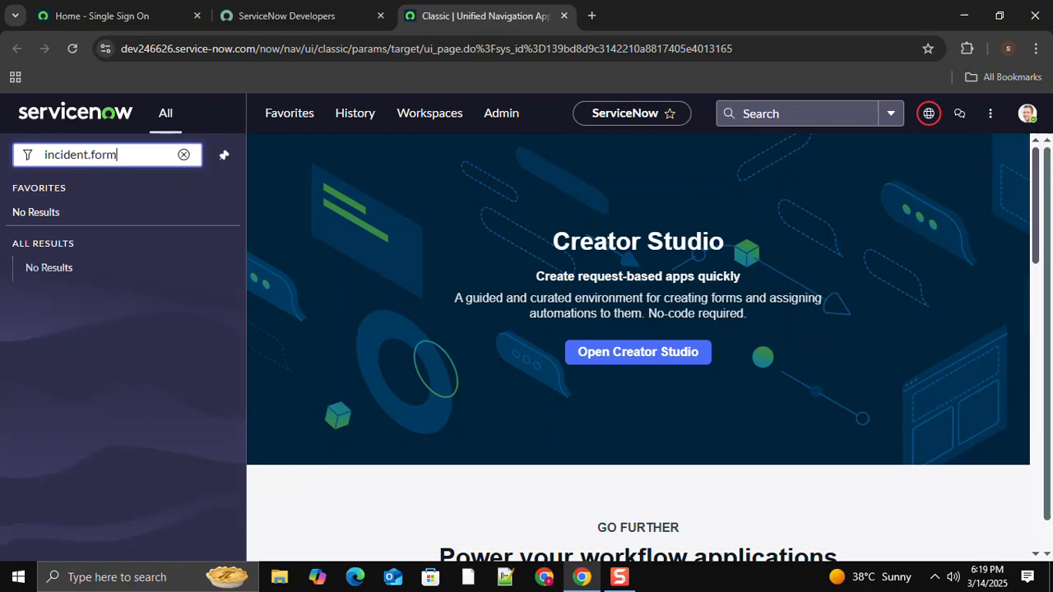
key(Return)
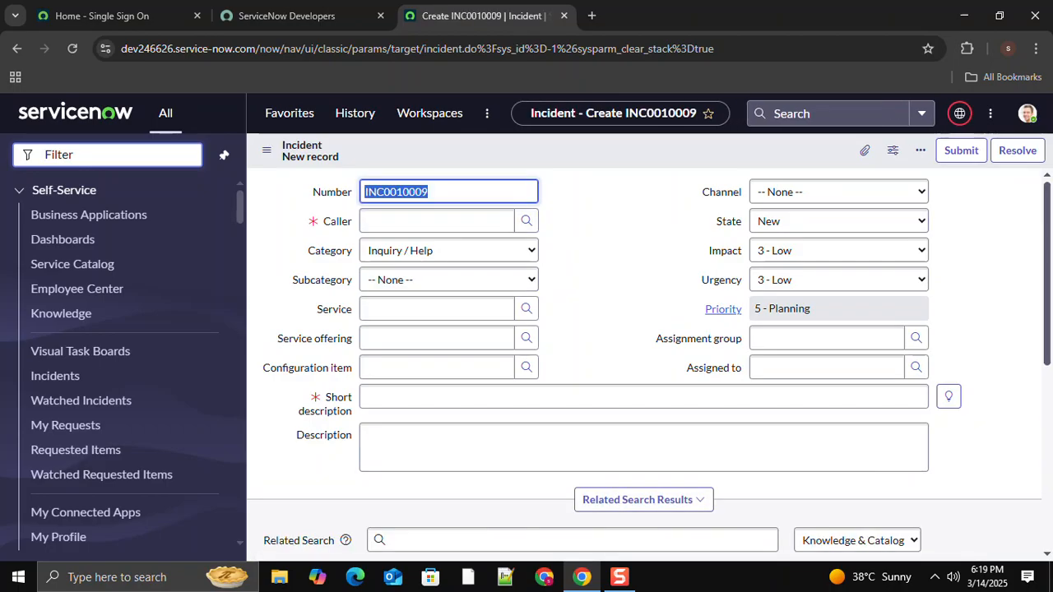
Look over the new incident form's fields, including its number and the list of users available as caller
scroll(649, 360, down, 1)
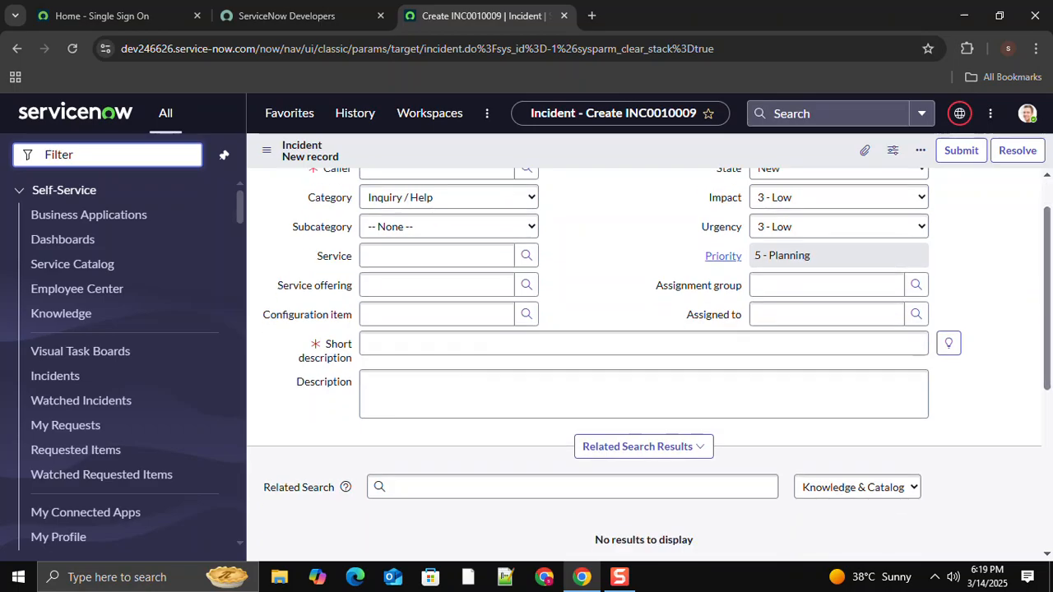
scroll(649, 361, up, 1)
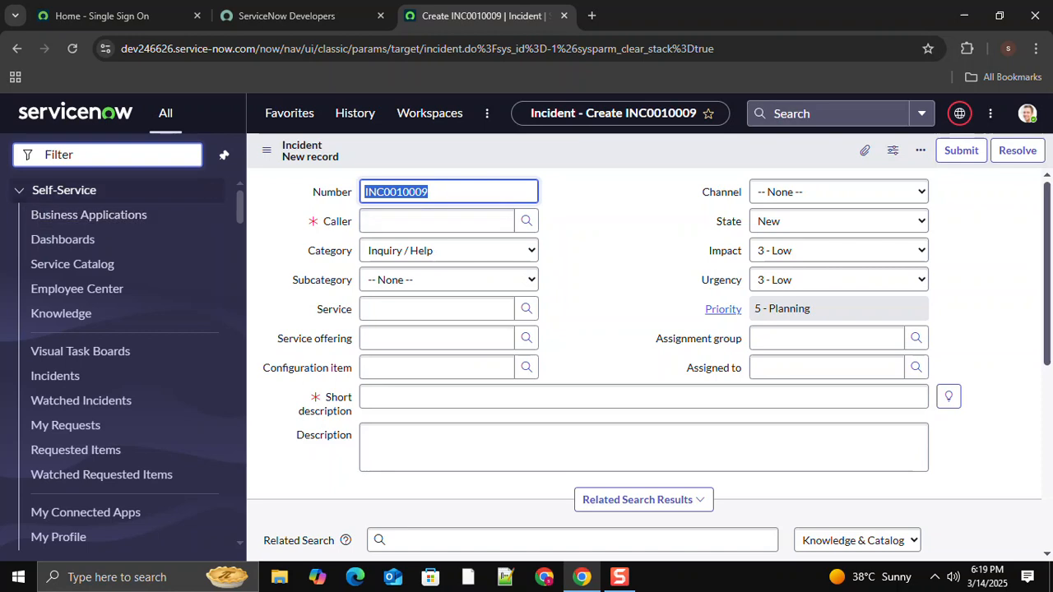
click(107, 155)
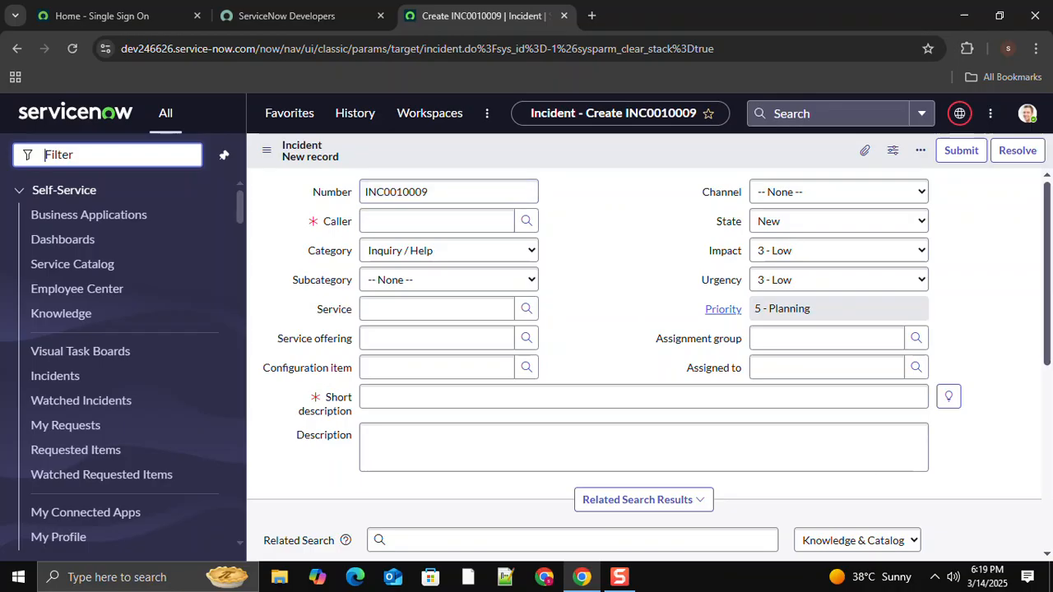
drag(424, 193, 326, 194)
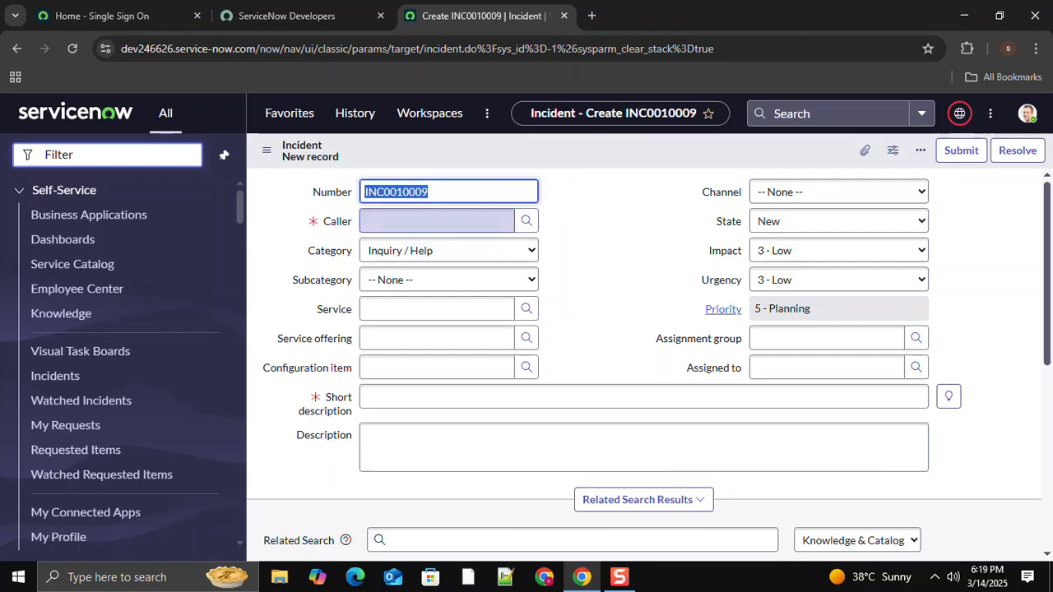
click(527, 221)
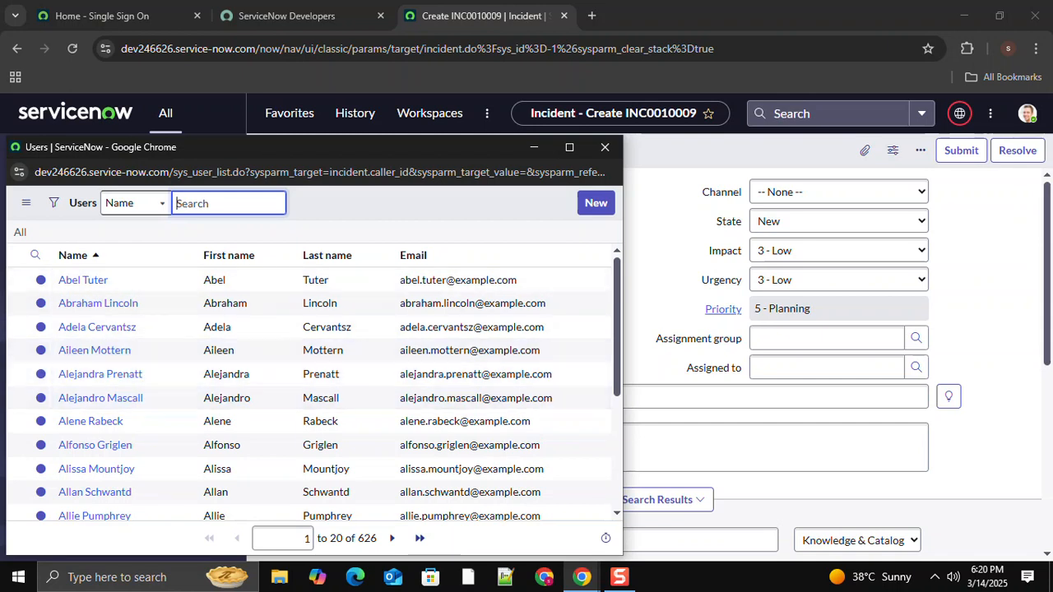
click(605, 146)
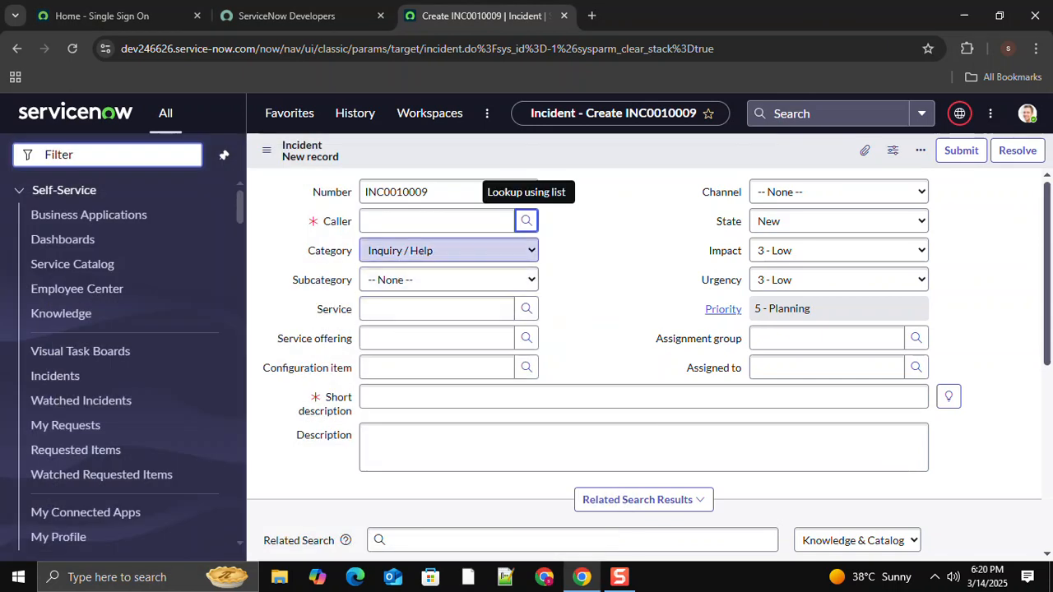
Set the incident's category to Software
click(449, 250)
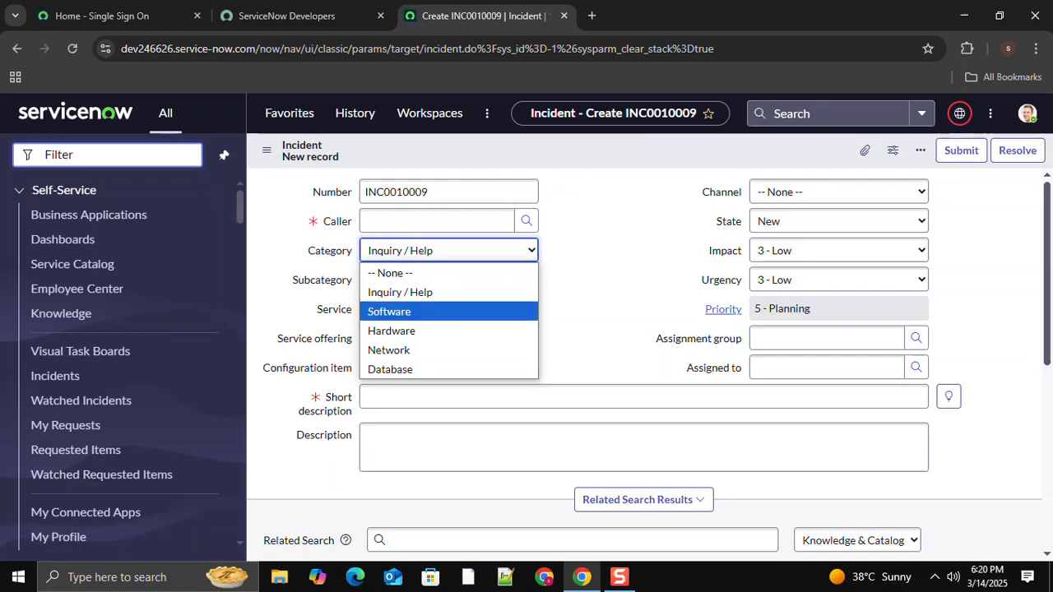
key(Escape)
key(Tab)
key(shift+Tab)
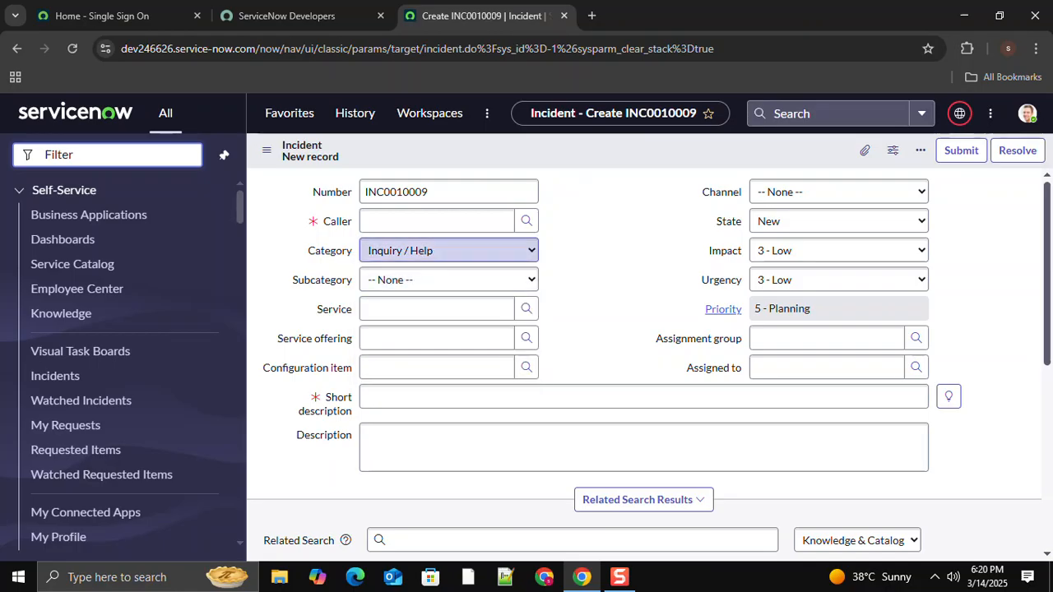
key(alt+Down)
key(Down)
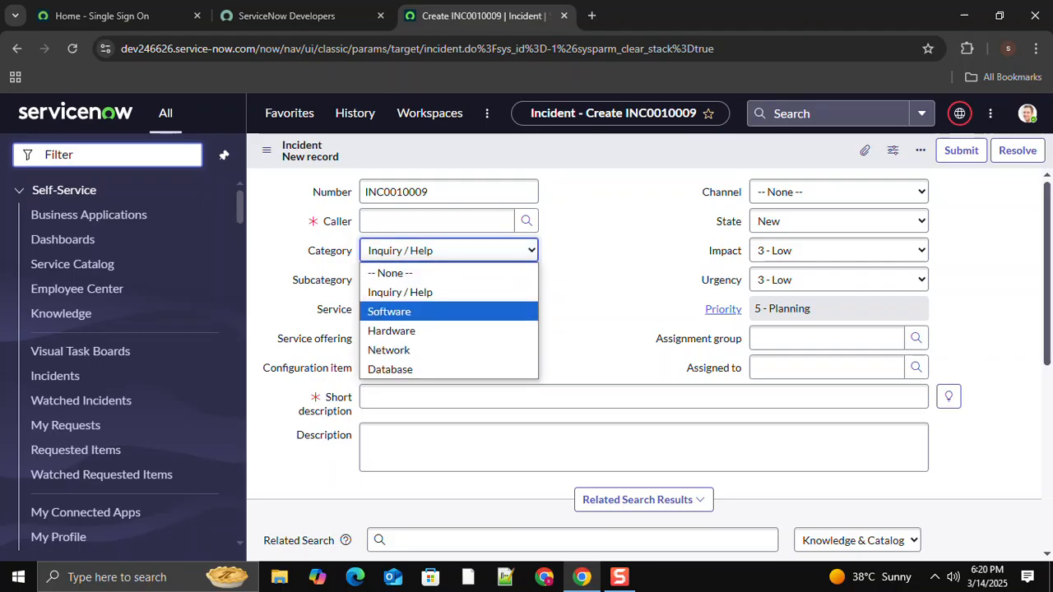
key(Return)
Examine the subcategory choices offered for the Software category without choosing one
key(Tab)
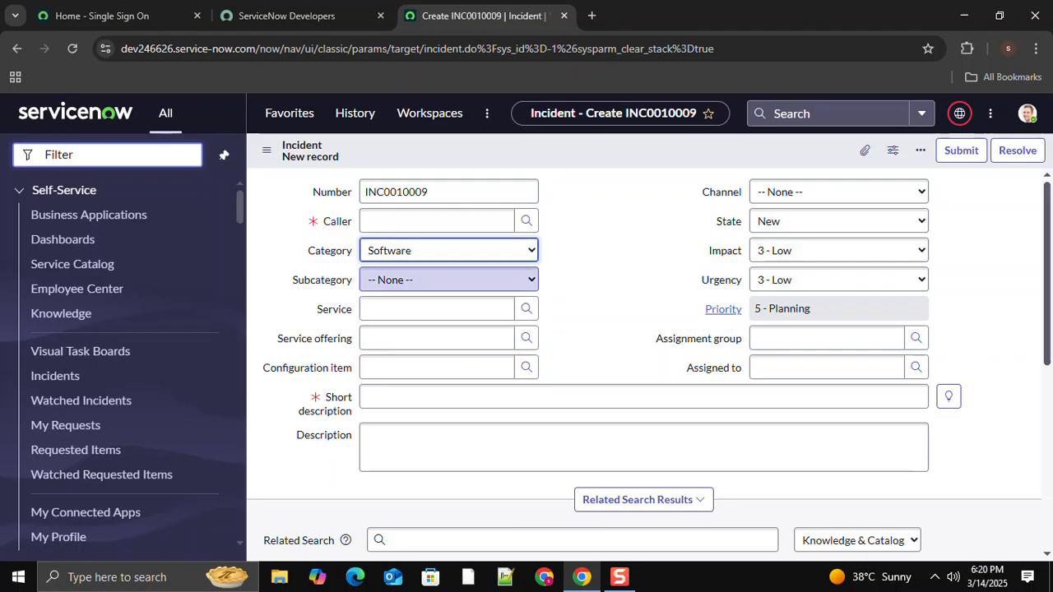
key(alt+Down)
key(Down)
key(Down)
key(Up)
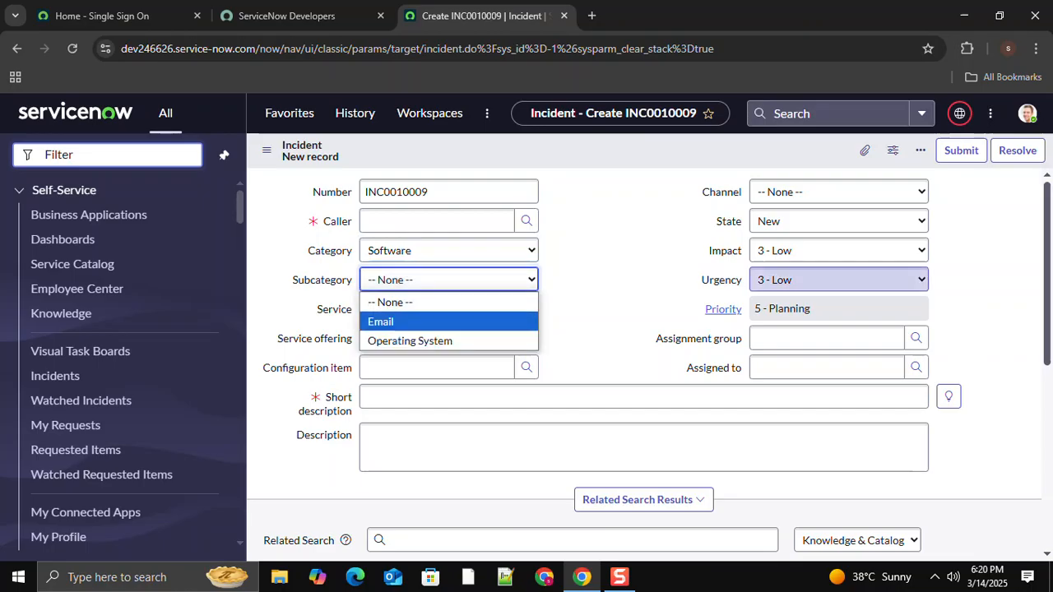
key(Escape)
Change the incident's category to Hardware
key(shift+Tab)
key(alt+Down)
key(Down)
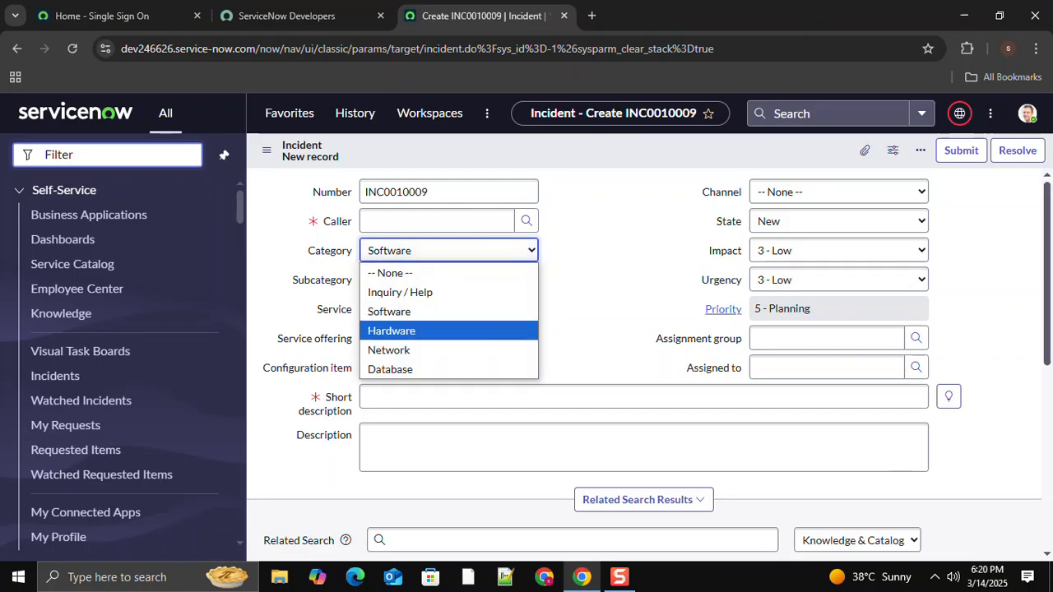
key(Return)
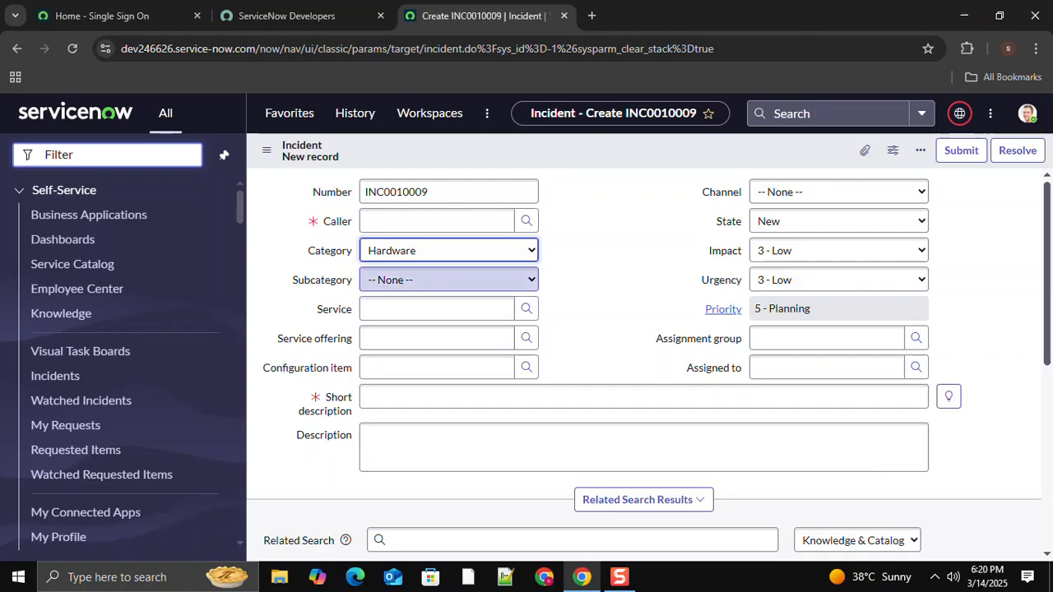
Examine the subcategory choices offered for the Hardware category without choosing one
key(Tab)
key(alt+Down)
key(Down)
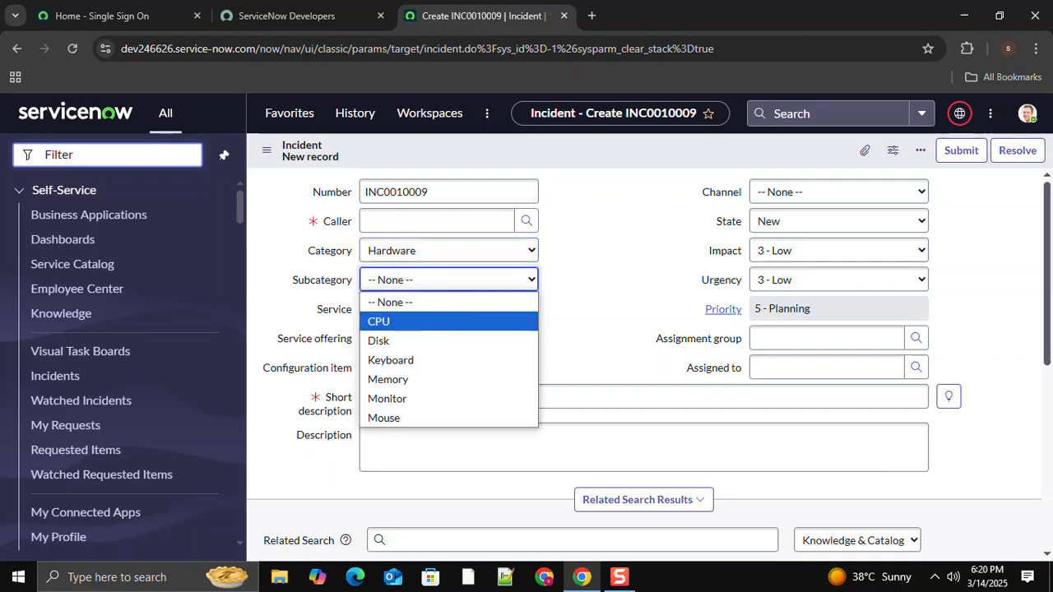
key(Down)
key(Down)
key(Down)
key(Down)
key(Up)
key(Up)
key(Up)
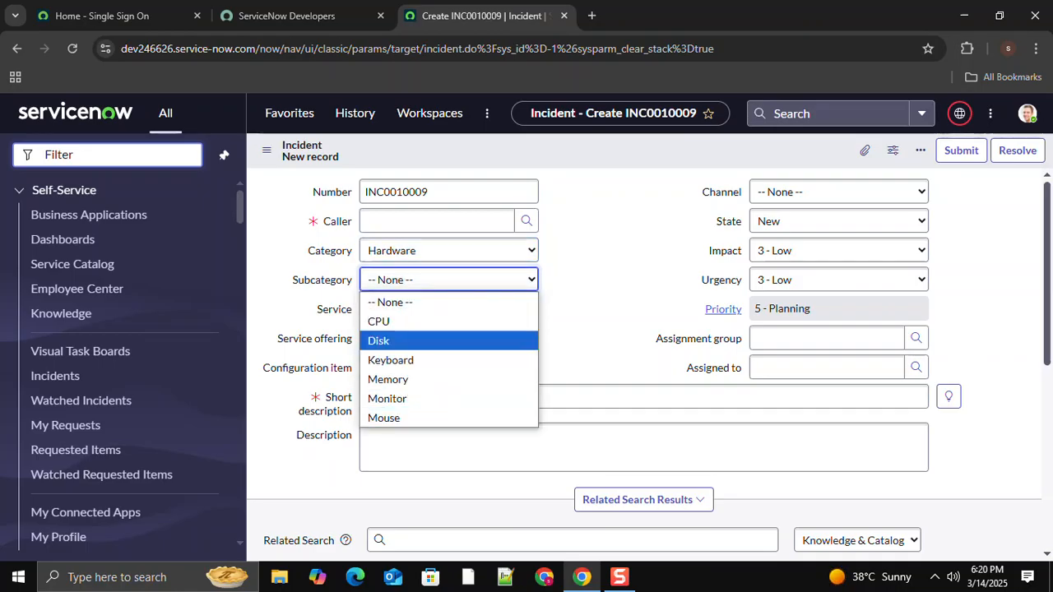
key(Escape)
Change the incident's category to Network
key(shift+Tab)
key(alt+Down)
key(Down)
key(Return)
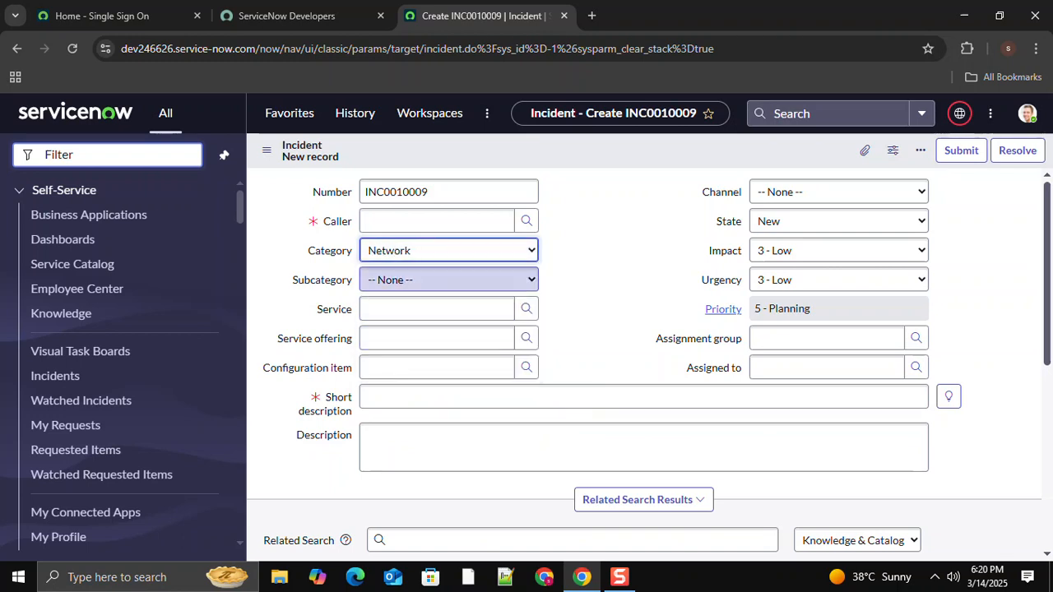
Examine the subcategory choices offered for the Network category without choosing one
key(Tab)
key(alt+Down)
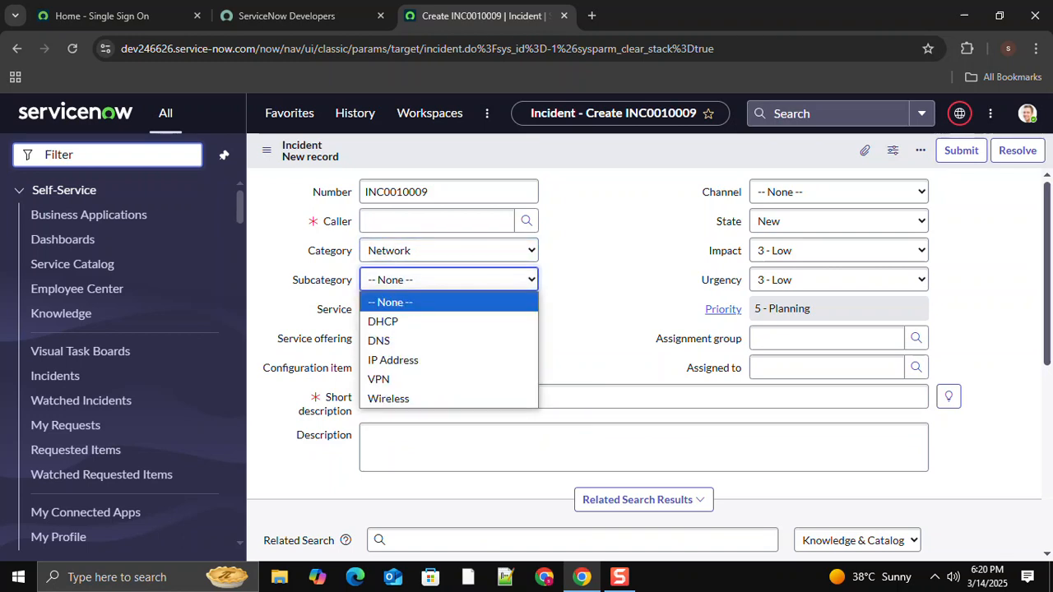
key(Down)
key(Down)
key(Down)
key(Down)
key(Down)
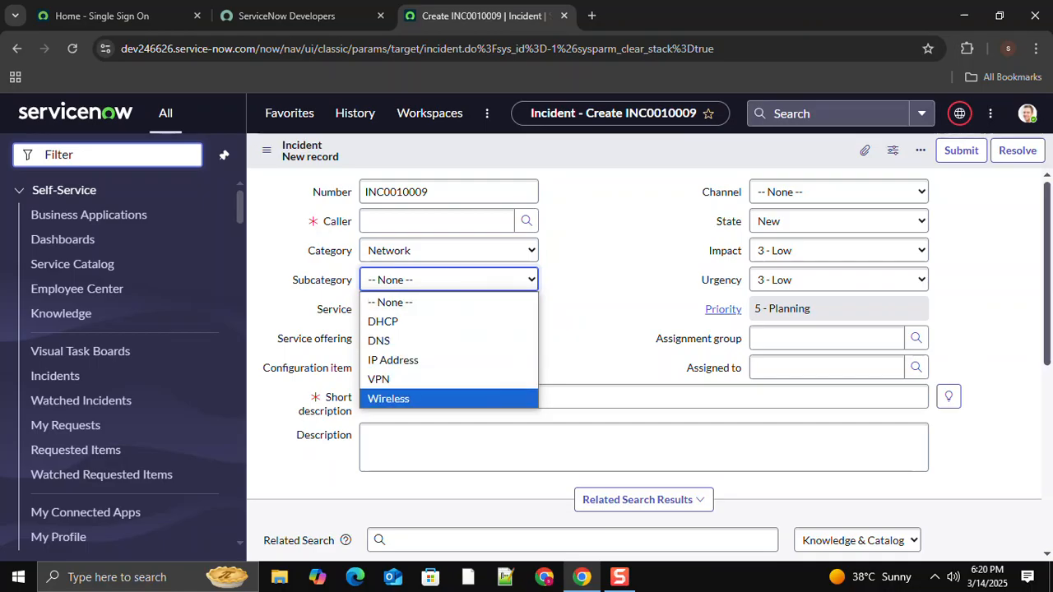
key(Up)
key(Up)
key(Up)
key(Up)
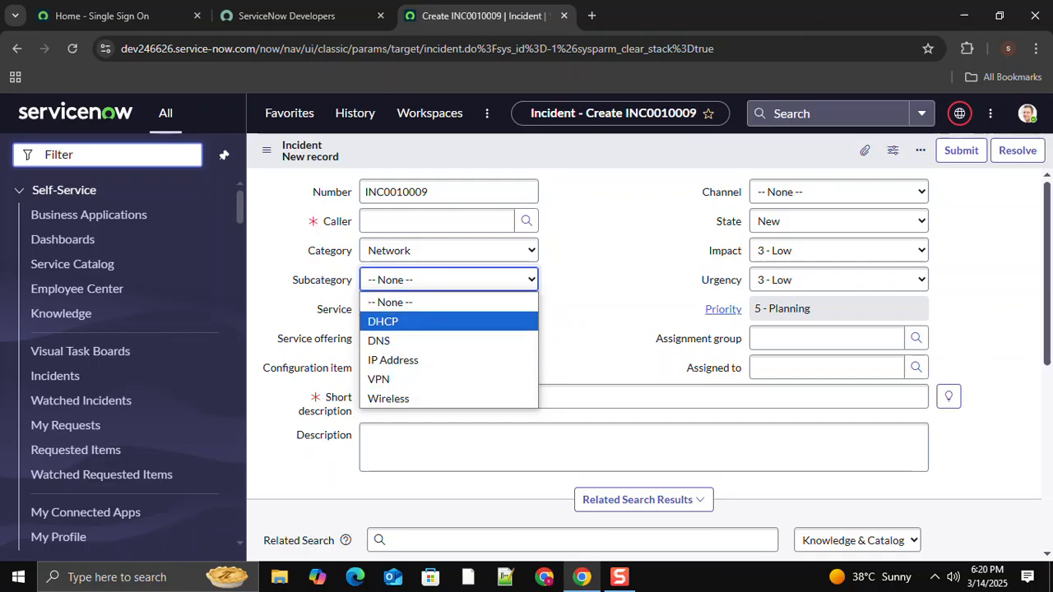
key(Escape)
Change the incident's category to Database
key(shift+Tab)
key(alt+Down)
key(Down)
key(Return)
Examine the subcategory choices offered for the Database category without choosing one
key(Tab)
key(alt+Down)
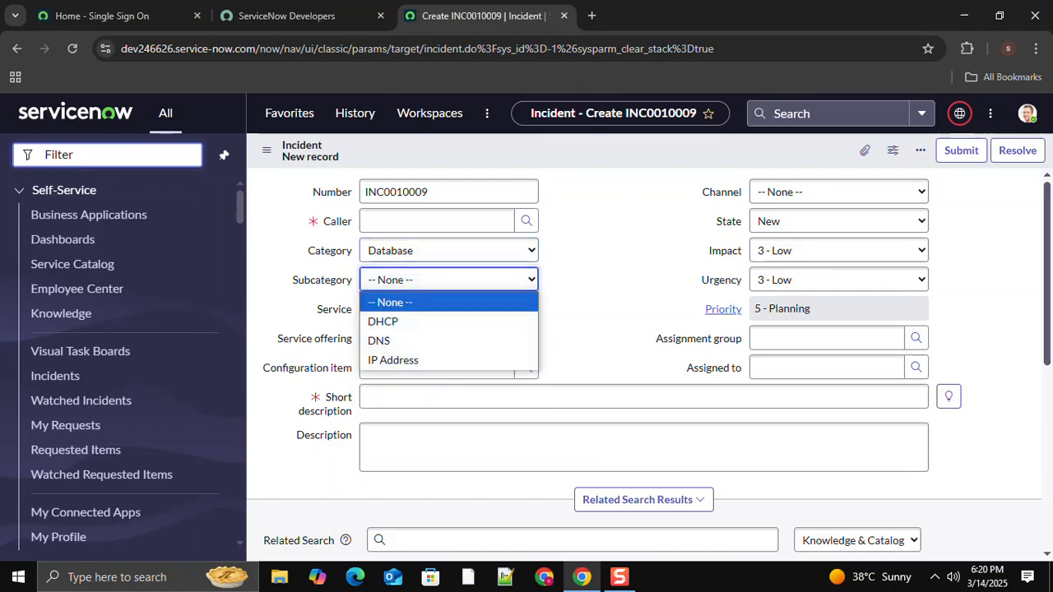
key(Down)
key(Down)
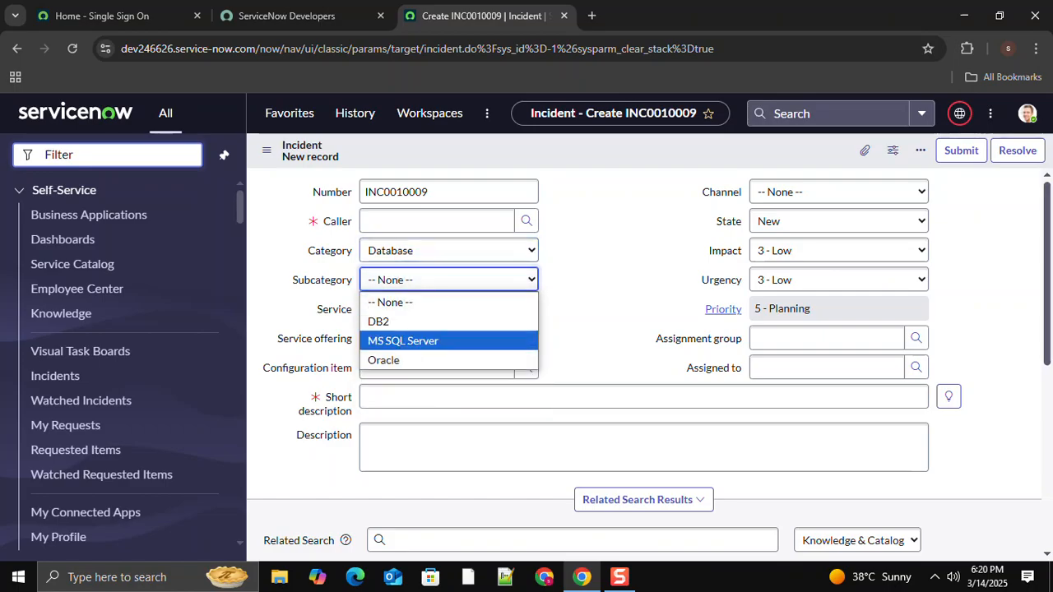
key(Down)
key(Up)
key(Escape)
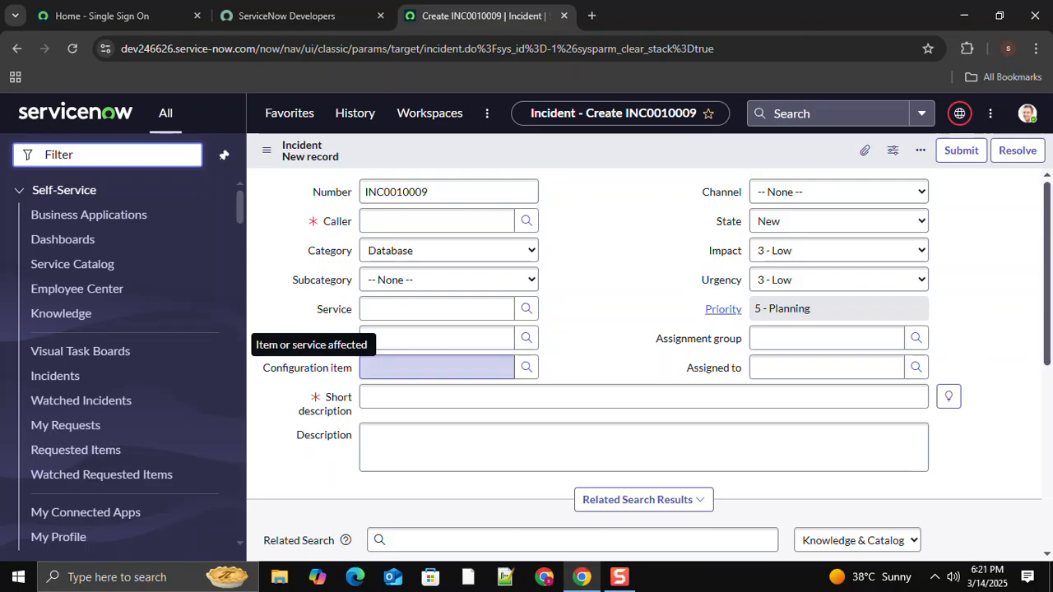
View the short description and description fields and examine the incident's channel choices without choosing one
click(461, 397)
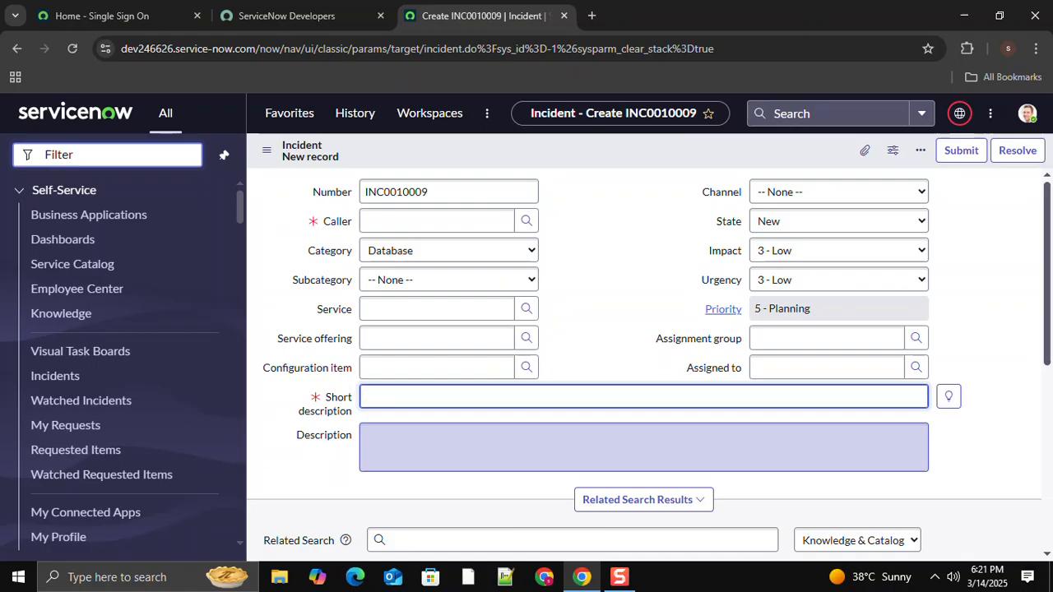
click(449, 447)
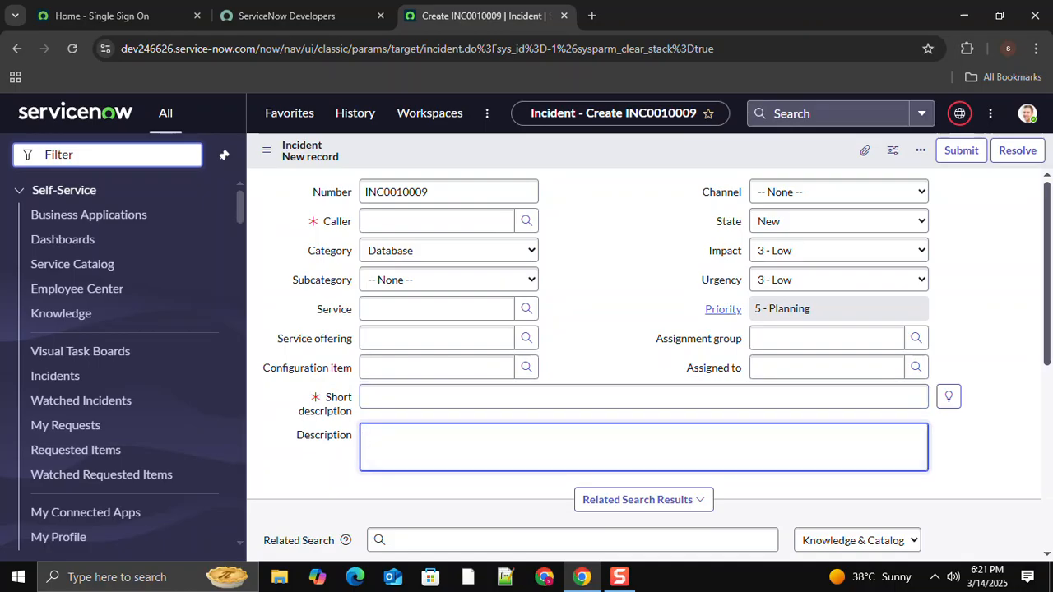
click(839, 192)
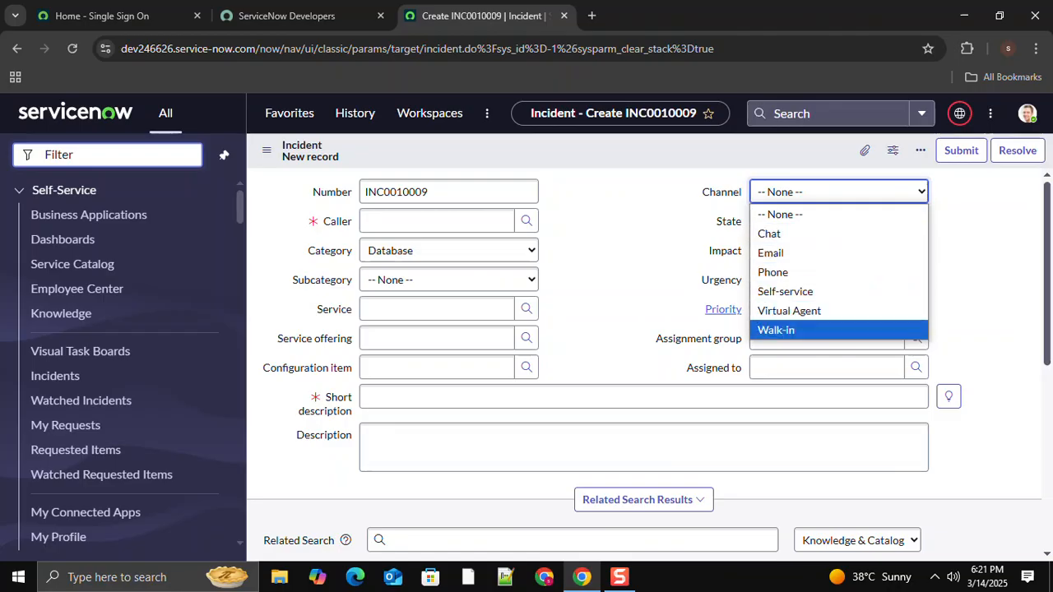
key(Escape)
Examine the available state choices for the incident without changing the state
key(Tab)
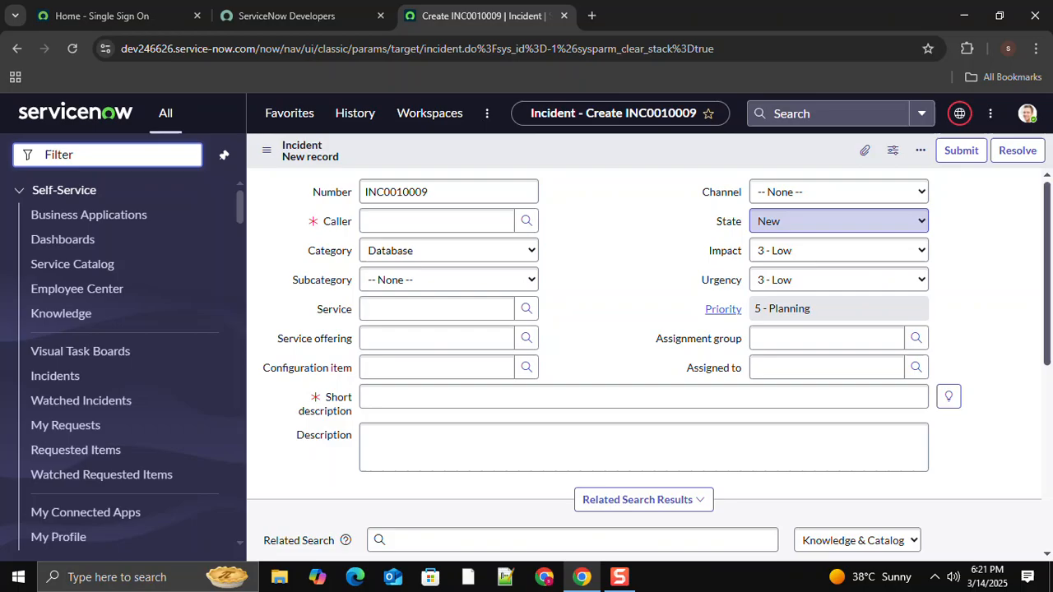
key(alt+Down)
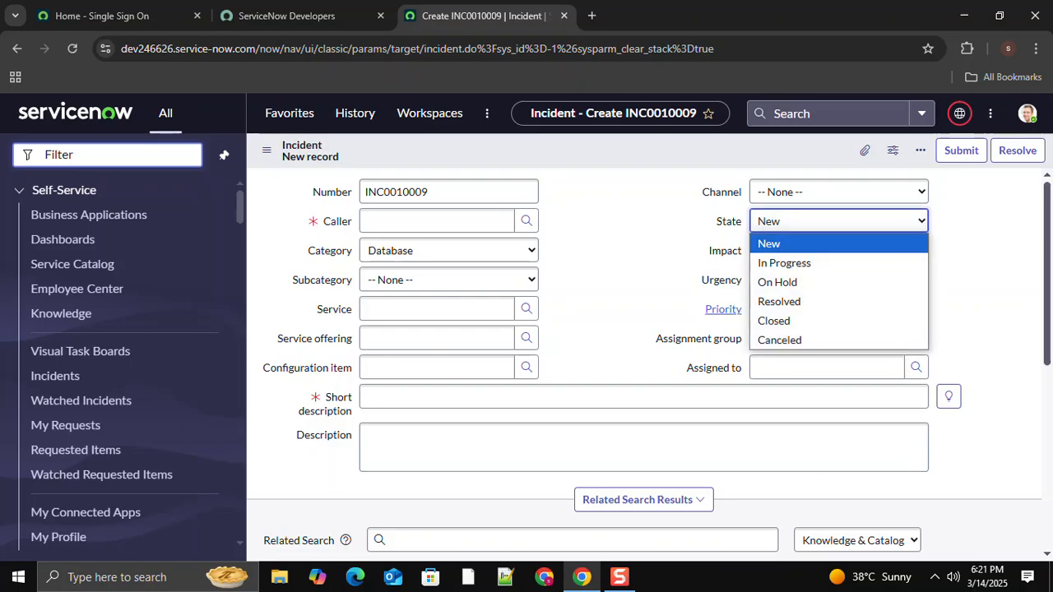
key(Down)
key(Down)
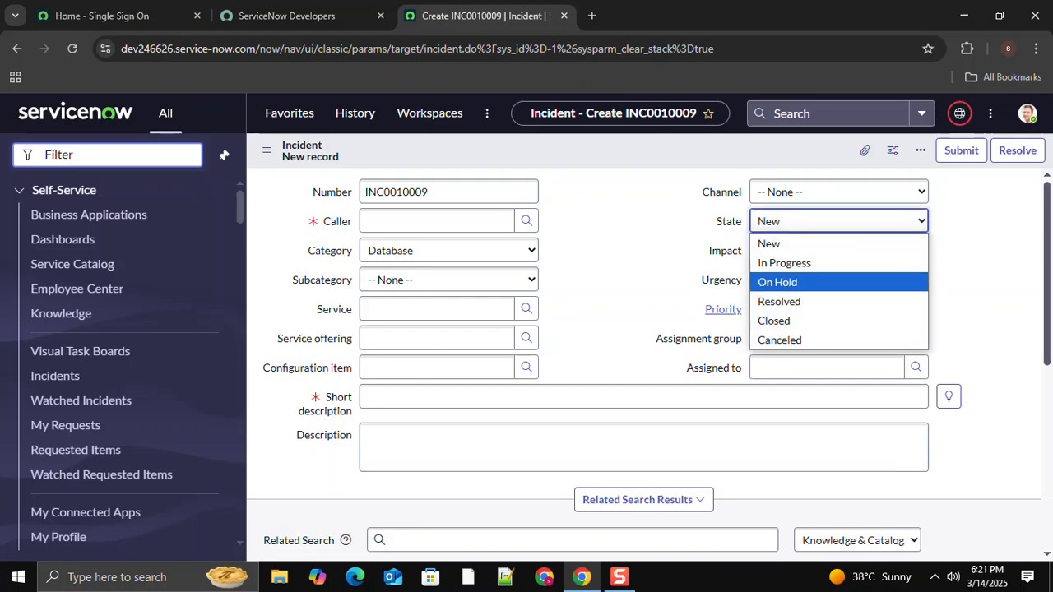
key(Down)
key(Down)
key(Down)
key(Up)
key(Escape)
Examine the available impact choices for the incident, keeping 3 - Low
key(Tab)
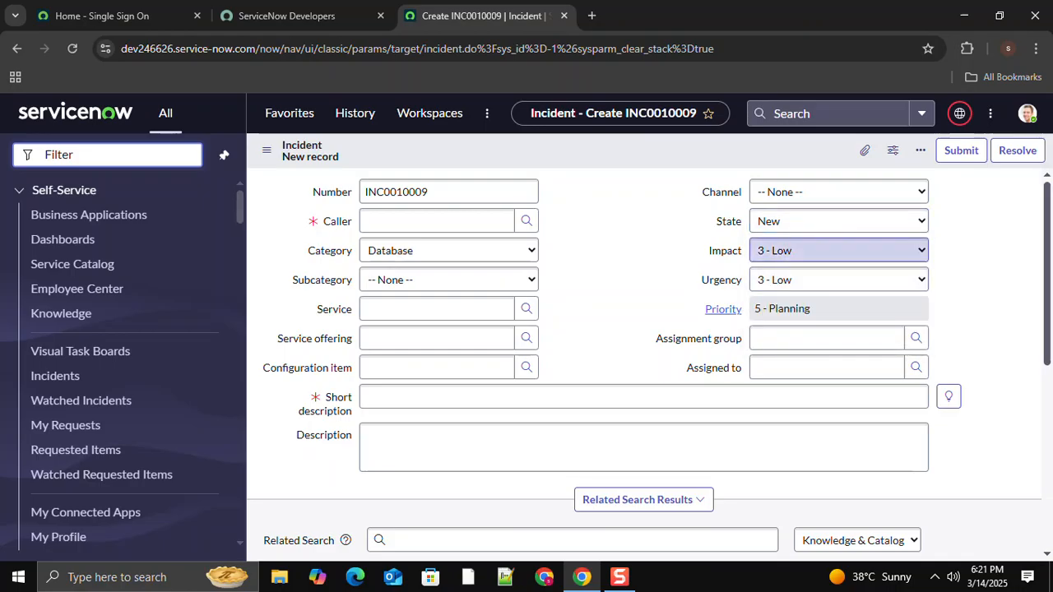
key(alt+Down)
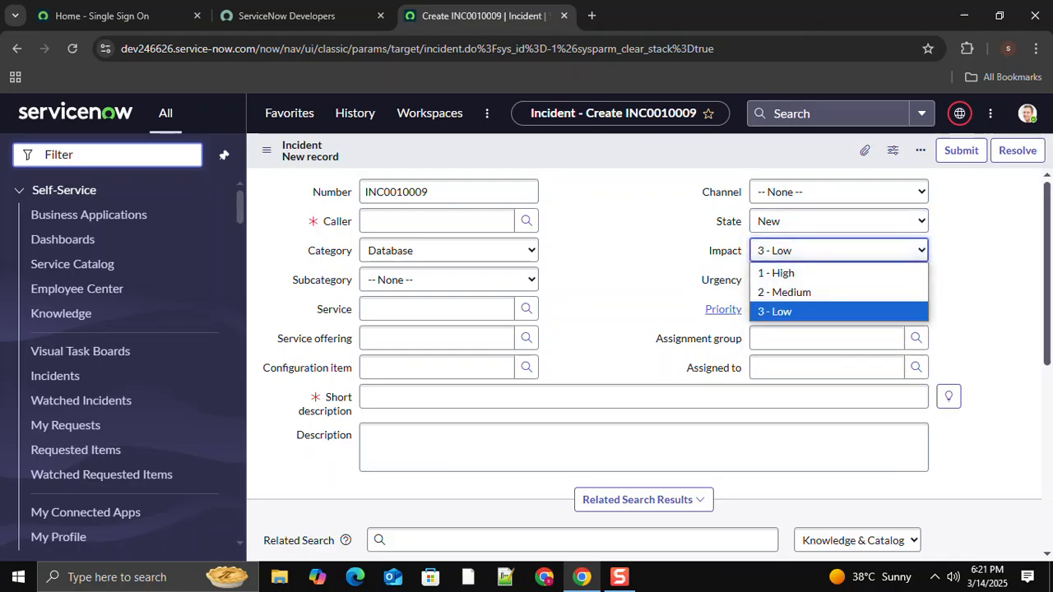
key(Up)
key(Up)
key(Down)
key(Down)
key(Up)
key(Up)
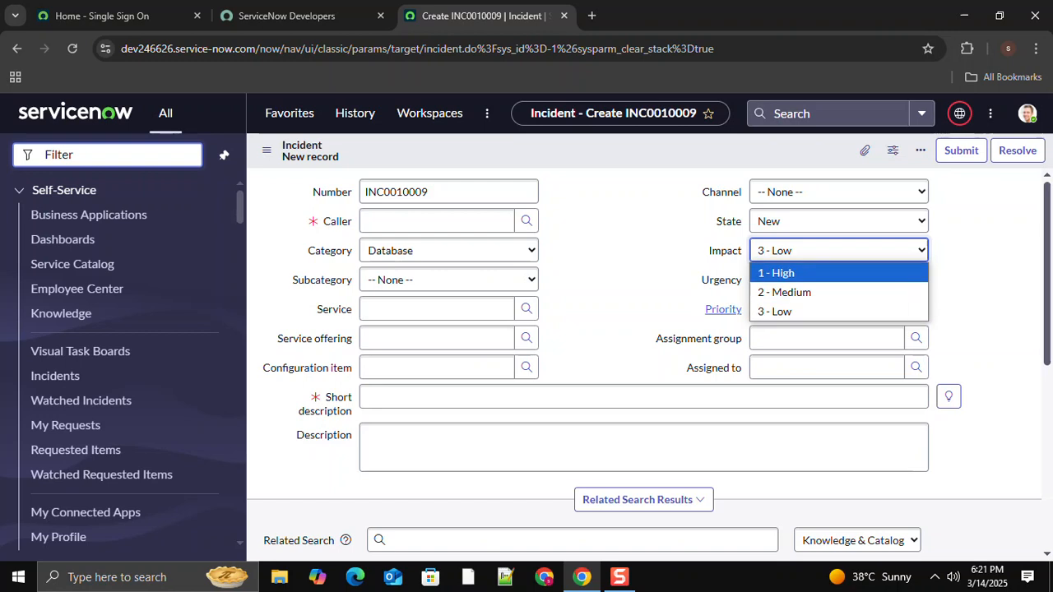
key(Down)
key(Down)
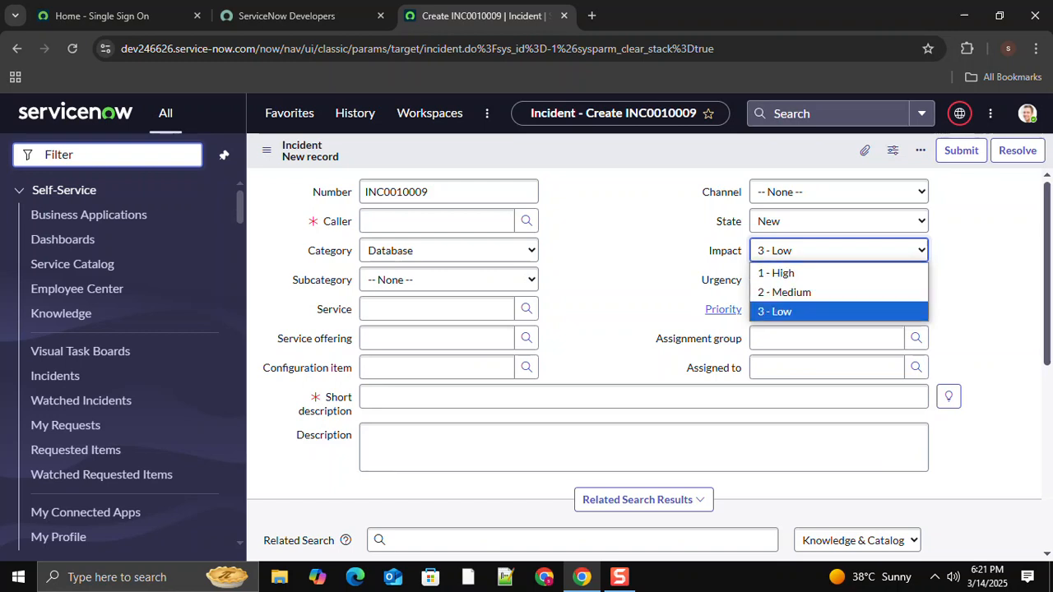
key(Return)
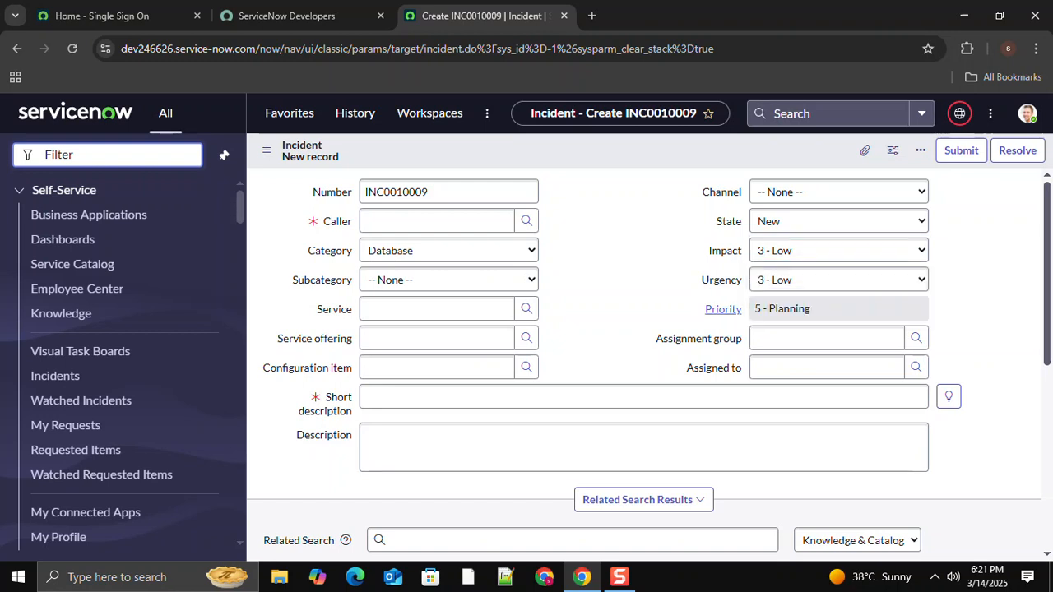
Examine the available urgency choices for the incident, keeping 3 - Low
key(Tab)
key(alt+Down)
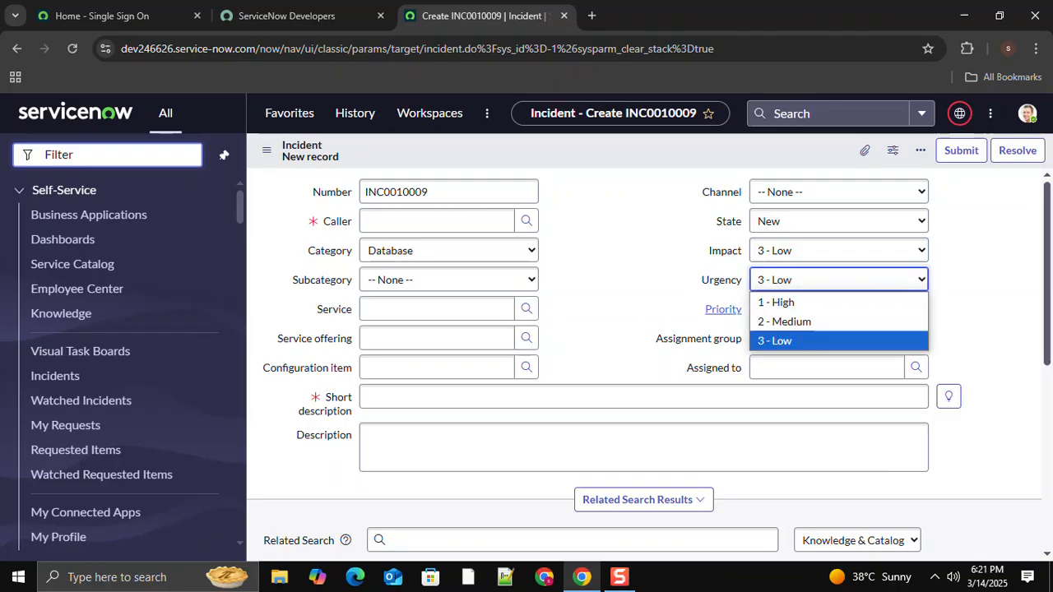
key(Up)
key(Up)
key(Down)
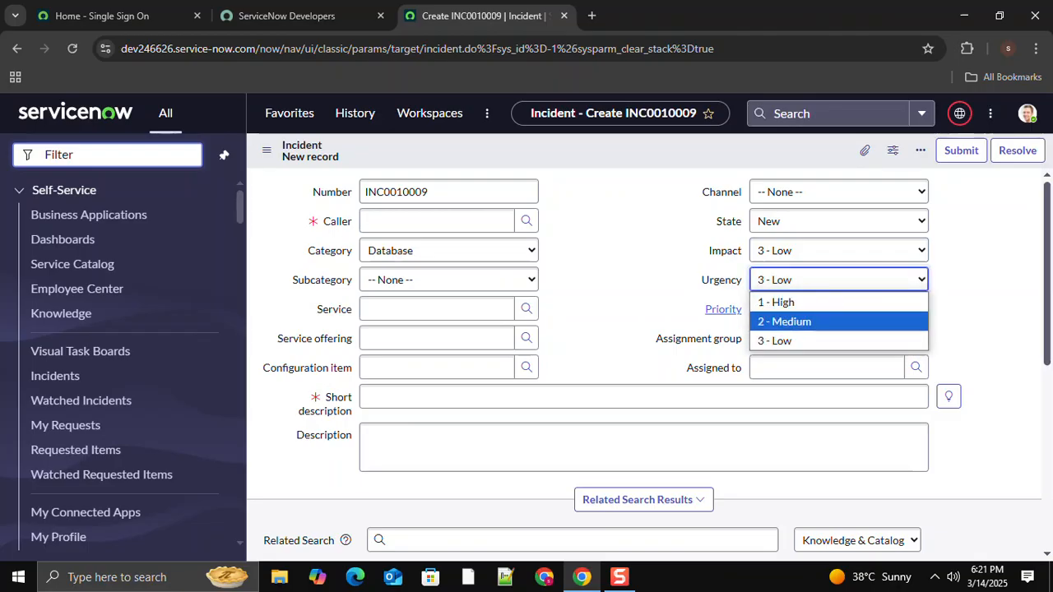
key(Down)
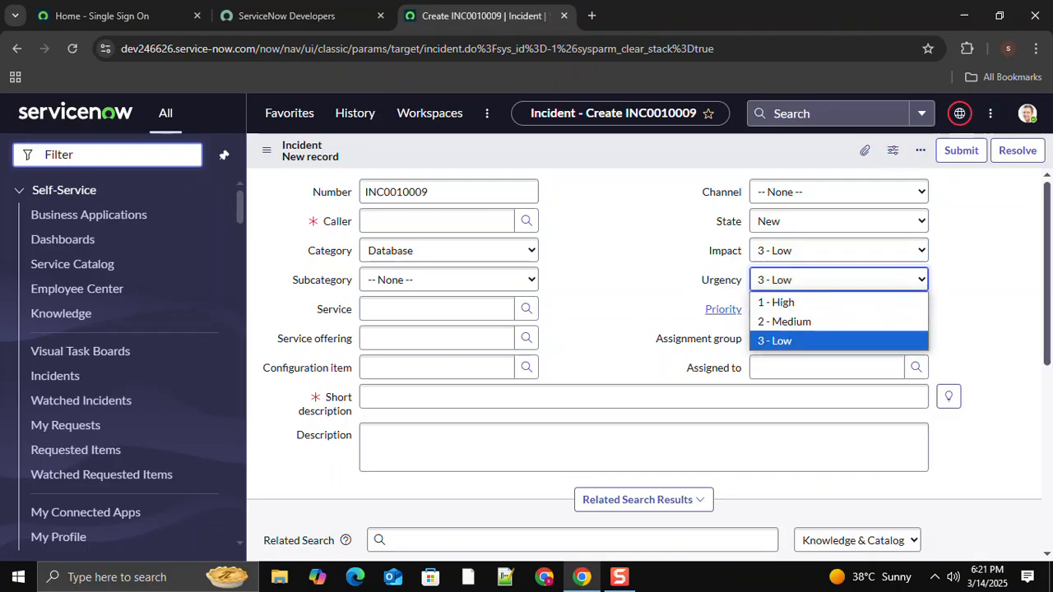
key(Return)
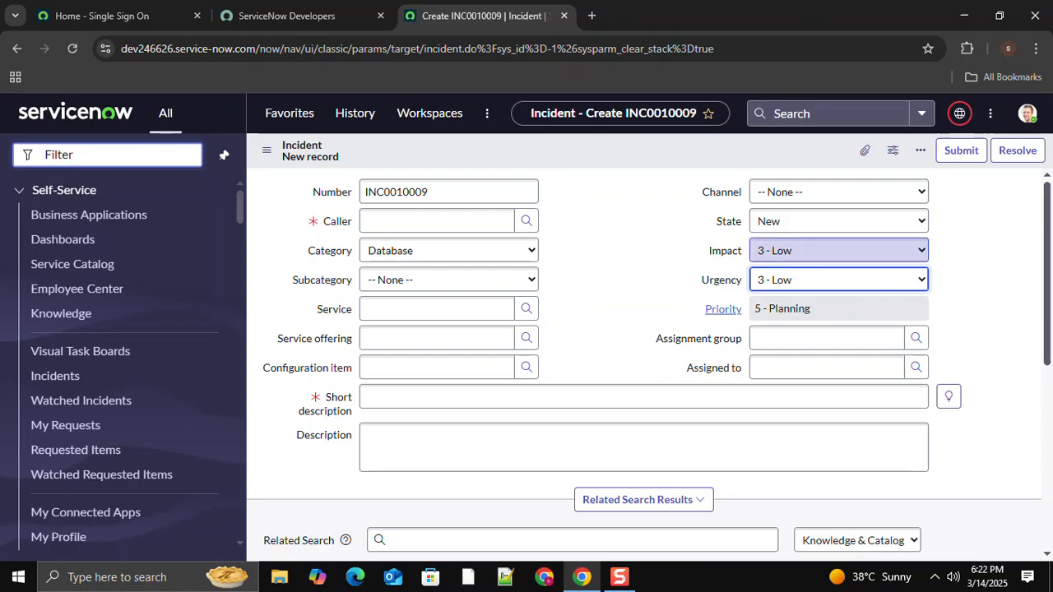
Set both the impact and the urgency of the incident to 1 - High
click(838, 250)
key(Up)
key(Up)
key(Return)
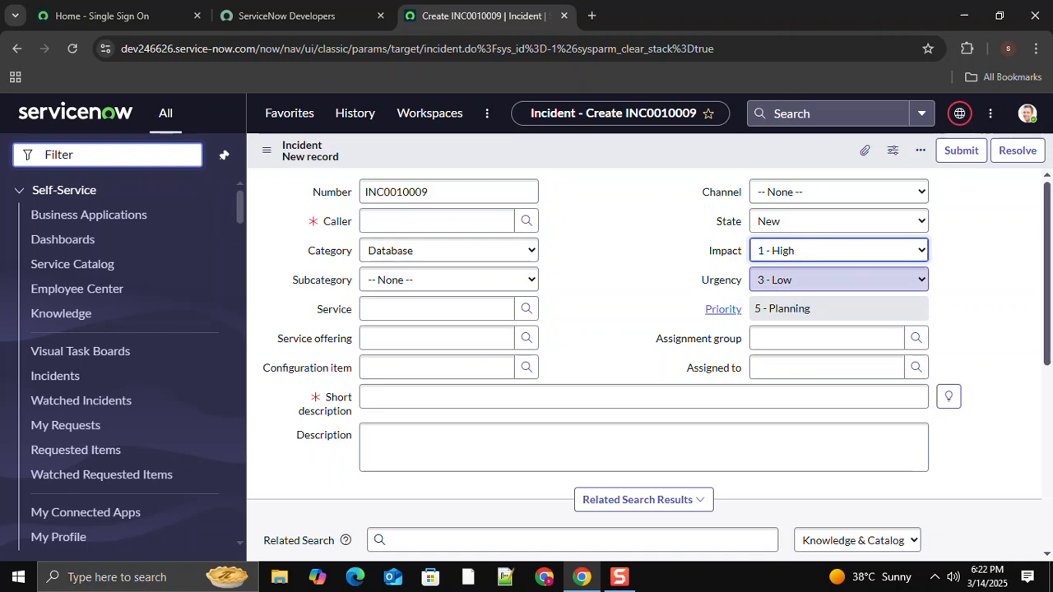
click(837, 280)
key(Up)
key(Up)
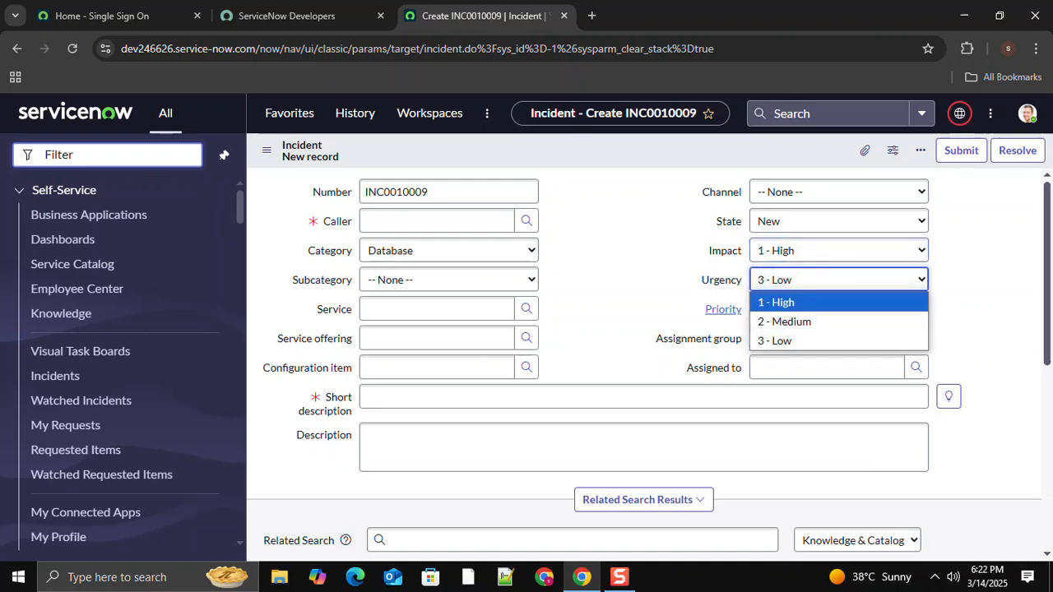
key(Return)
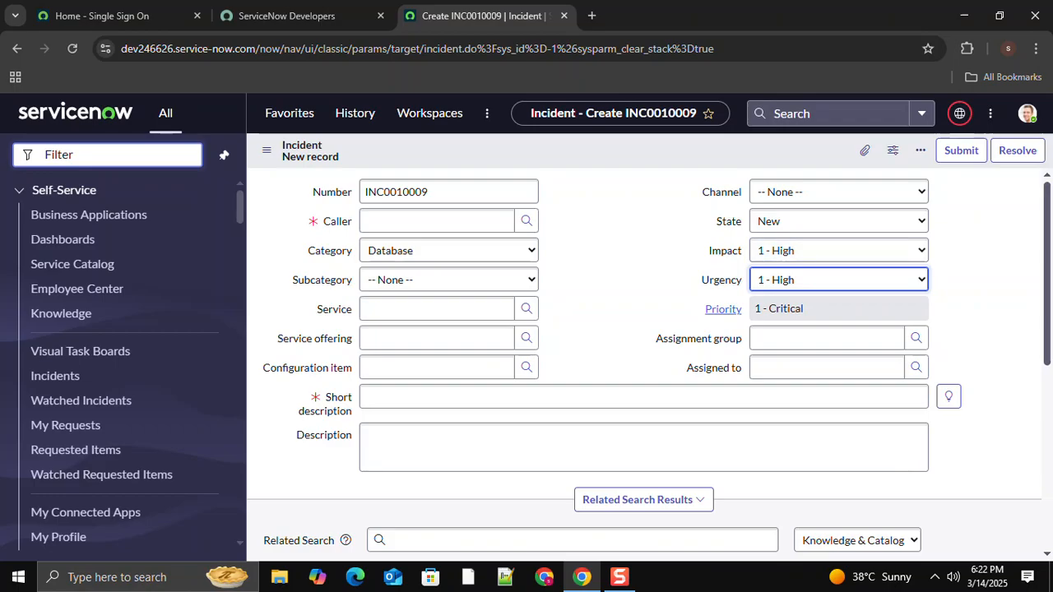
Change both the incident's impact and its urgency to 2 - Medium
click(838, 251)
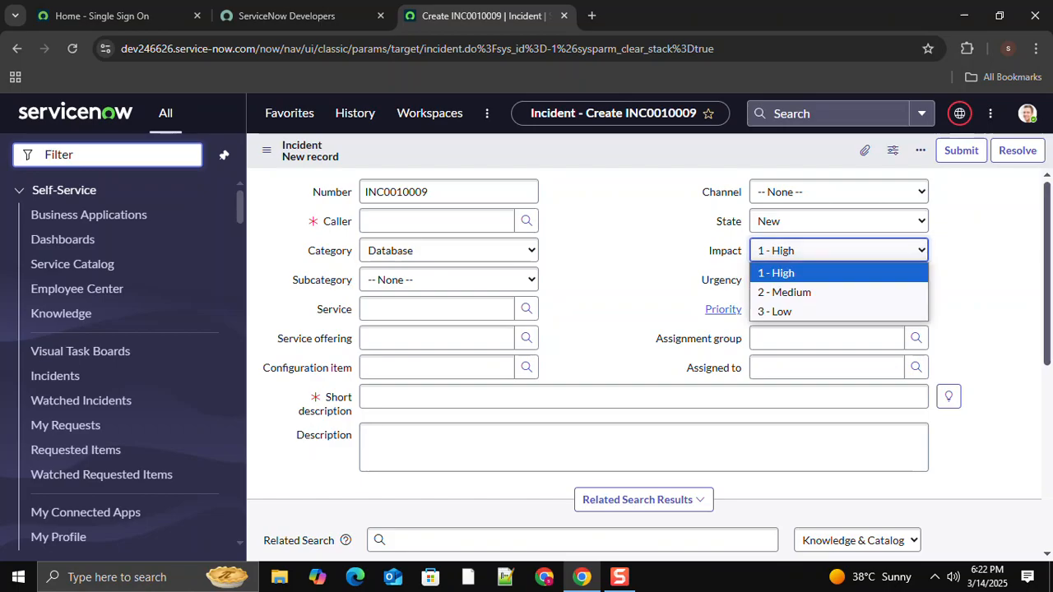
key(Return)
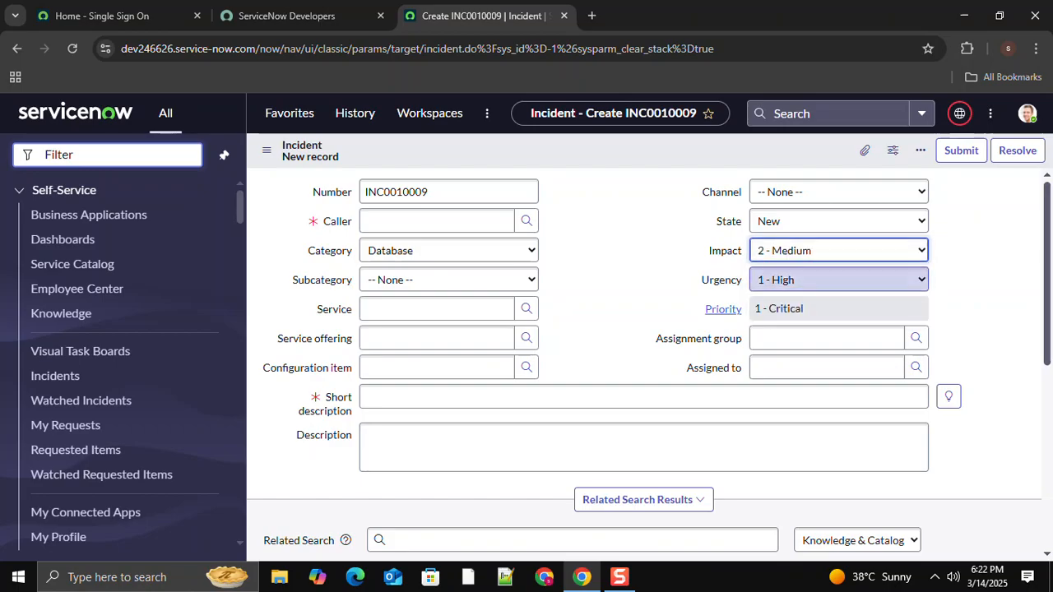
click(838, 281)
click(838, 322)
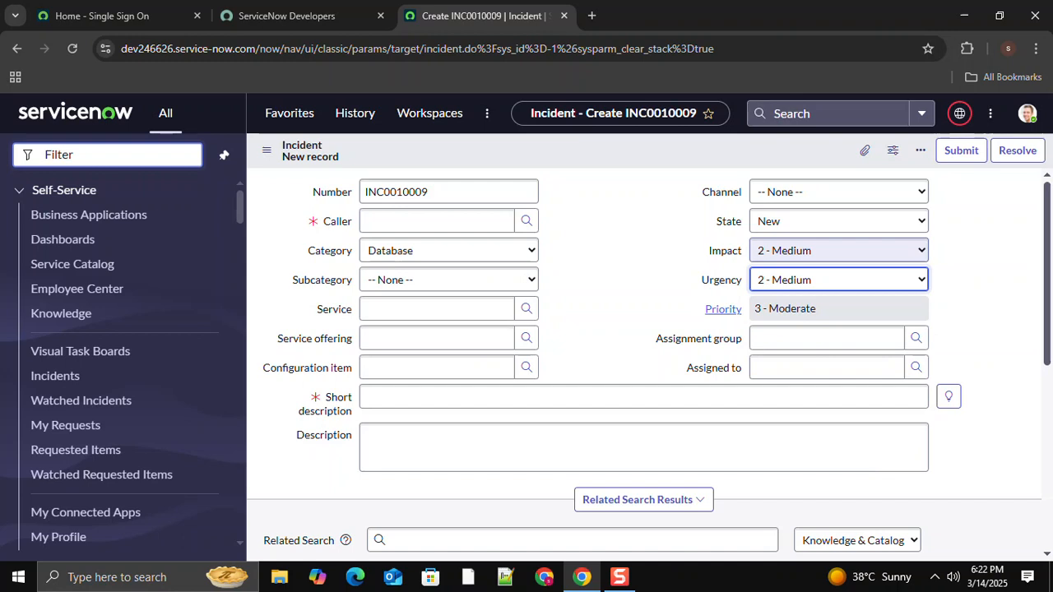
Set the incident's impact and urgency back to 3 - Low
click(839, 250)
click(839, 311)
click(838, 280)
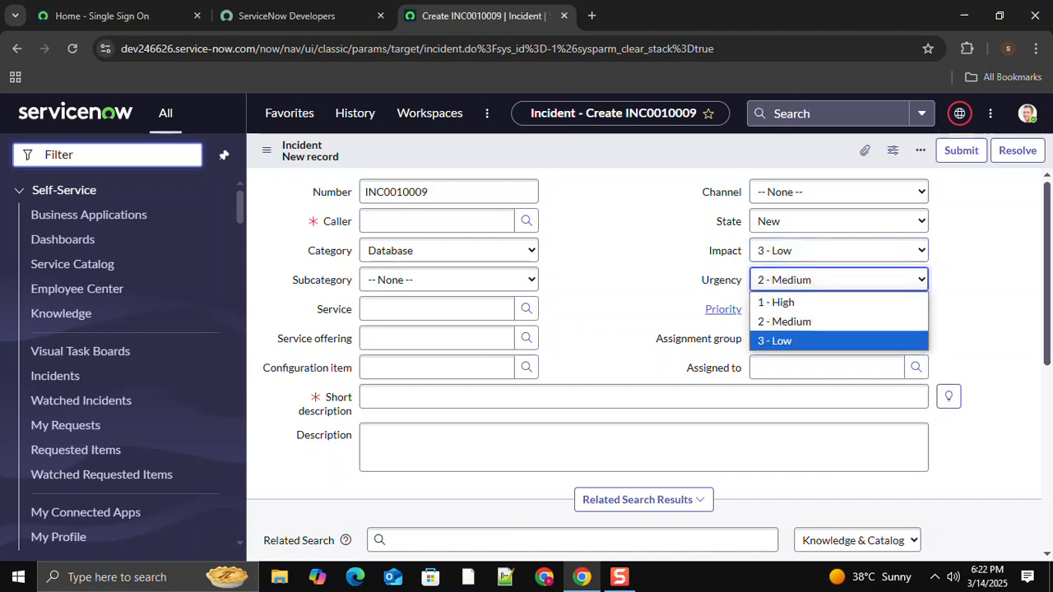
key(Return)
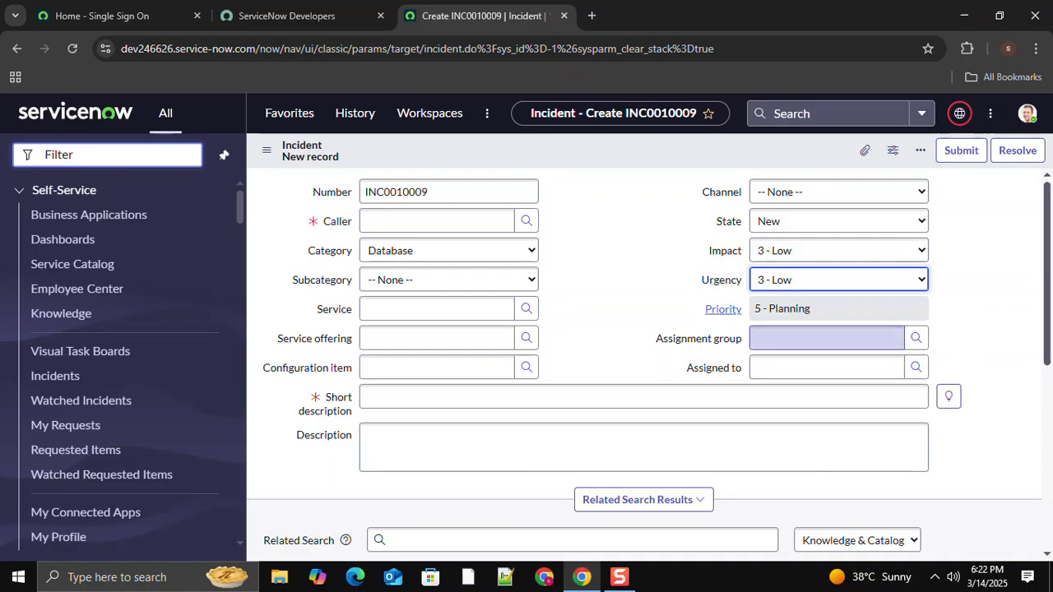
Browse the lookup list of groups for the assignment group and close it without choosing one
click(826, 338)
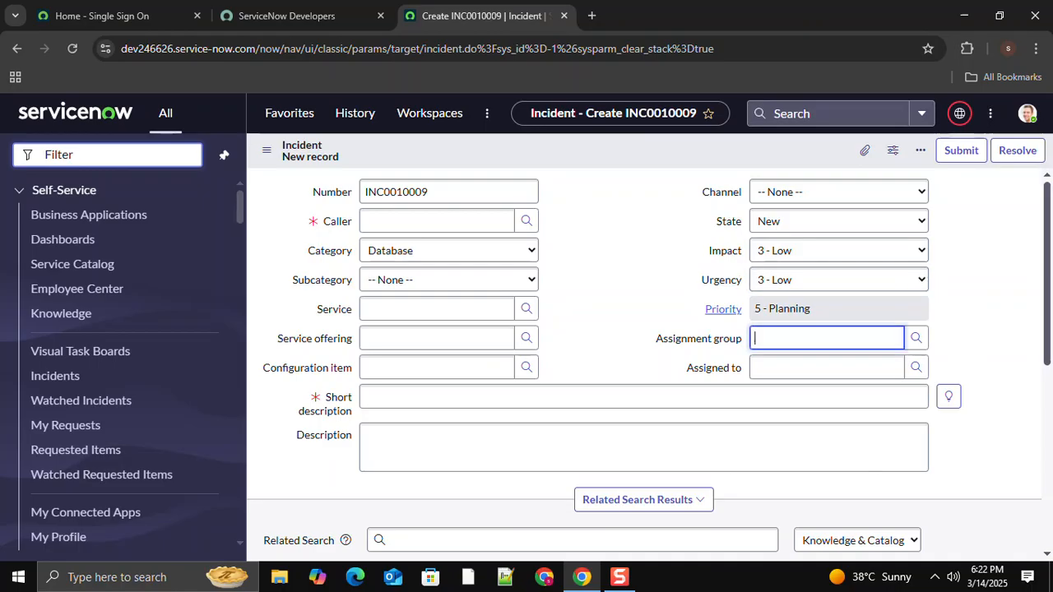
click(917, 338)
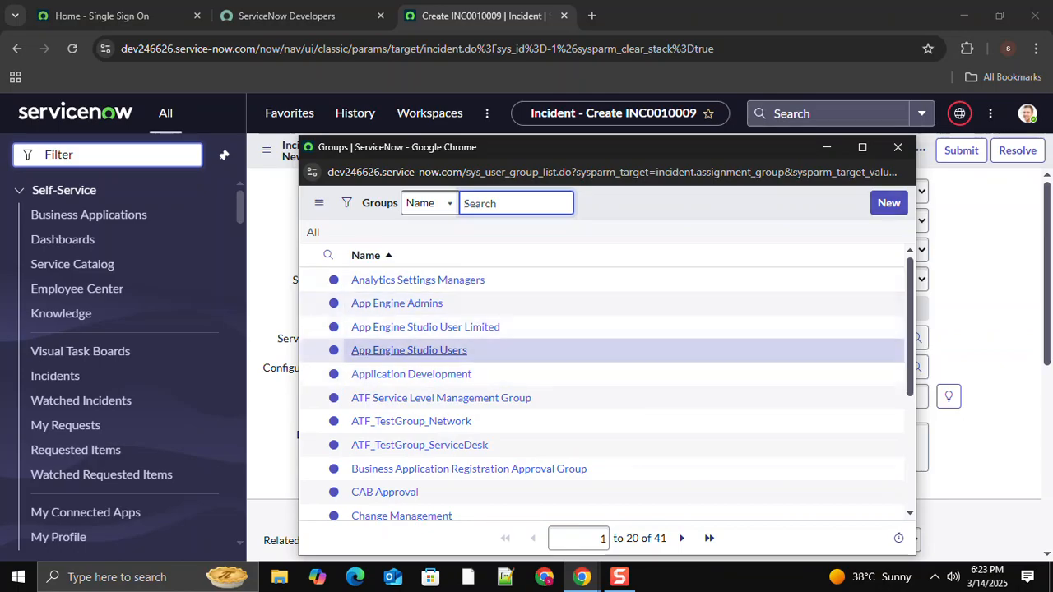
scroll(411, 349, down, 3)
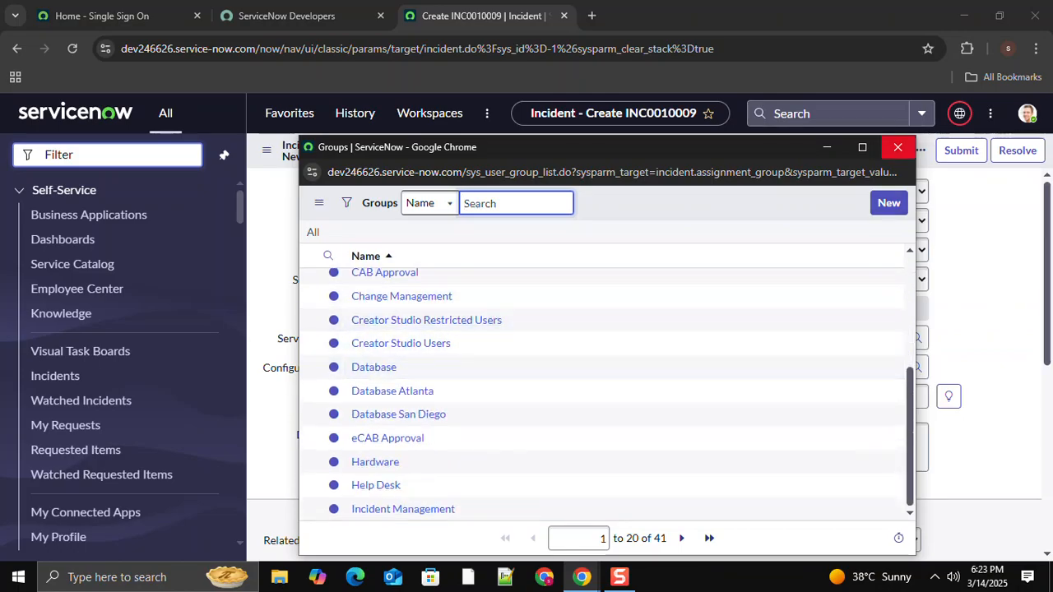
click(898, 147)
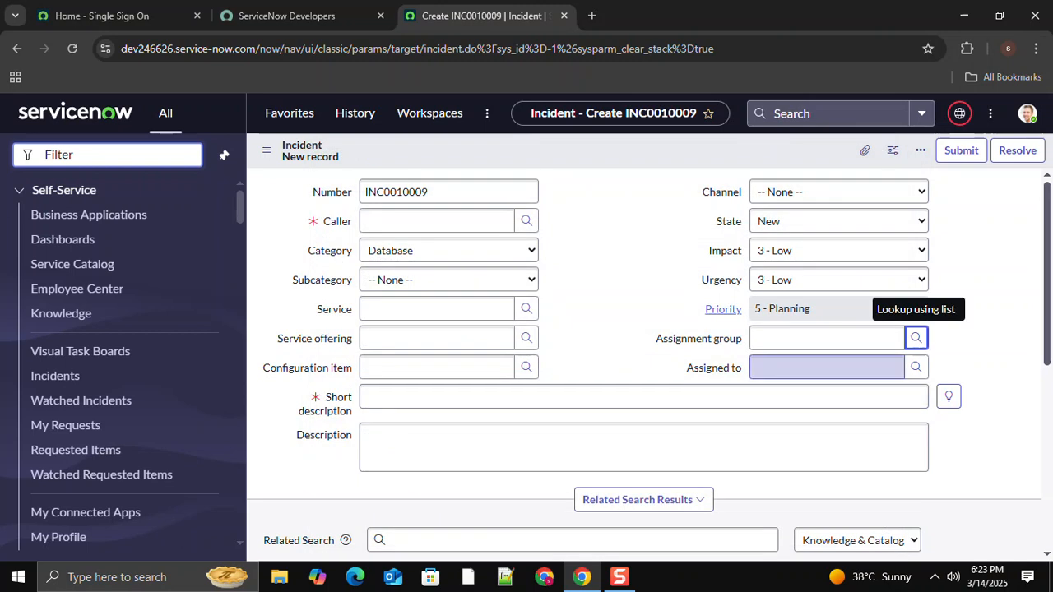
View the lookup list of users for the Assigned to field and close it without choosing one
key(Tab)
key(Tab)
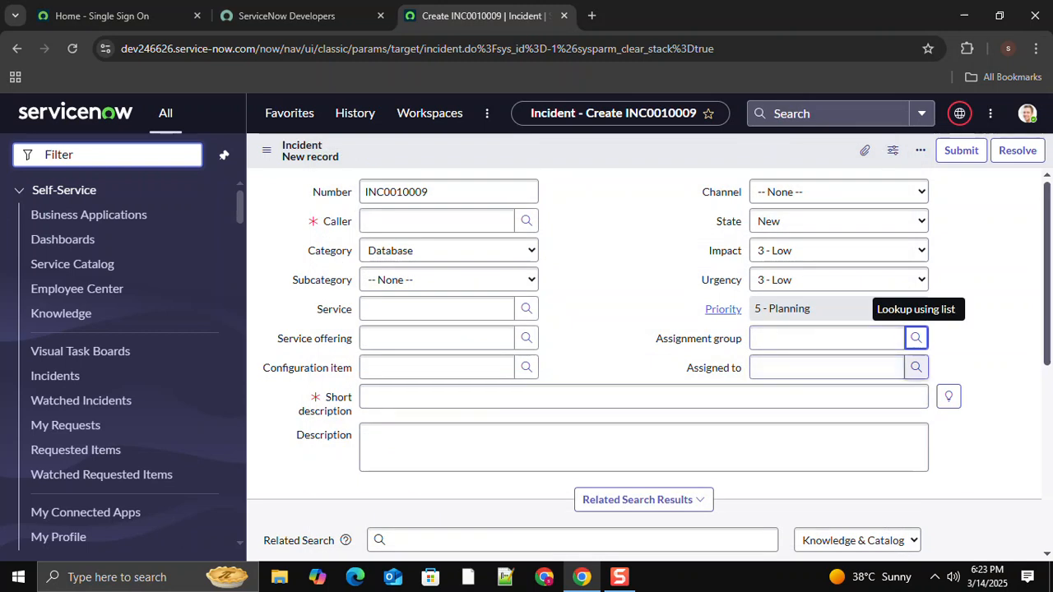
key(Return)
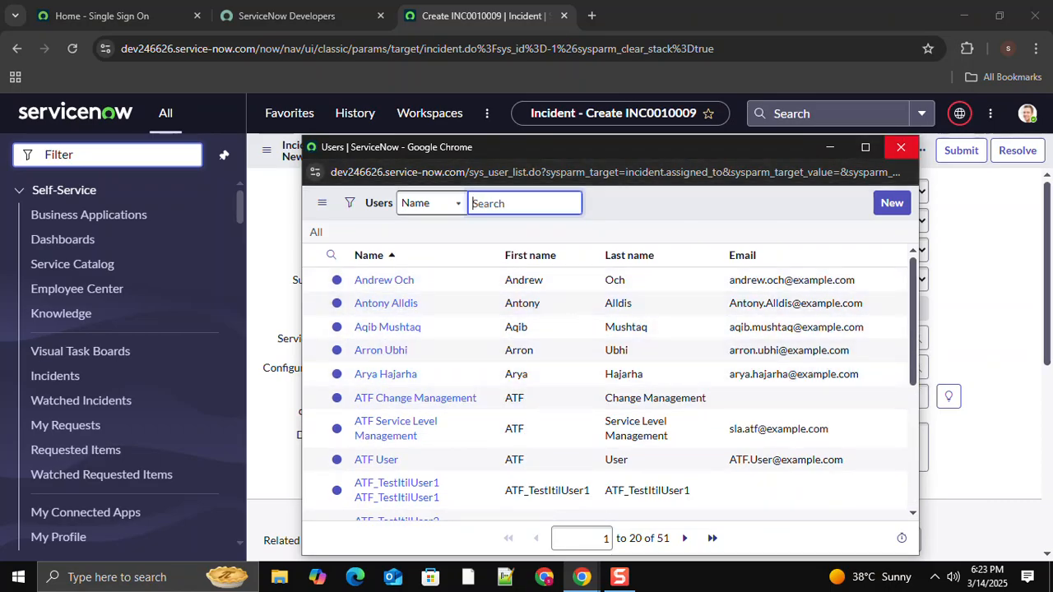
click(900, 148)
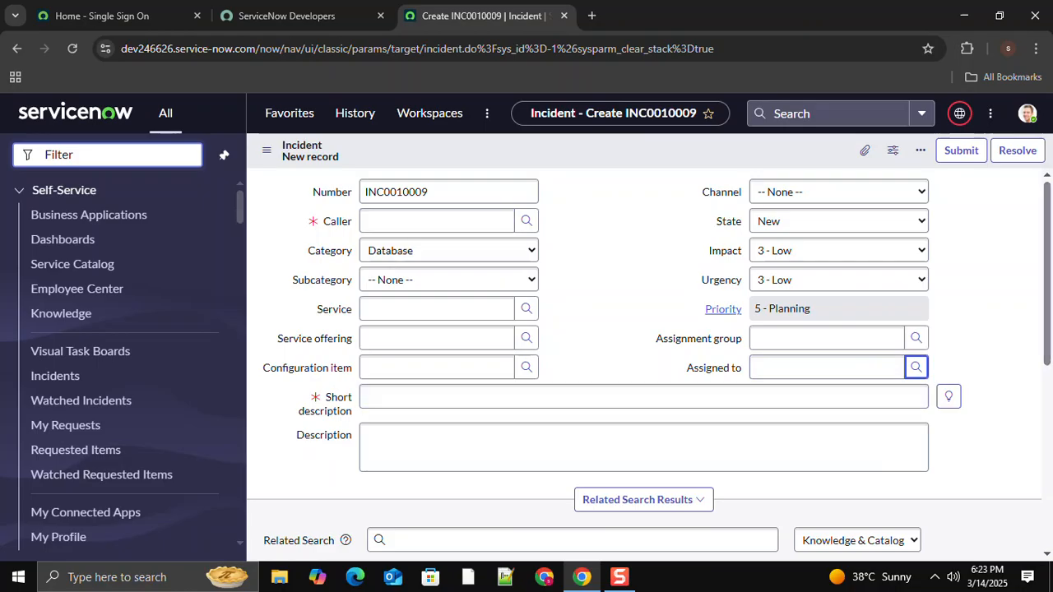
Look through the lower part of the incident form and examine the Resolution Information fields
scroll(643, 362, down, 2)
scroll(644, 362, up, 1)
scroll(643, 362, down, 3)
scroll(644, 362, up, 3)
scroll(643, 362, down, 2)
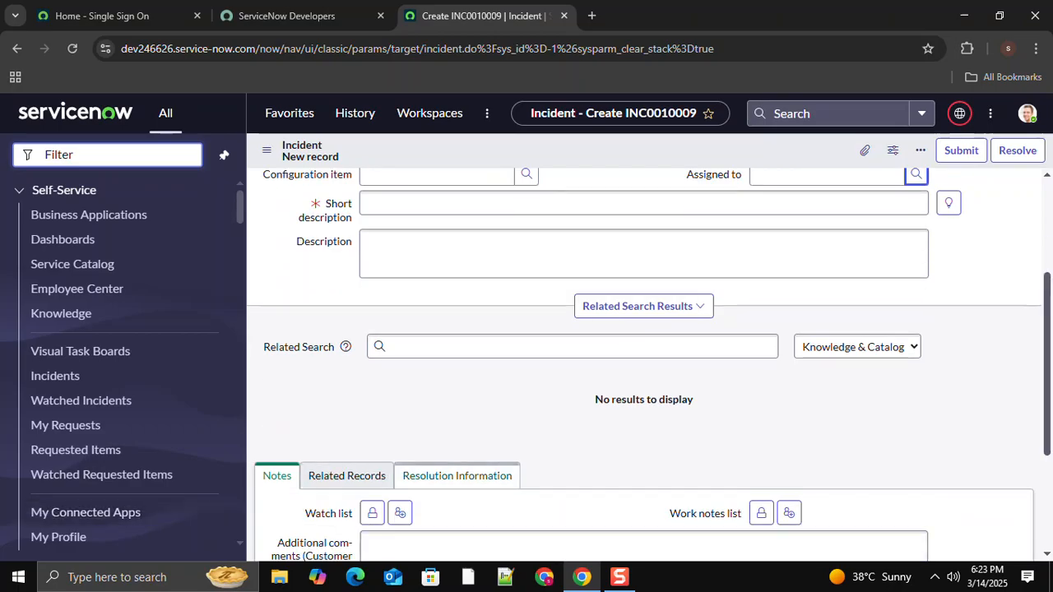
click(456, 475)
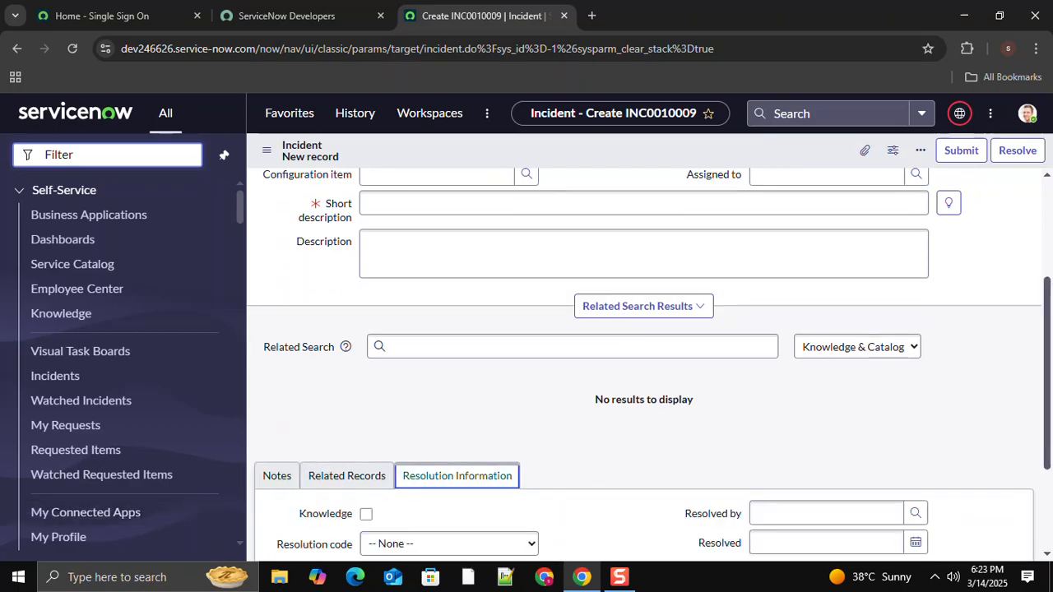
scroll(644, 366, down, 2)
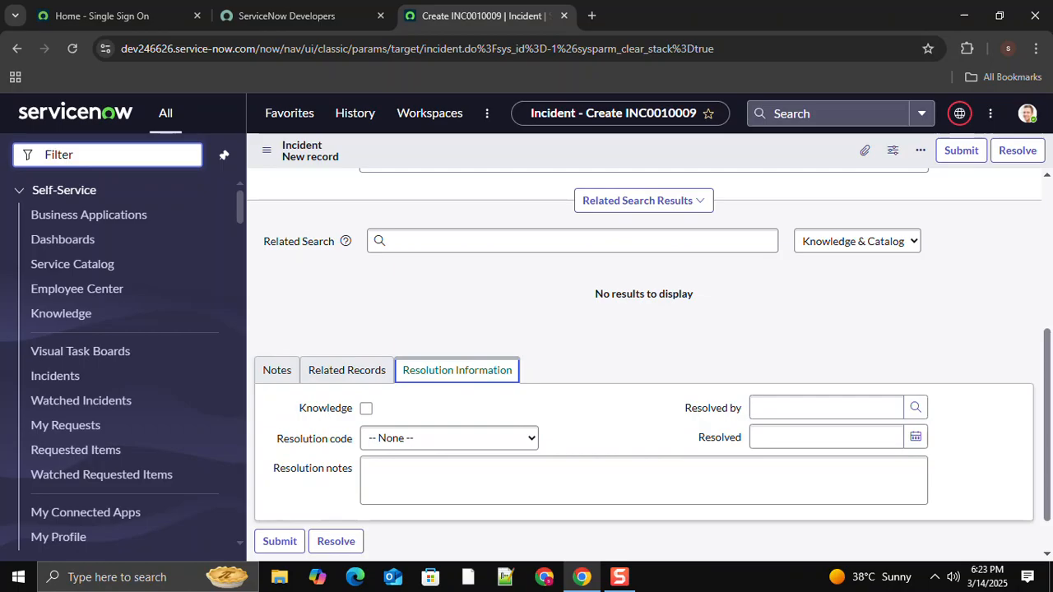
Return to the incident's main fields and examine the category choices without changing the category
scroll(644, 365, up, 5)
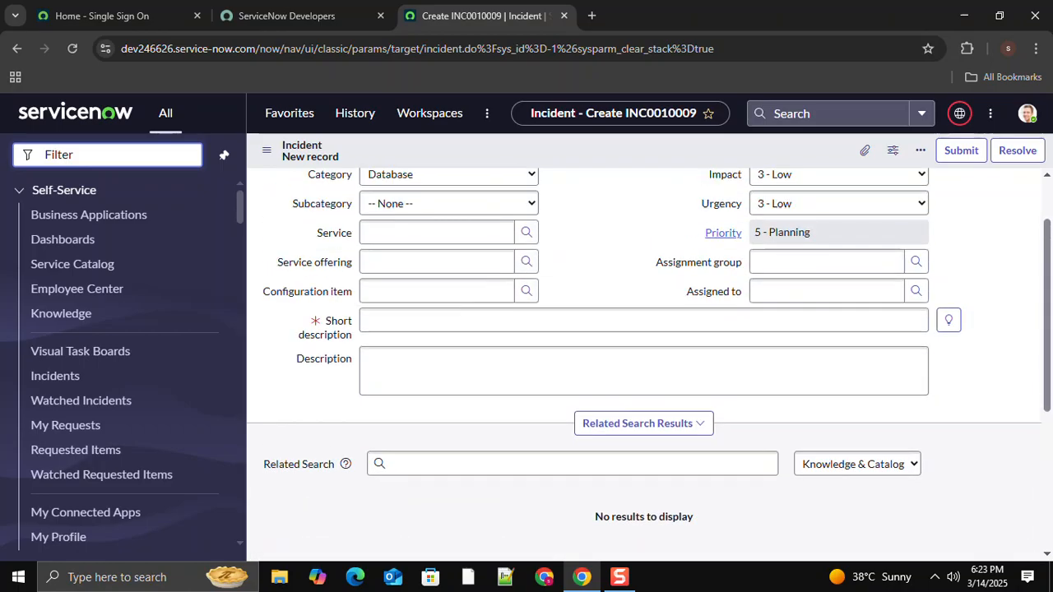
scroll(649, 349, up, 1)
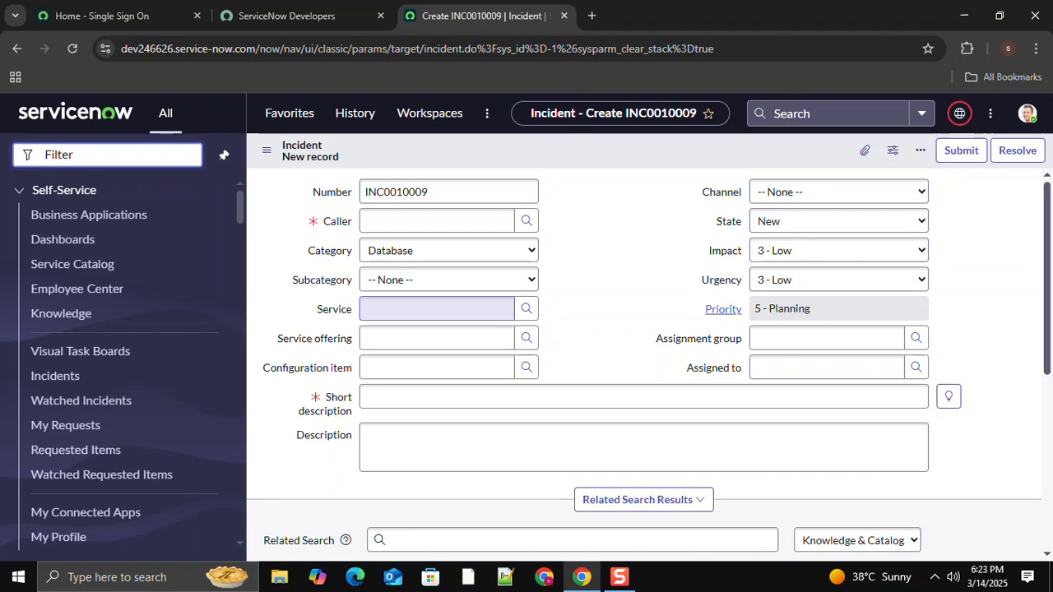
click(448, 250)
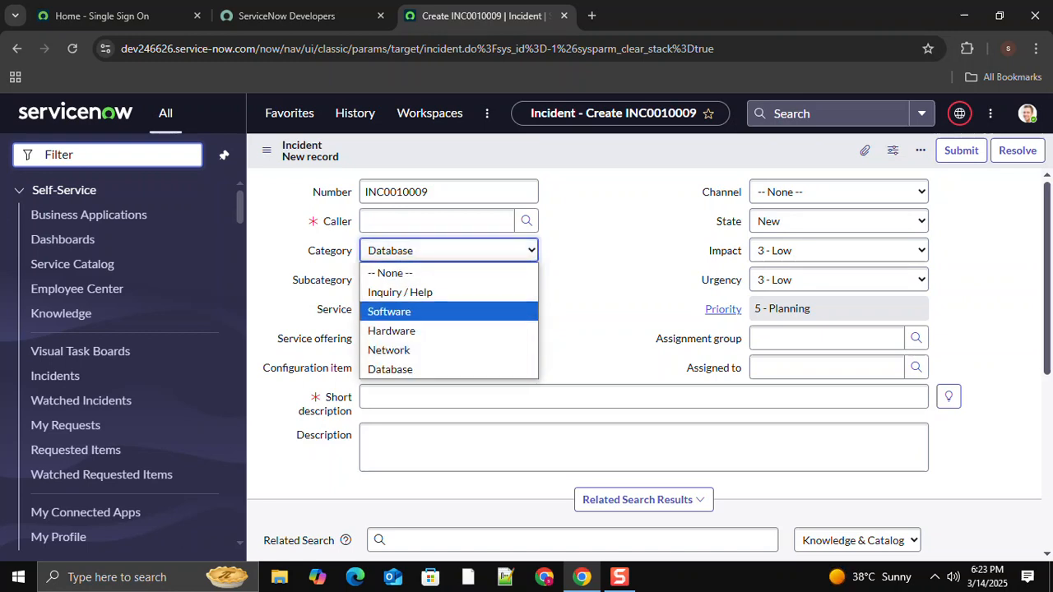
click(601, 276)
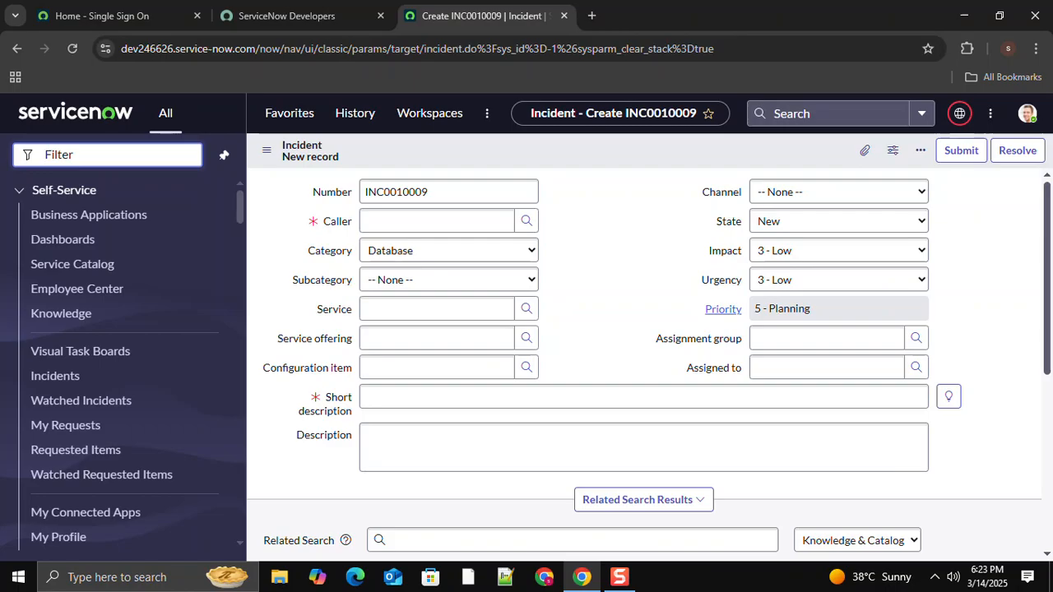
text(syte)
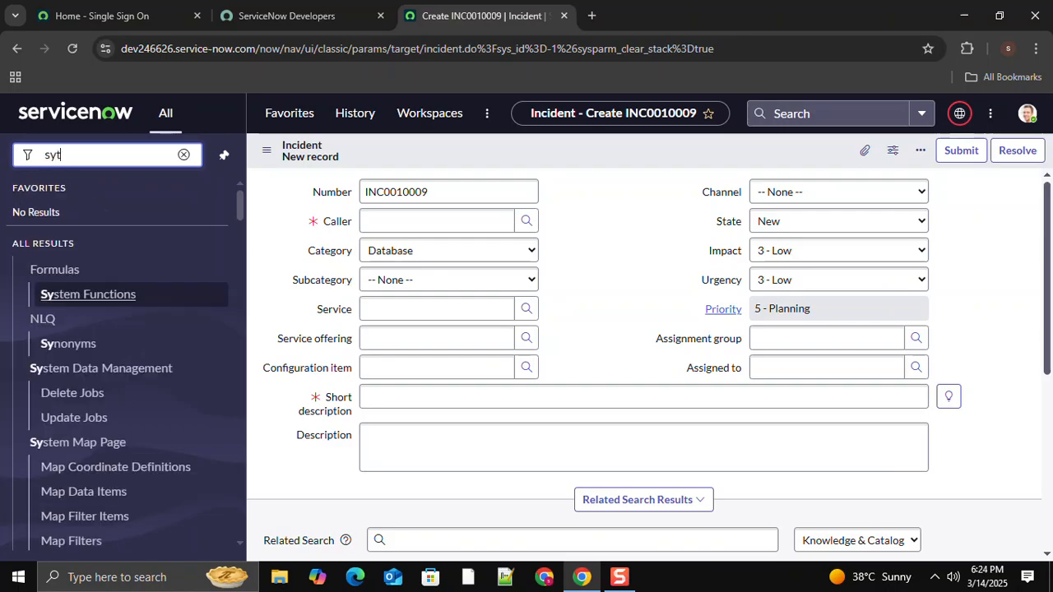
key(BackSpace)
key(BackSpace)
key(BackSpace)
key(BackSpace)
Filter the navigator for "tables" and open the System Definition Tables module in a new browser tab
text(tables)
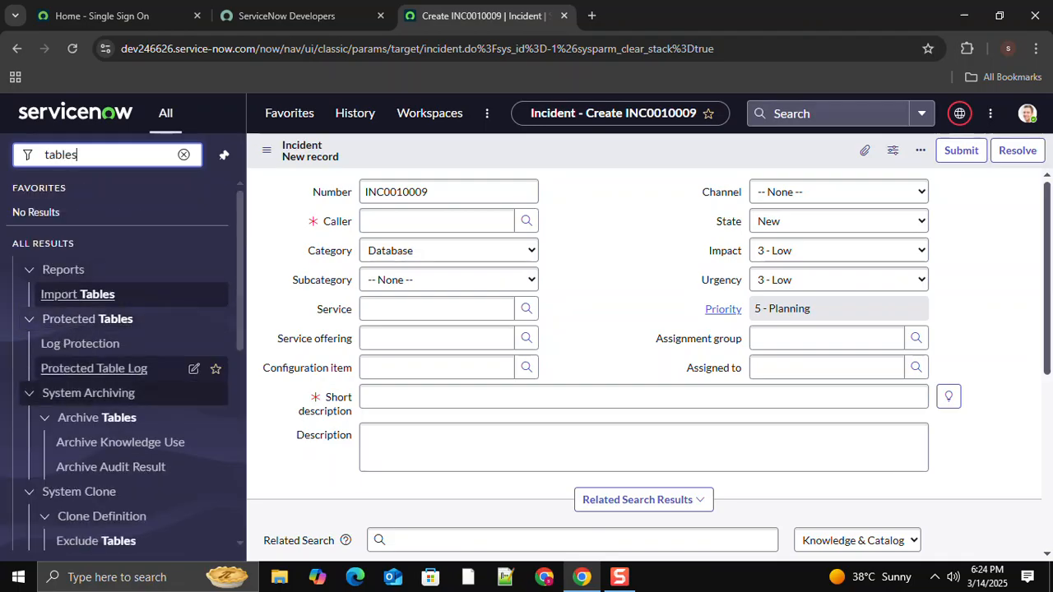
scroll(123, 362, down, 2)
scroll(123, 343, down, 3)
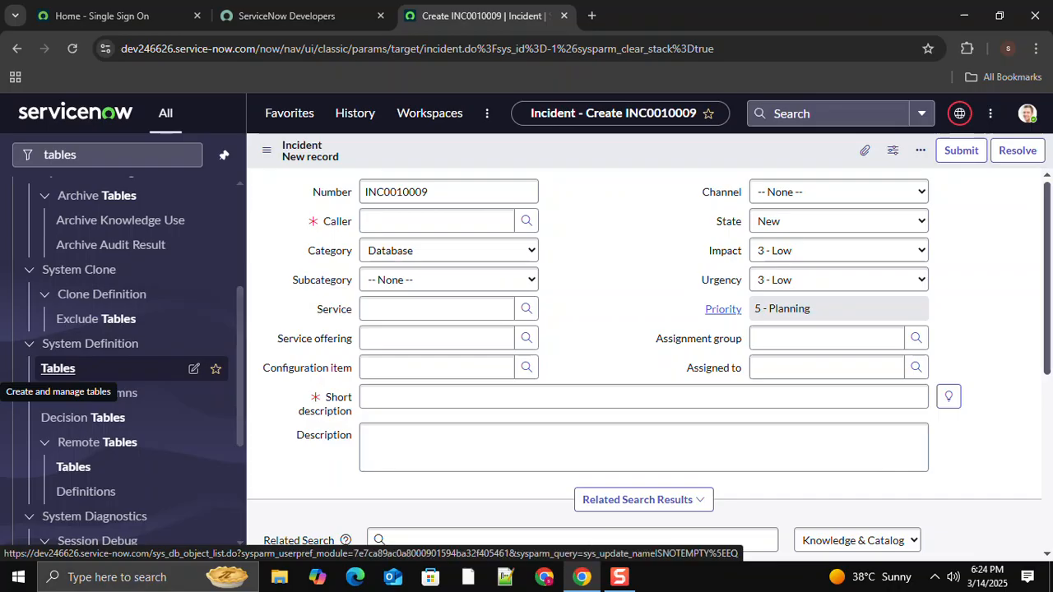
ctrl+click(58, 369)
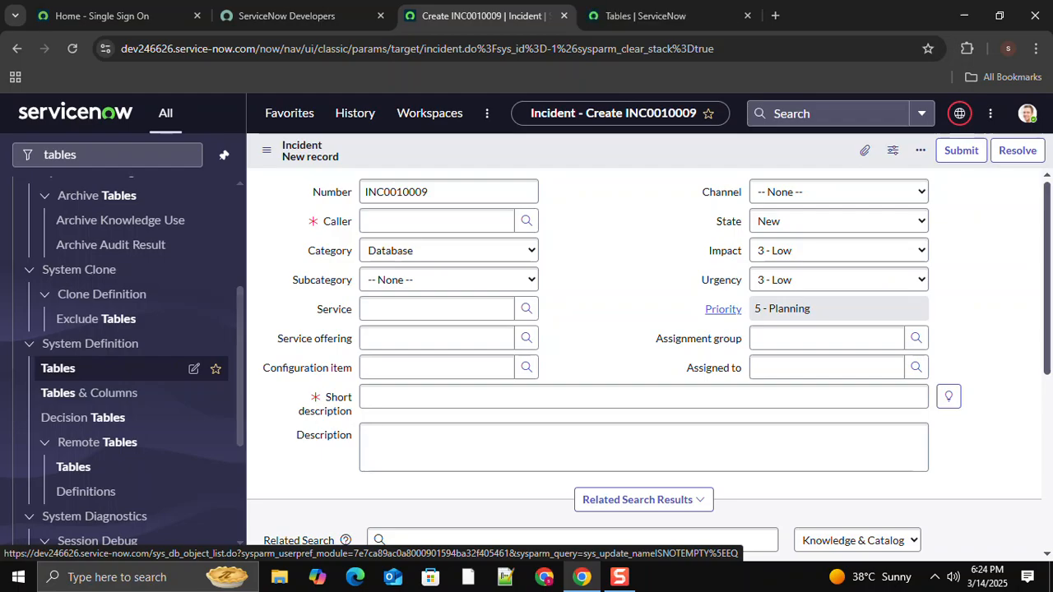
Start a new table record from the Tables list and dismiss the notice recommending scoped applications
click(646, 16)
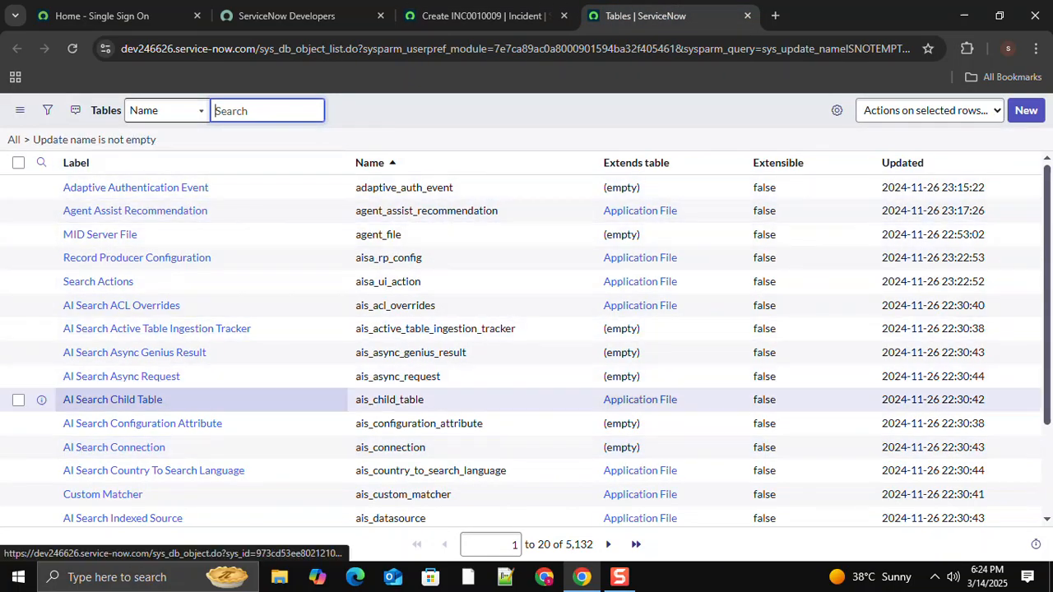
scroll(198, 399, down, 2)
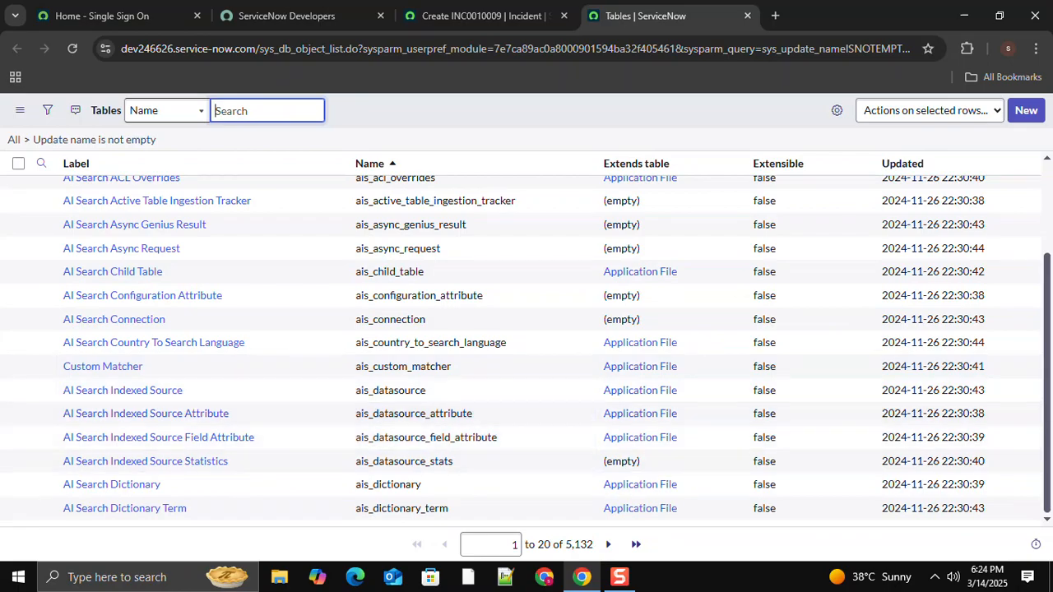
scroll(165, 390, up, 2)
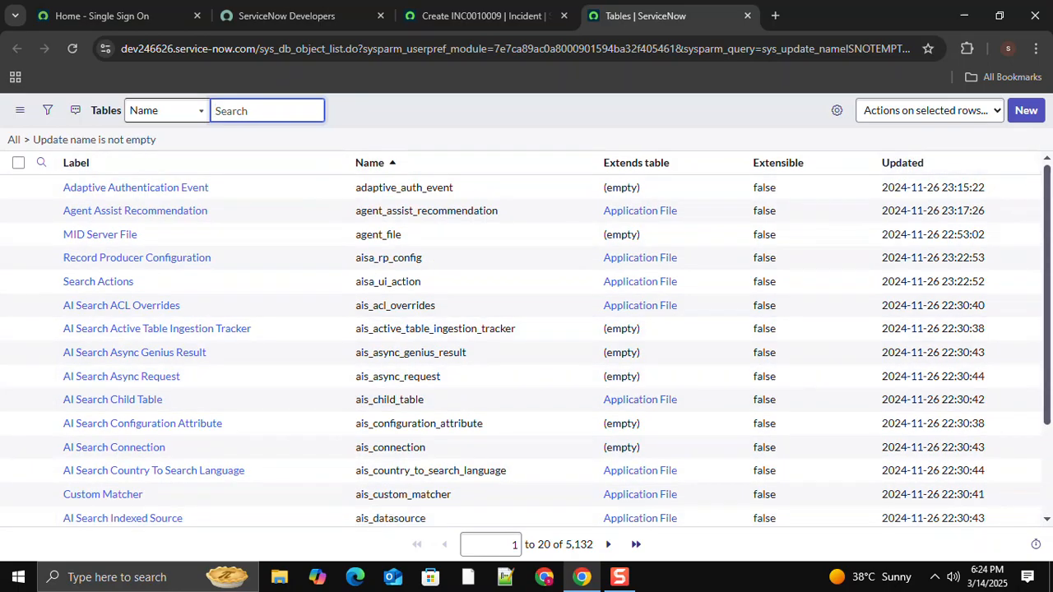
key(Return)
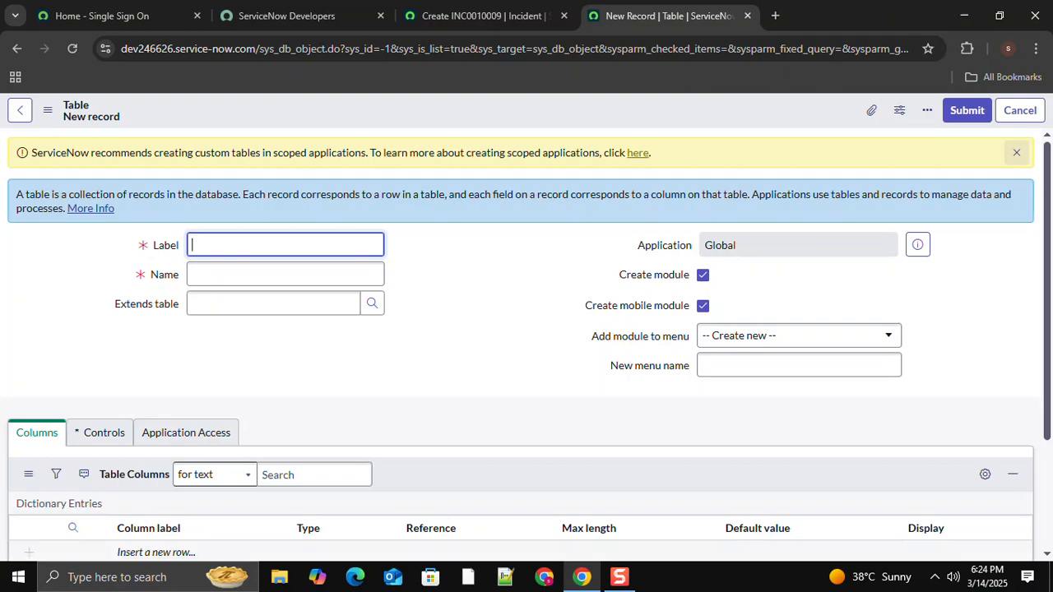
click(1017, 152)
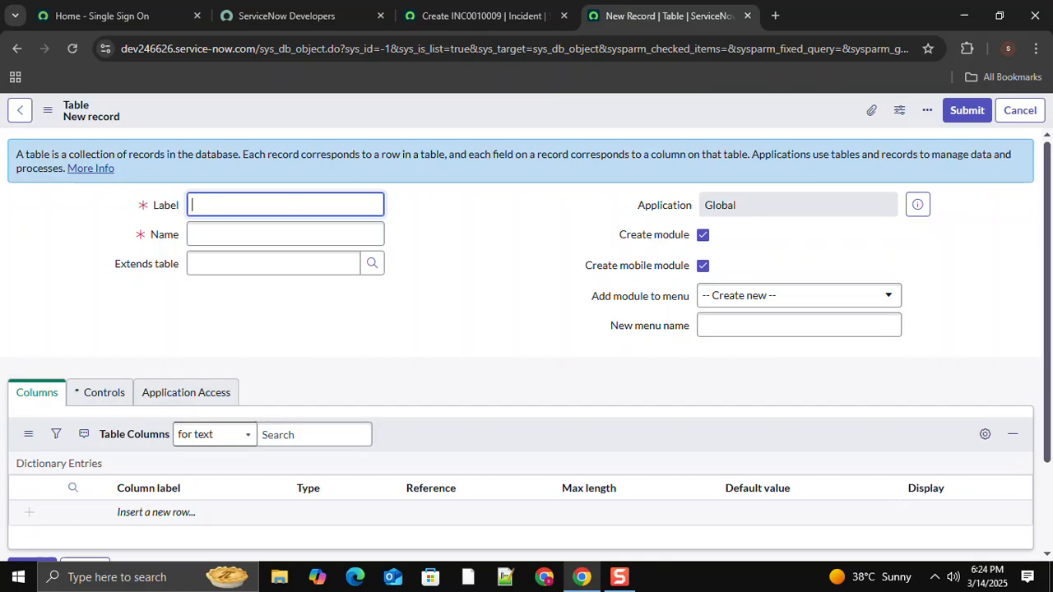
Enter "Vardhan Tech App" as the new table's label and let the table name fill in from it
text(Vardhan Ter)
key(BackSpace)
text(e)
key(BackSpace)
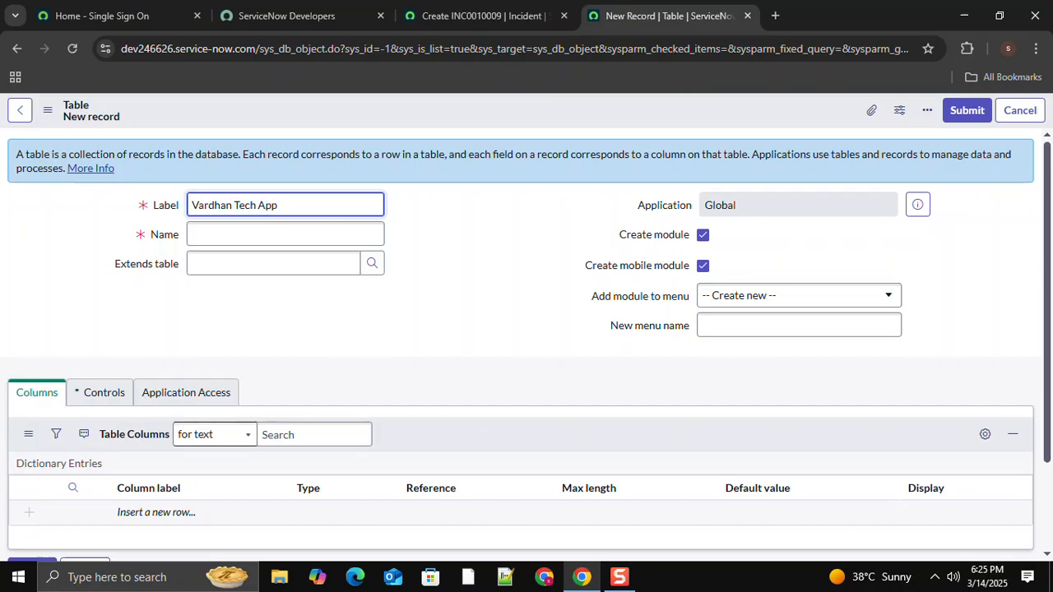
key(Tab)
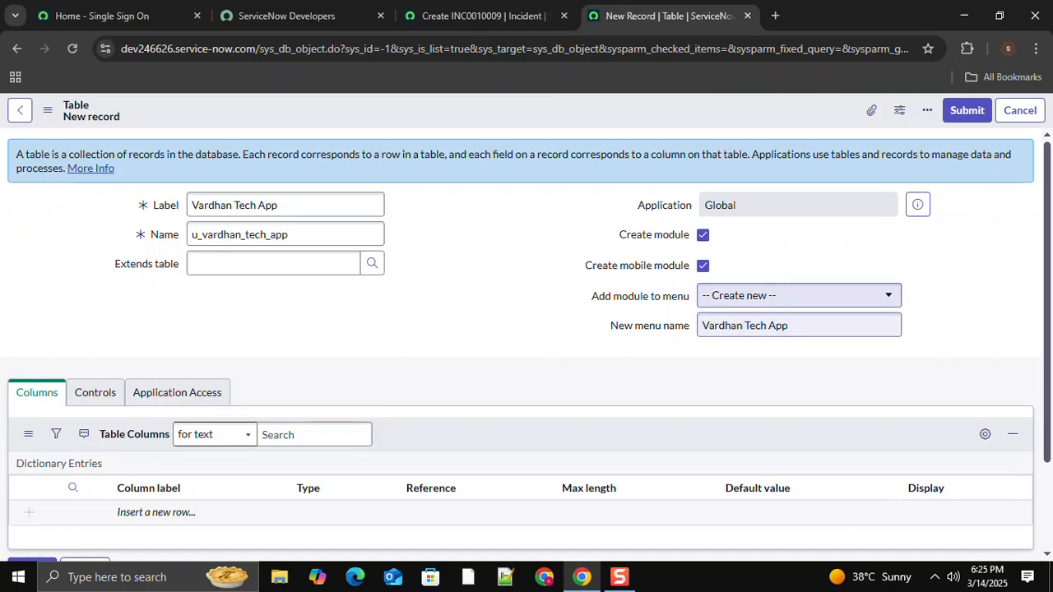
Turn off Create mobile module and Create module for the new table, and save the record while keeping it open
click(702, 265)
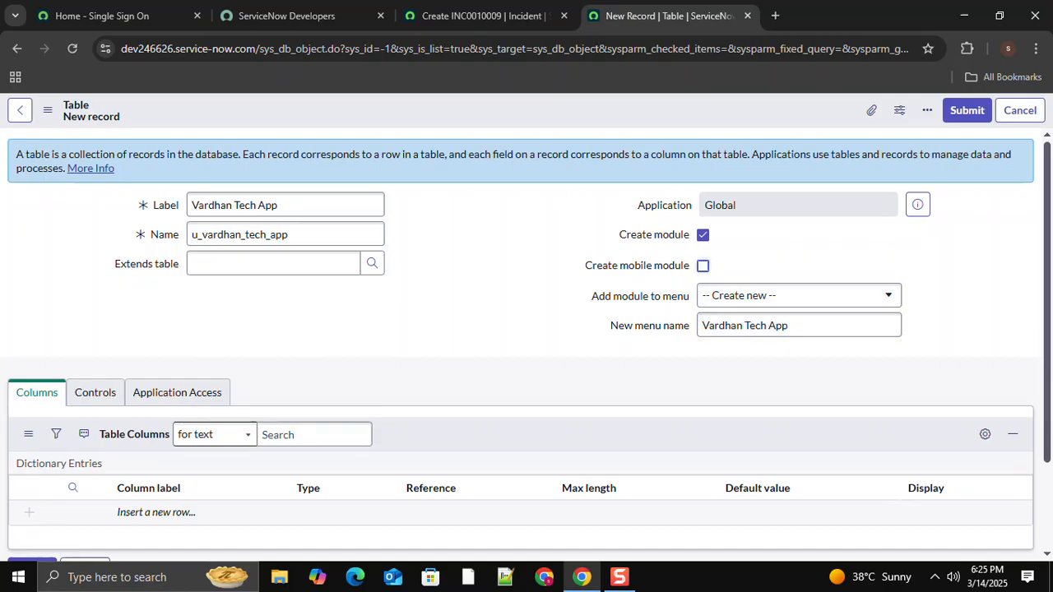
click(702, 235)
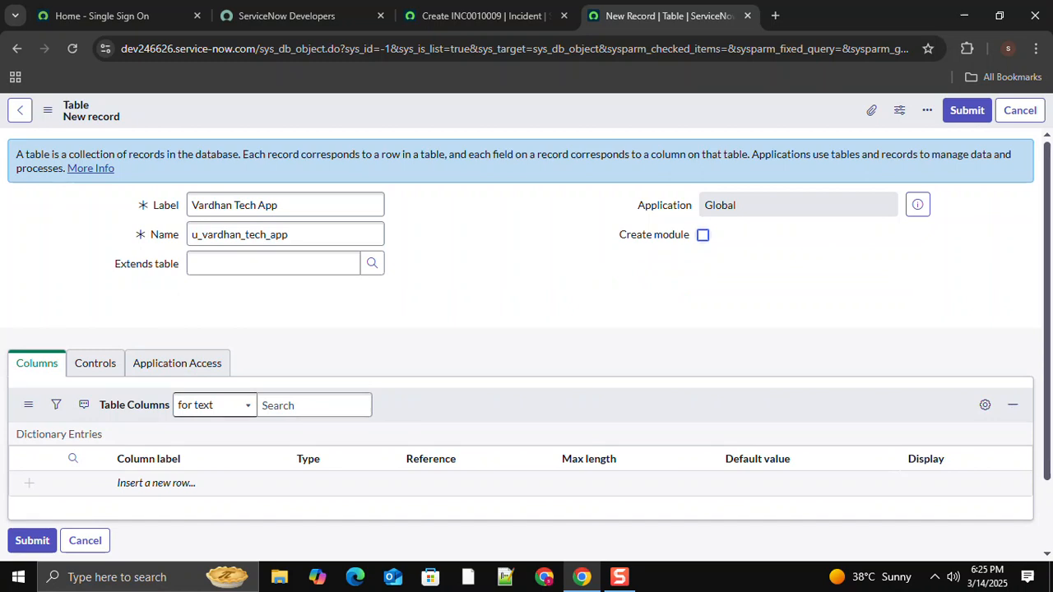
right_click(518, 112)
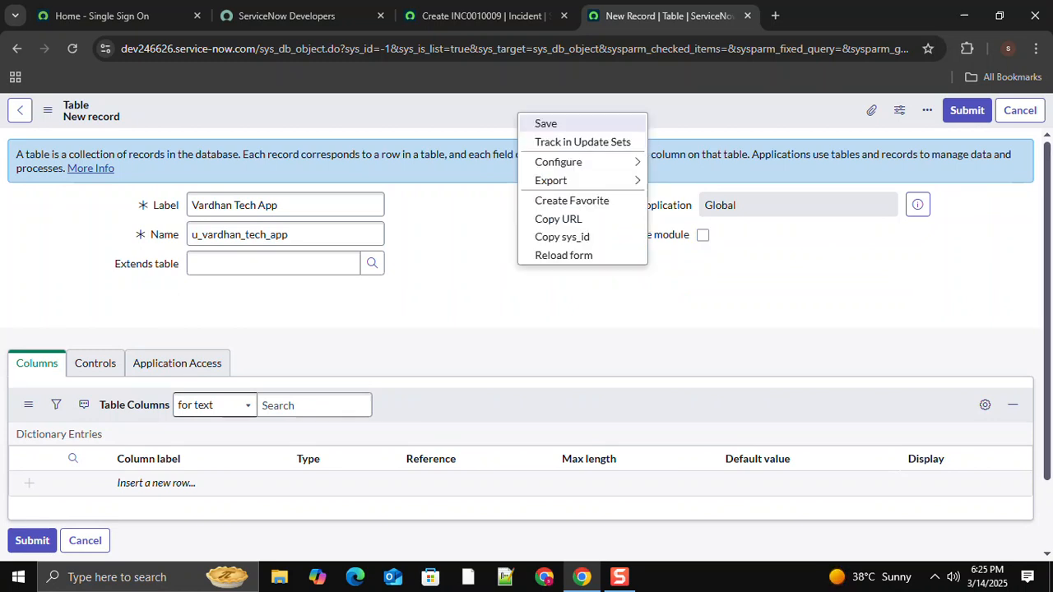
click(546, 124)
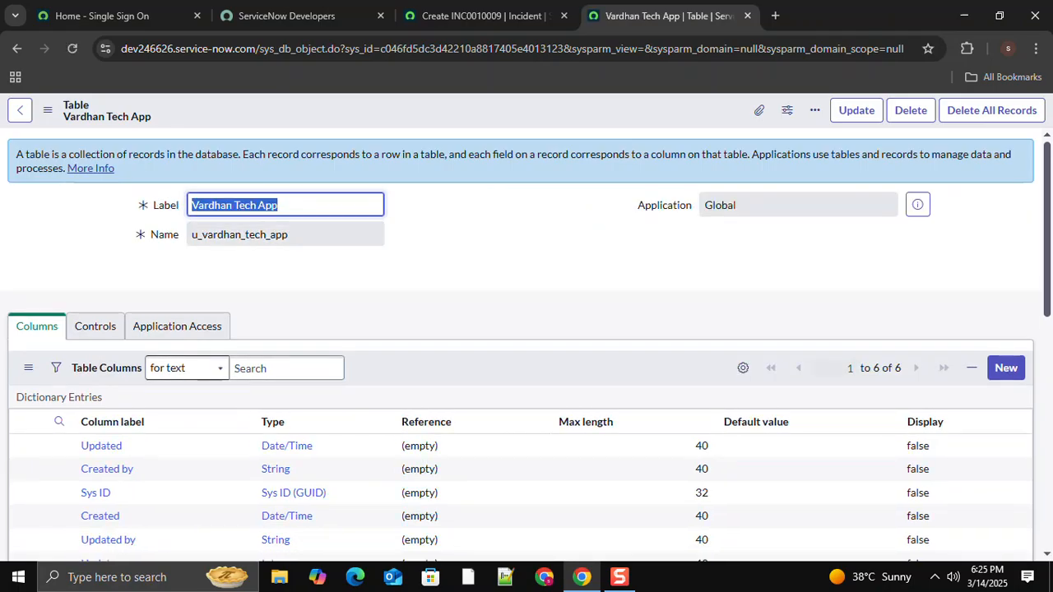
Look over the saved table's default columns and sort them by column label from a to z
scroll(526, 346, down, 7)
scroll(526, 345, up, 7)
scroll(526, 346, down, 2)
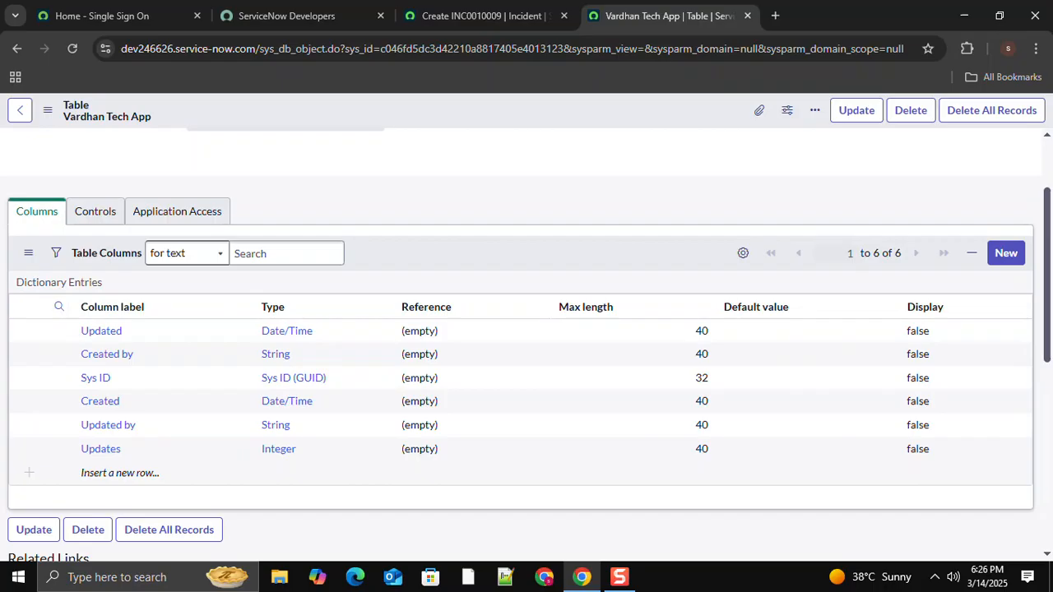
scroll(523, 346, up, 2)
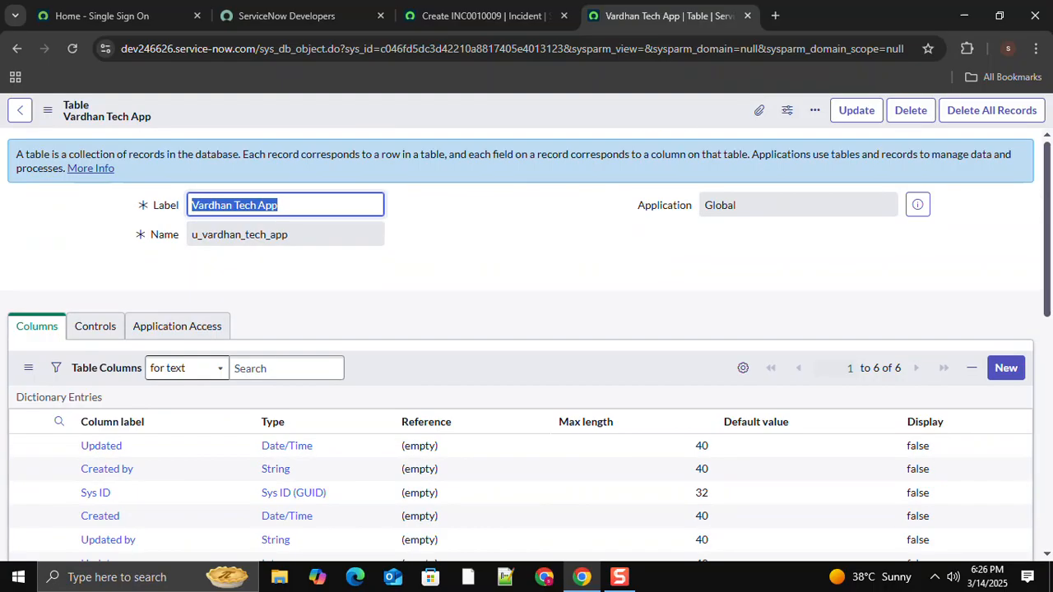
click(485, 256)
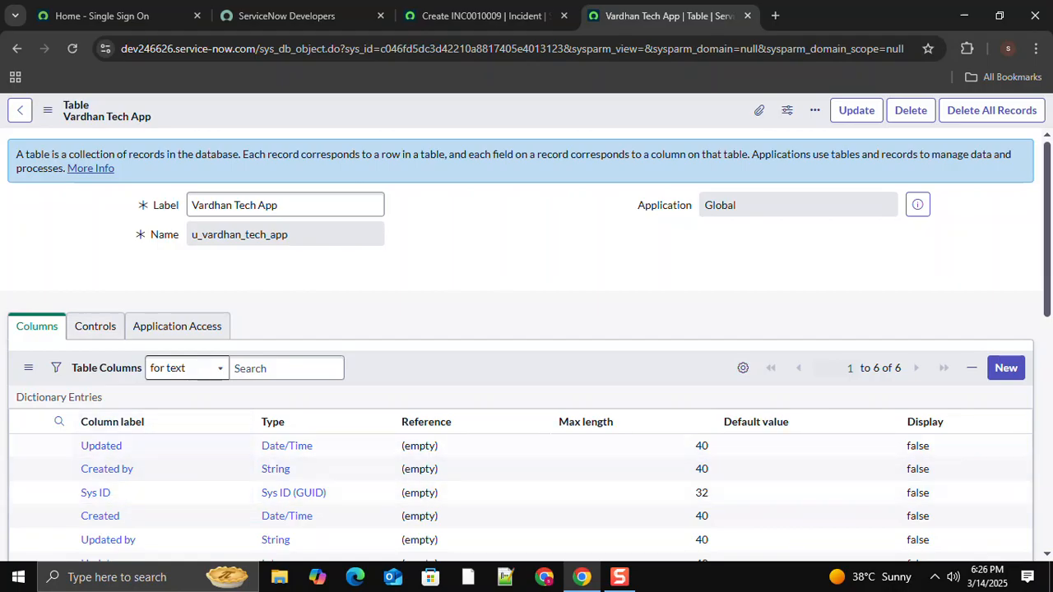
scroll(50, 477, down, 1)
scroll(165, 345, down, 2)
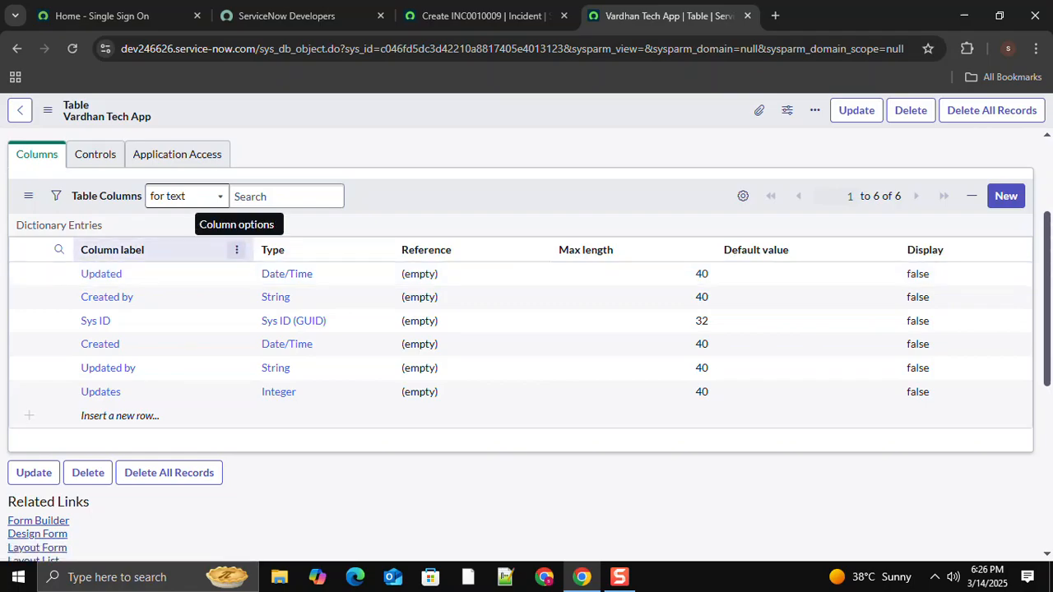
click(236, 249)
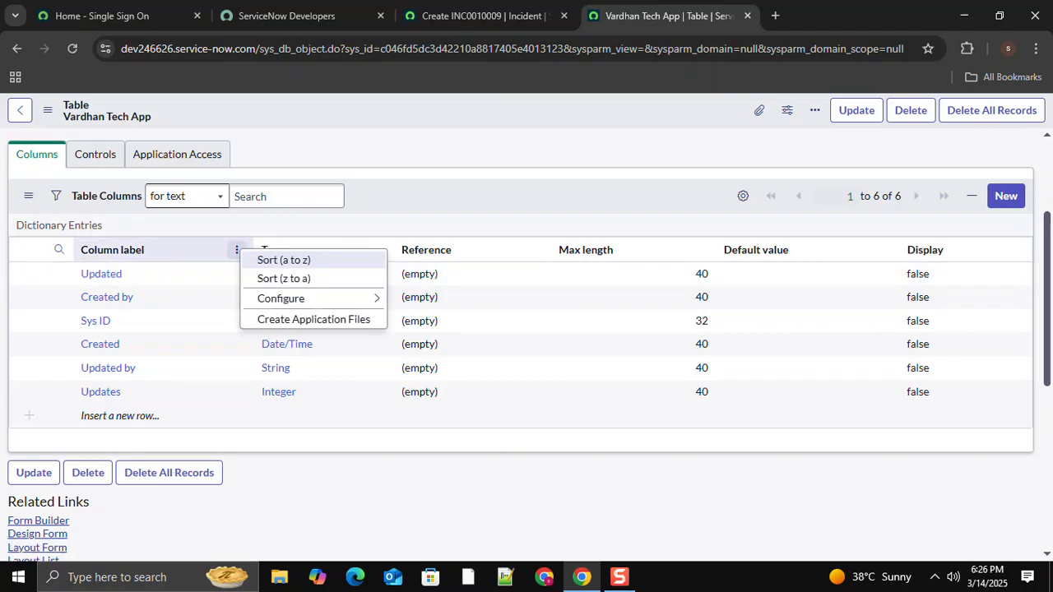
click(283, 260)
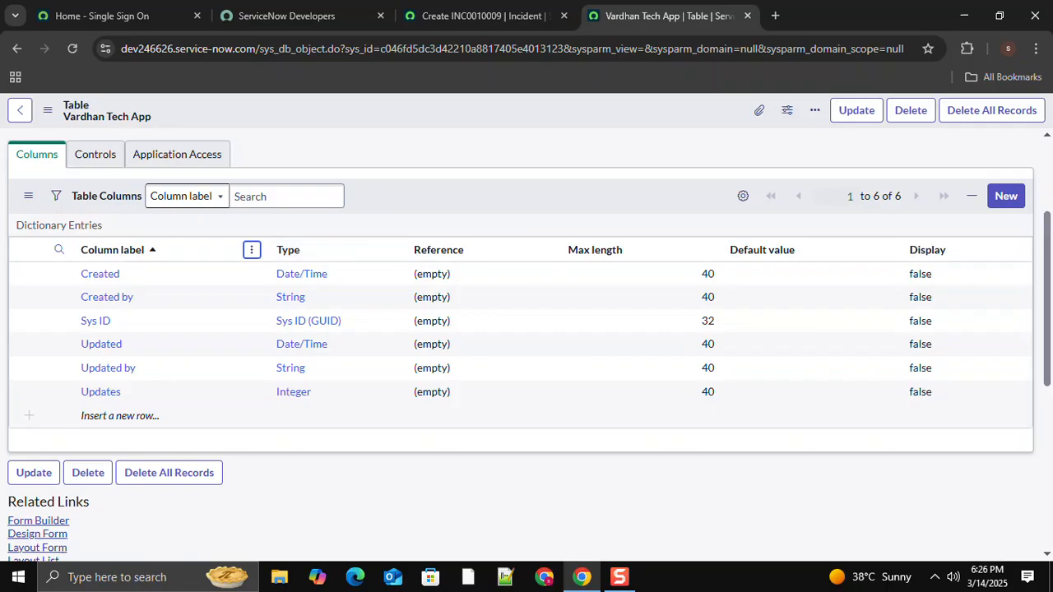
Examine the table's default columns, related links and access controls throughout the table record
scroll(164, 274, up, 1)
scroll(165, 275, down, 1)
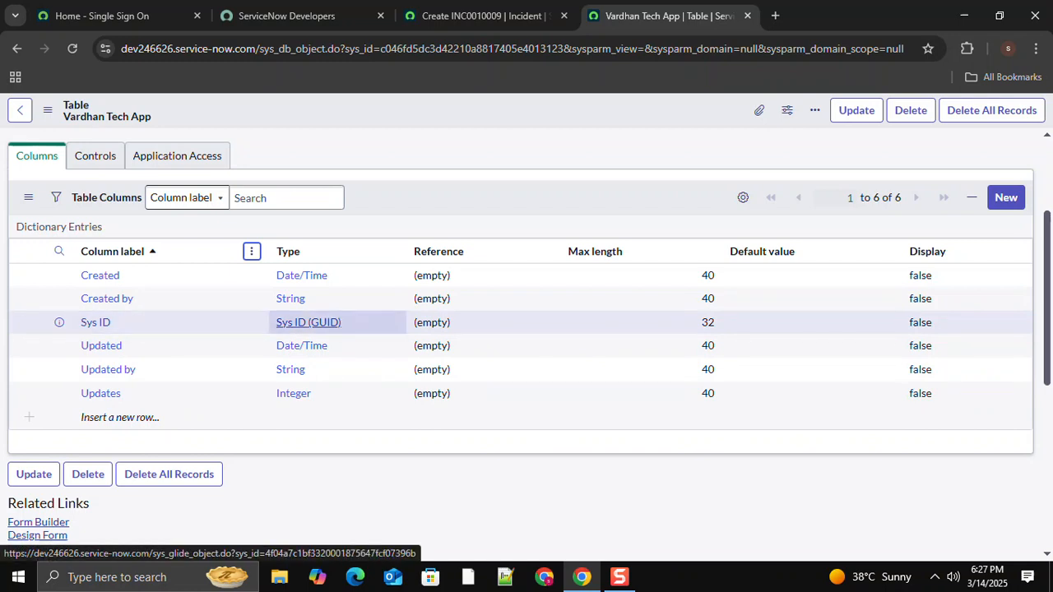
scroll(308, 322, up, 3)
scroll(308, 323, down, 7)
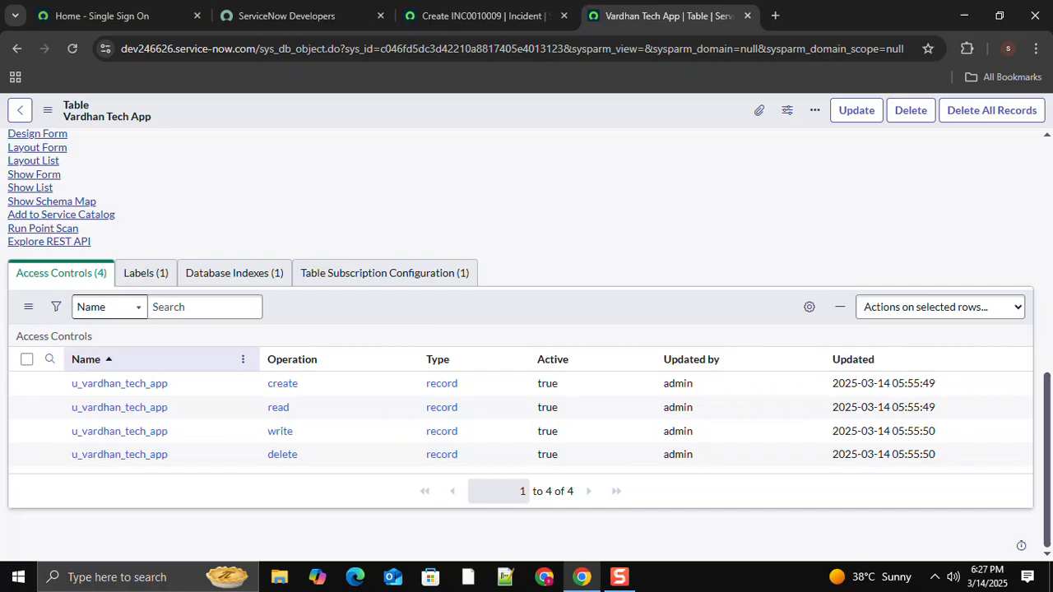
scroll(263, 360, up, 7)
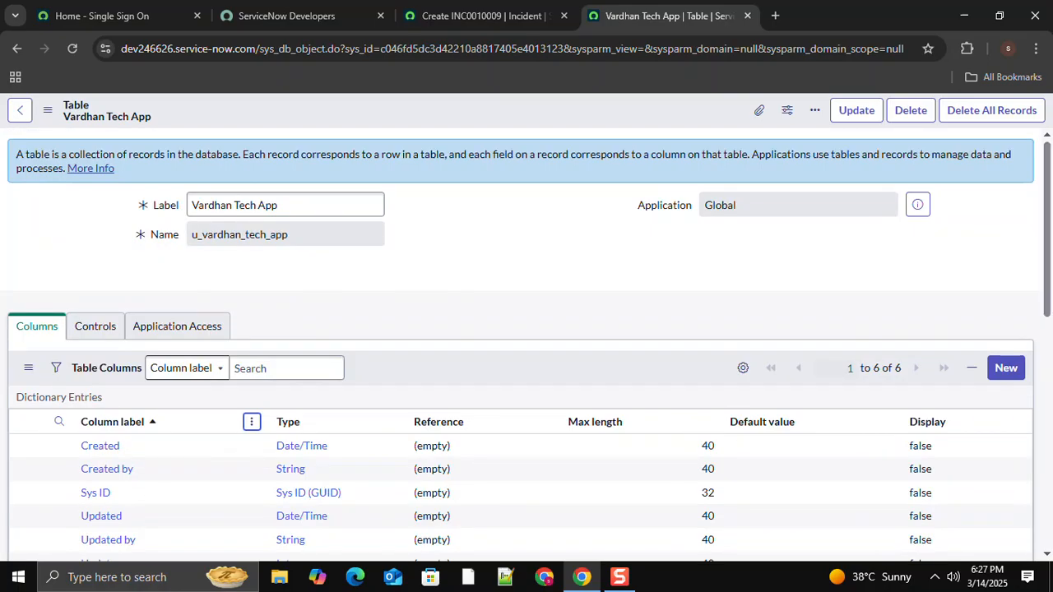
scroll(527, 346, down, 5)
scroll(527, 346, down, 2)
scroll(526, 346, up, 7)
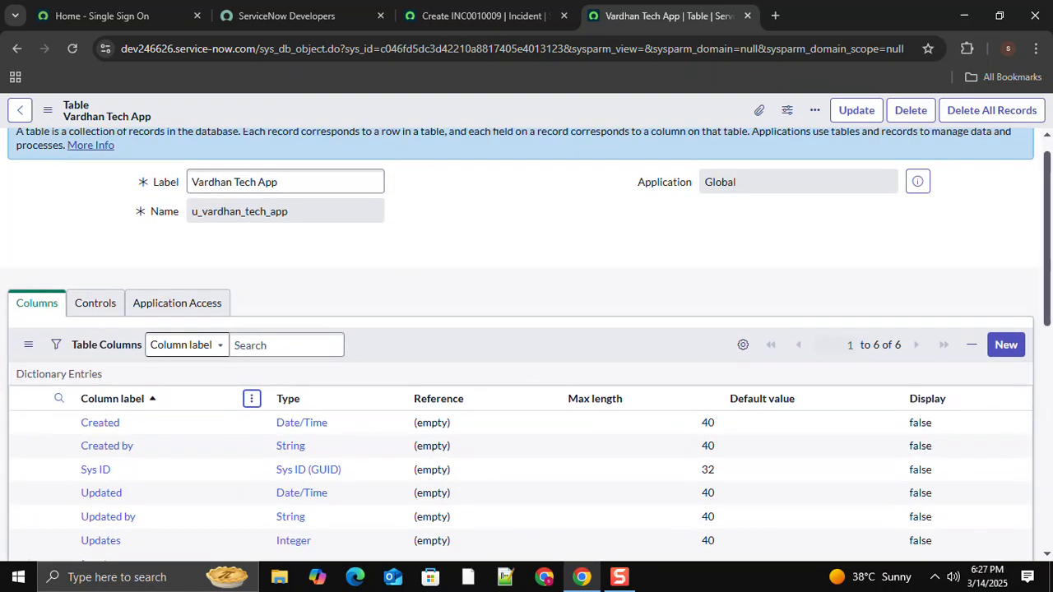
scroll(164, 432, down, 7)
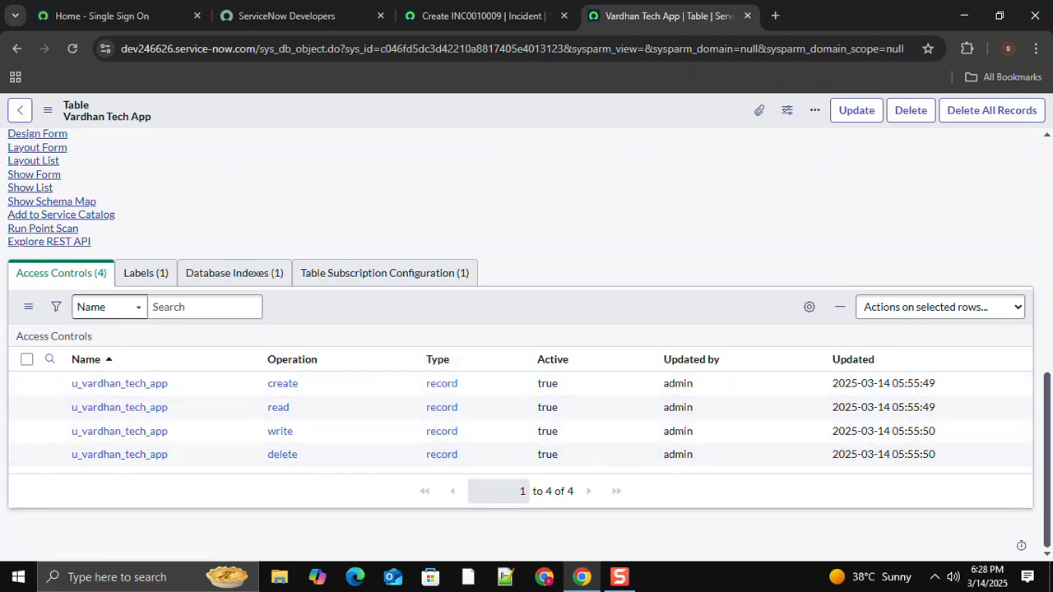
scroll(526, 346, up, 4)
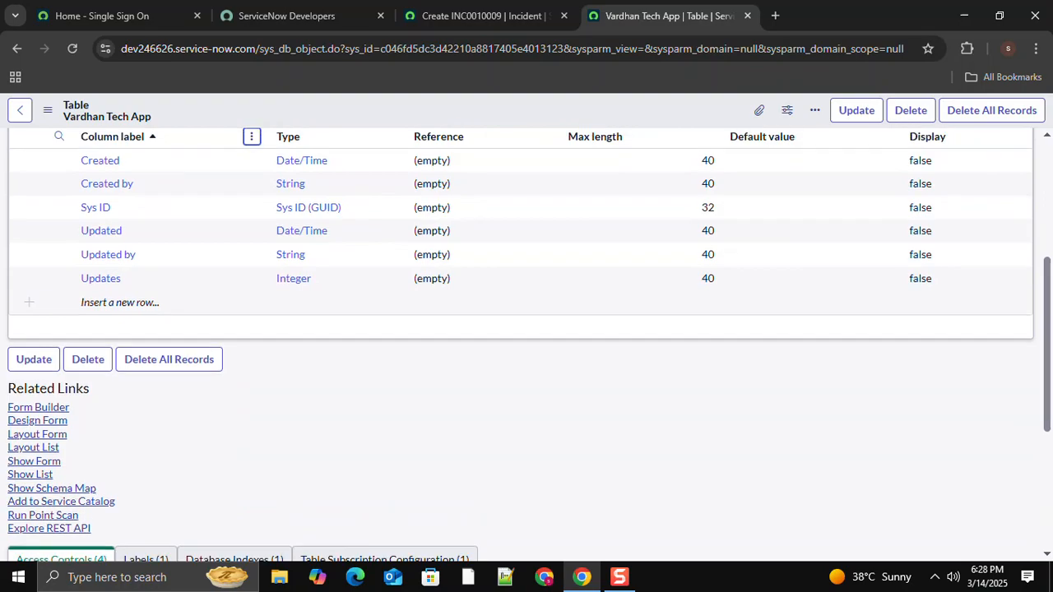
scroll(526, 346, down, 2)
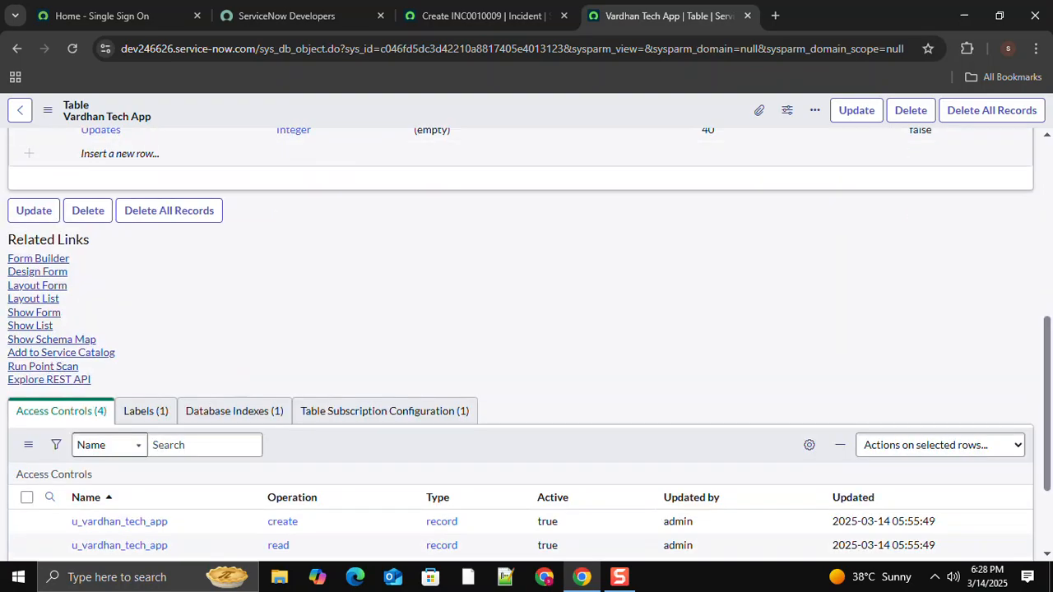
scroll(526, 346, up, 3)
scroll(527, 346, up, 2)
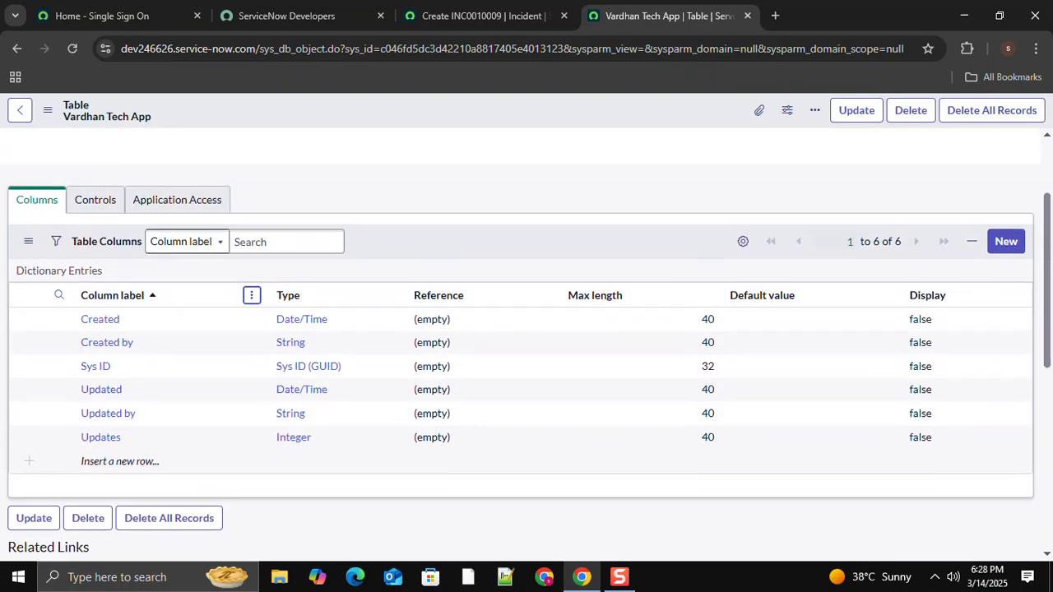
scroll(527, 346, down, 4)
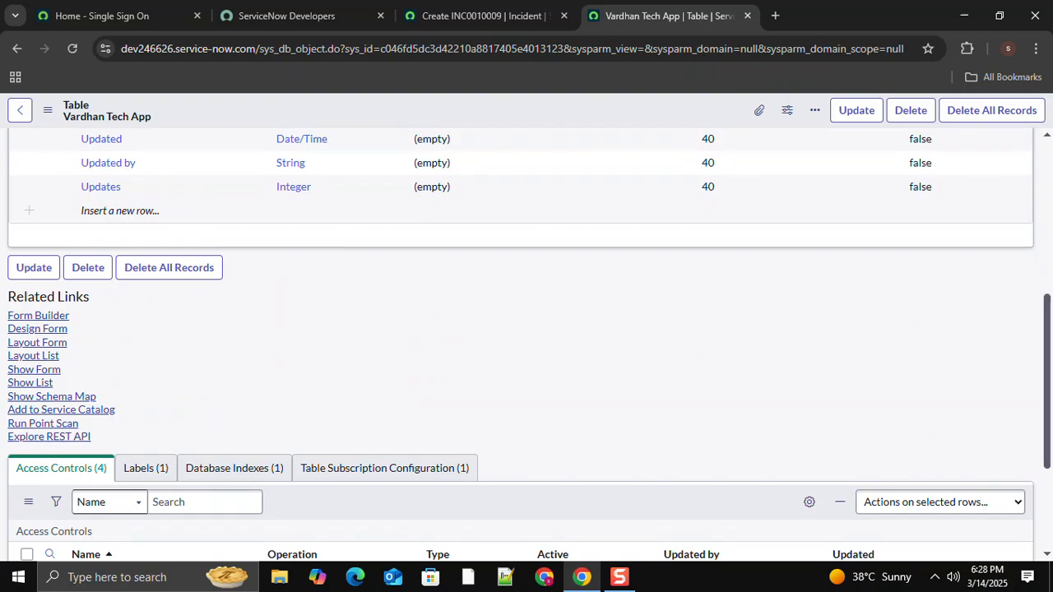
Open a new empty form for the Vardhan Tech App table using its Show Form related link
click(34, 369)
right_click(55, 372)
key(Escape)
click(34, 369)
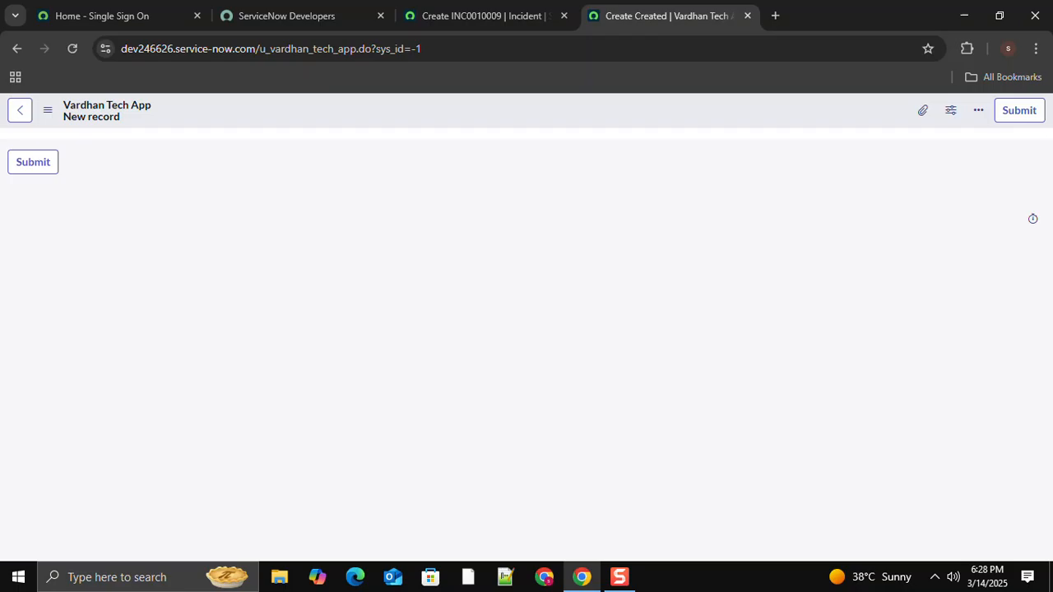
Compare the empty form with the new incident form in the other browser tab, and return to the table record
click(484, 16)
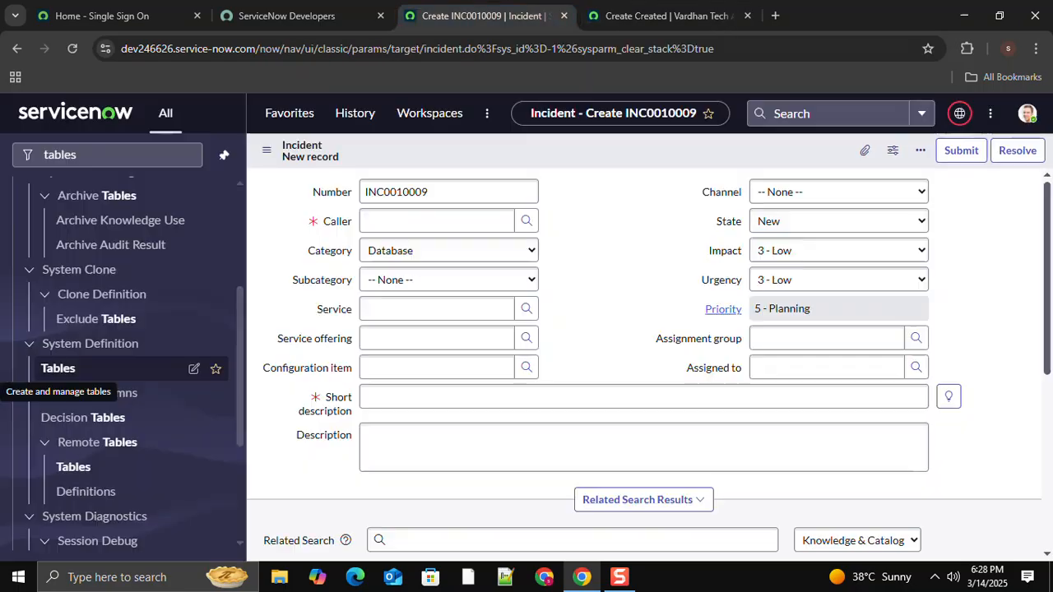
click(668, 16)
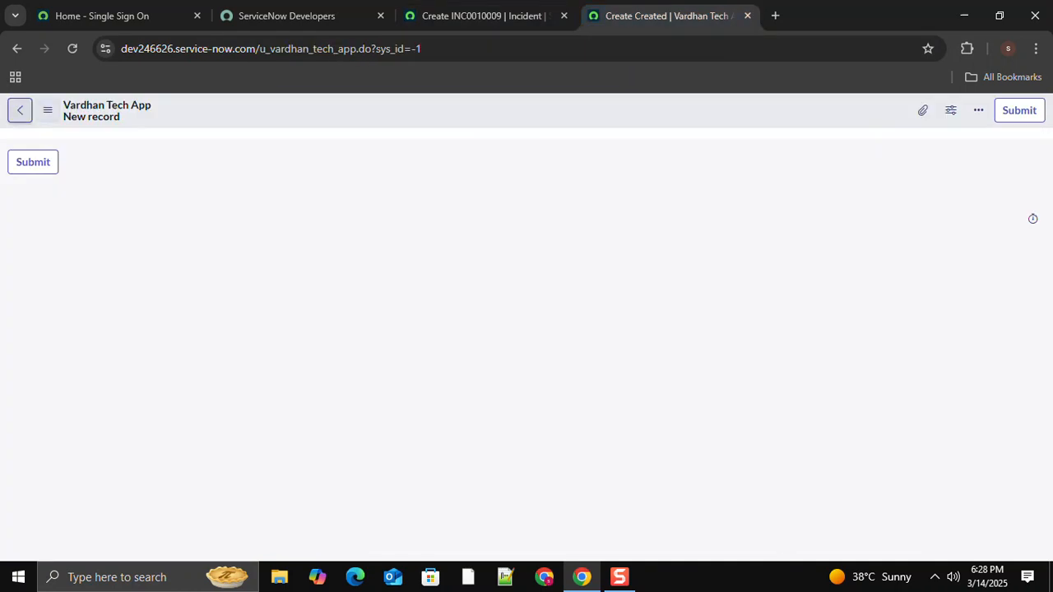
click(20, 110)
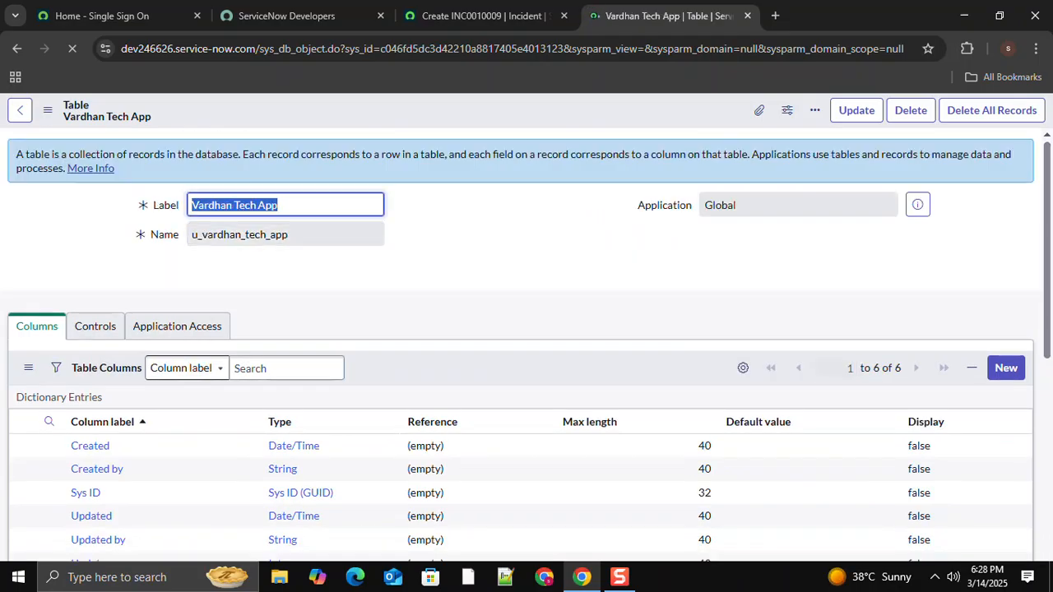
View the table's empty form once more, go back to the table record, and switch to the new incident form
scroll(527, 345, down, 5)
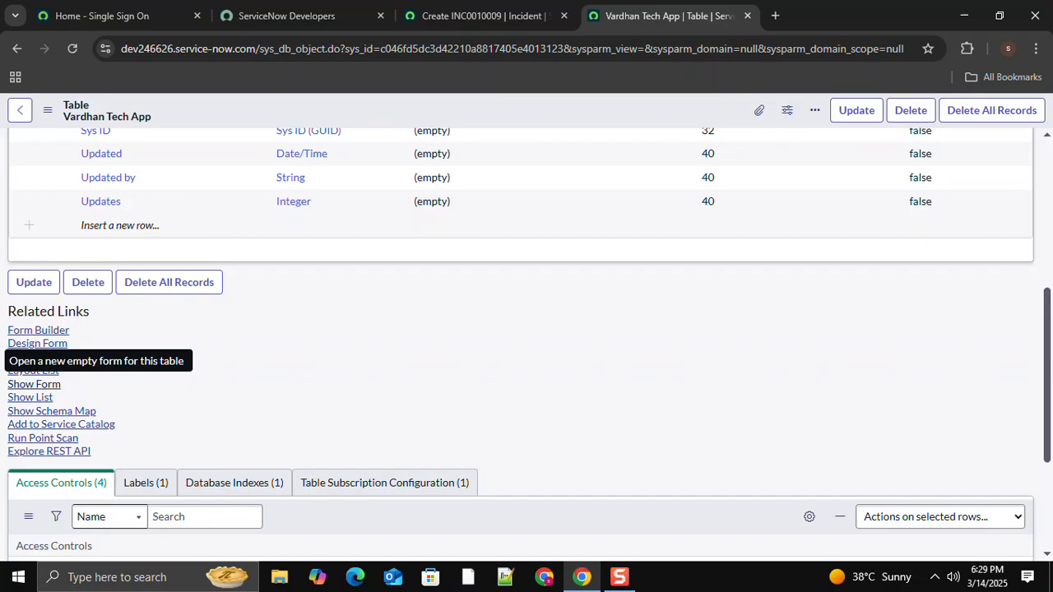
right_click(53, 384)
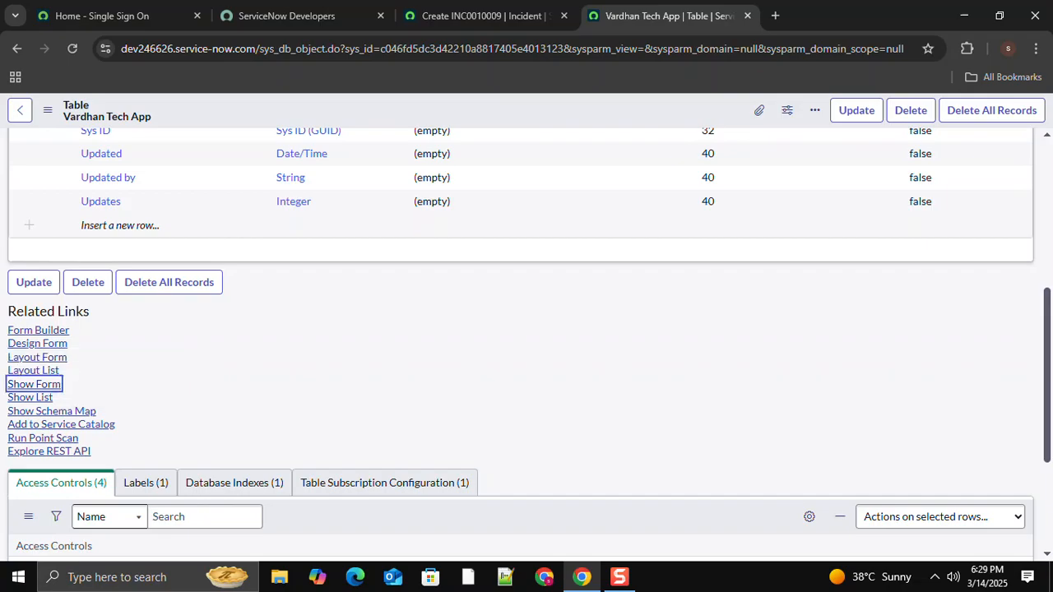
key(Return)
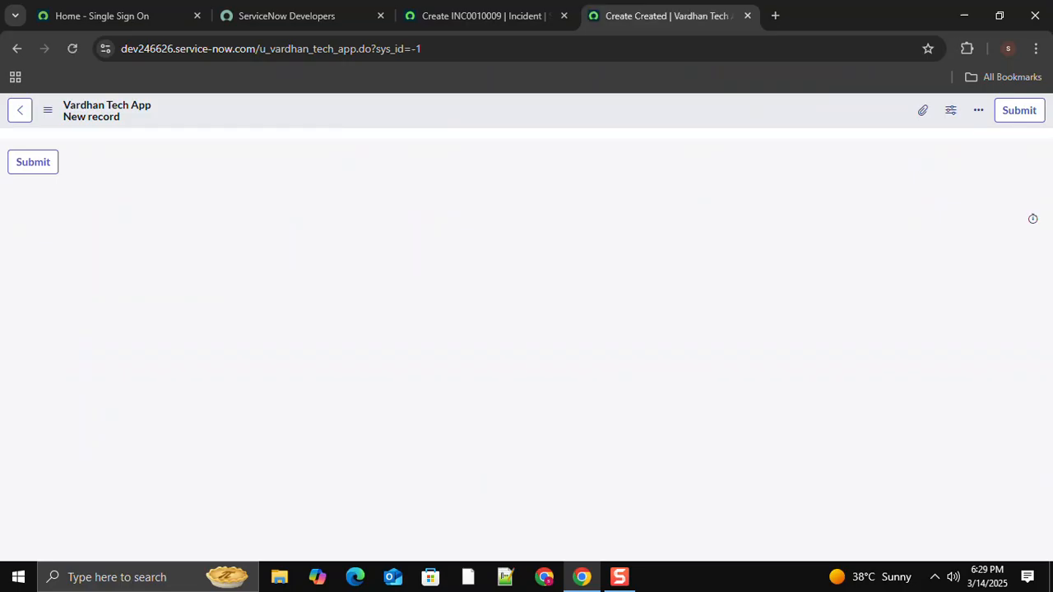
click(20, 110)
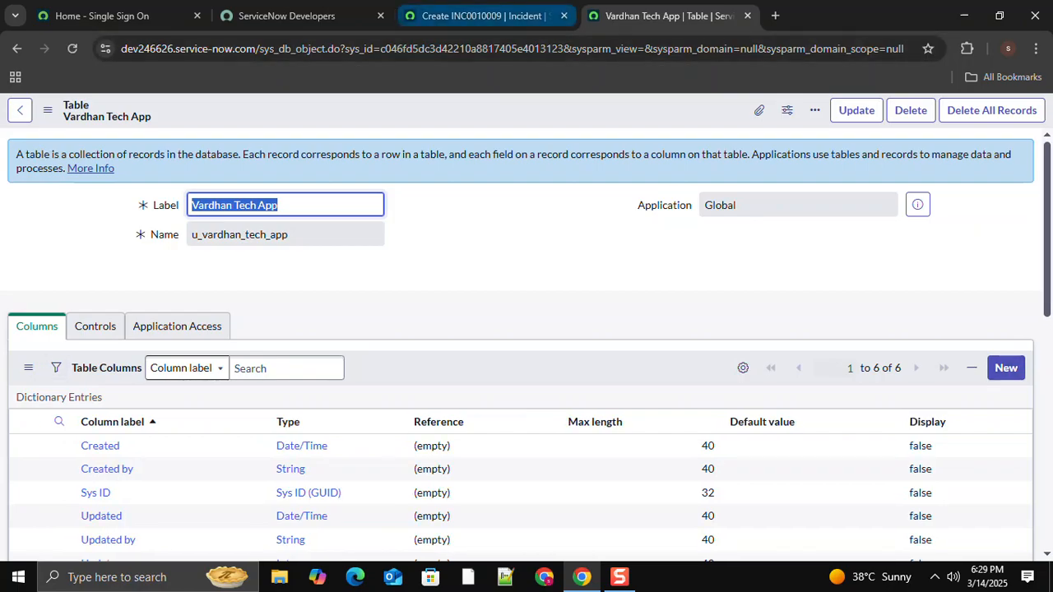
click(486, 16)
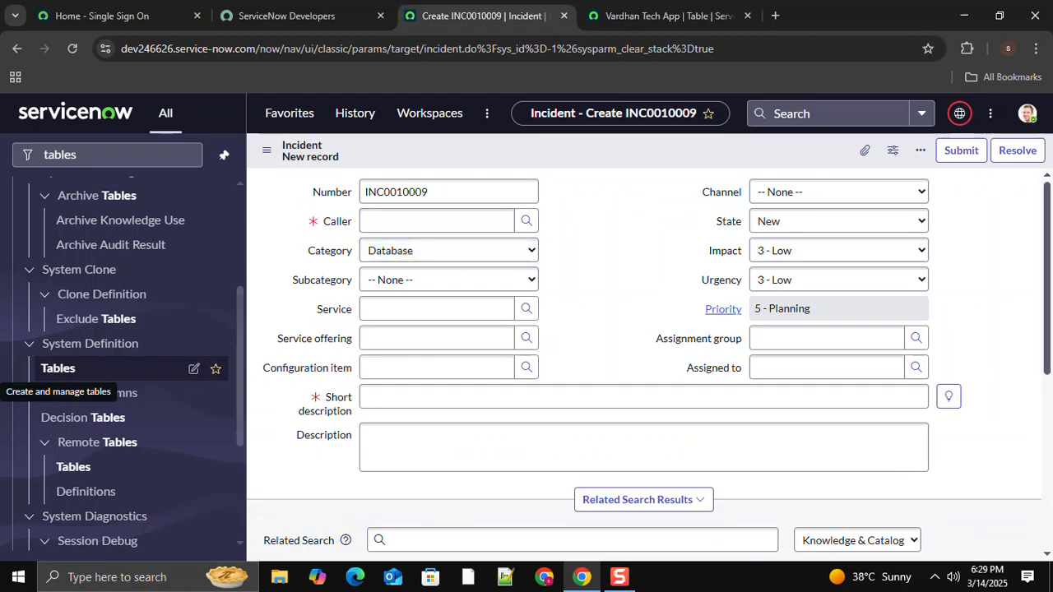
Start a new column entry for the Vardhan Tech App table, checking the incident form's Number field and layout for reference
drag(321, 193, 352, 193)
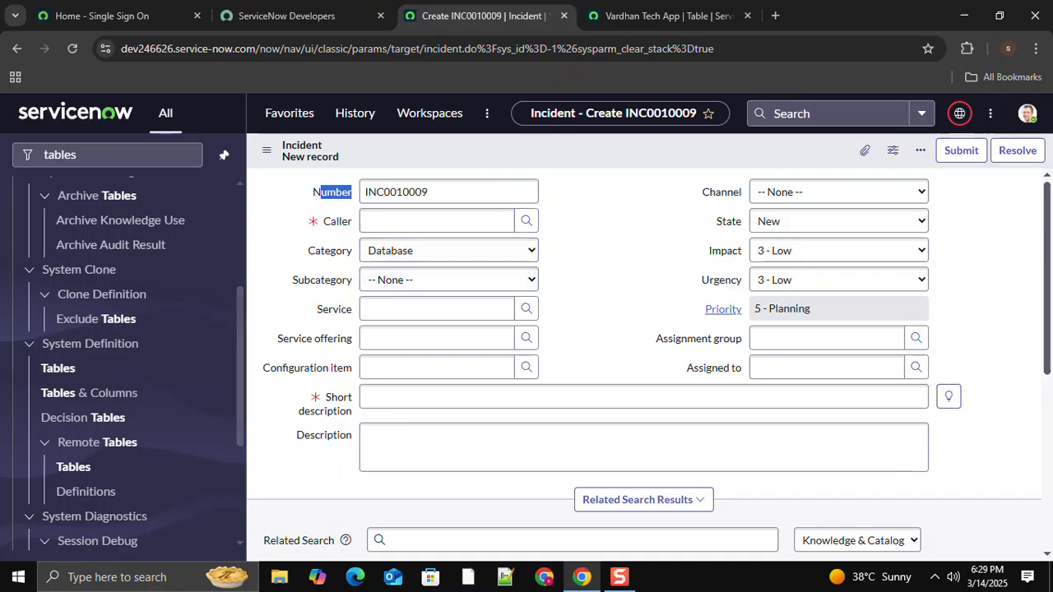
click(666, 16)
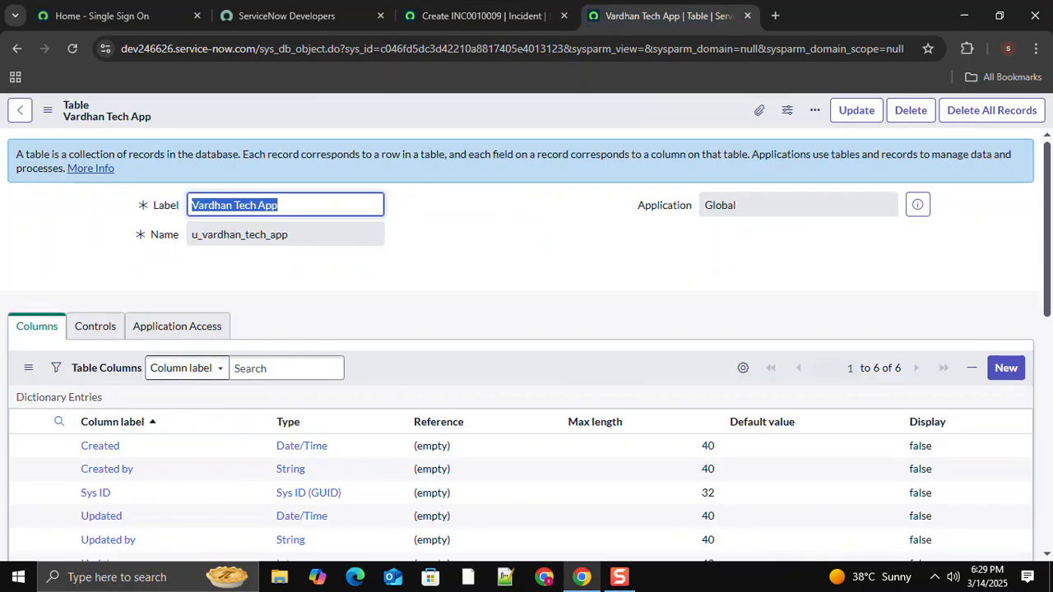
click(1006, 368)
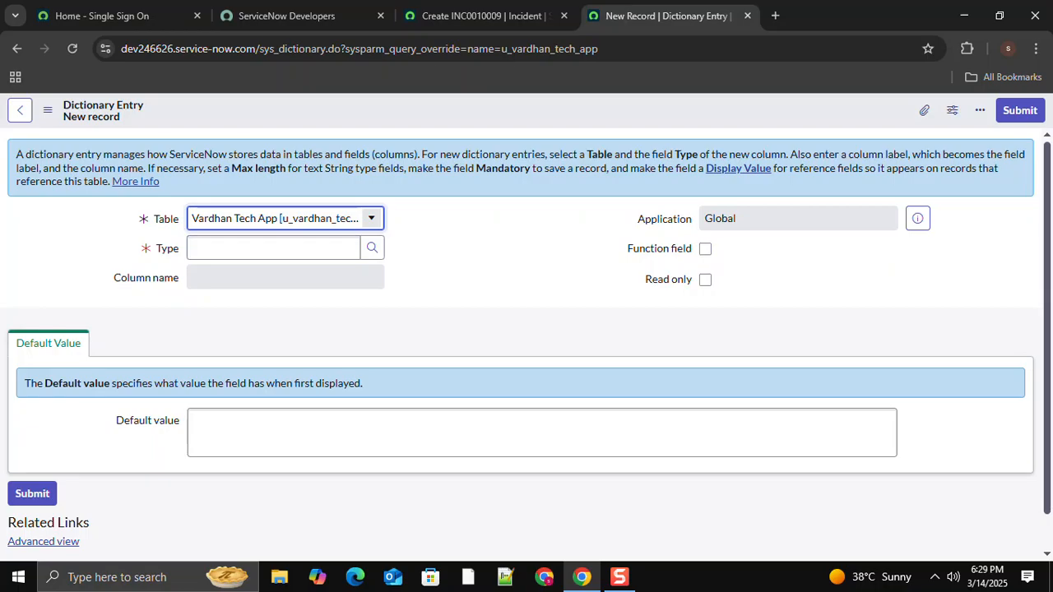
click(486, 15)
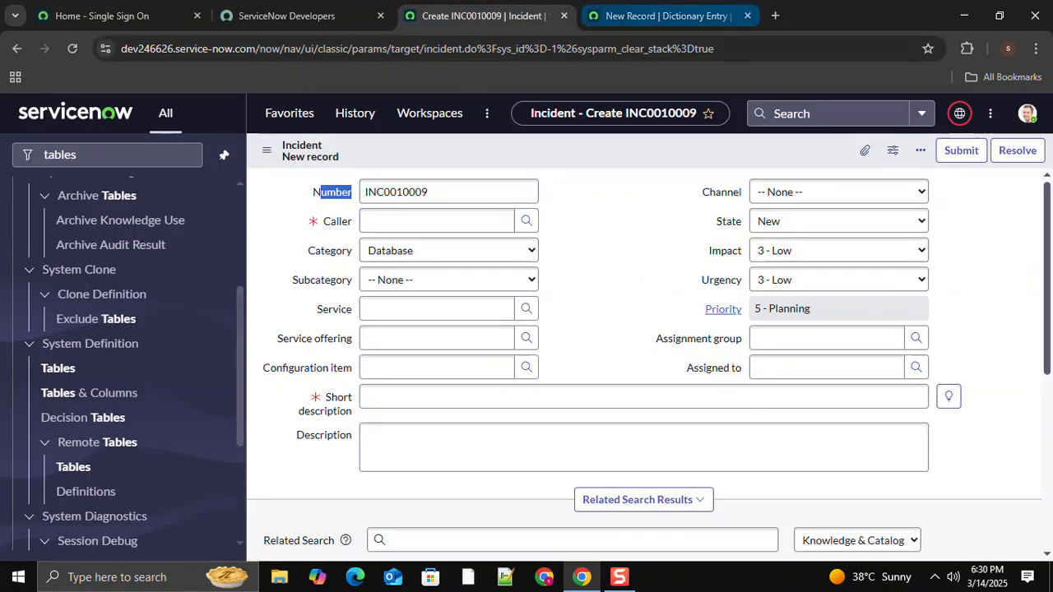
click(667, 16)
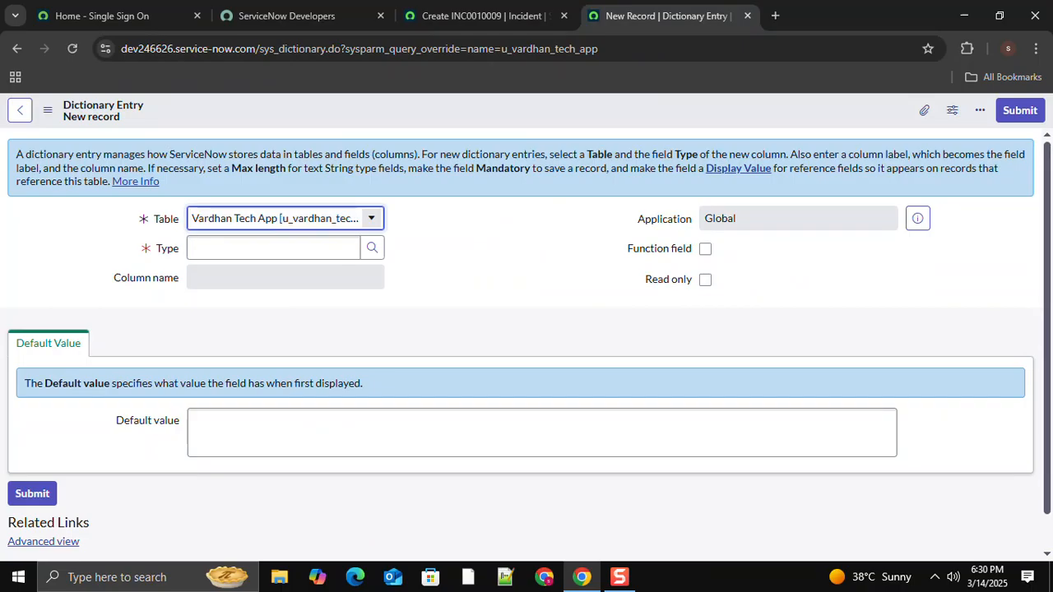
Open the lookup list for the new column's Type field and examine the first page of available field types
click(273, 248)
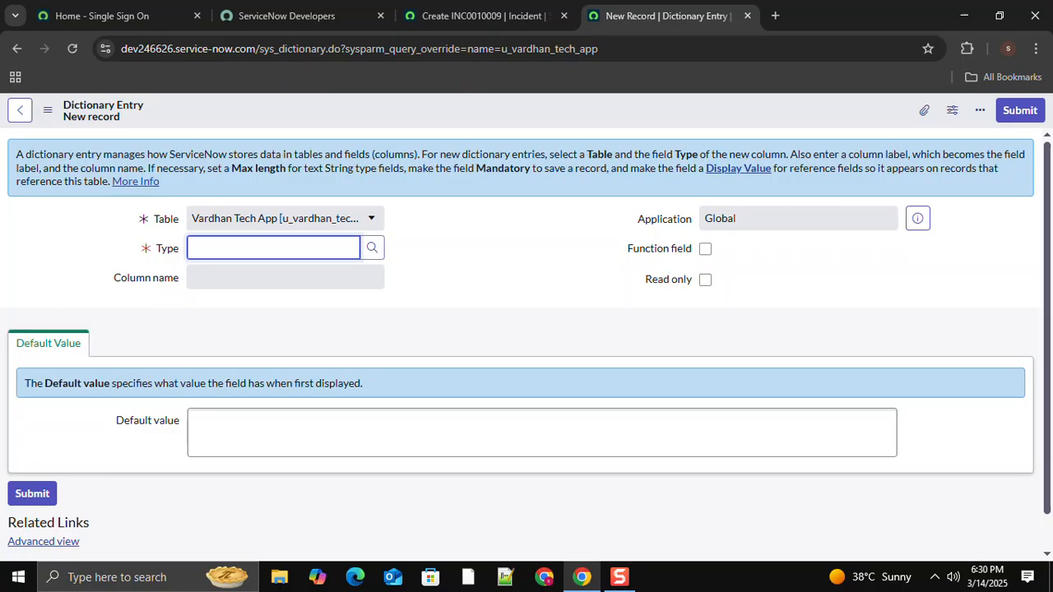
key(Tab)
key(Return)
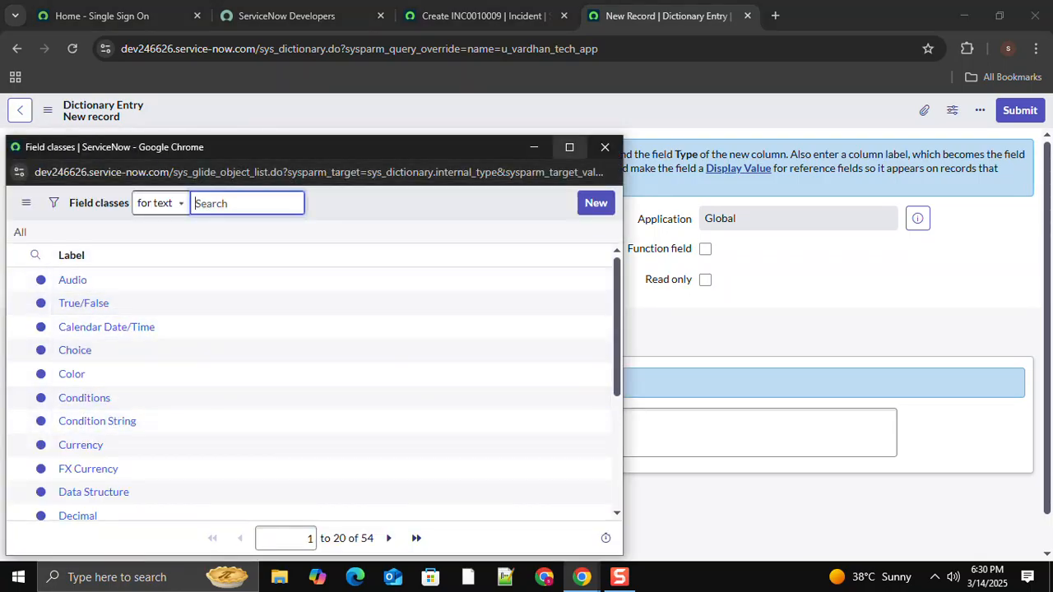
click(568, 146)
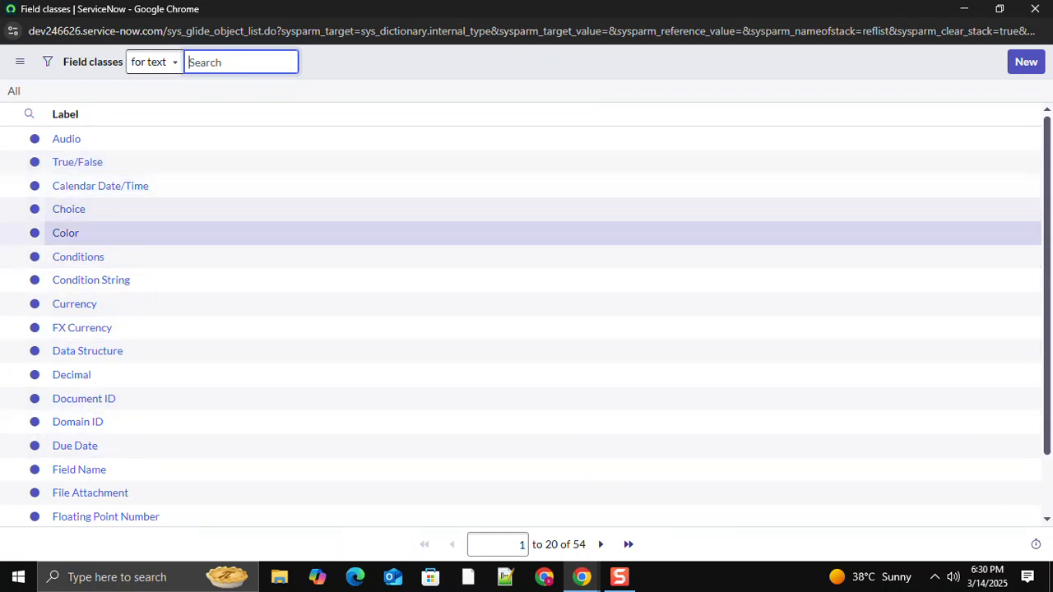
scroll(527, 321, down, 2)
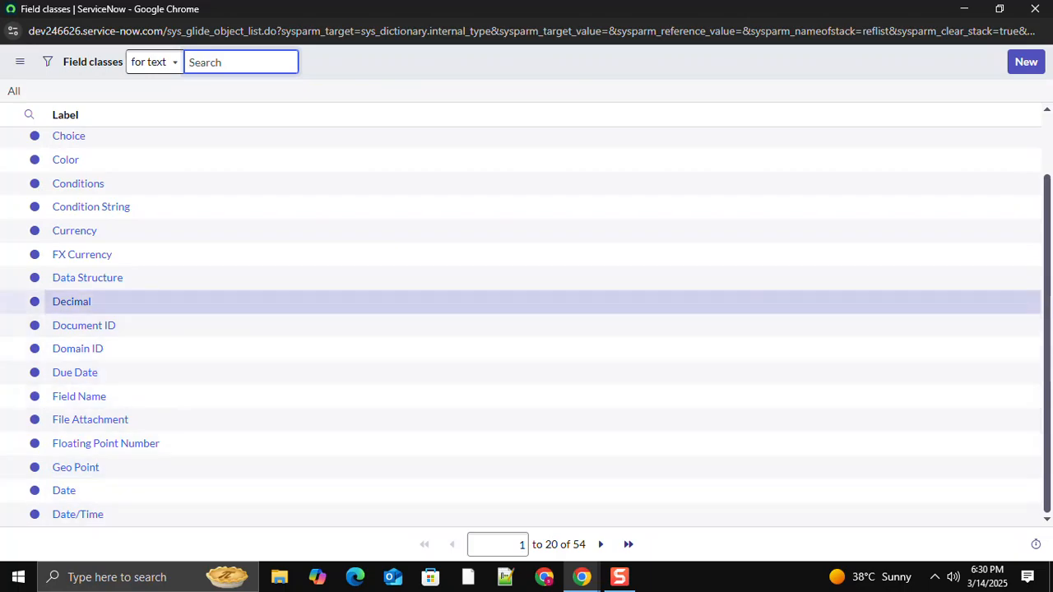
scroll(330, 218, up, 2)
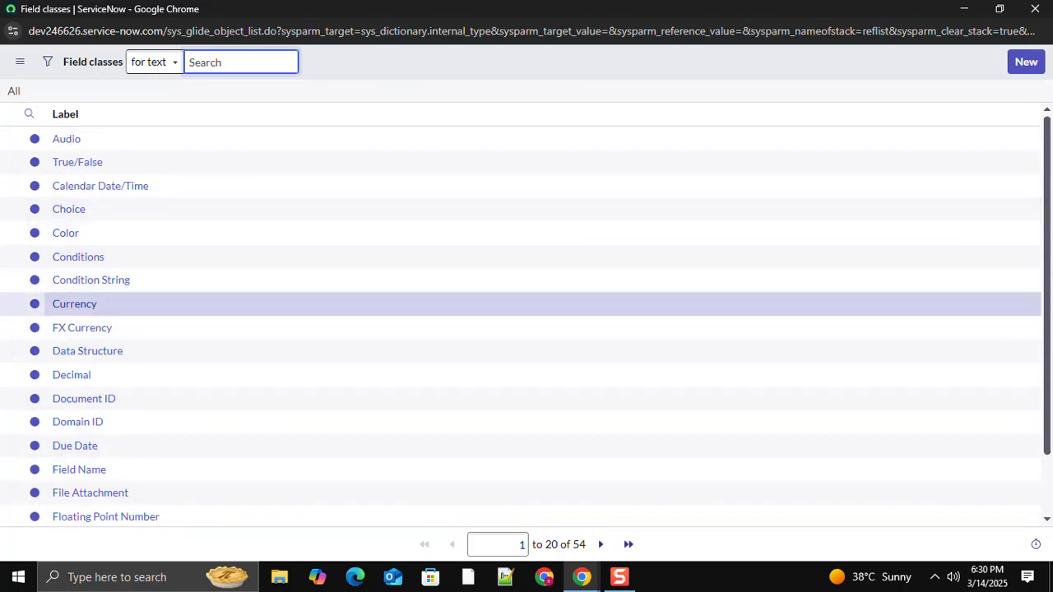
scroll(329, 247, down, 2)
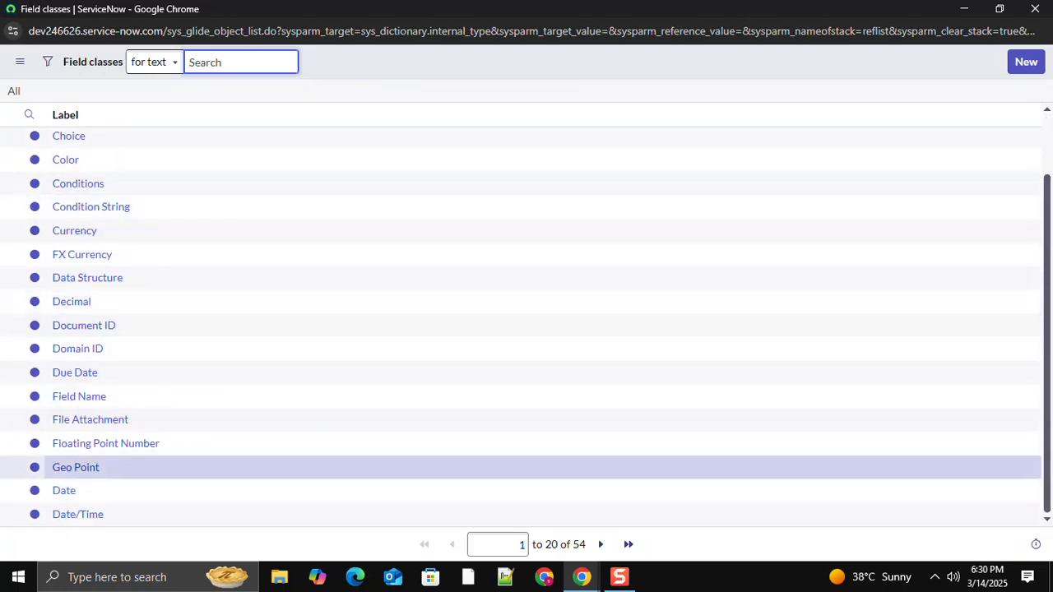
scroll(329, 510, up, 2)
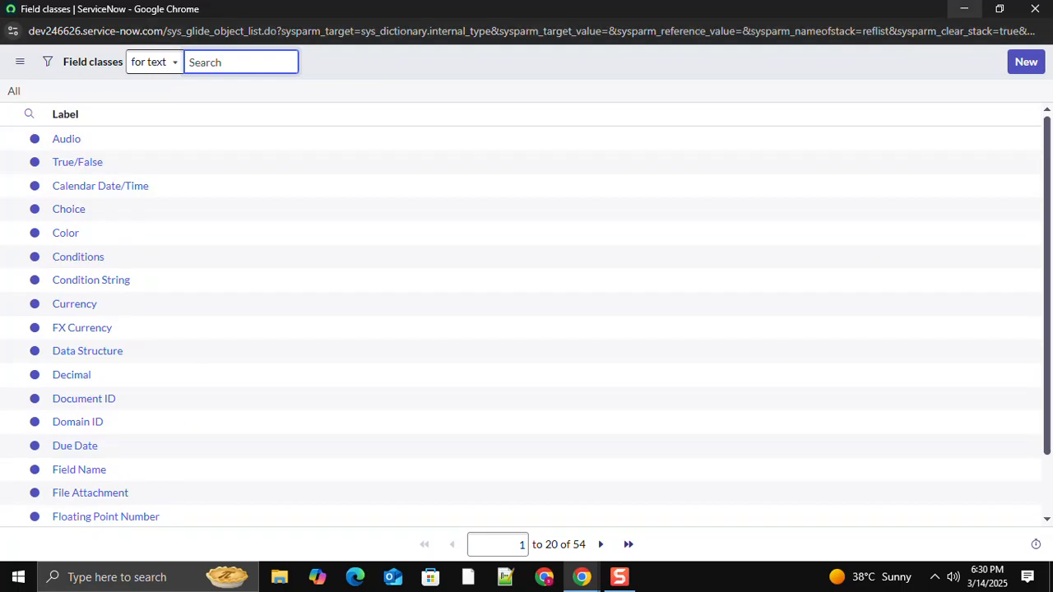
click(999, 8)
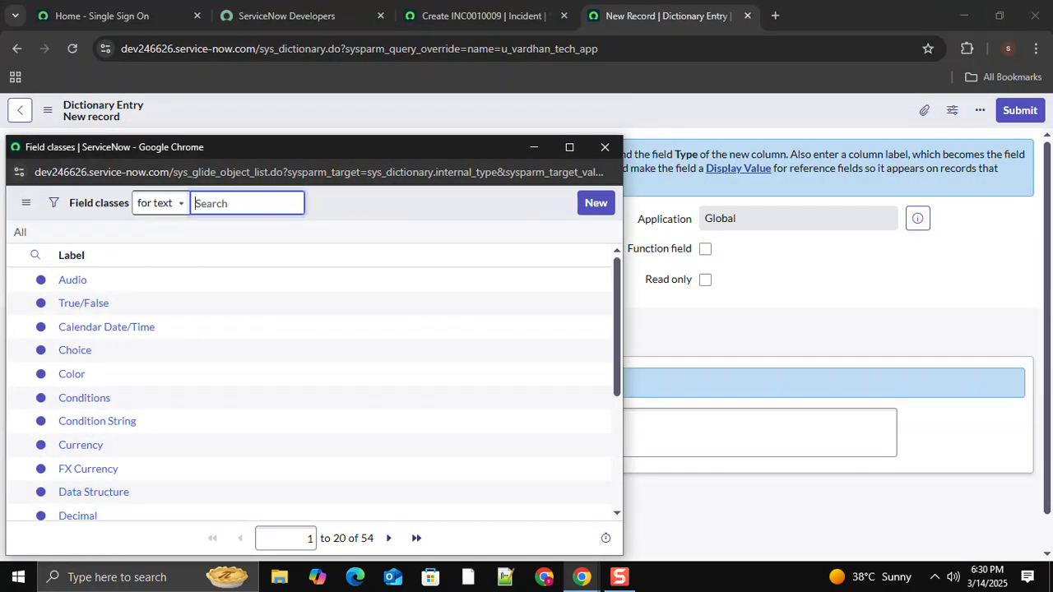
drag(370, 154, 804, 130)
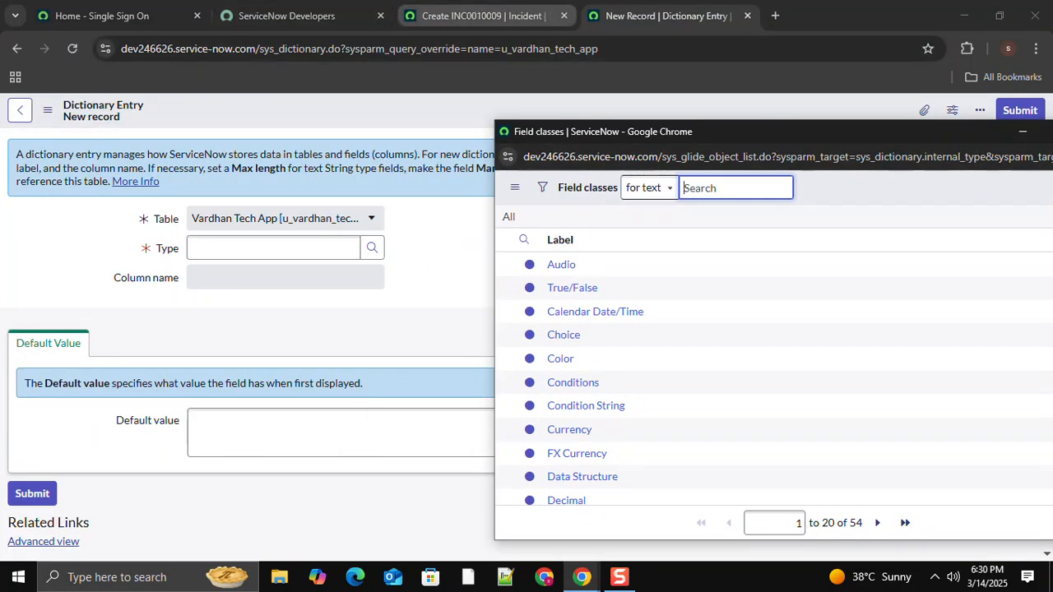
Inspect the Caller field's user lookup and its source table on the incident form, and return to the new dictionary entry
click(484, 15)
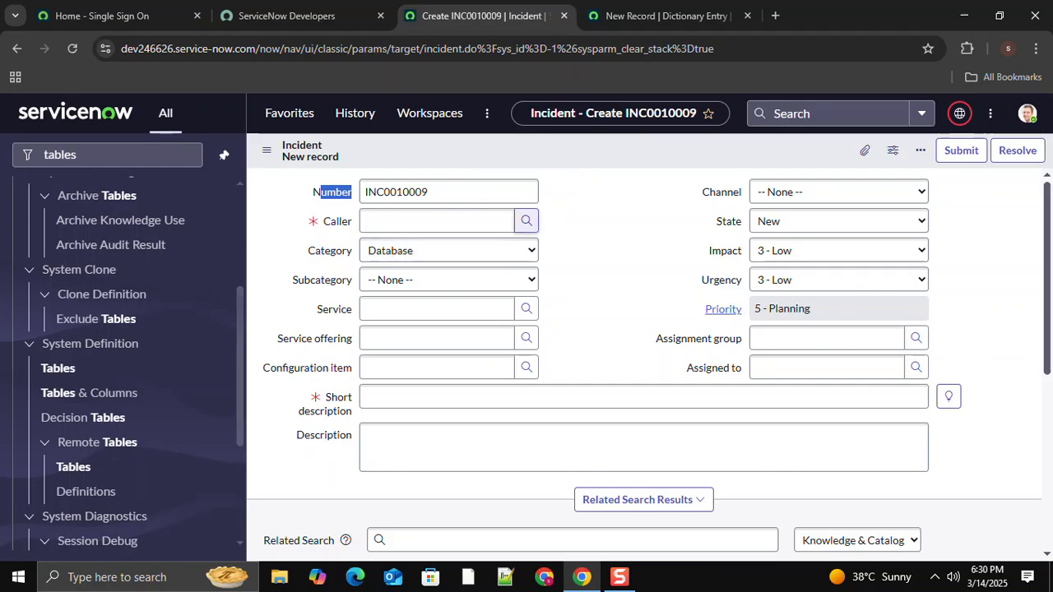
click(527, 220)
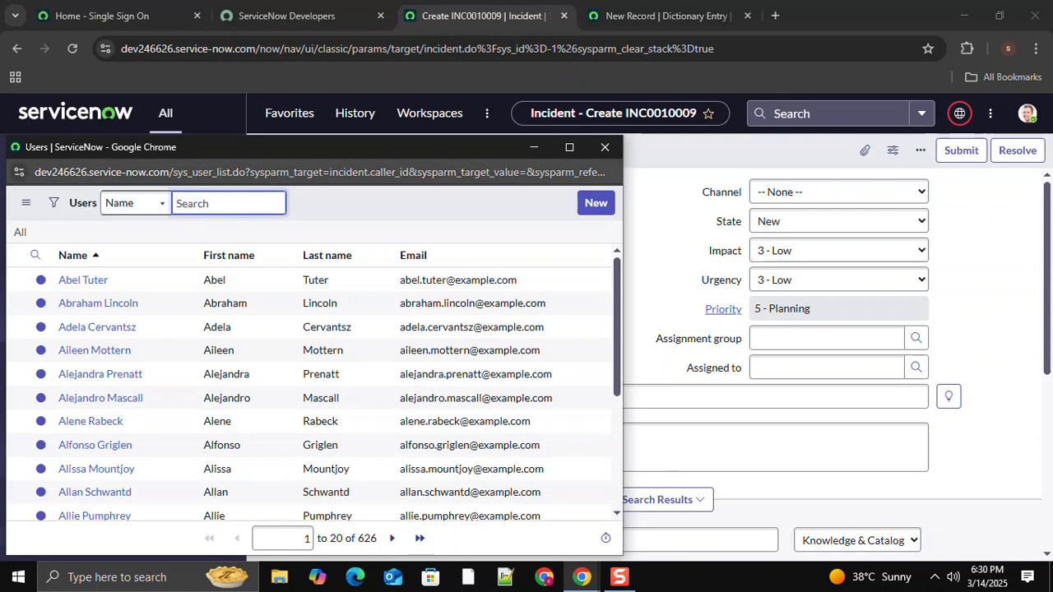
drag(234, 172, 175, 172)
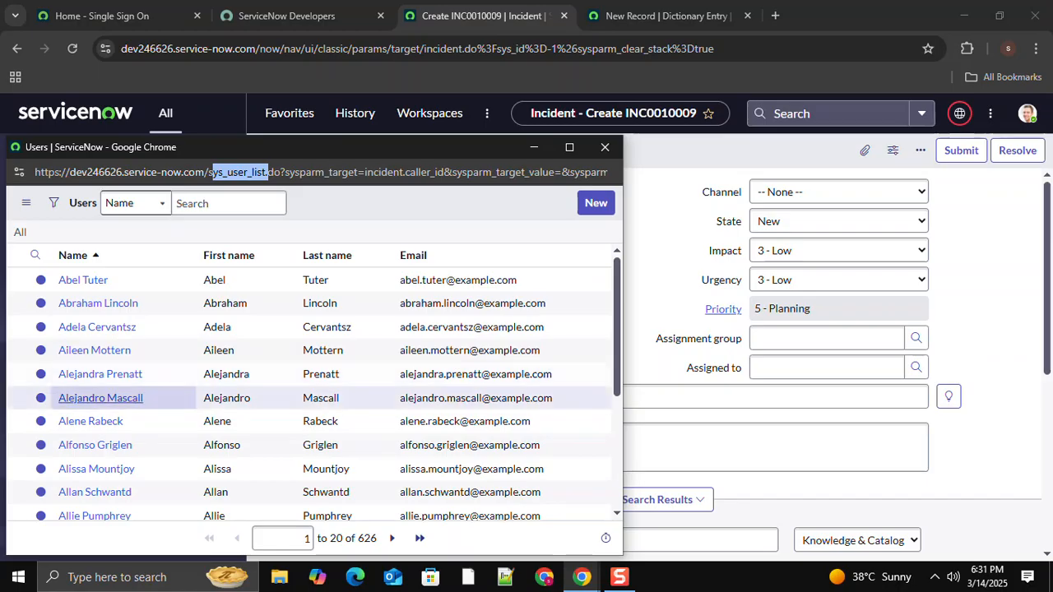
click(605, 147)
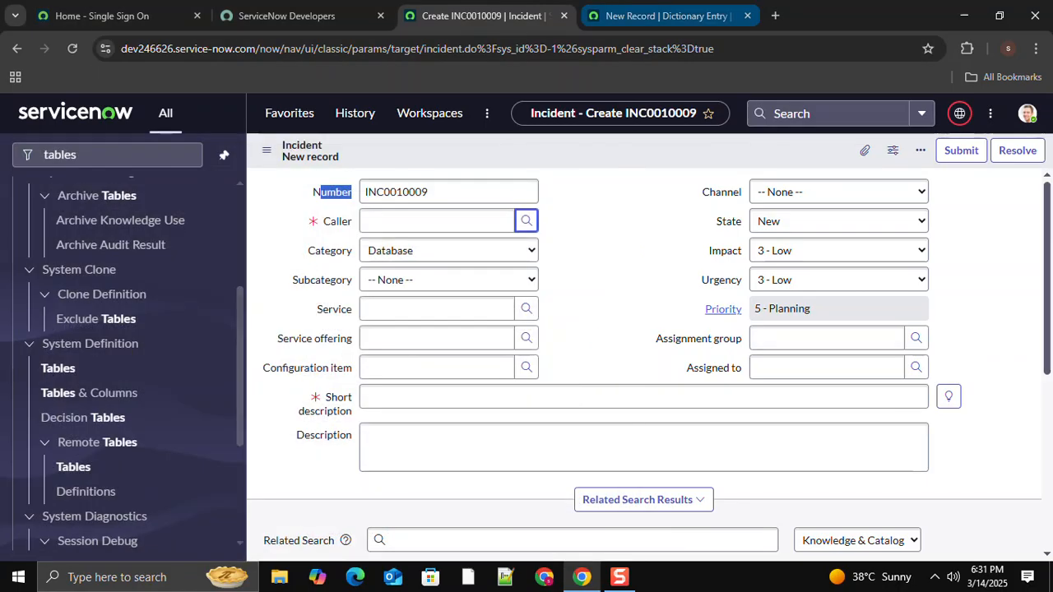
click(666, 15)
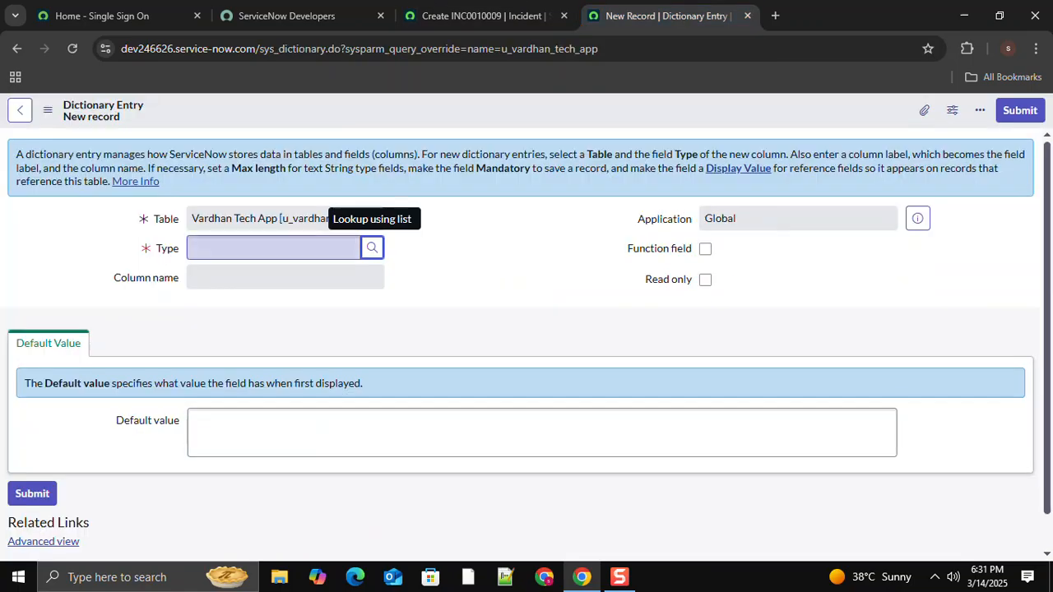
Examine all pages of field types in the Type lookup through to the last one, and close the list
click(273, 248)
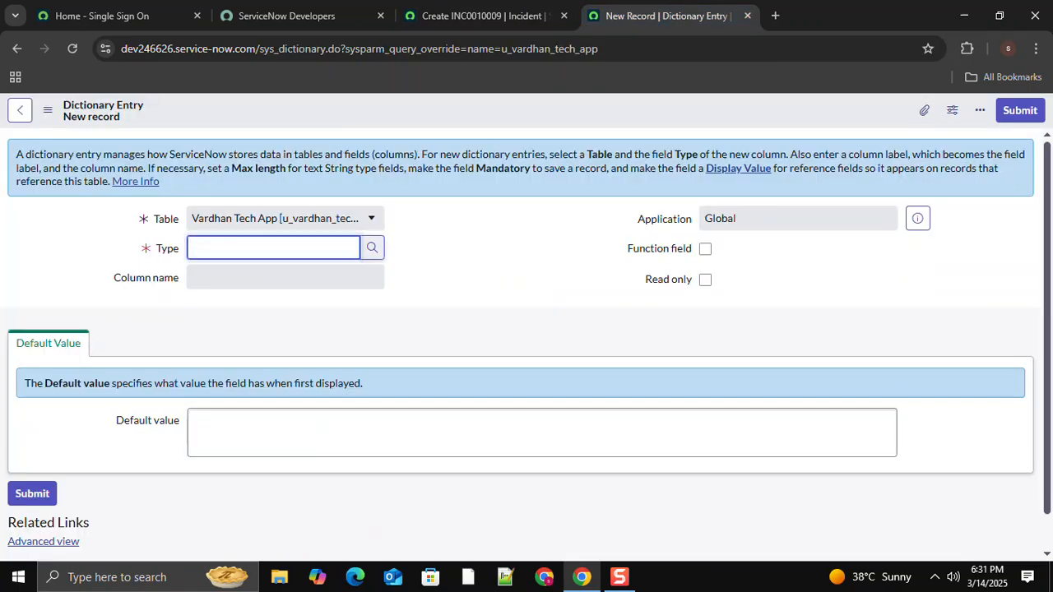
click(372, 248)
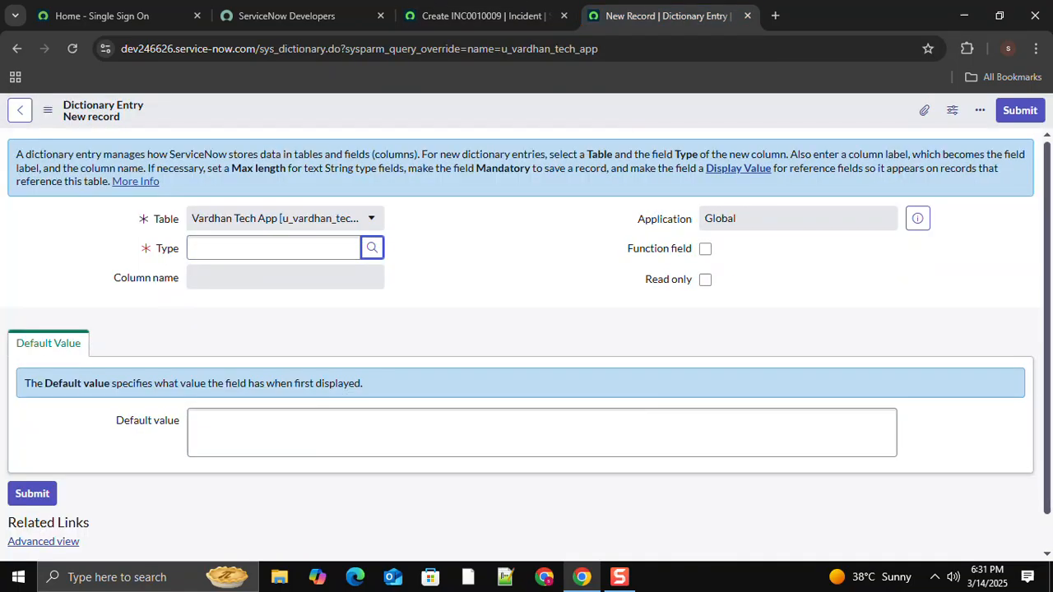
click(570, 147)
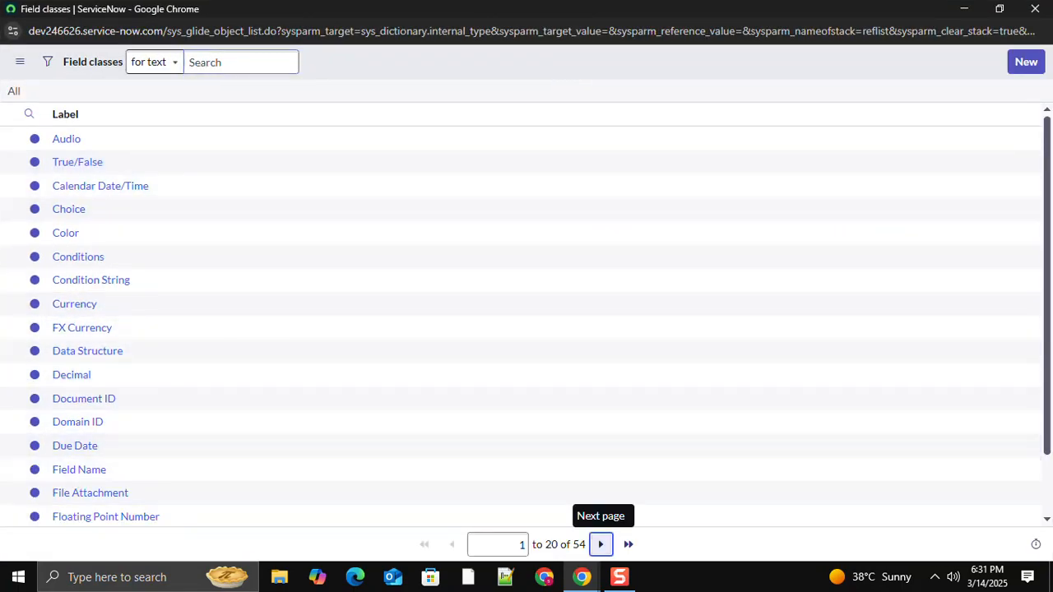
click(600, 544)
scroll(526, 371, down, 1)
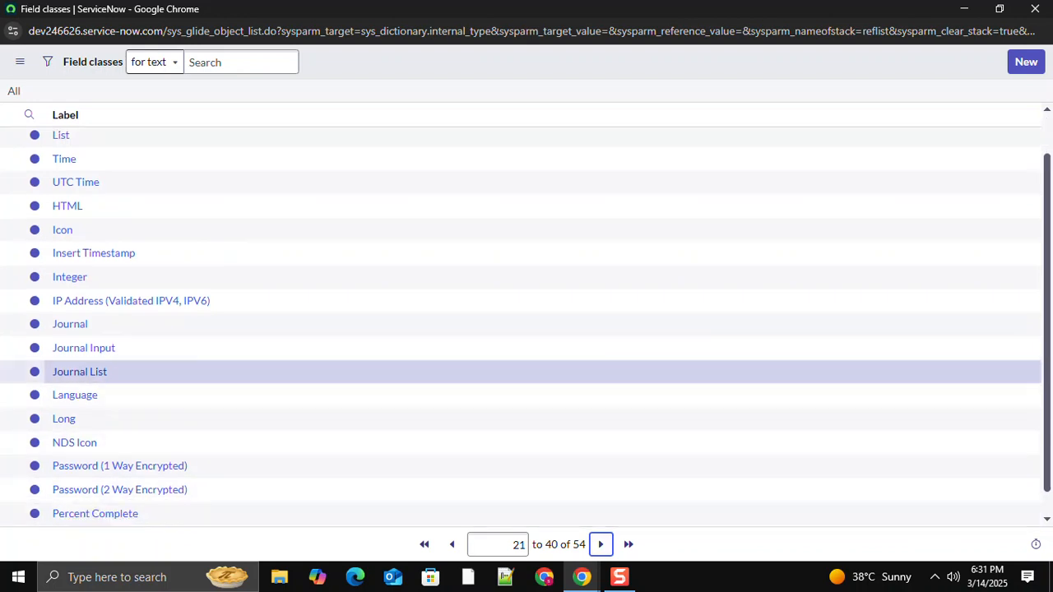
scroll(526, 395, up, 1)
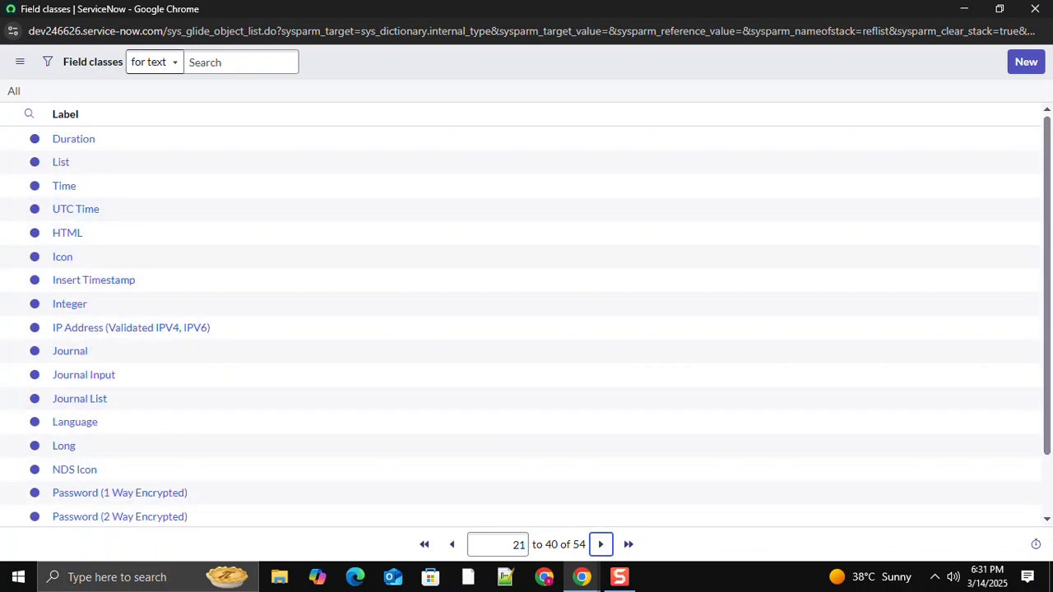
scroll(527, 321, down, 1)
scroll(526, 329, up, 1)
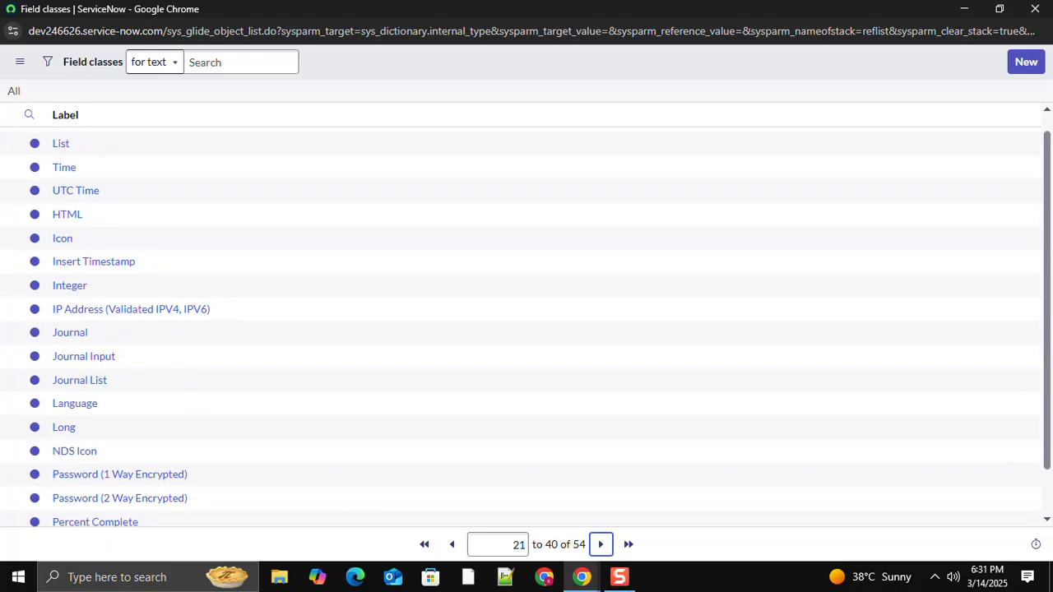
click(452, 544)
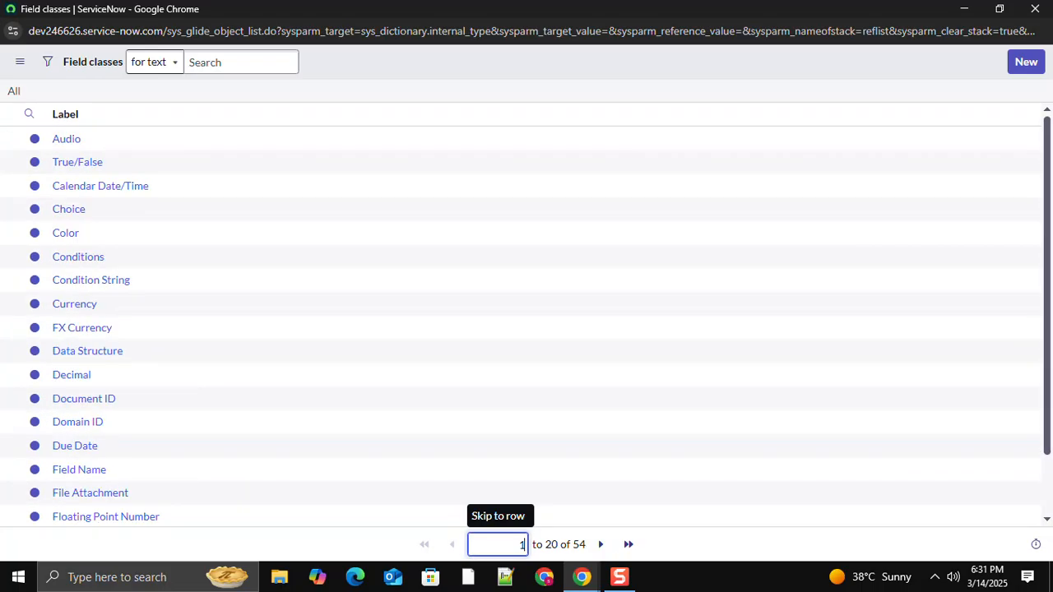
scroll(527, 374, down, 1)
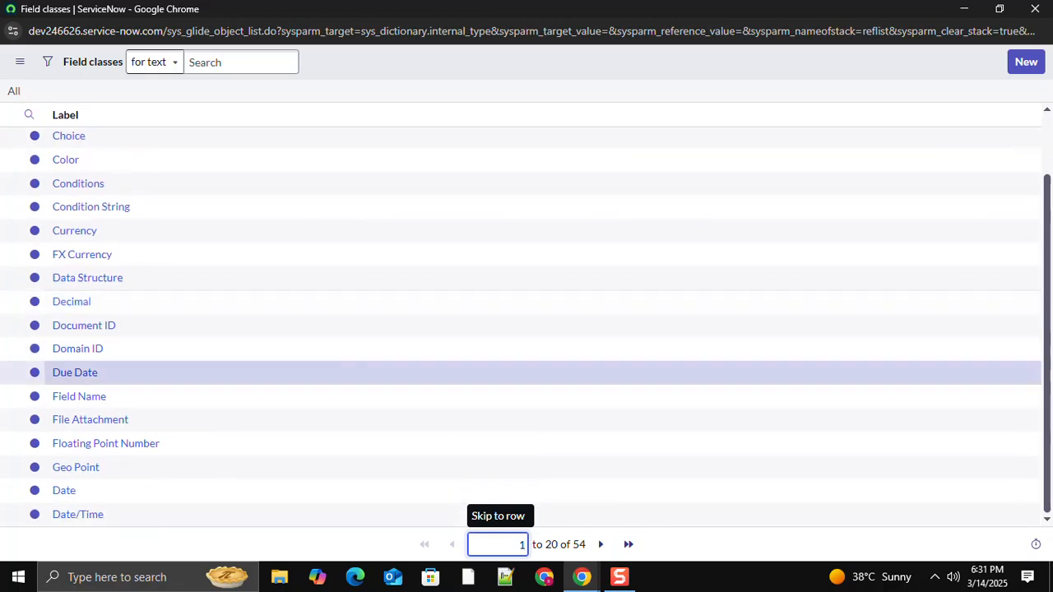
scroll(527, 375, up, 1)
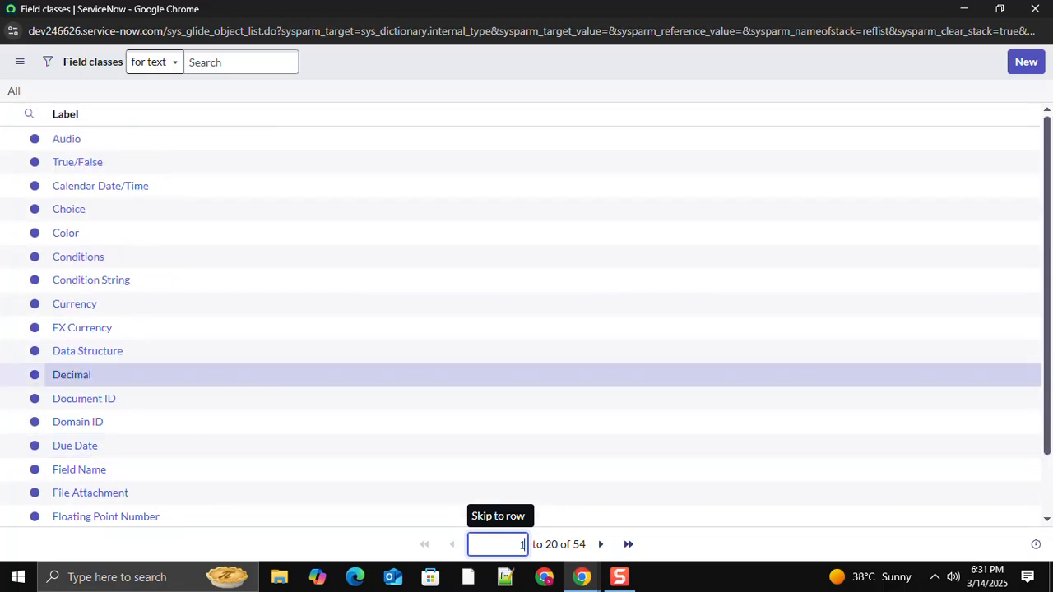
scroll(527, 324, down, 1)
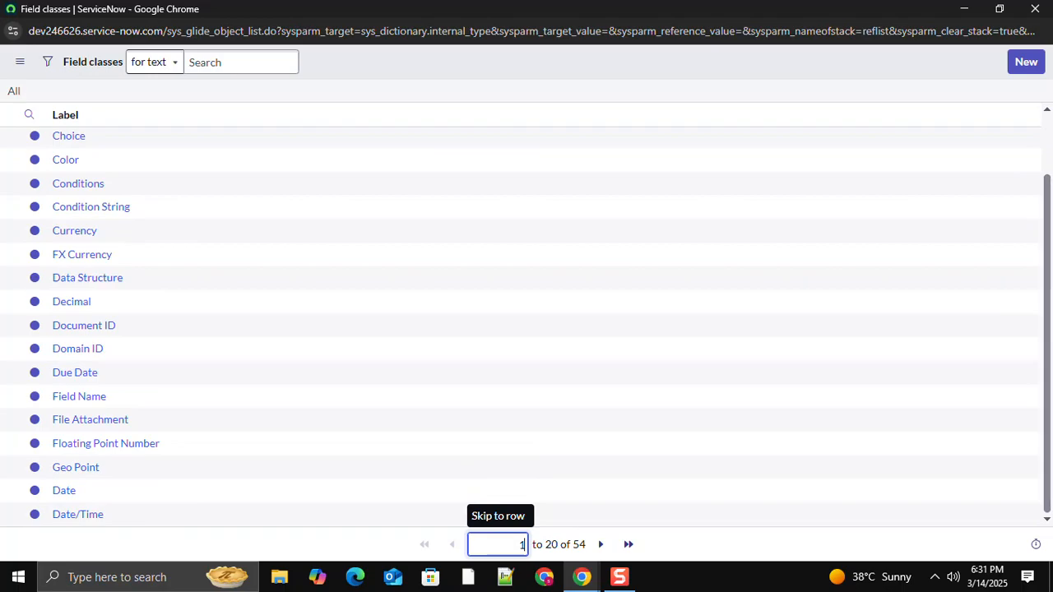
scroll(523, 544, up, 1)
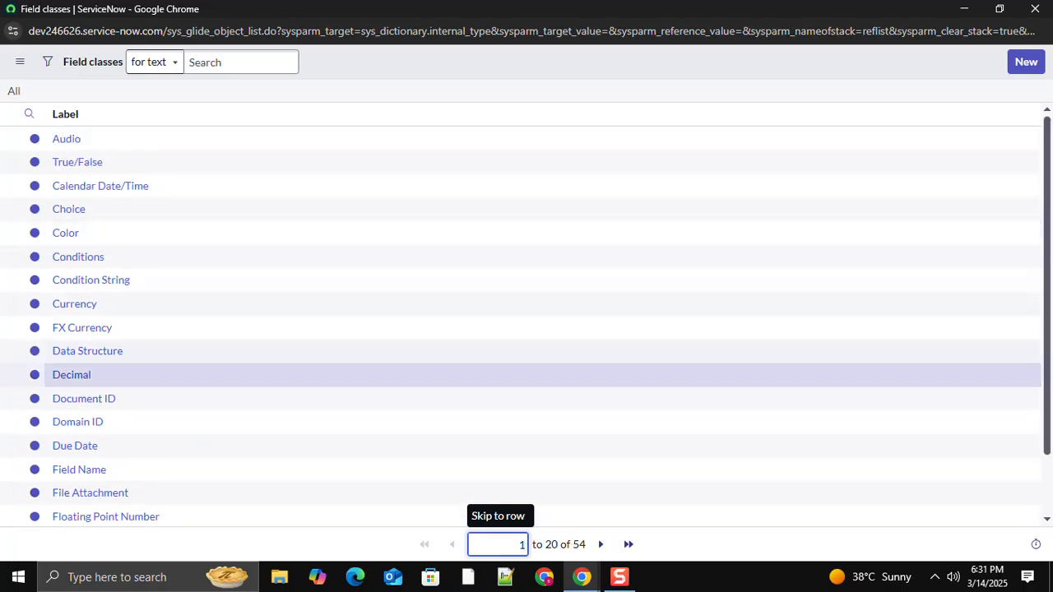
key(Tab)
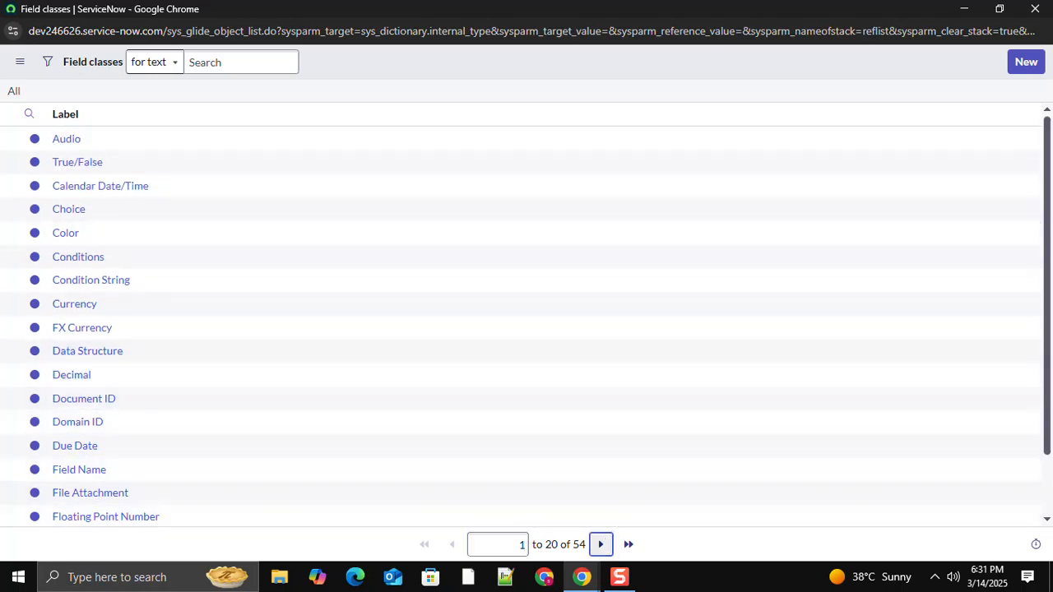
key(Return)
key(Return)
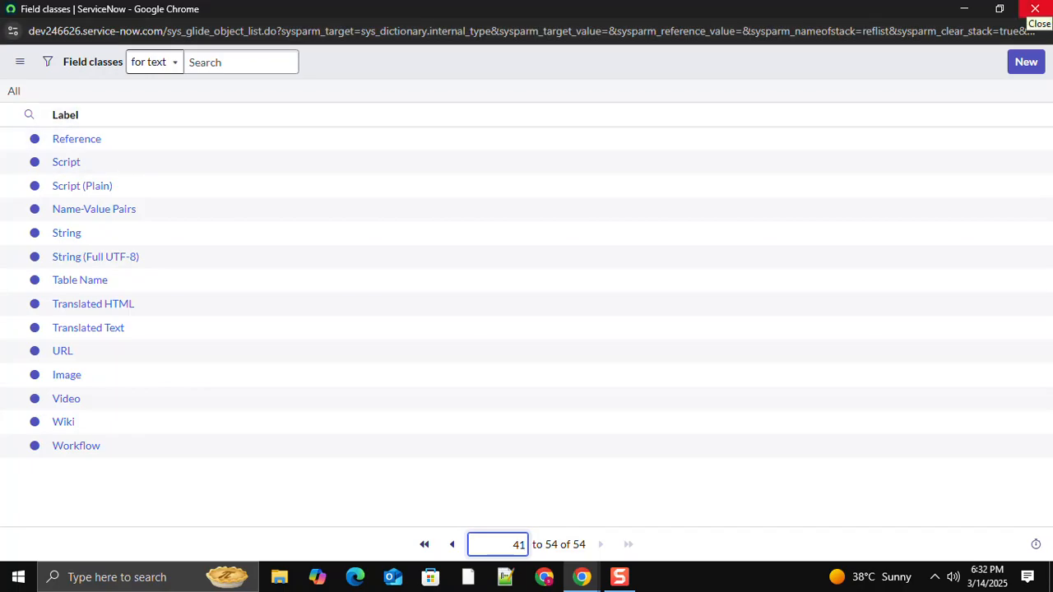
click(1035, 9)
Set the new column's type to Reference
click(274, 248)
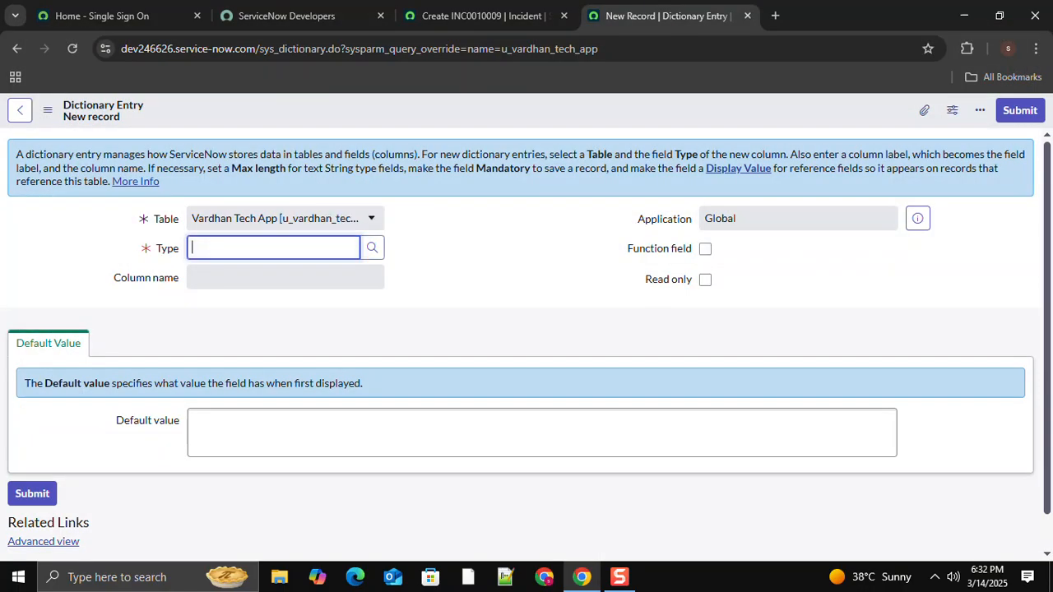
text(ref)
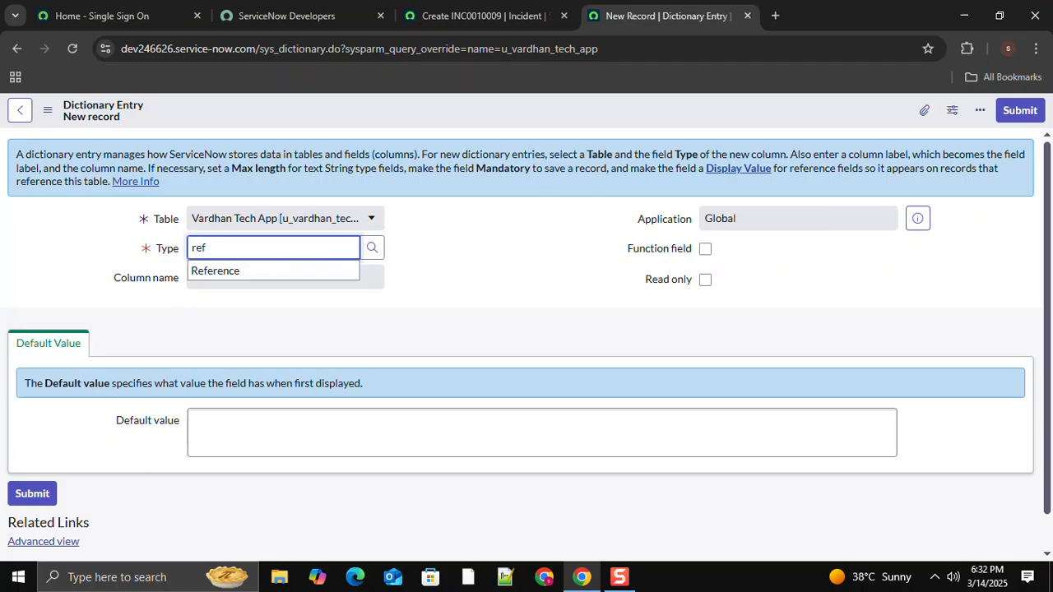
key(Tab)
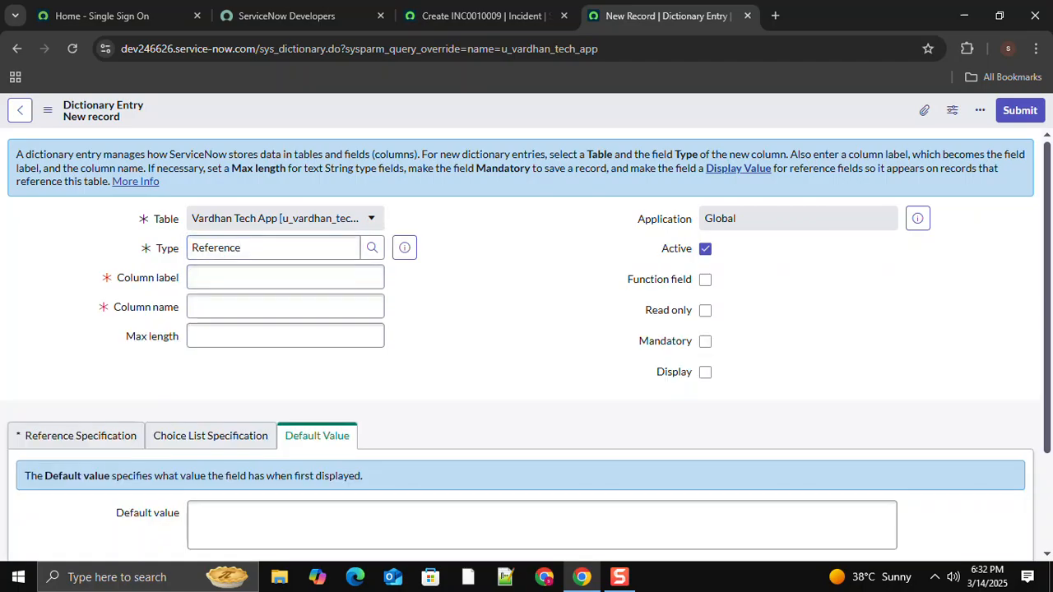
Check the Caller field on the incident form and set the new column's label to Caller
click(285, 277)
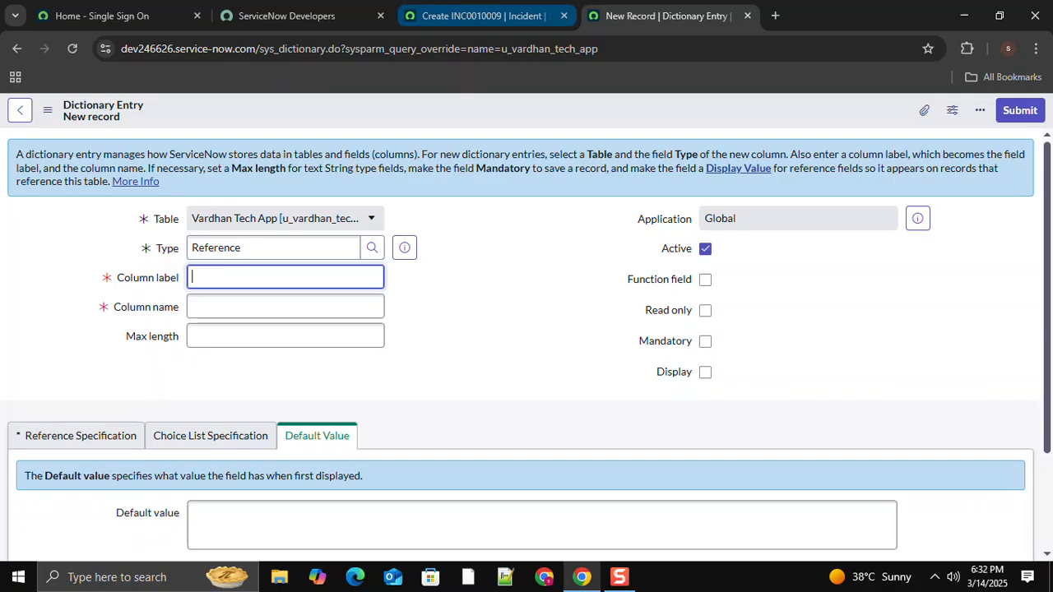
click(485, 16)
drag(318, 221, 349, 222)
click(349, 222)
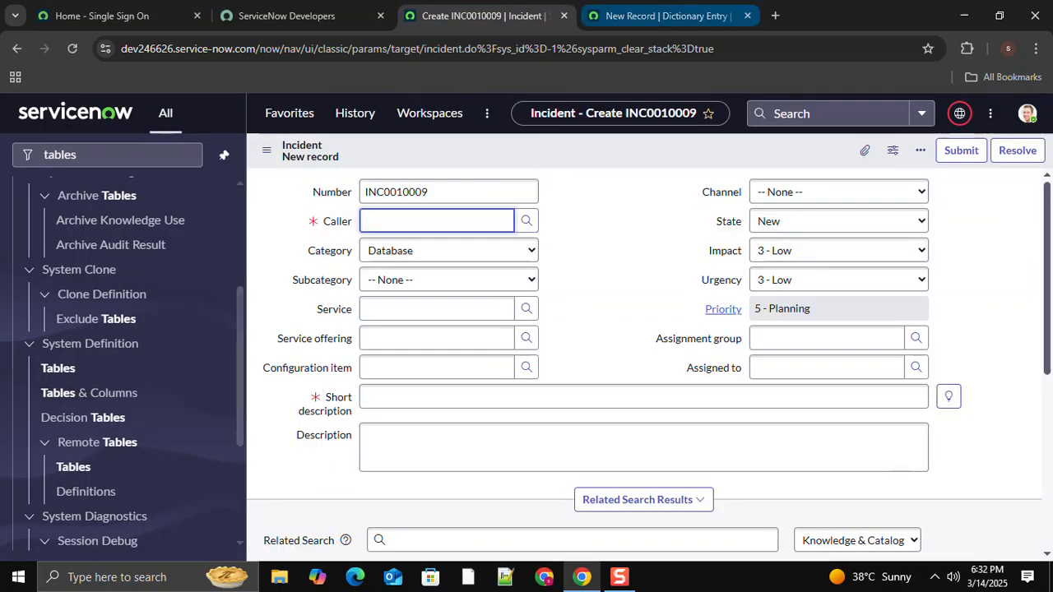
click(666, 15)
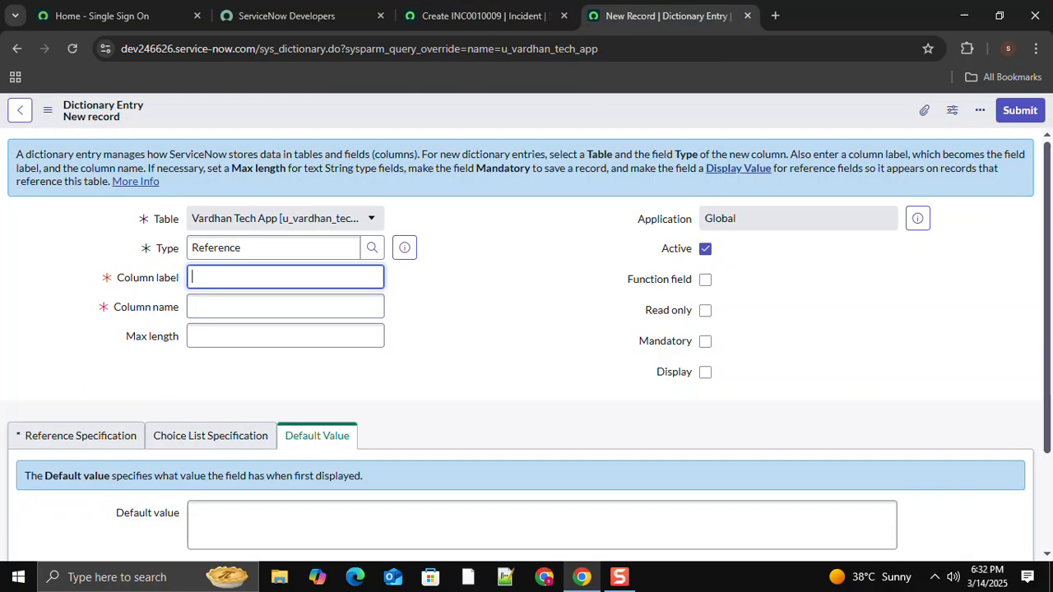
text(Callw)
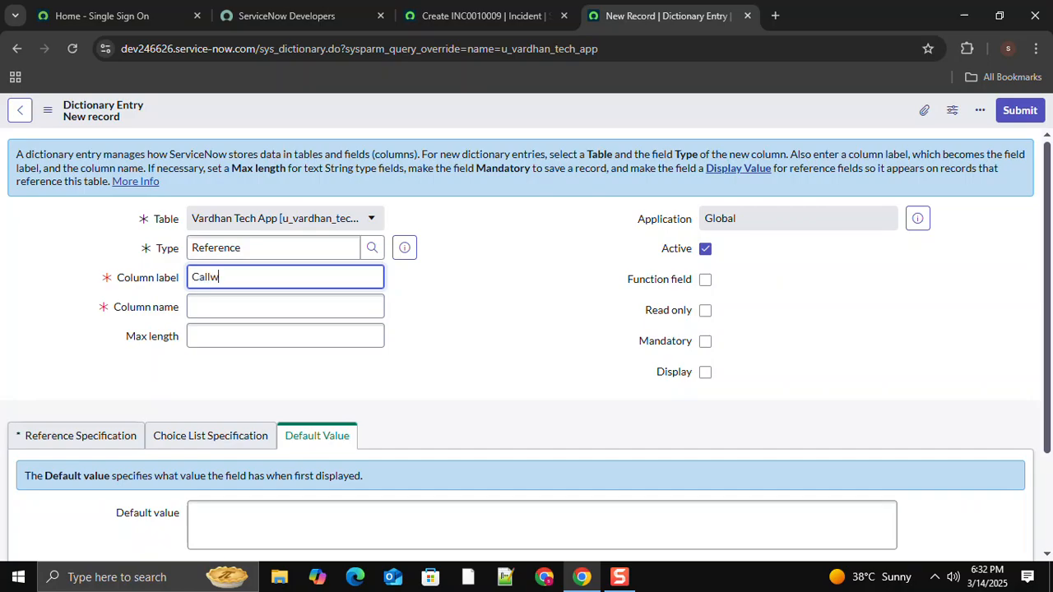
key(BackSpace)
text(er)
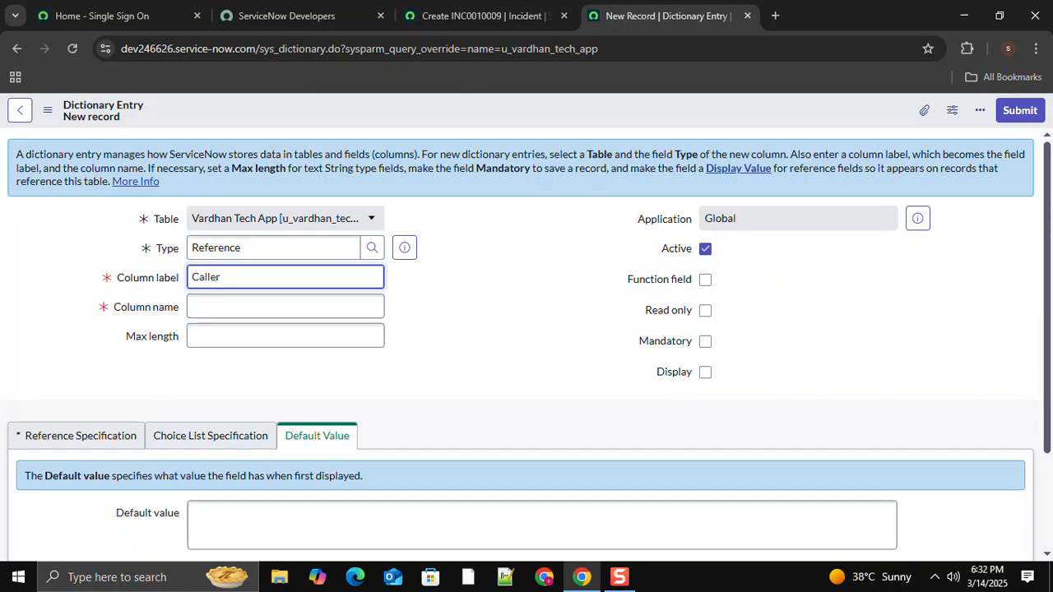
click(659, 279)
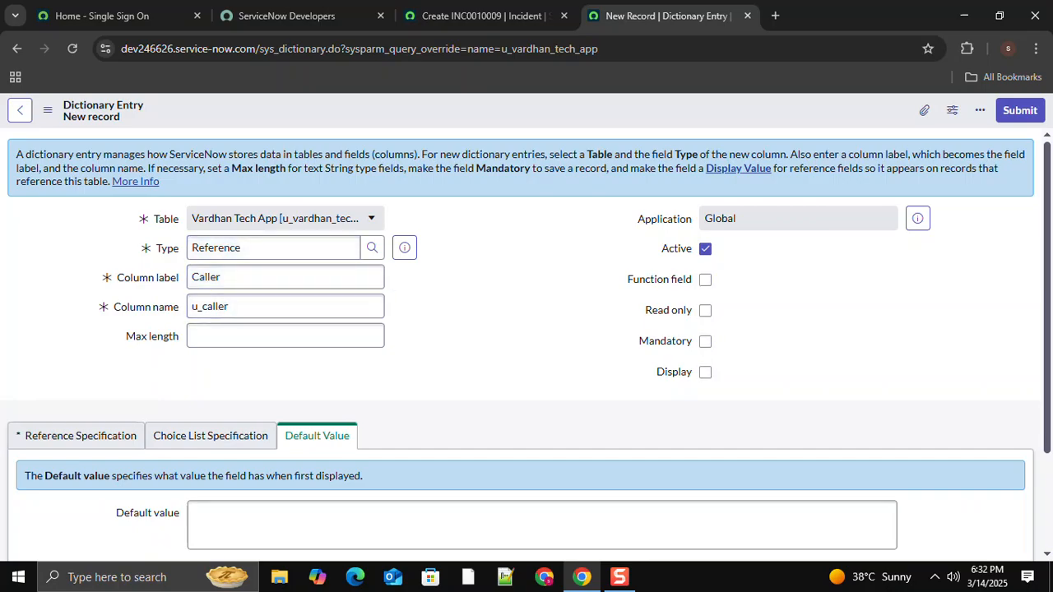
Make the Caller column mandatory, as on the incident form, and try to save the dictionary entry
click(485, 15)
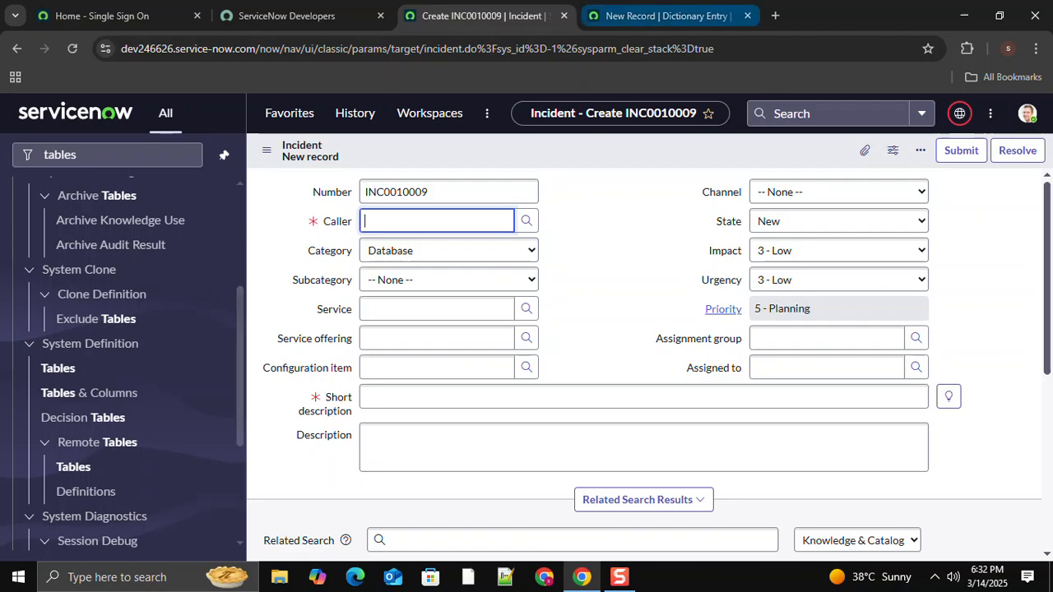
click(666, 16)
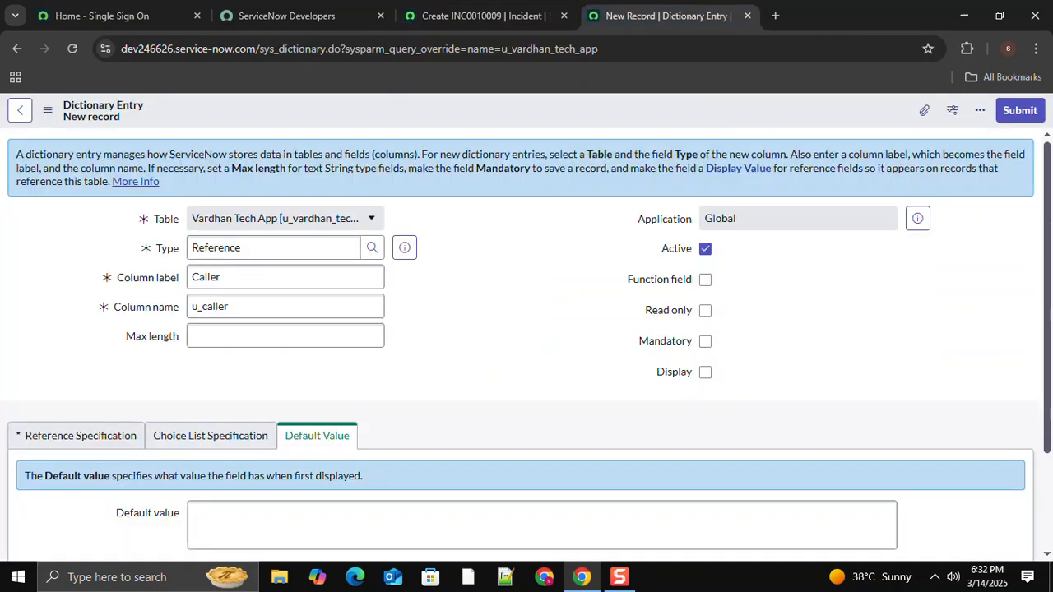
click(705, 341)
scroll(526, 346, down, 3)
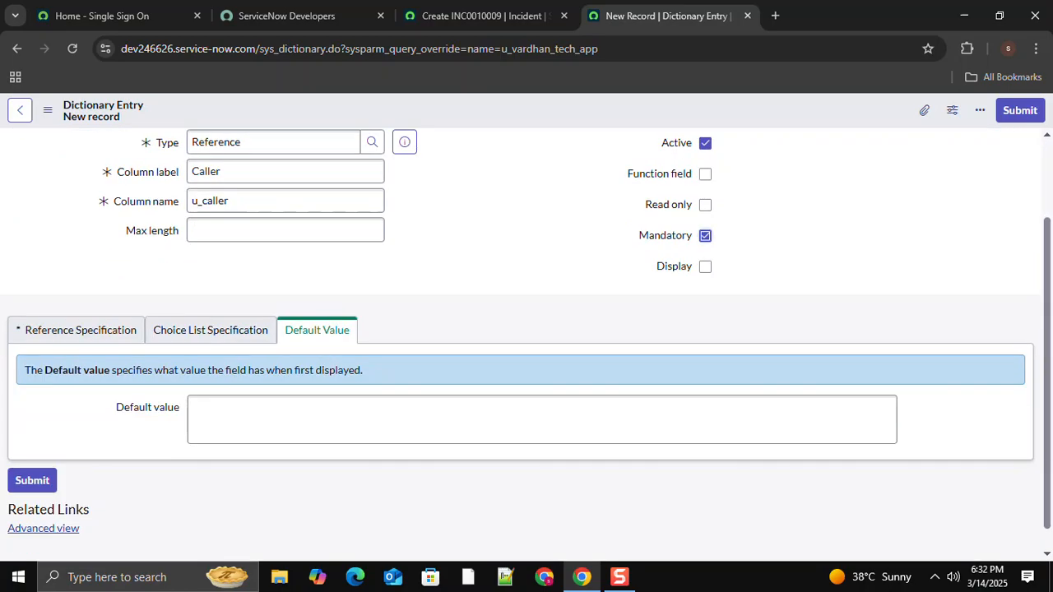
scroll(526, 346, up, 3)
right_click(353, 111)
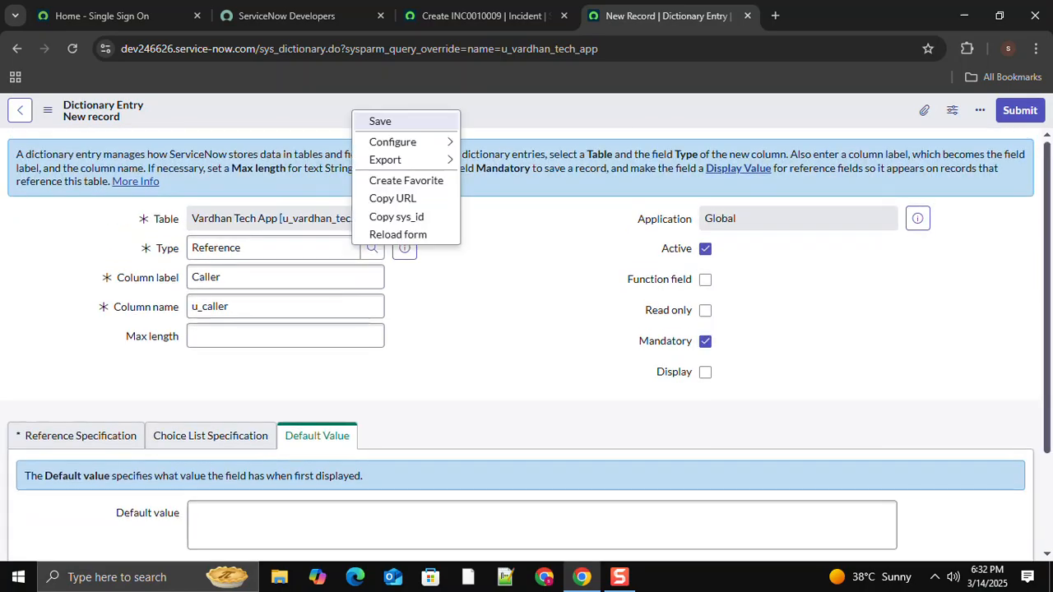
click(380, 121)
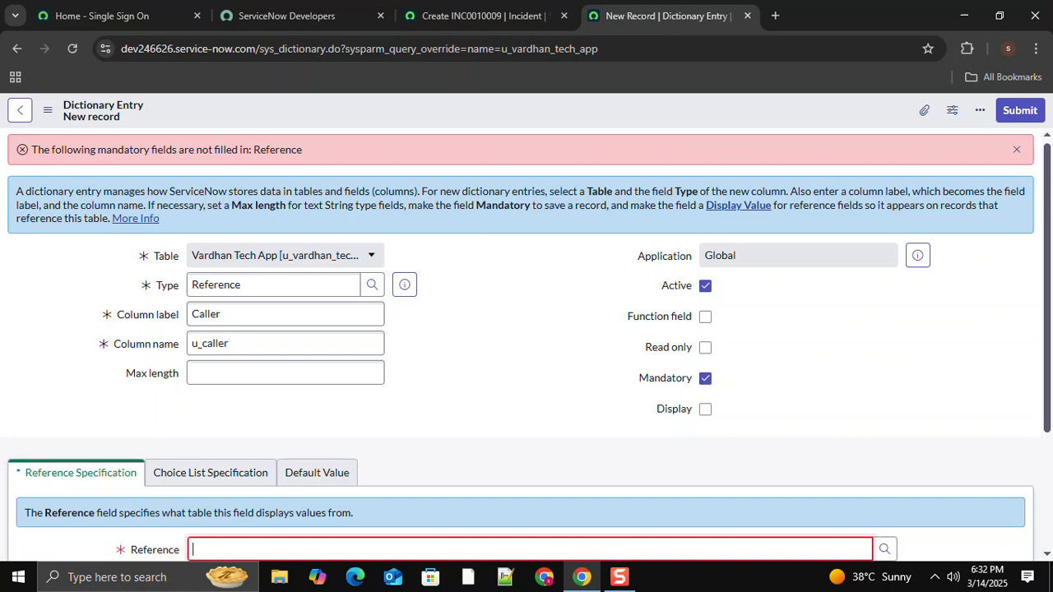
Set the Caller column's reference table to User (sys_user)
scroll(525, 341, down, 2)
scroll(525, 342, up, 2)
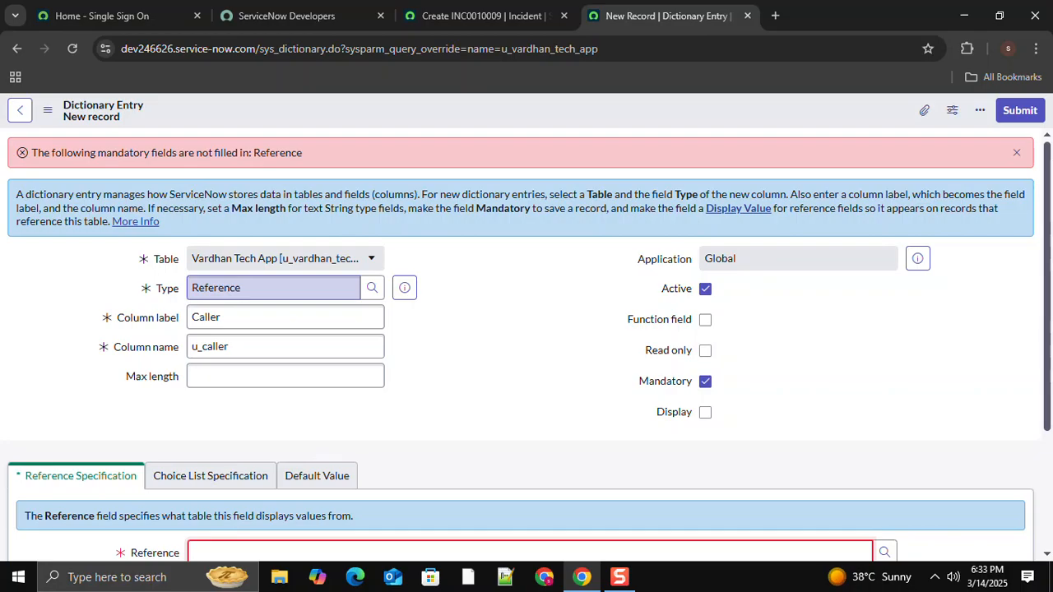
scroll(525, 341, down, 1)
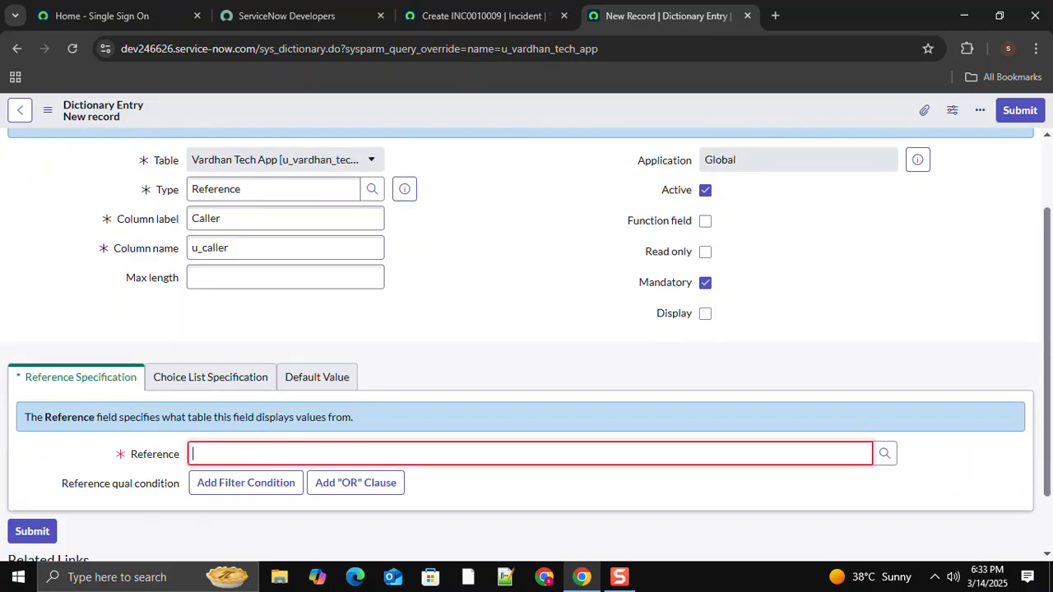
click(486, 16)
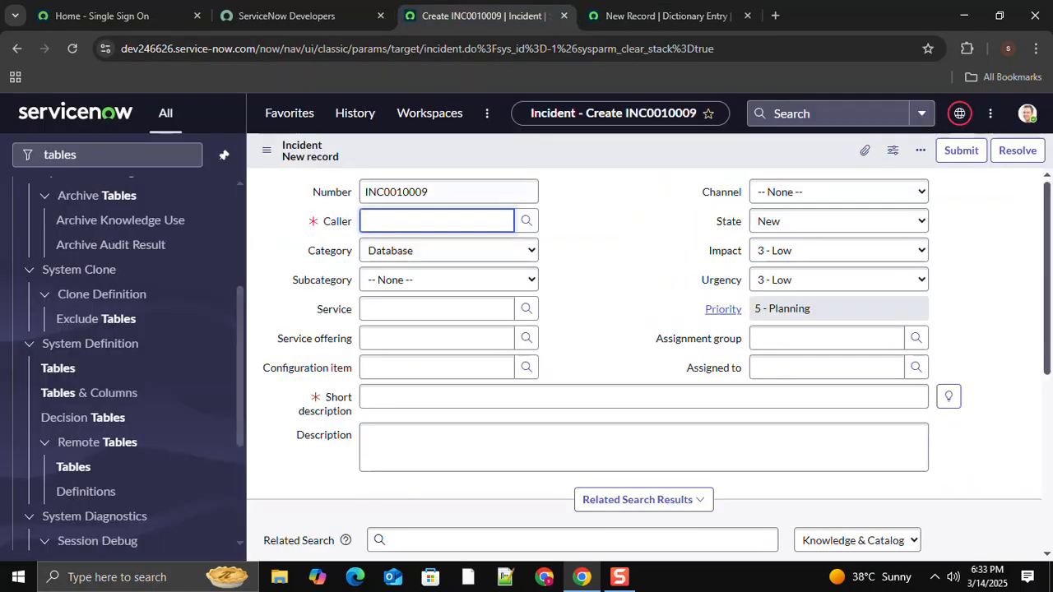
click(668, 16)
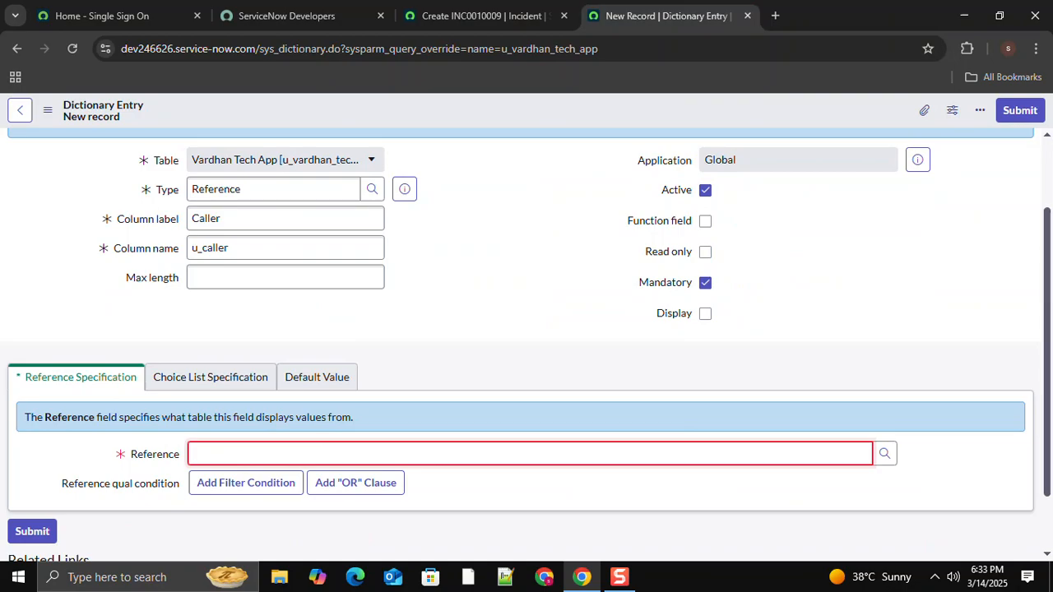
click(530, 453)
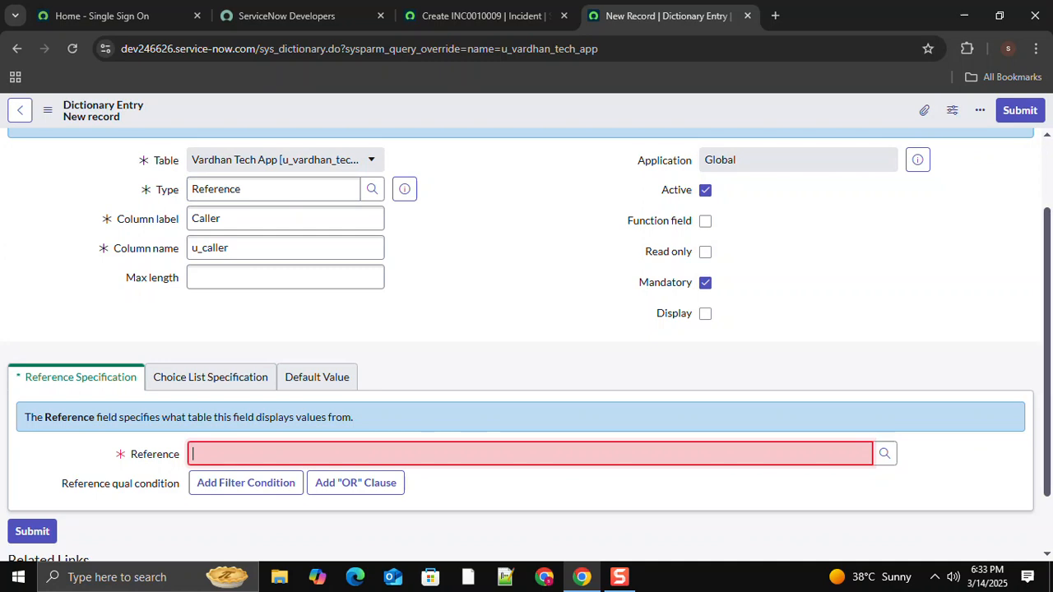
text(sys_user)
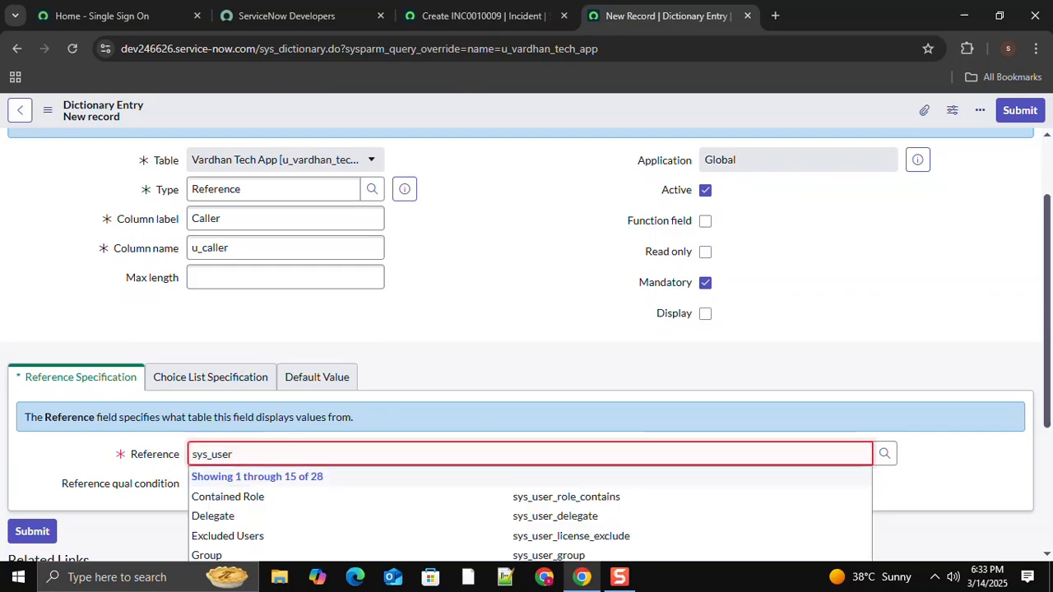
scroll(526, 346, down, 4)
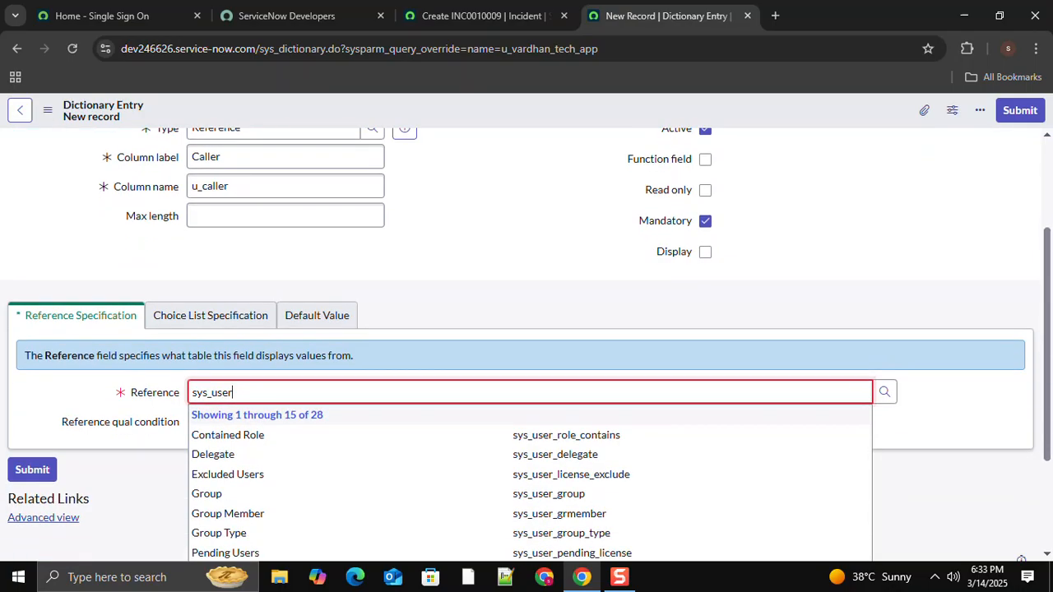
scroll(526, 345, down, 1)
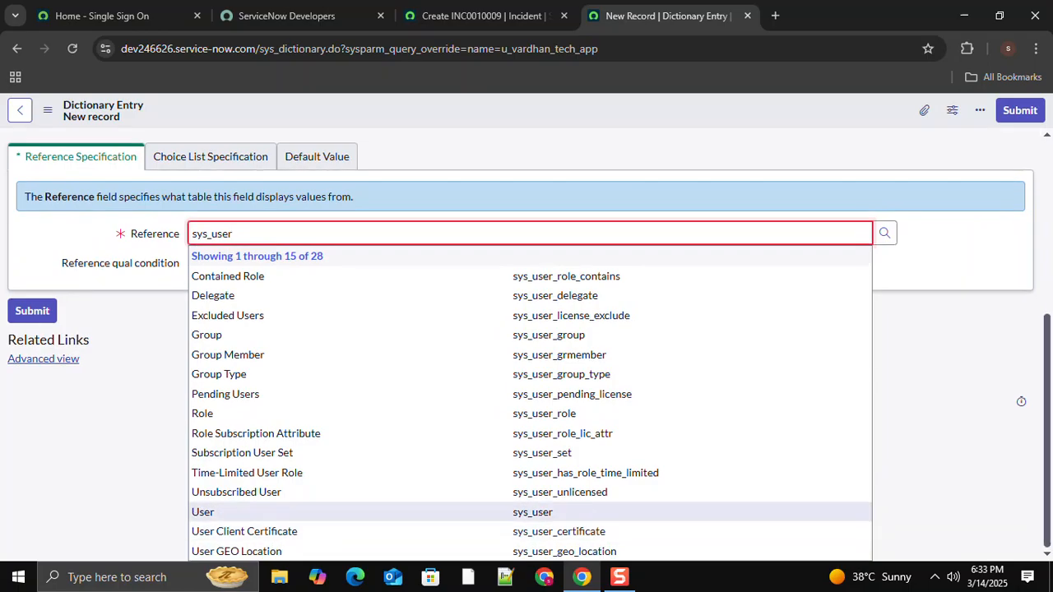
key(Return)
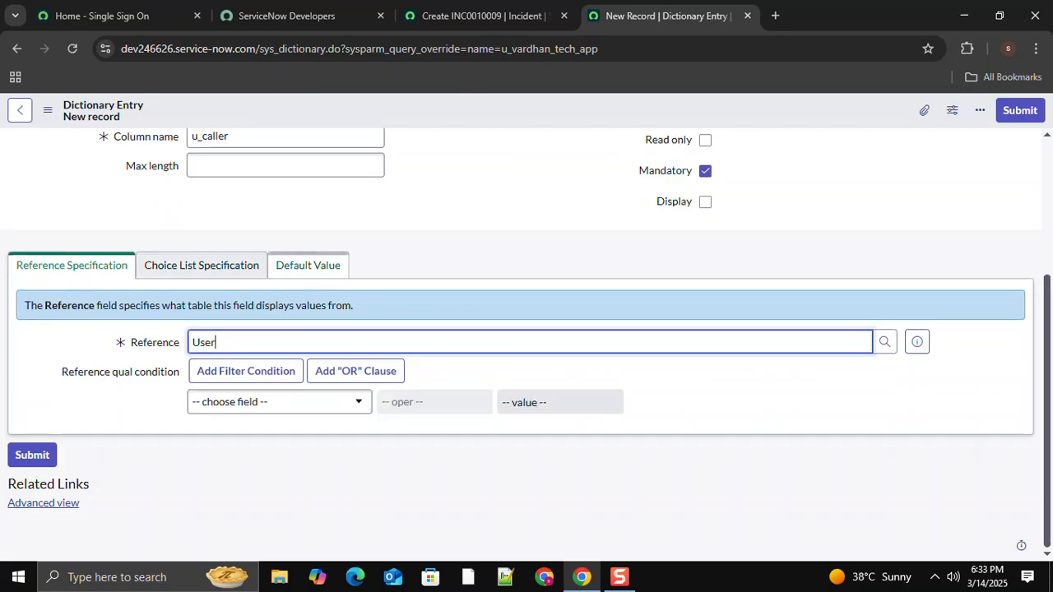
Review the Caller column's choice list, default value and reference specifications, and save the dictionary entry while staying on the record
click(201, 265)
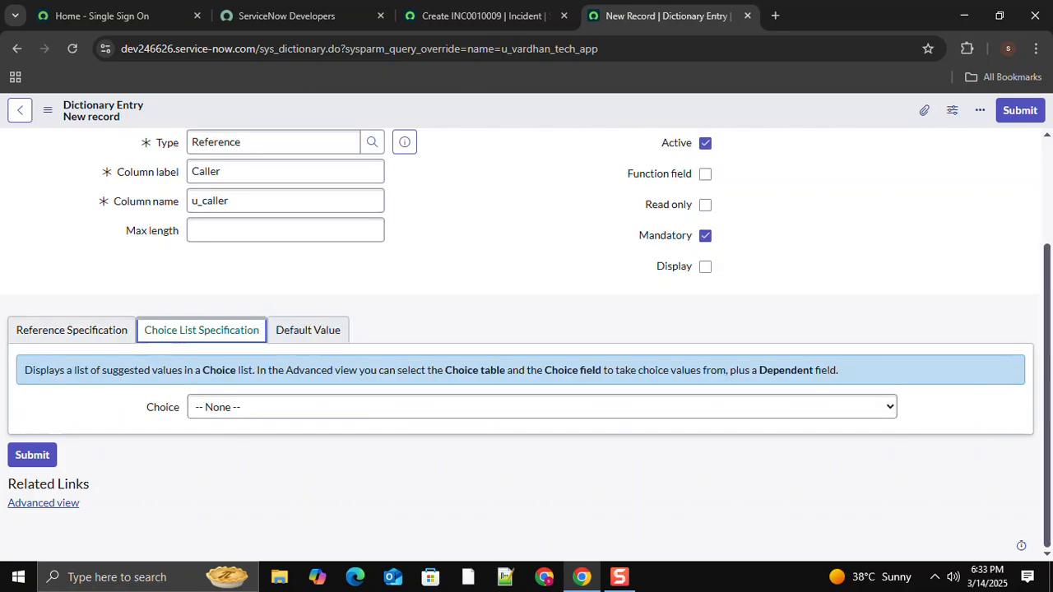
click(307, 330)
click(71, 330)
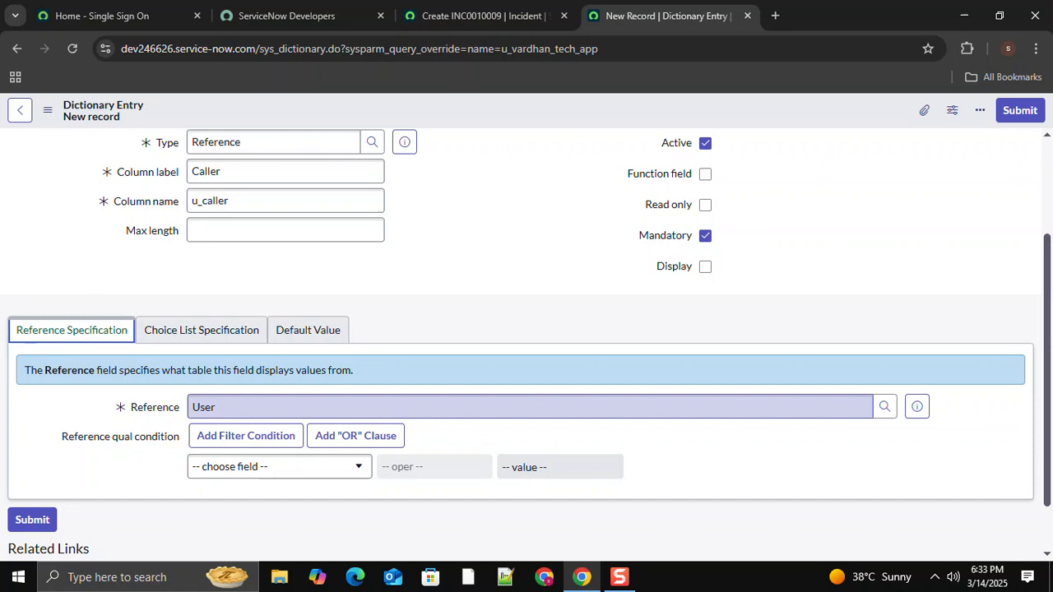
click(218, 407)
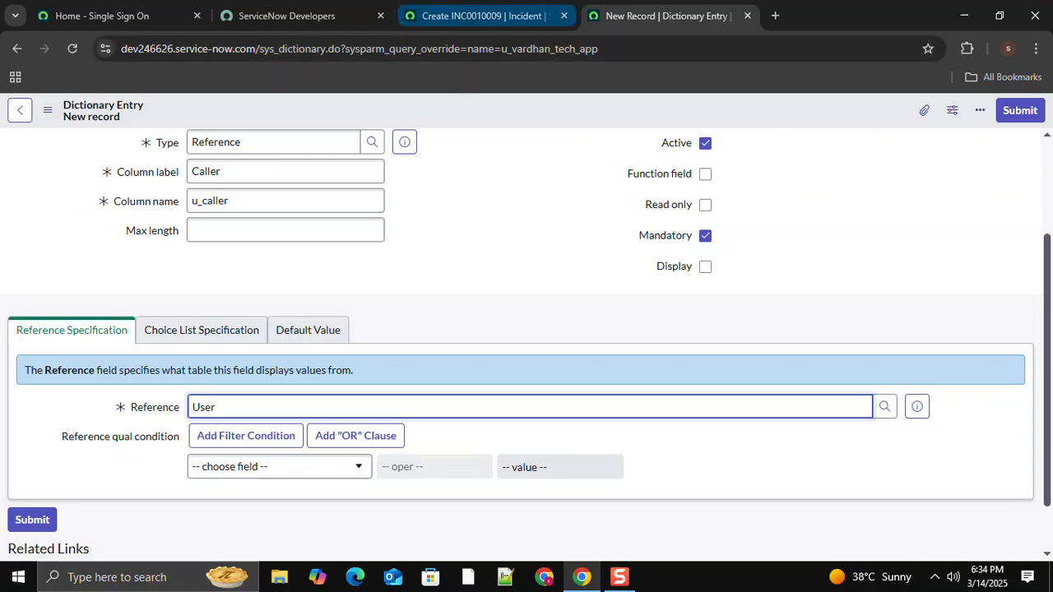
key(Return)
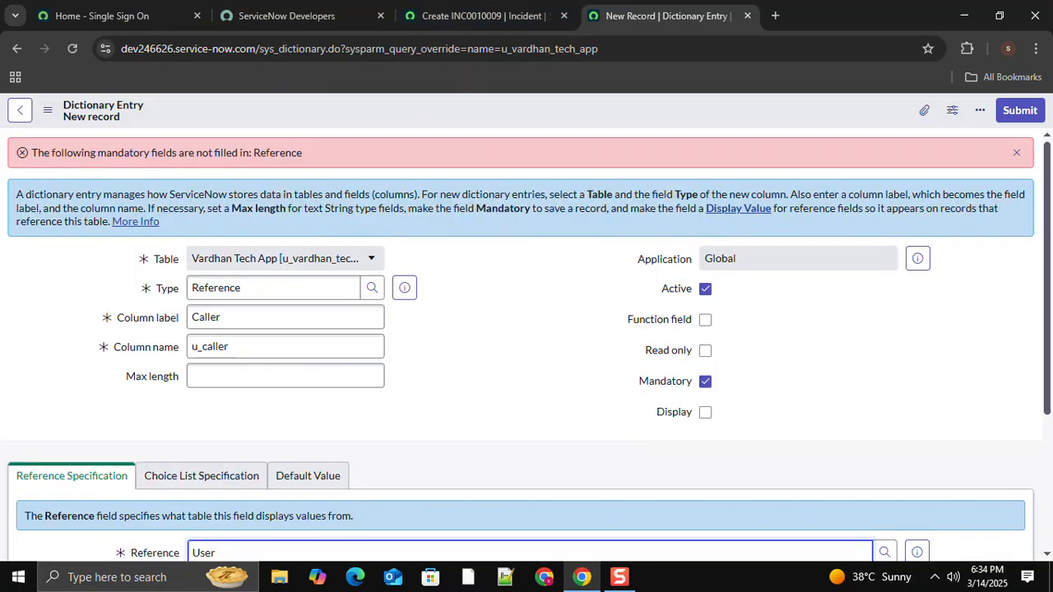
right_click(436, 115)
click(461, 126)
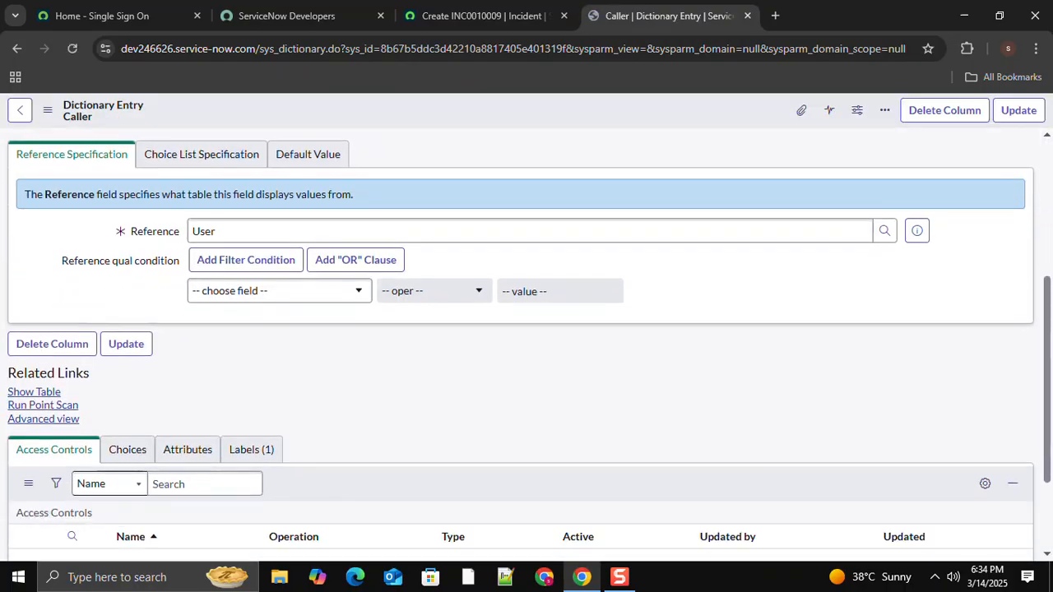
scroll(526, 344, down, 2)
scroll(526, 344, up, 5)
Return to the incident form's browser tab and filter the application navigator by "tables"
click(485, 15)
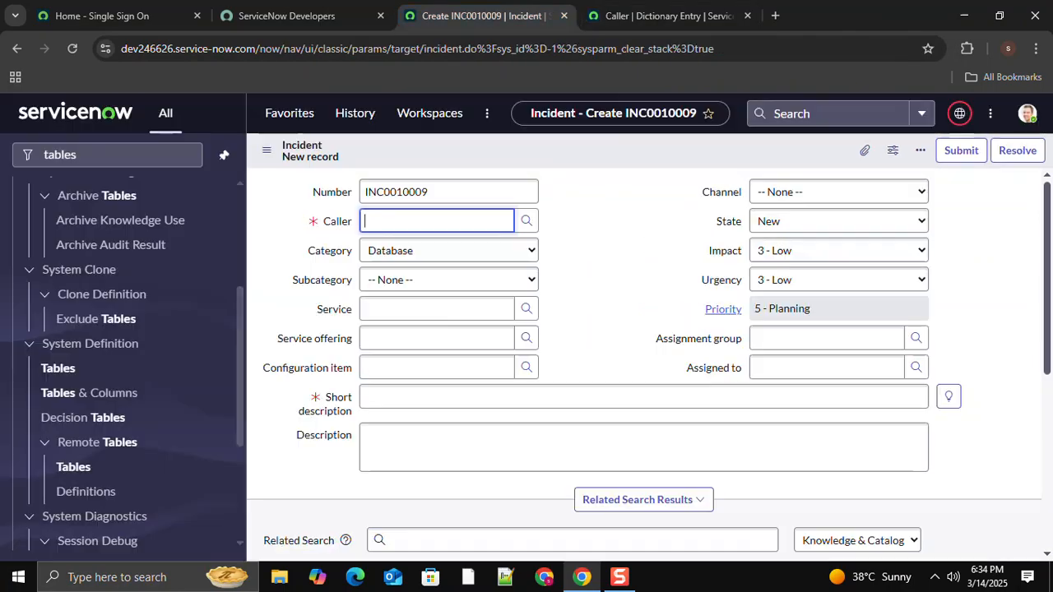
click(288, 15)
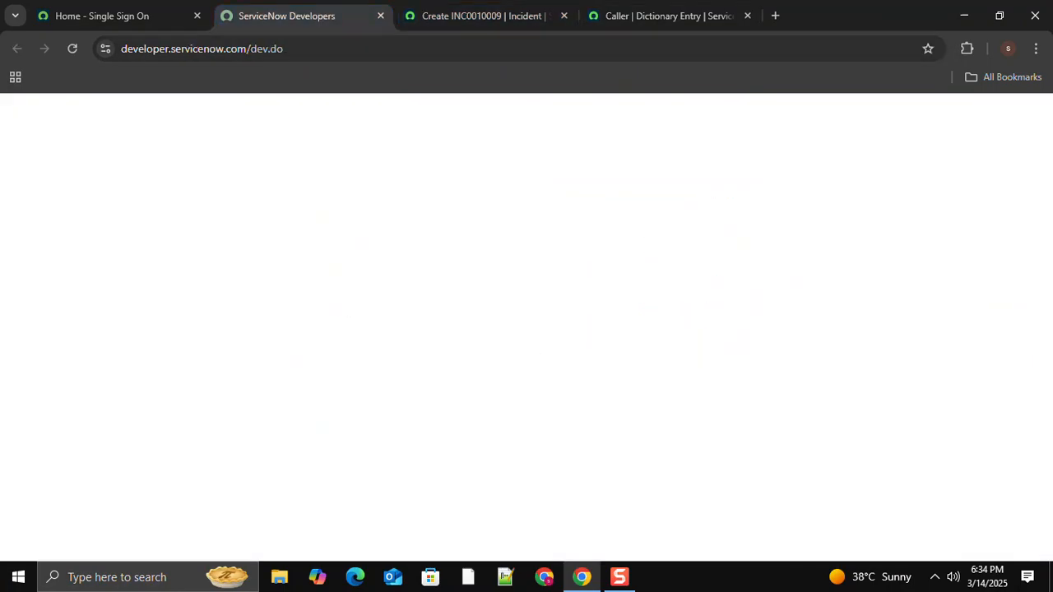
click(485, 15)
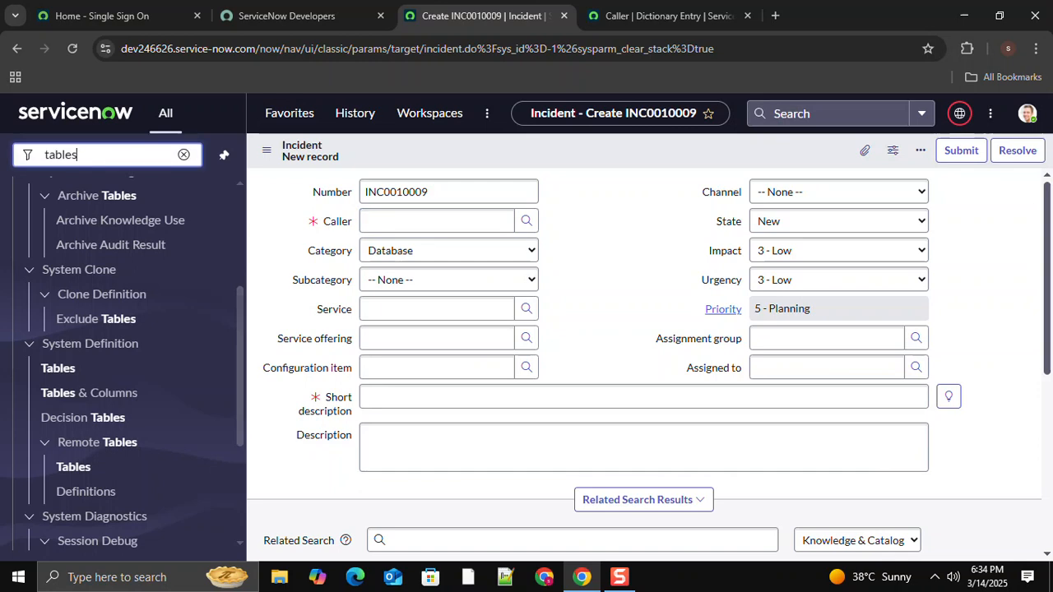
key(BackSpace)
key(BackSpace)
key(BackSpace)
key(BackSpace)
key(BackSpace)
key(BackSpace)
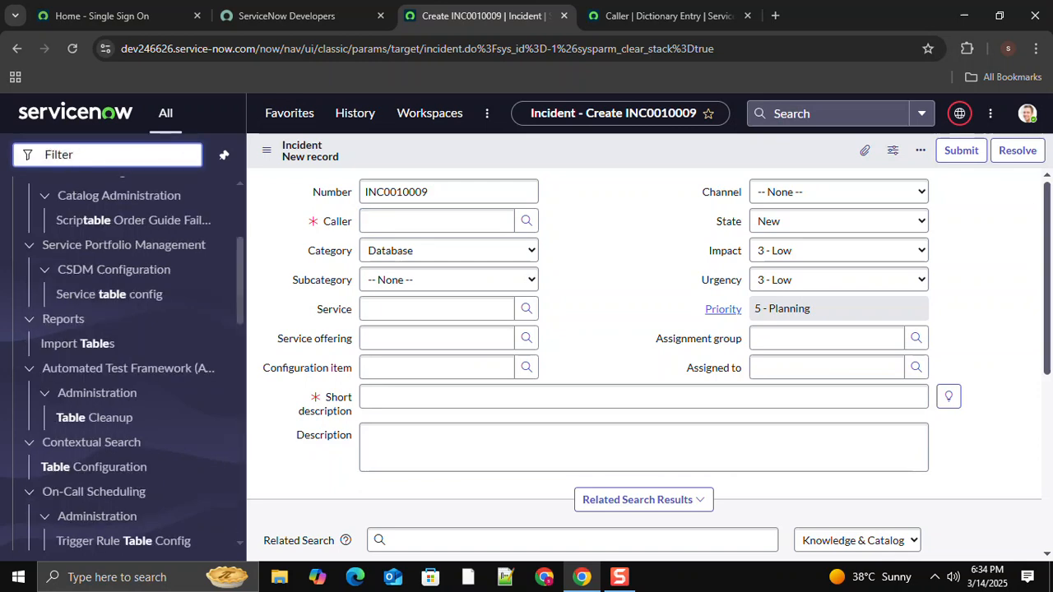
text(tablea)
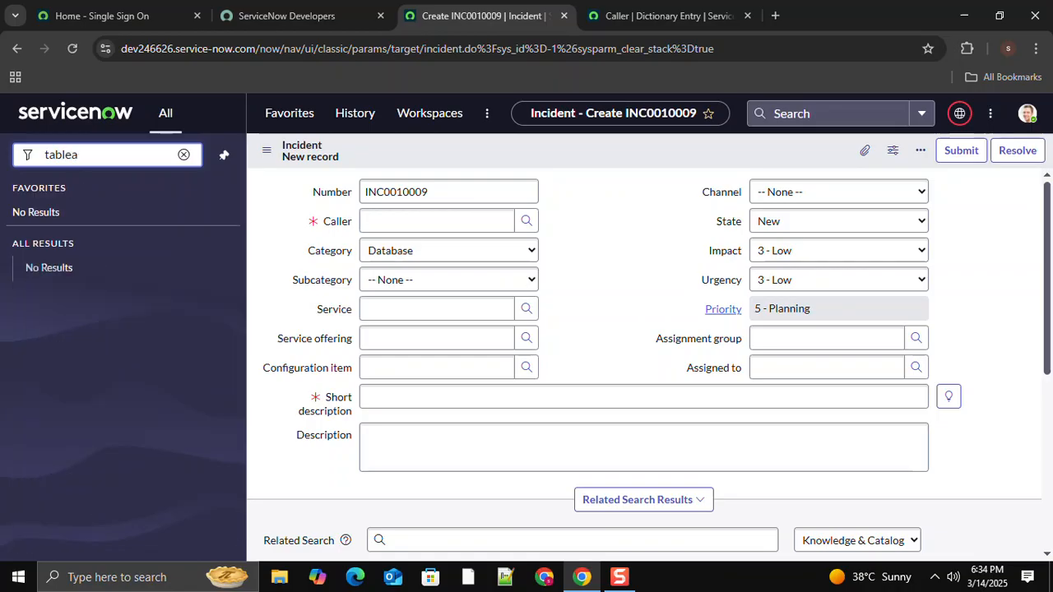
key(BackSpace)
text(s)
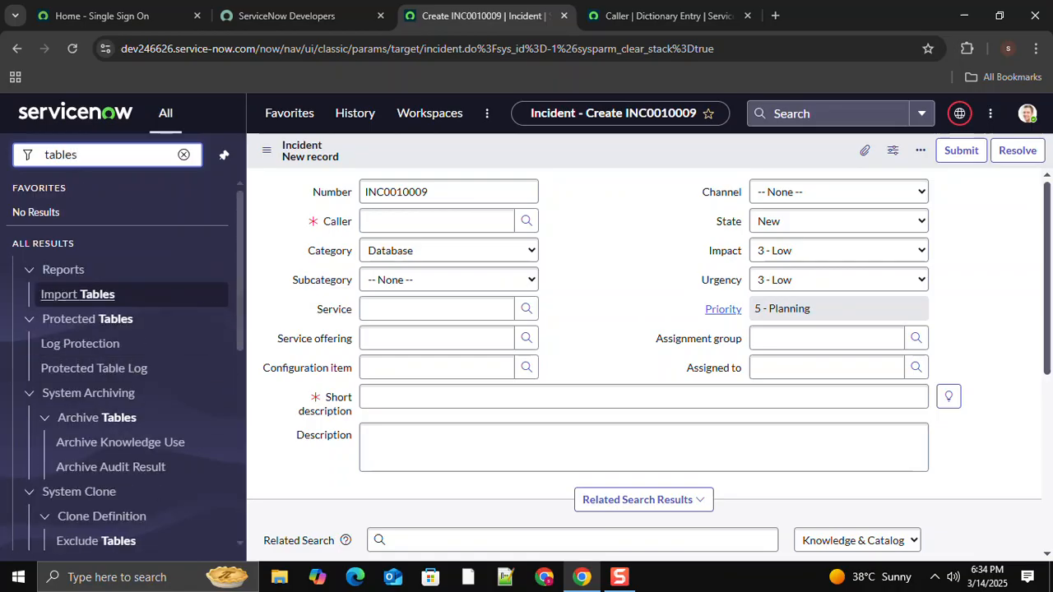
Open the System Definition Tables list in a new browser tab and search it by name for "vardhan"
scroll(123, 362, down, 2)
scroll(123, 362, down, 1)
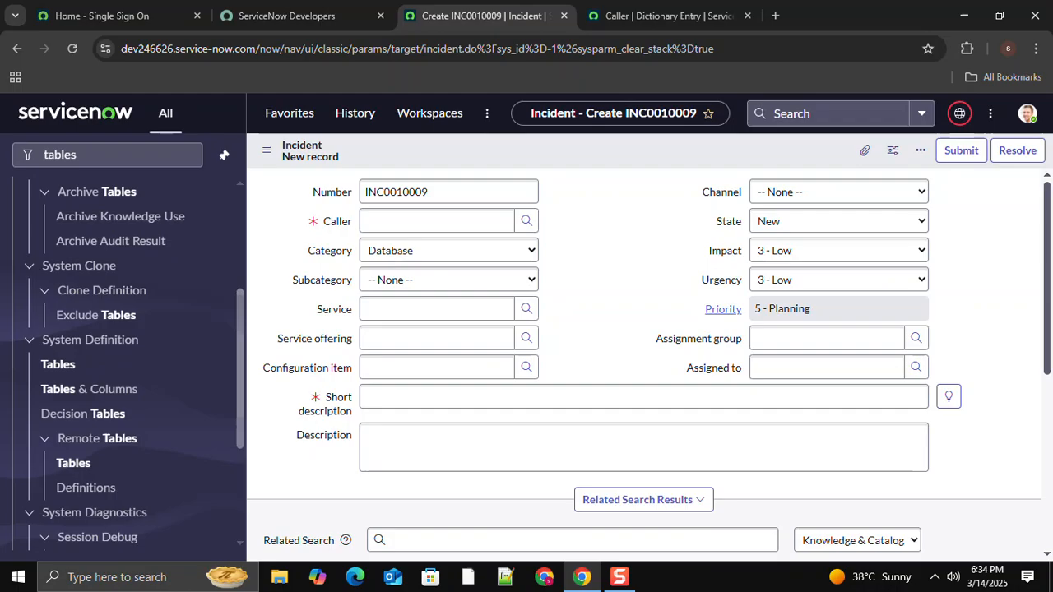
middle_click(57, 362)
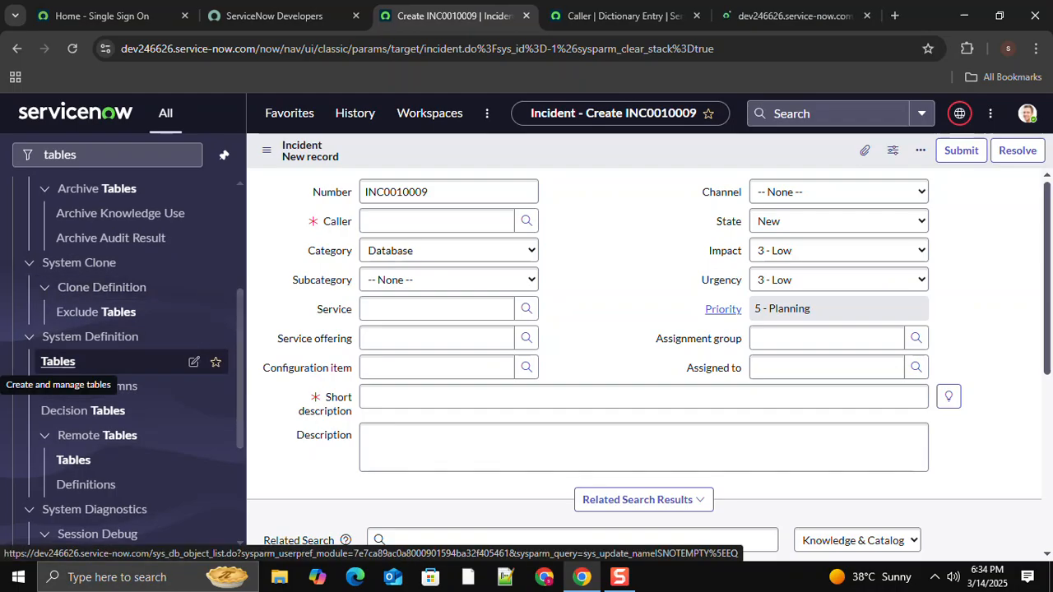
click(762, 15)
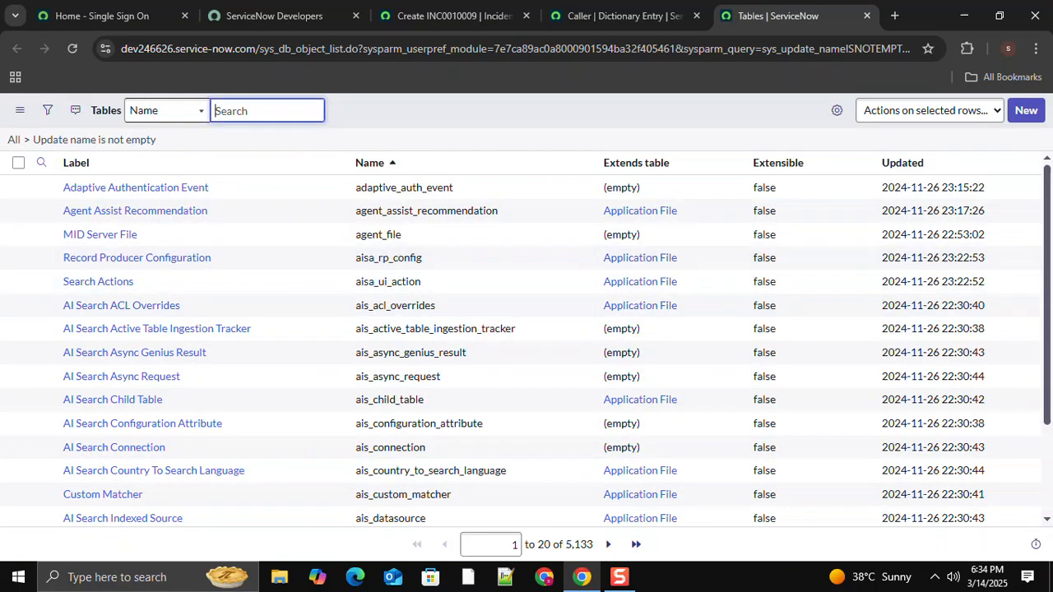
text(vardhan)
key(Return)
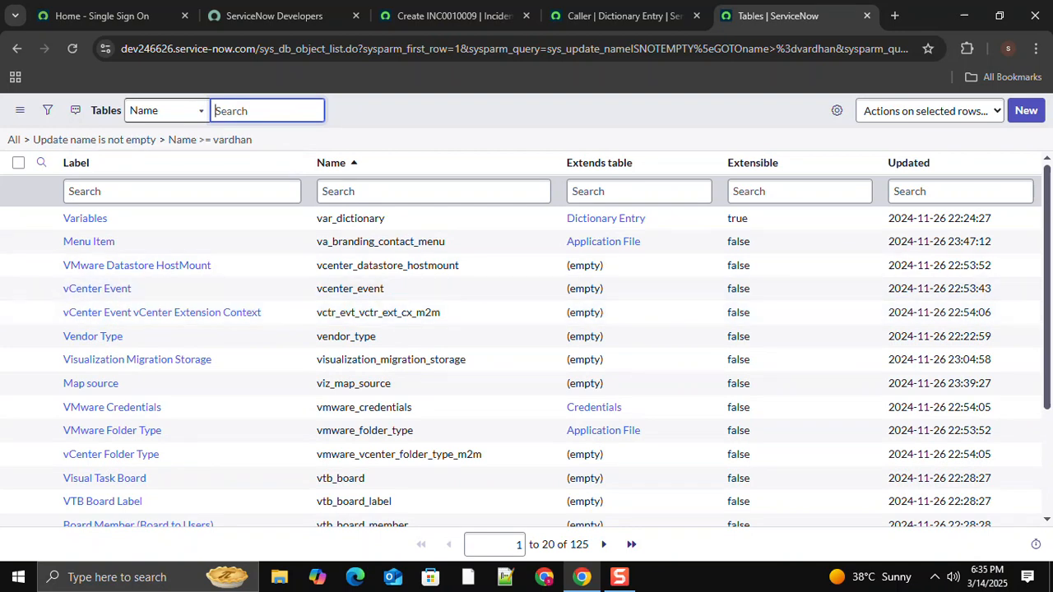
Look through the tables found by the name search, and clear the list's filter conditions to show all tables
scroll(526, 345, down, 2)
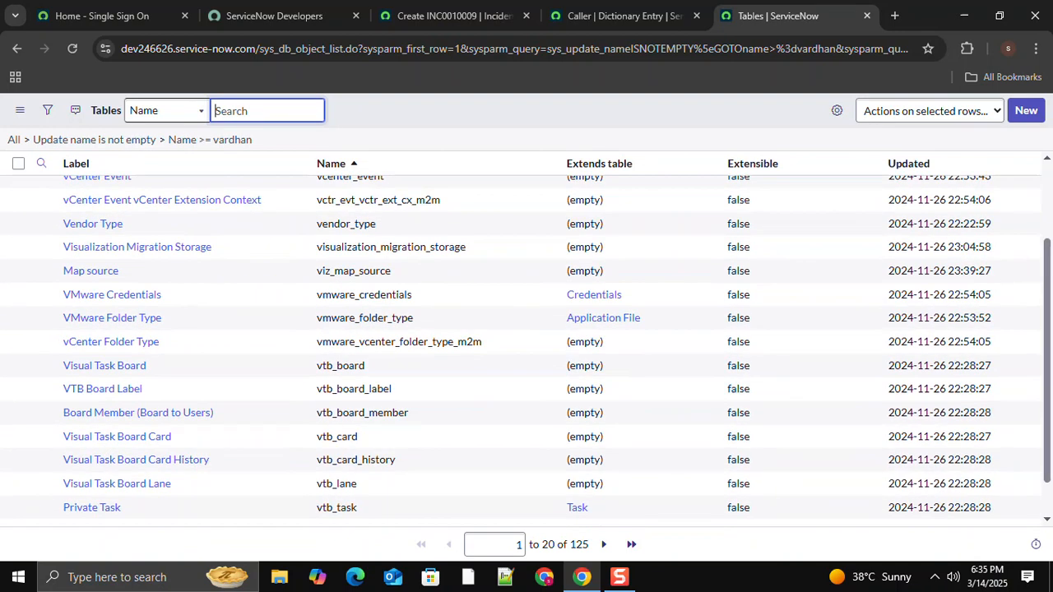
scroll(526, 345, down, 1)
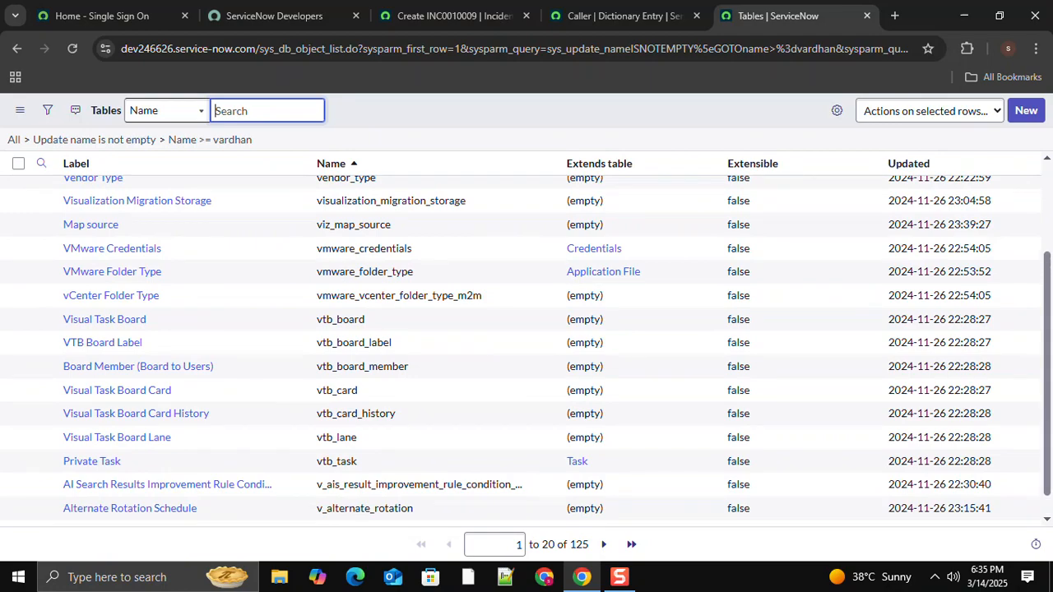
scroll(527, 352, up, 3)
scroll(183, 225, up, 1)
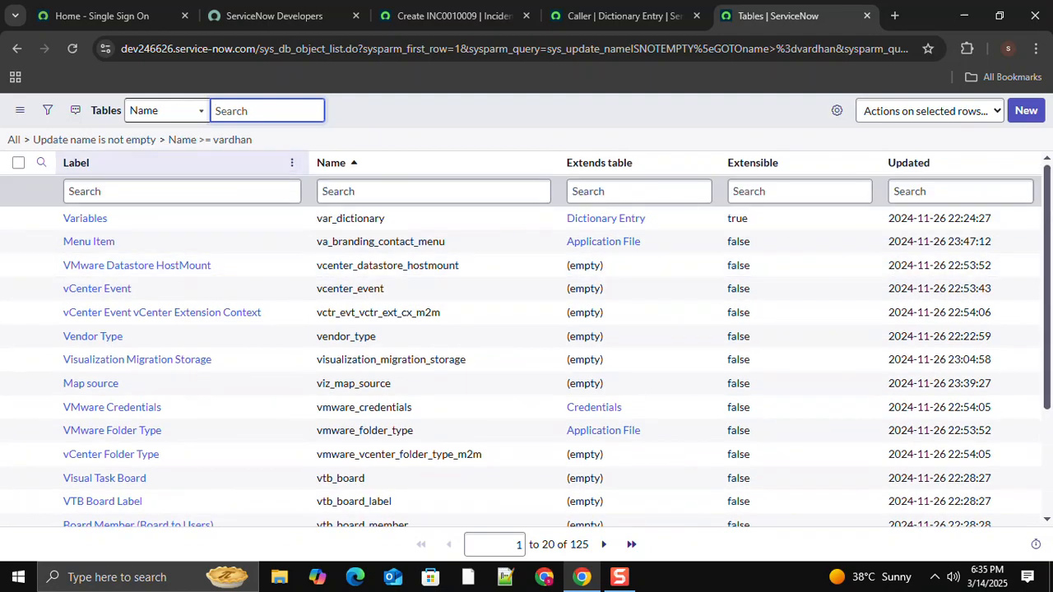
click(395, 192)
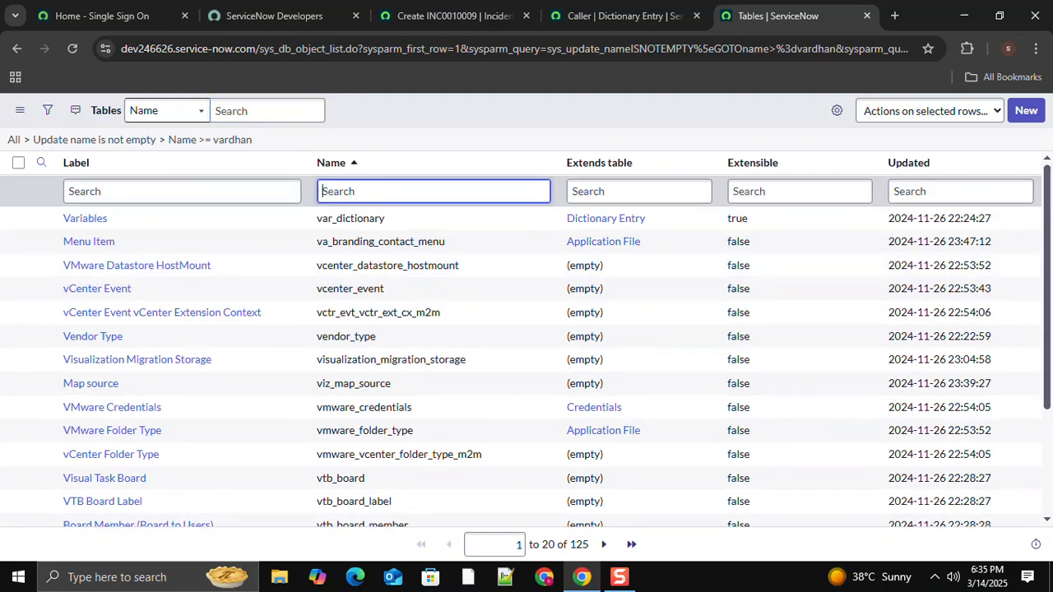
click(14, 140)
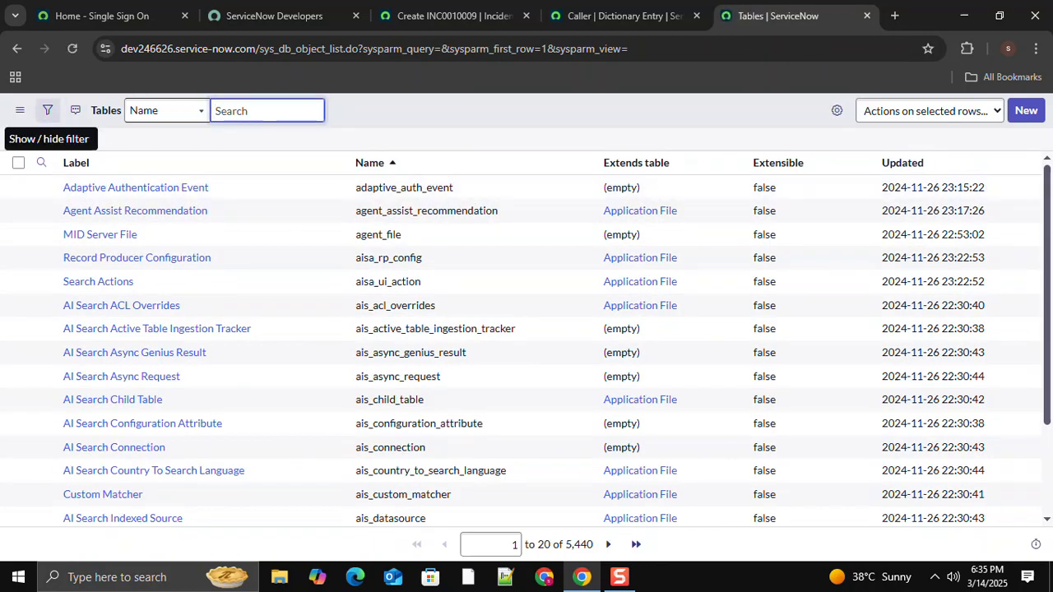
click(47, 111)
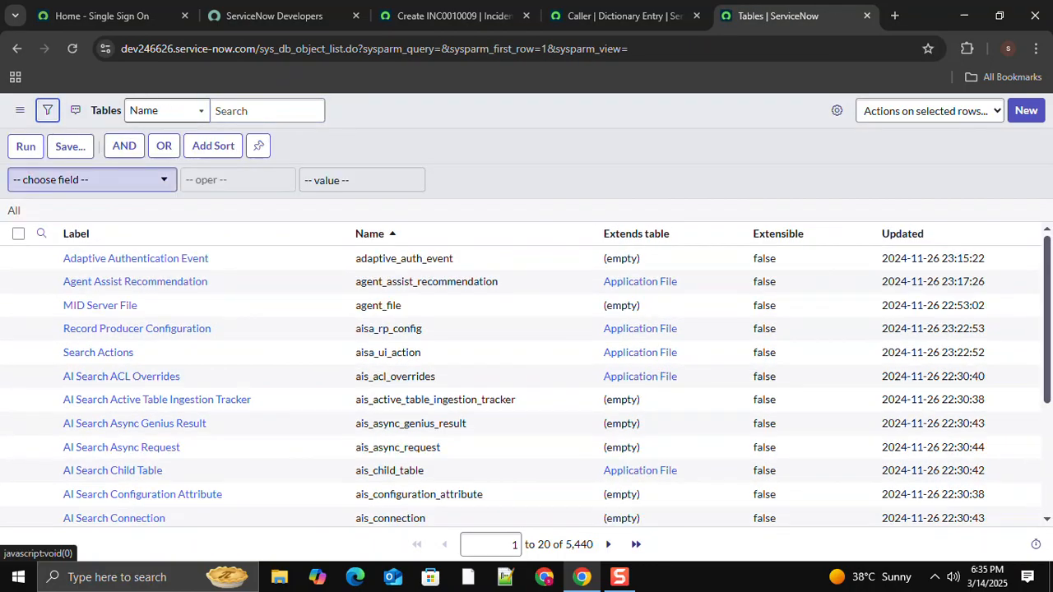
click(91, 179)
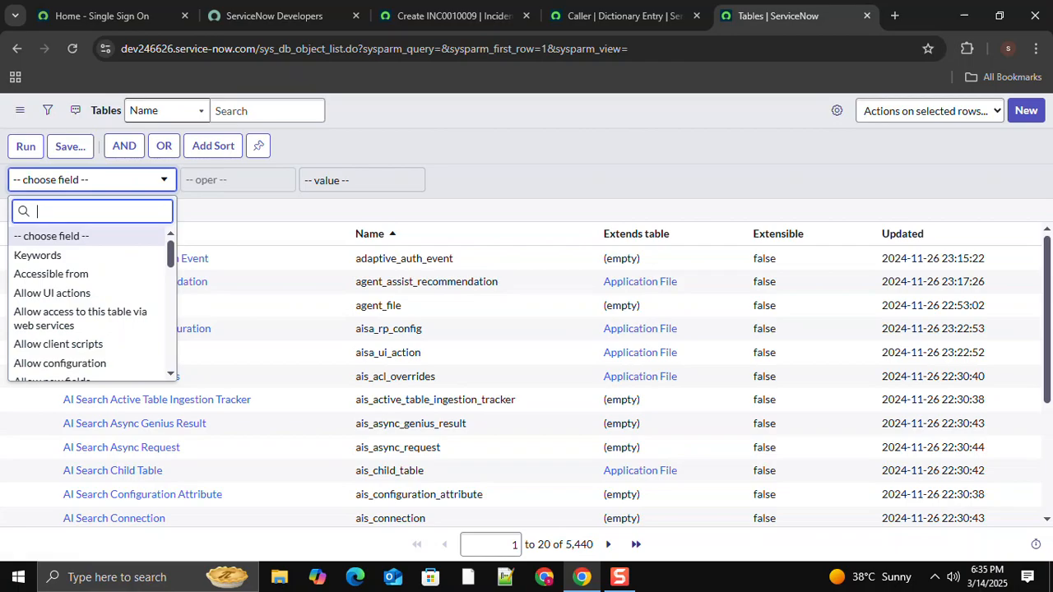
text(t)
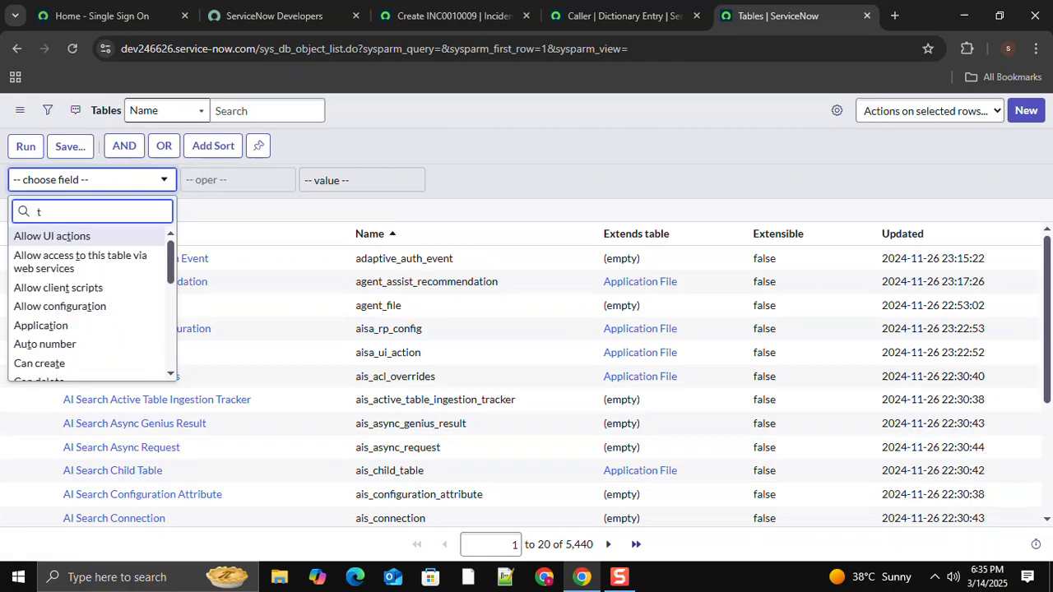
text(a)
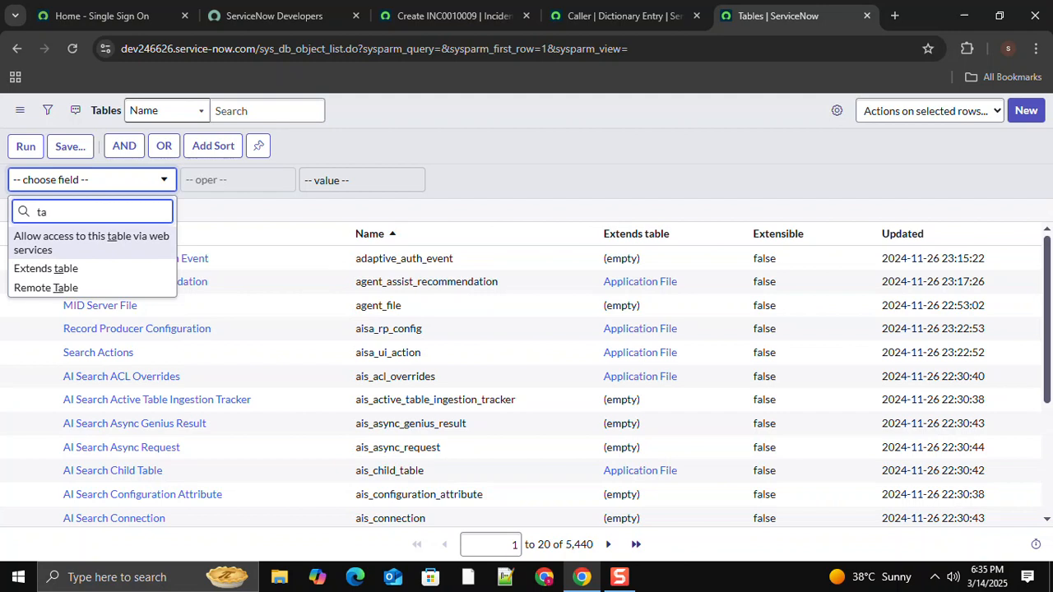
click(82, 180)
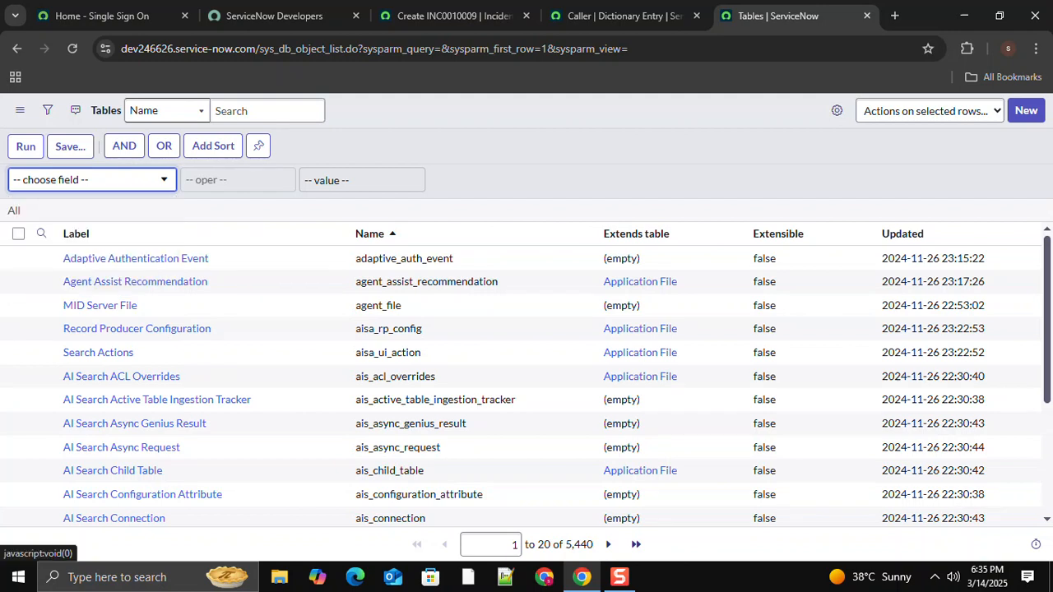
click(48, 110)
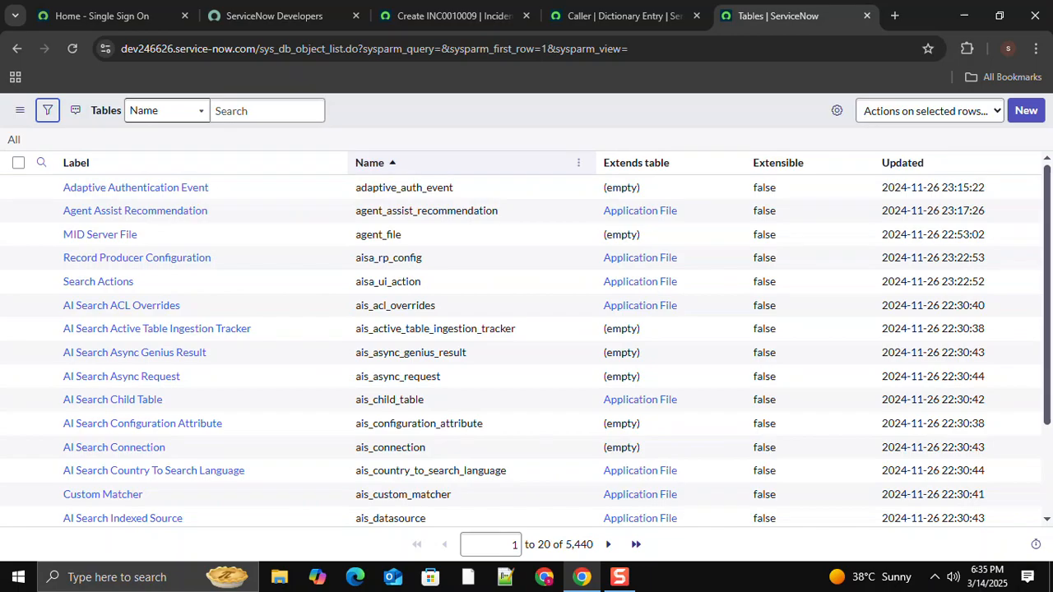
click(461, 162)
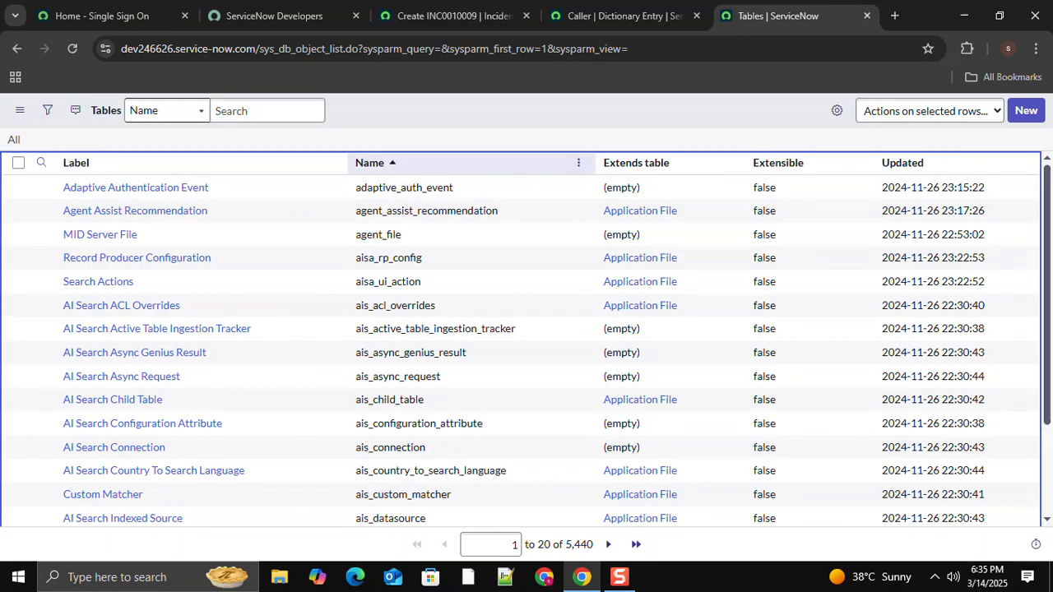
click(579, 163)
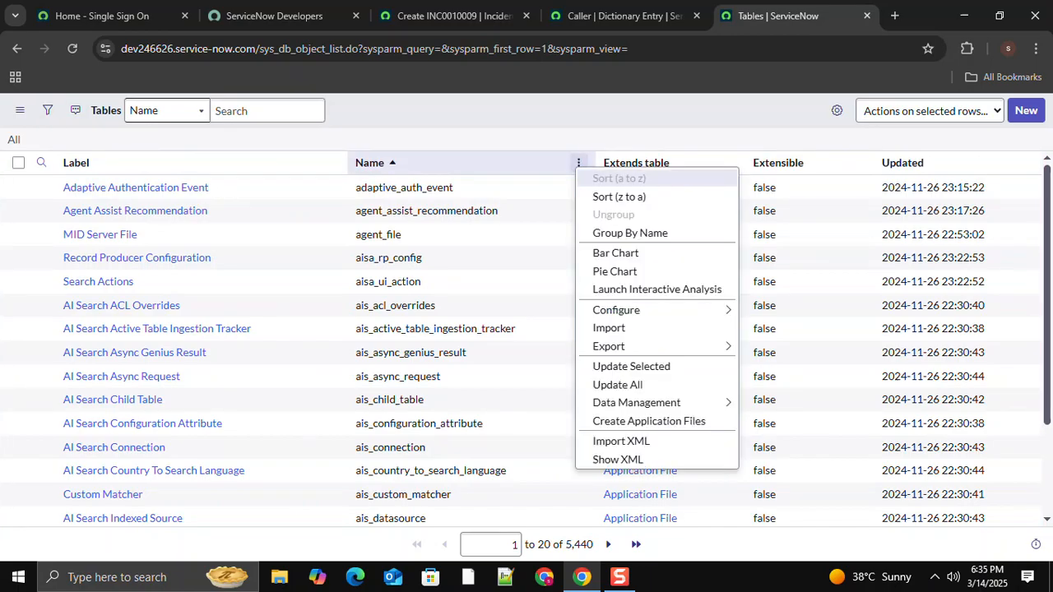
key(Escape)
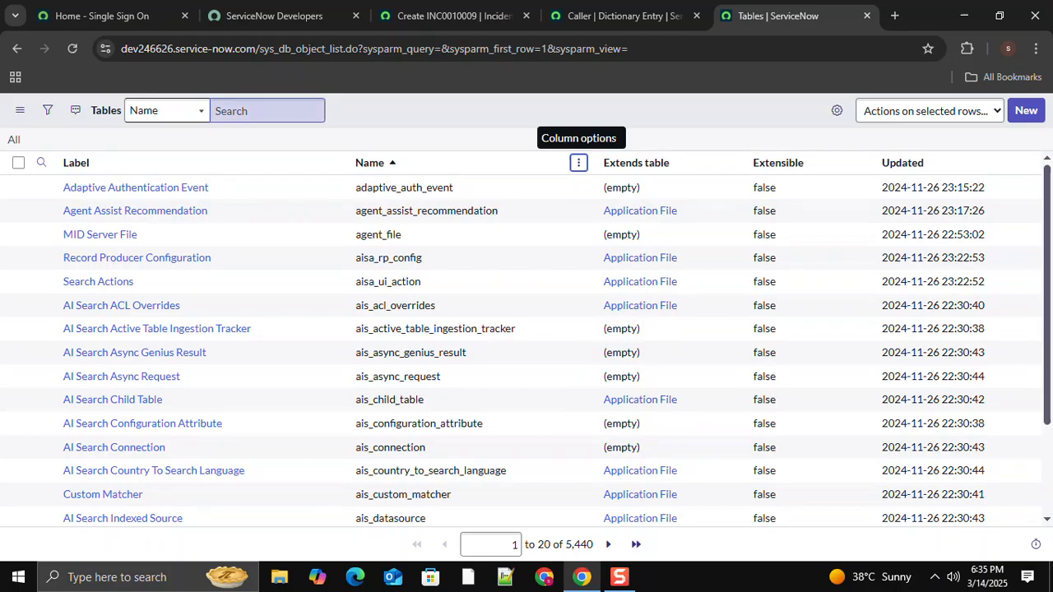
Try to search the full table list by name for "*.Vardhan"
click(259, 112)
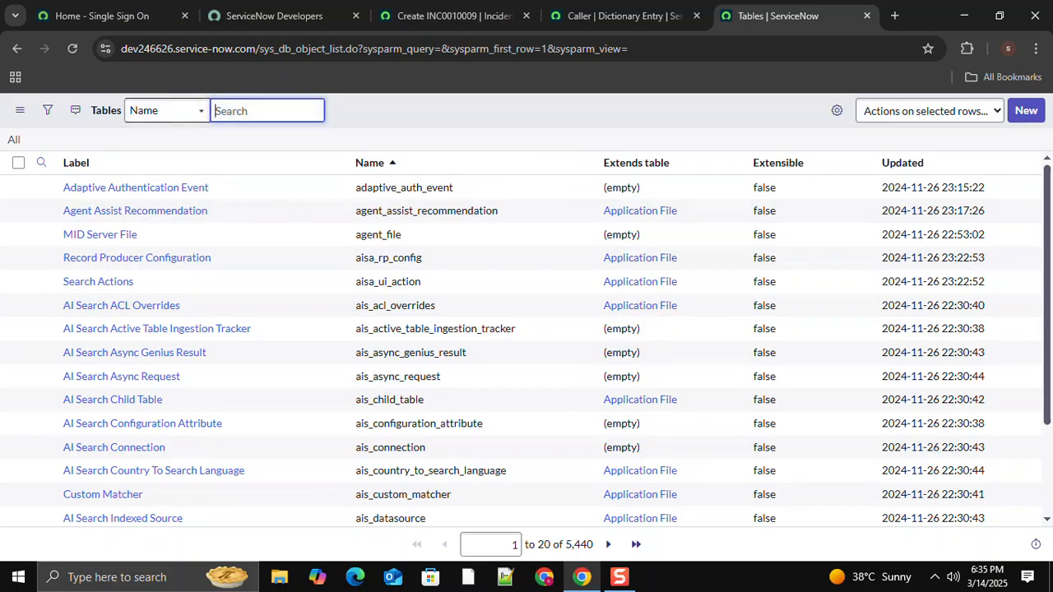
text(*)
text(student)
key(Return)
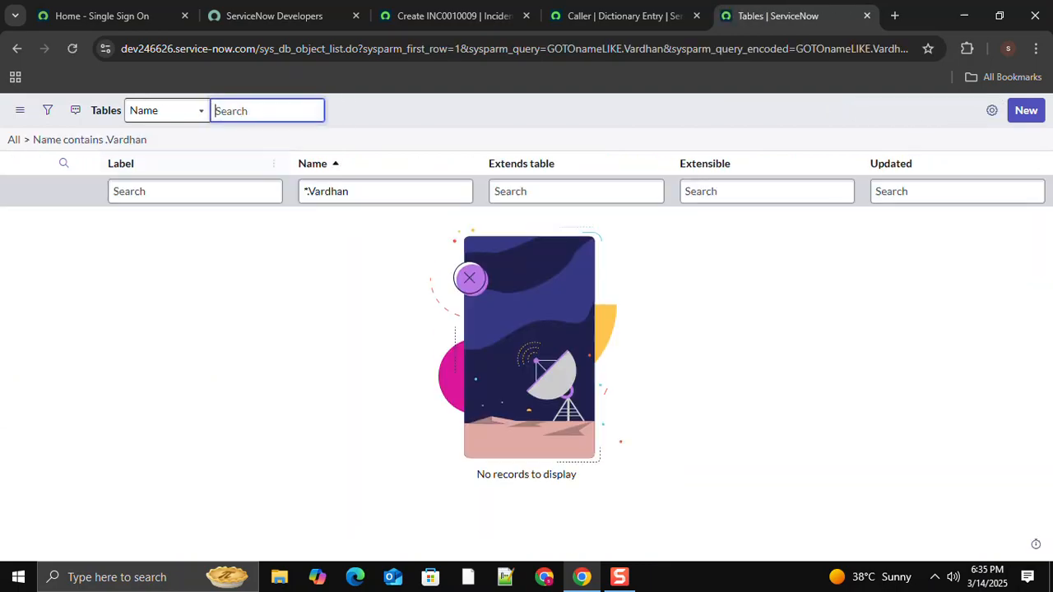
Check the incident form and the Caller dictionary entry in their browser tabs, and close the Tables list's tab
click(452, 16)
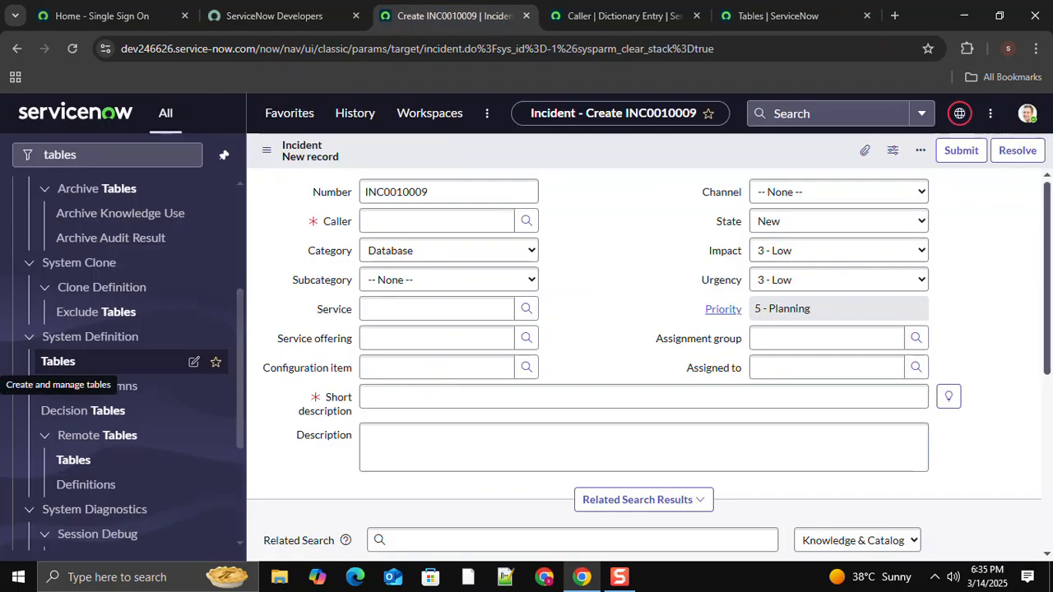
click(617, 15)
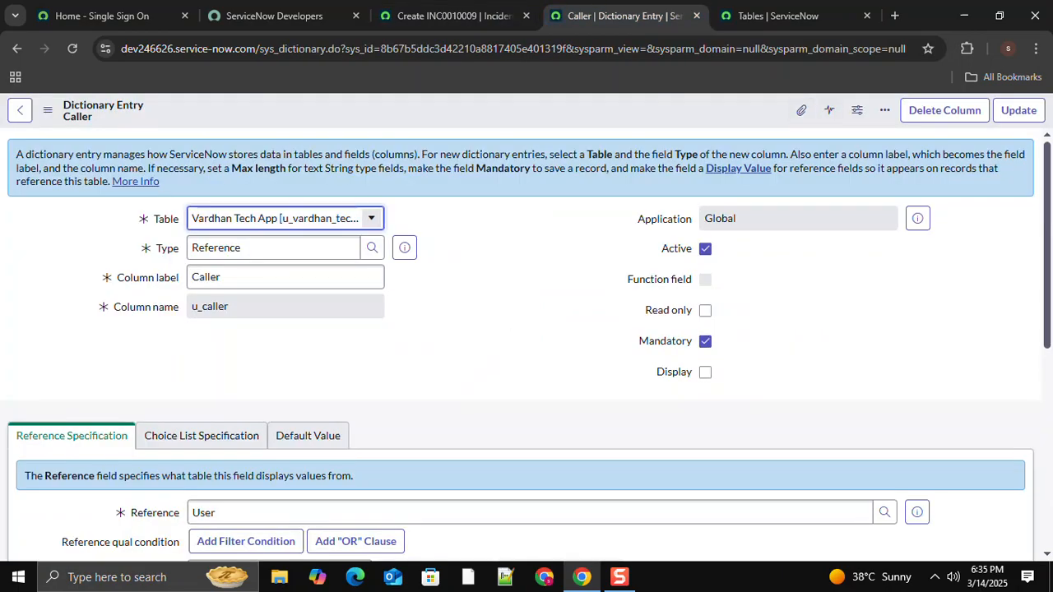
right_click(584, 110)
click(611, 121)
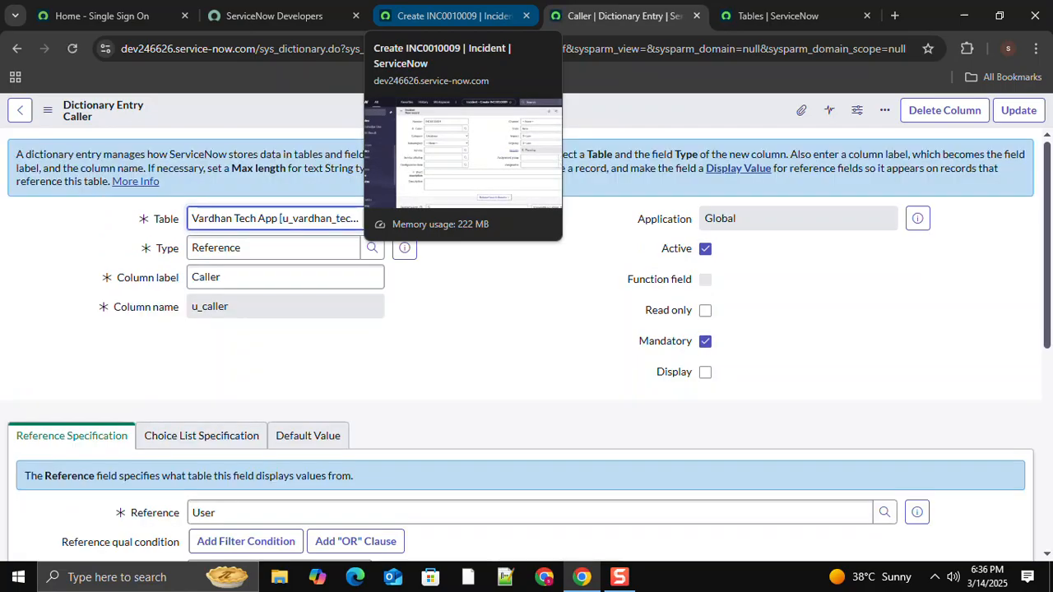
click(778, 16)
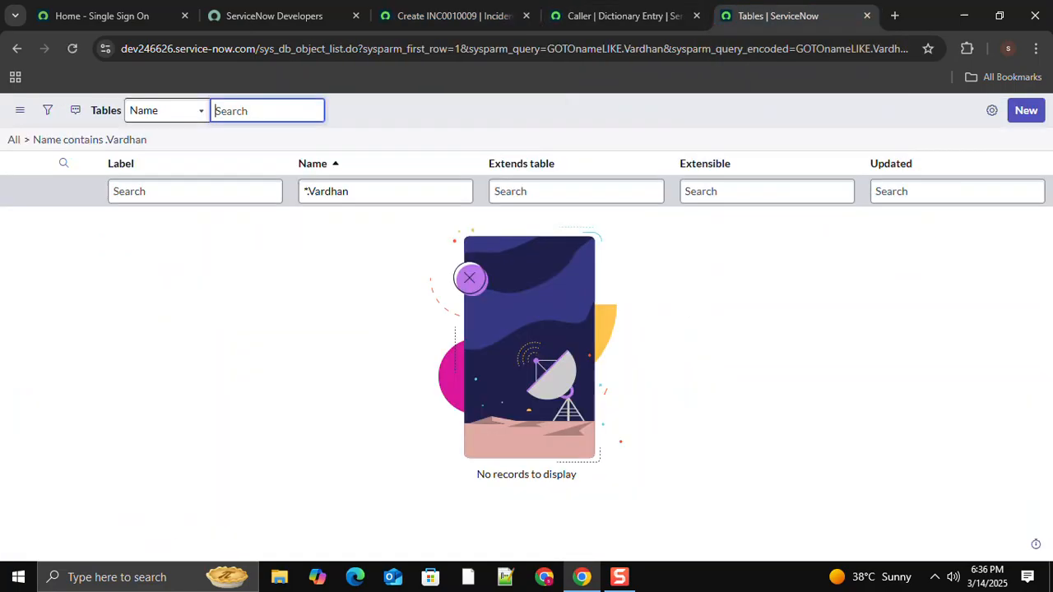
click(867, 16)
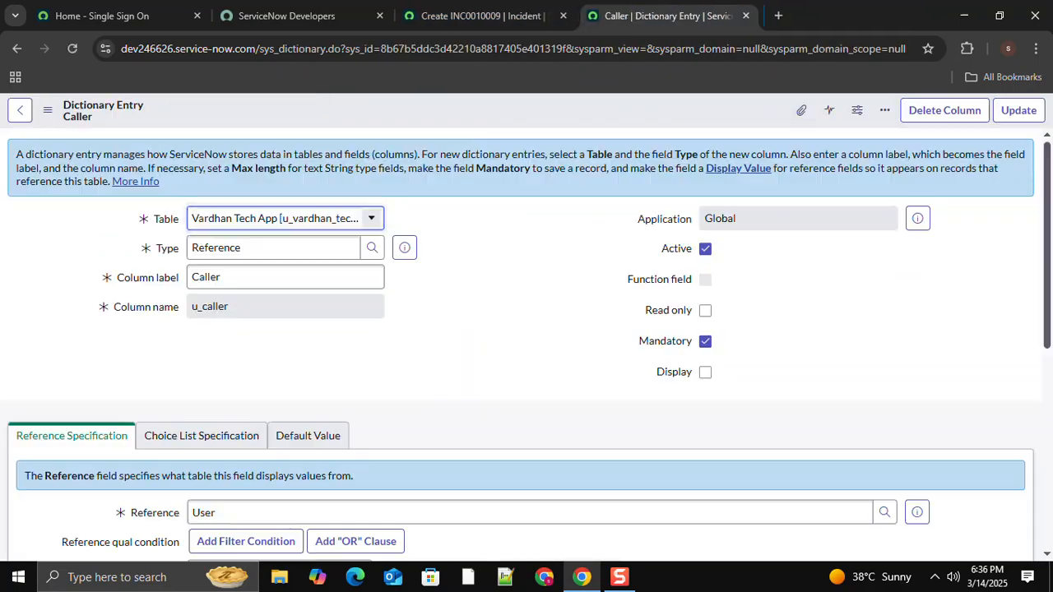
Return to the incident form's browser tab and reload the page, discarding unsaved changes
click(296, 16)
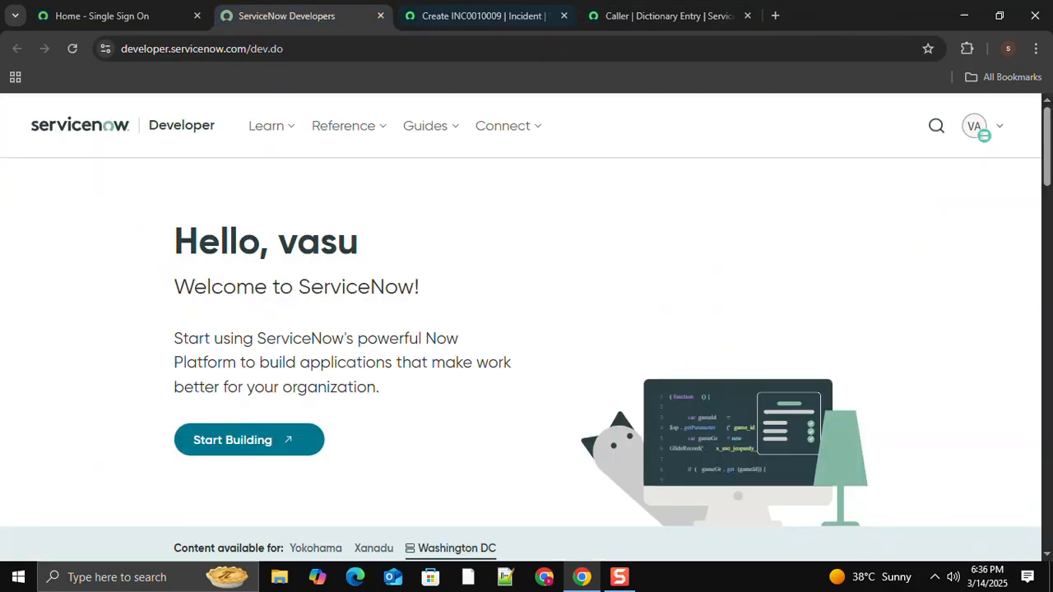
click(485, 16)
click(107, 155)
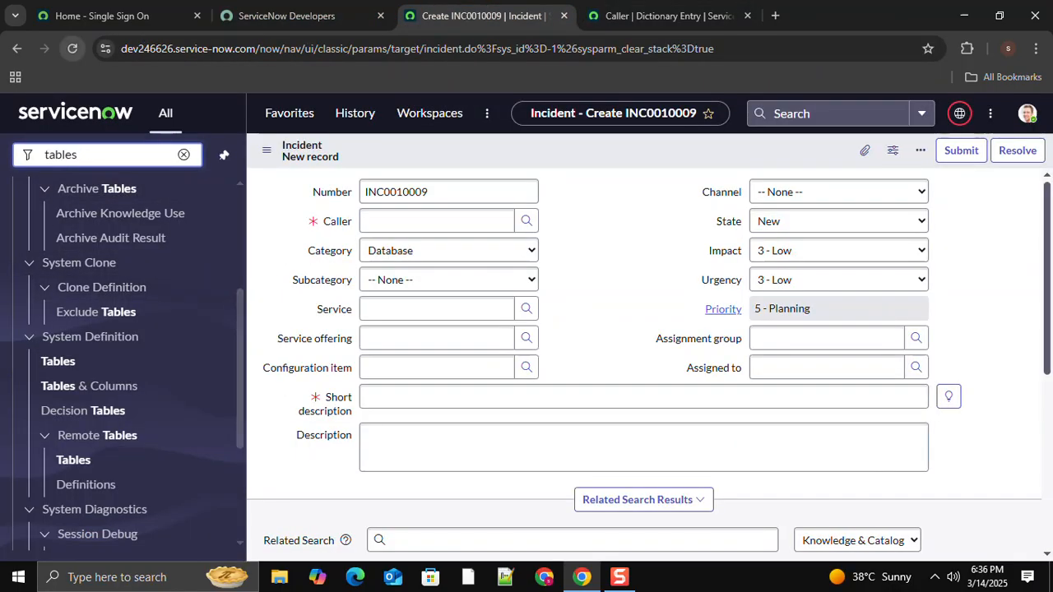
click(73, 48)
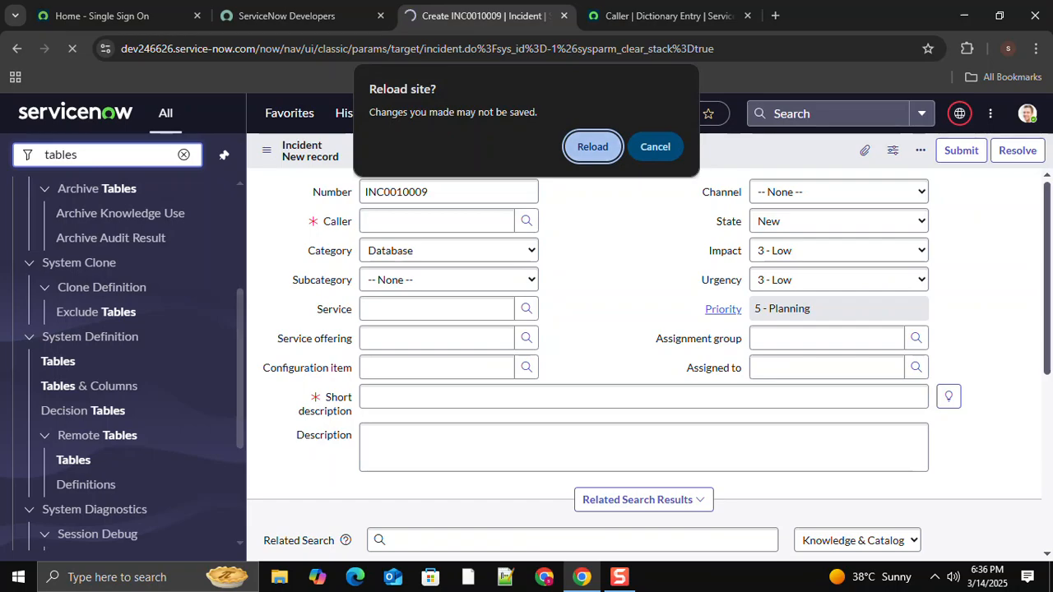
click(570, 142)
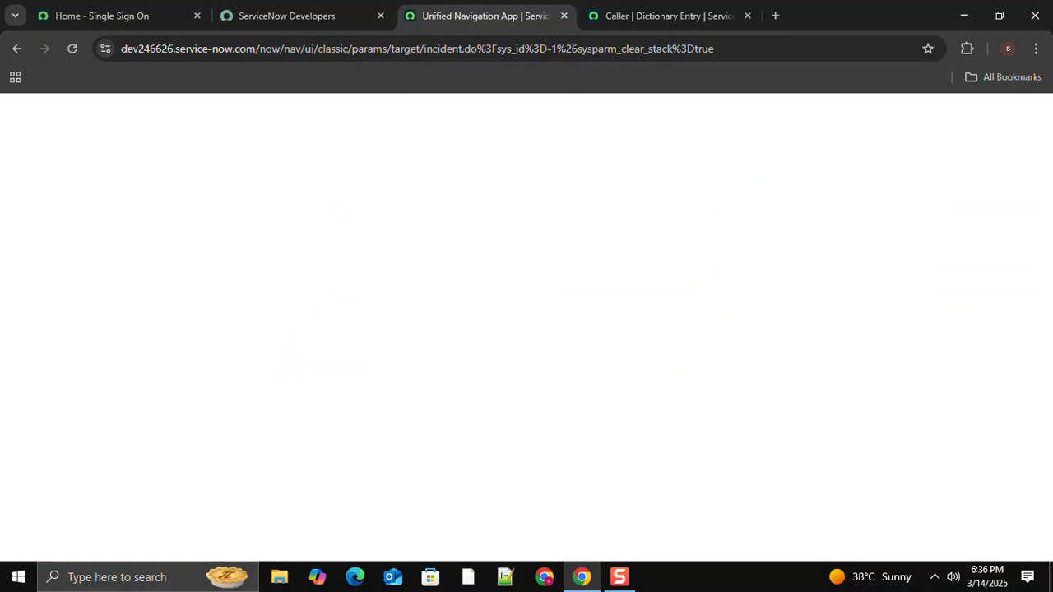
Leave the Caller dictionary entry and close its browser tab
click(666, 16)
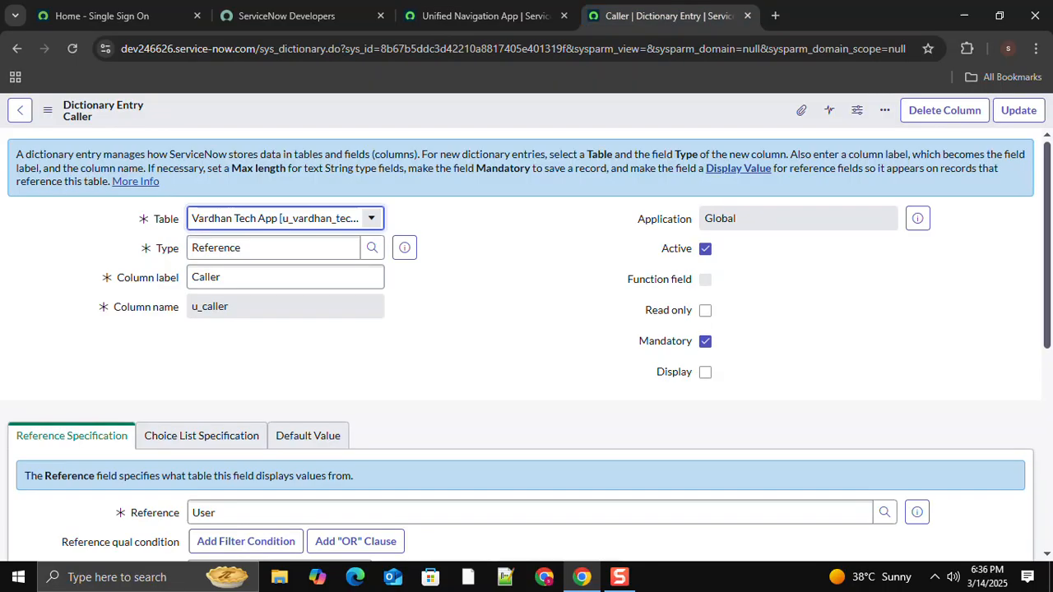
click(20, 110)
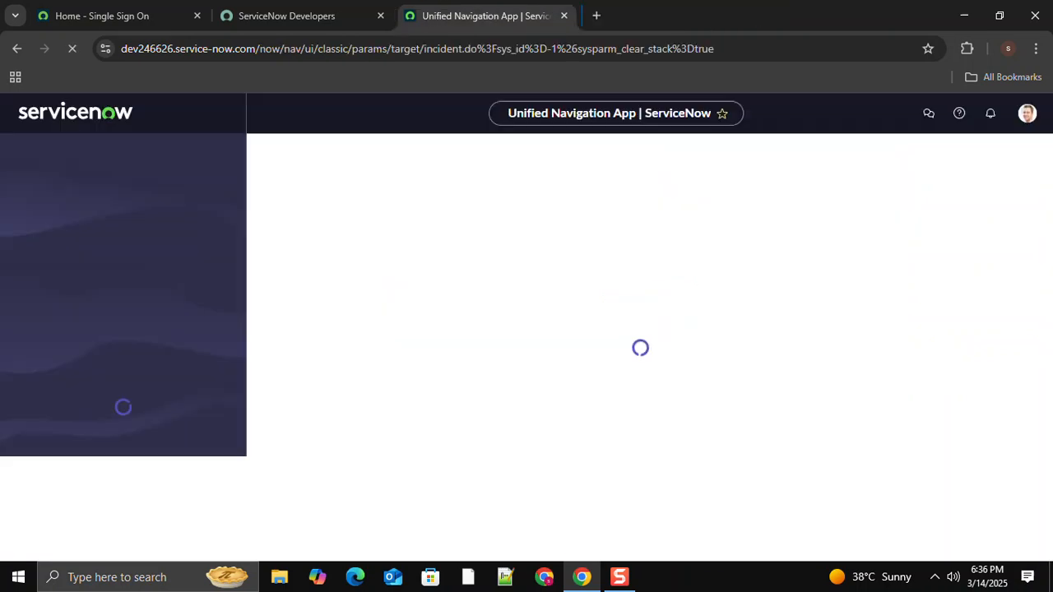
click(748, 16)
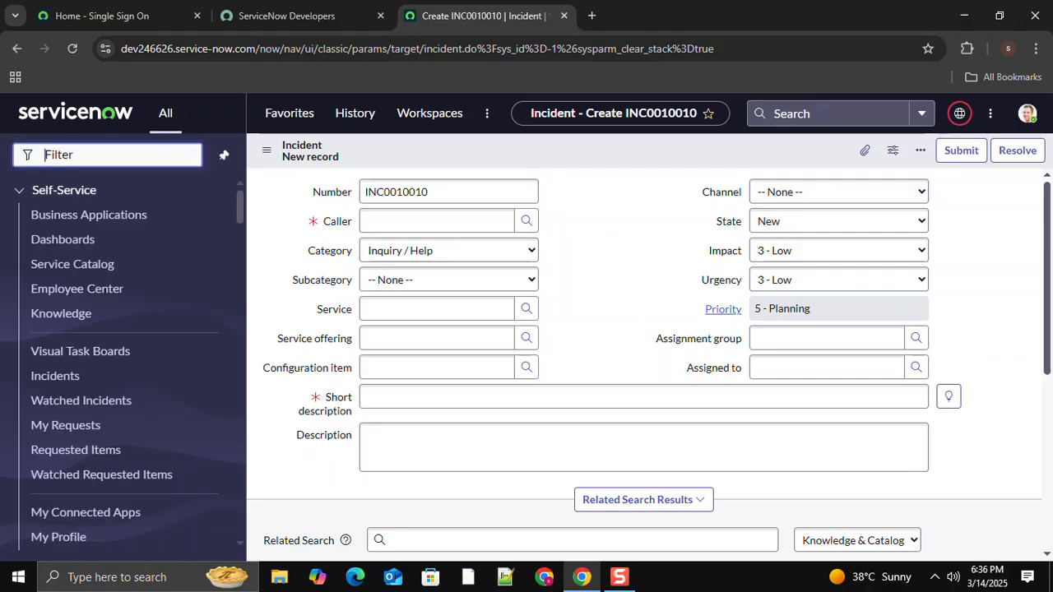
Filter the application navigator by "tables" and open the System Definition Tables list in a new browser tab
text(tables)
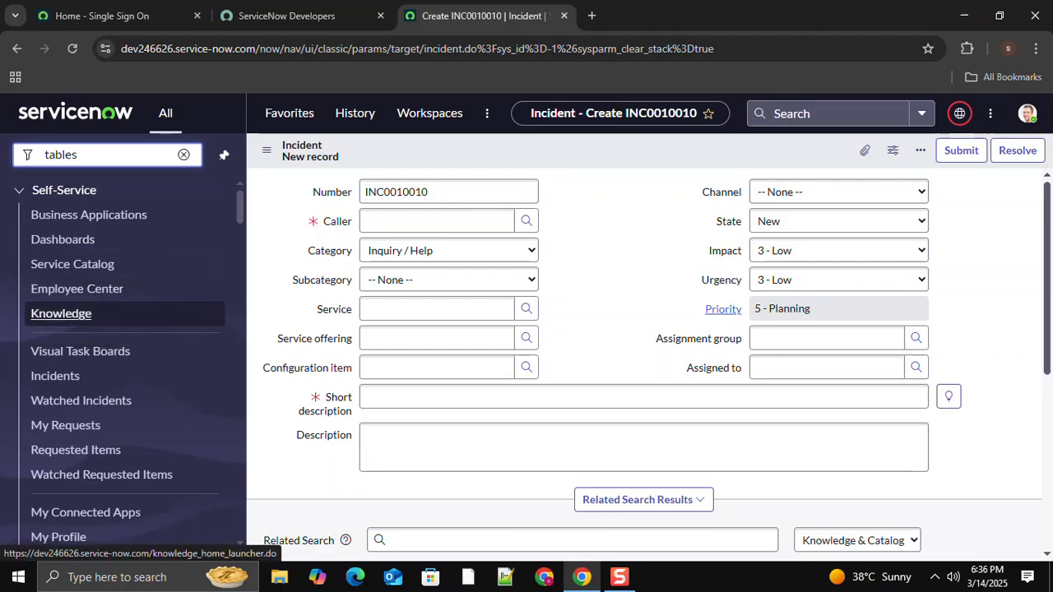
scroll(49, 306, down, 5)
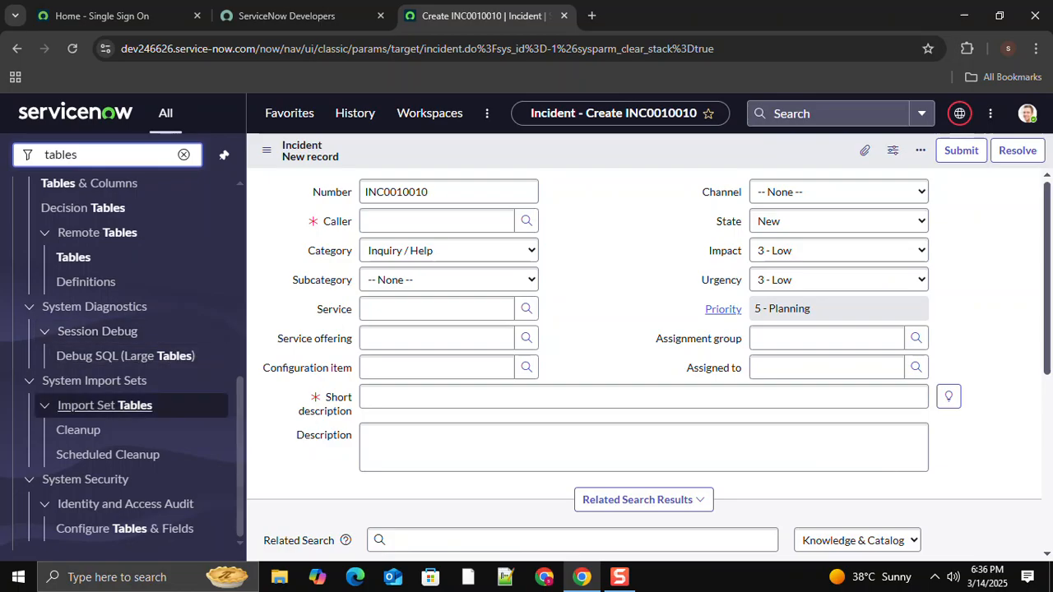
scroll(124, 362, up, 1)
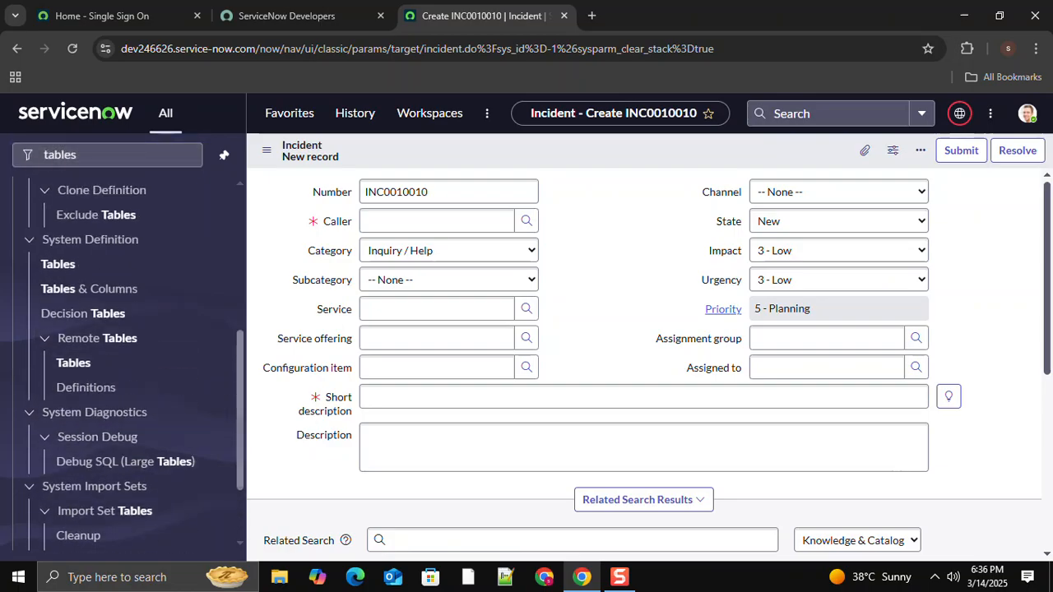
middle_click(58, 265)
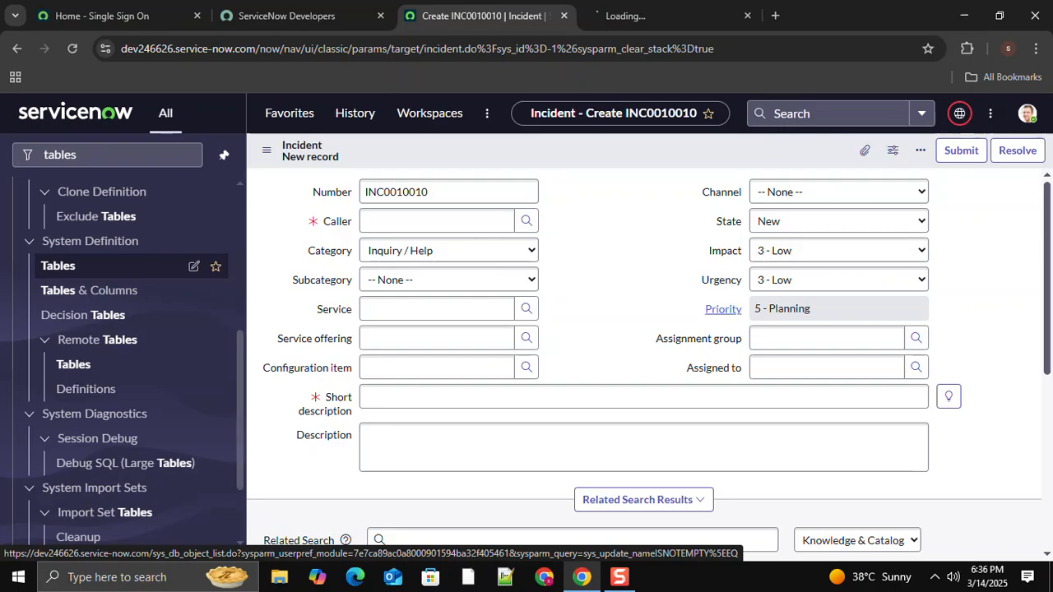
key(ctrl+Tab)
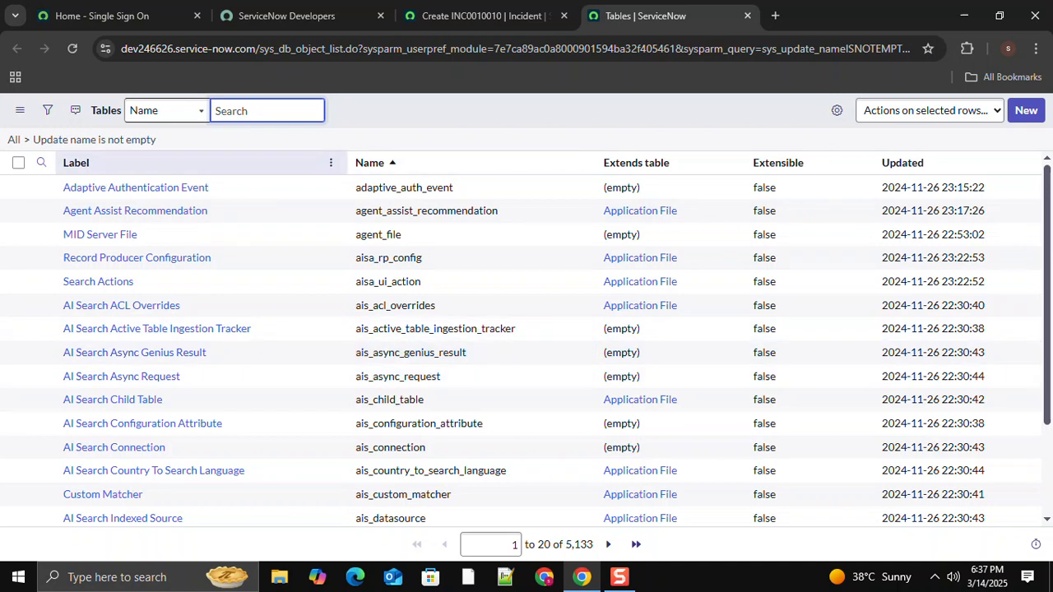
Search the table list by label for "vardhan"
click(41, 162)
text(vardhan)
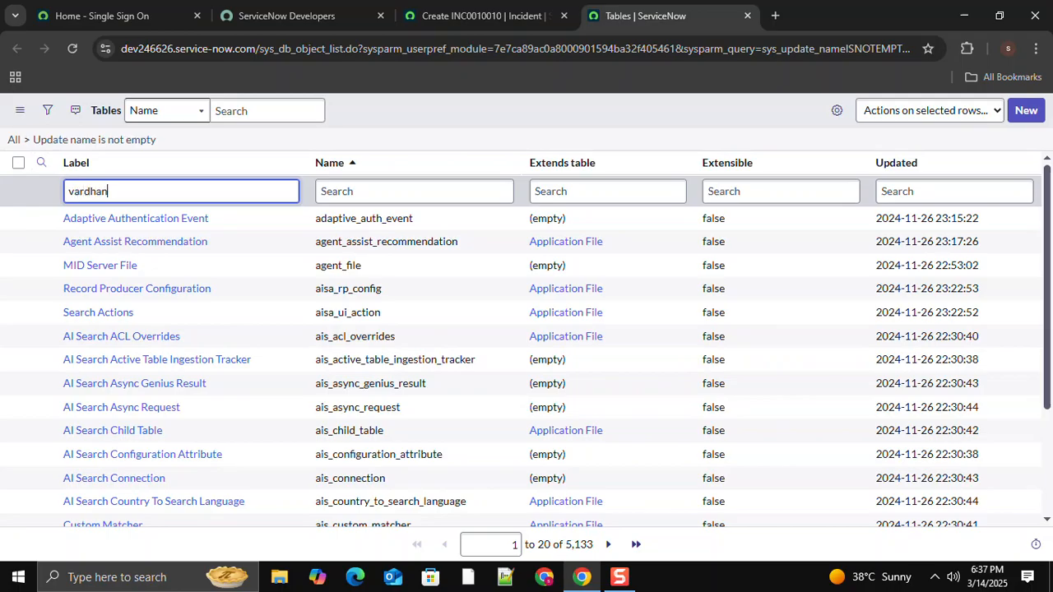
key(Return)
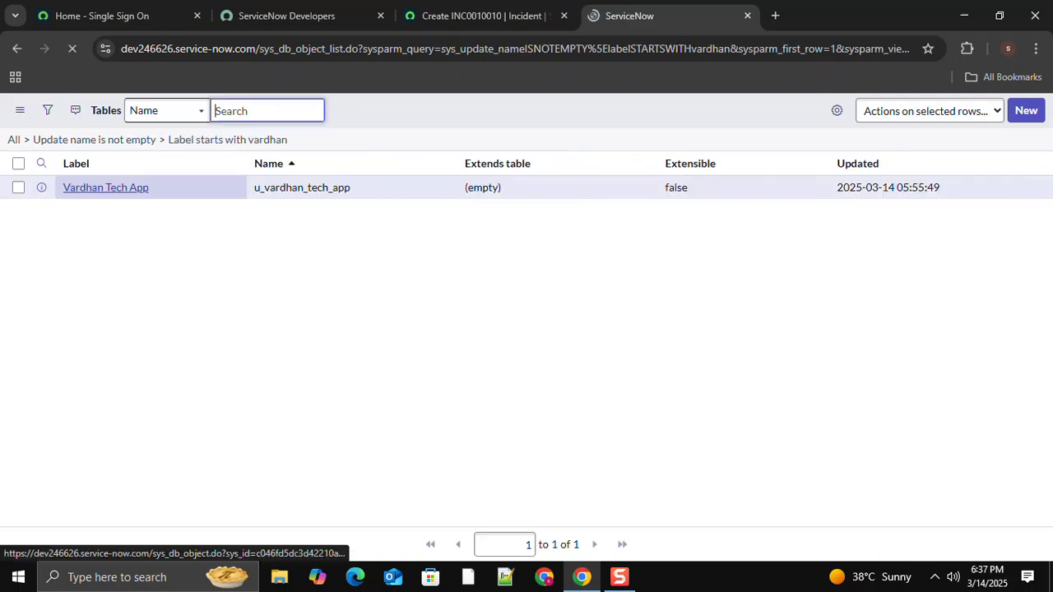
Open the Vardhan Tech App table record in a new browser tab and switch to it
right_click(105, 217)
click(161, 235)
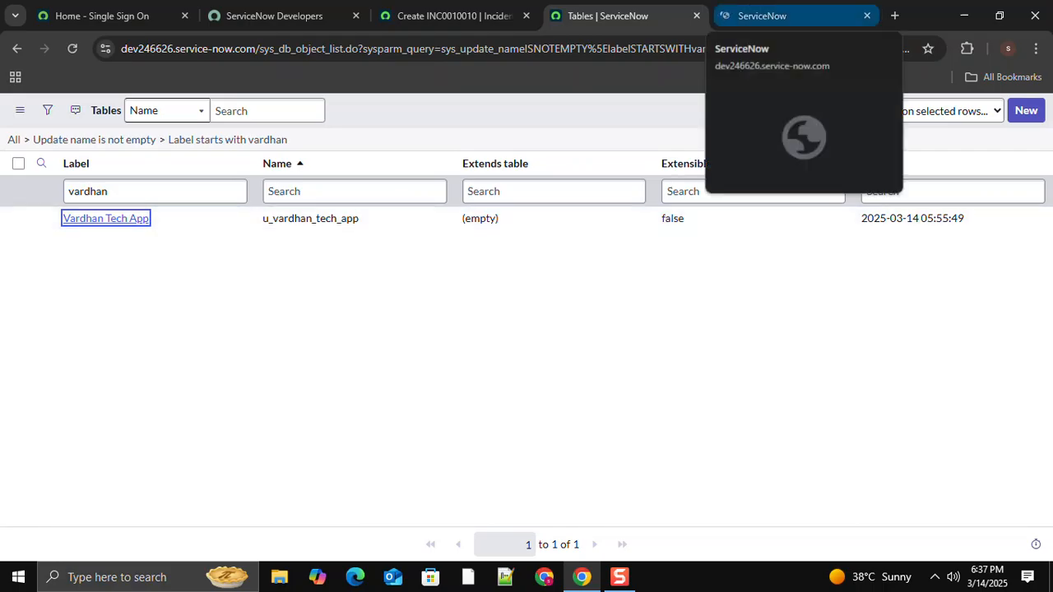
click(765, 16)
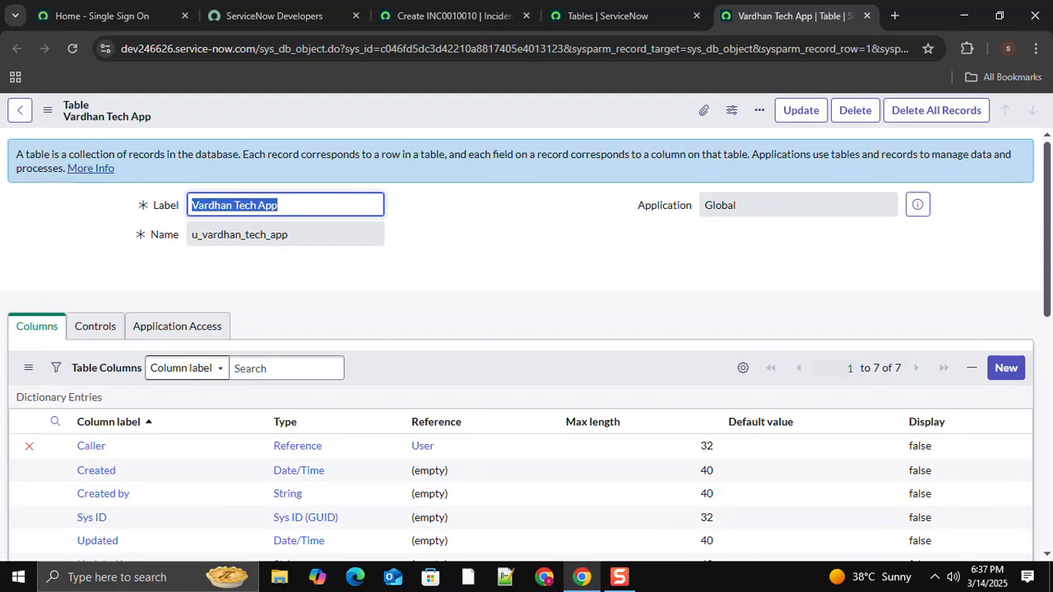
Show the Vardhan Tech App table's blank form, view the user lookup list of its Caller field, and close the list
scroll(526, 329, down, 4)
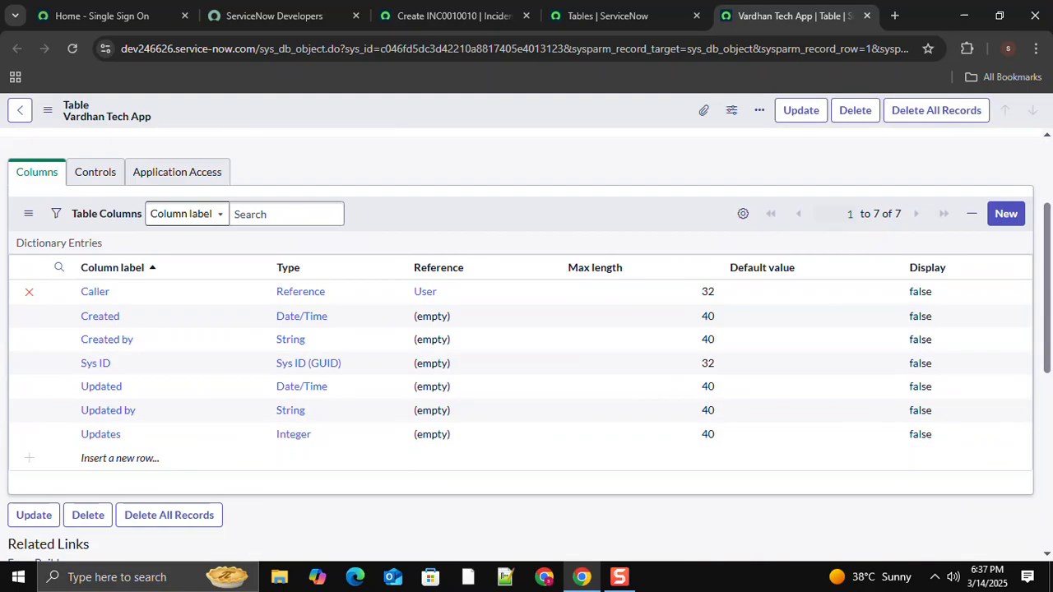
scroll(526, 345, down, 1)
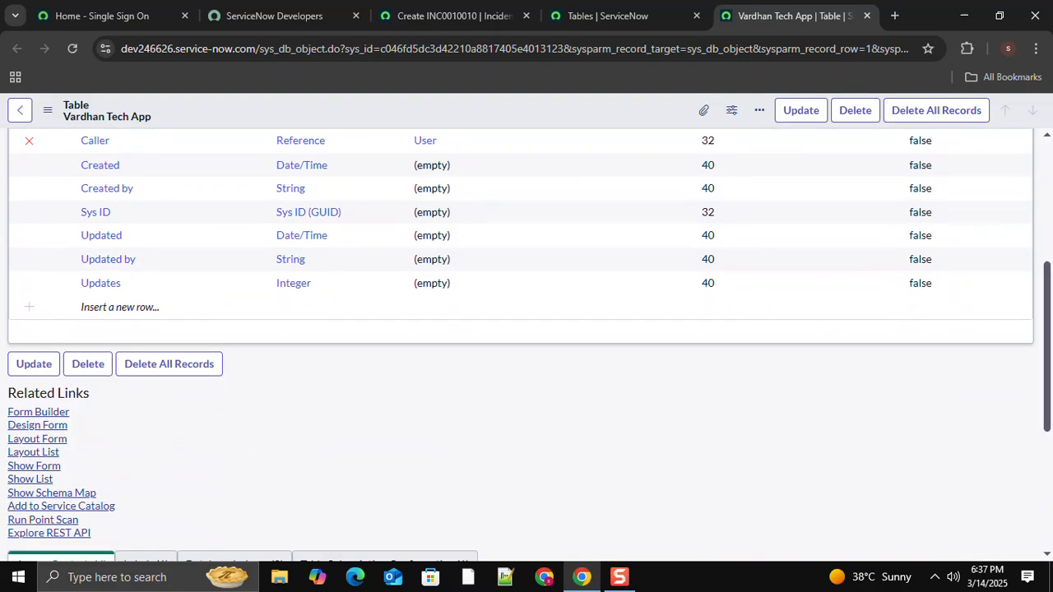
right_click(51, 468)
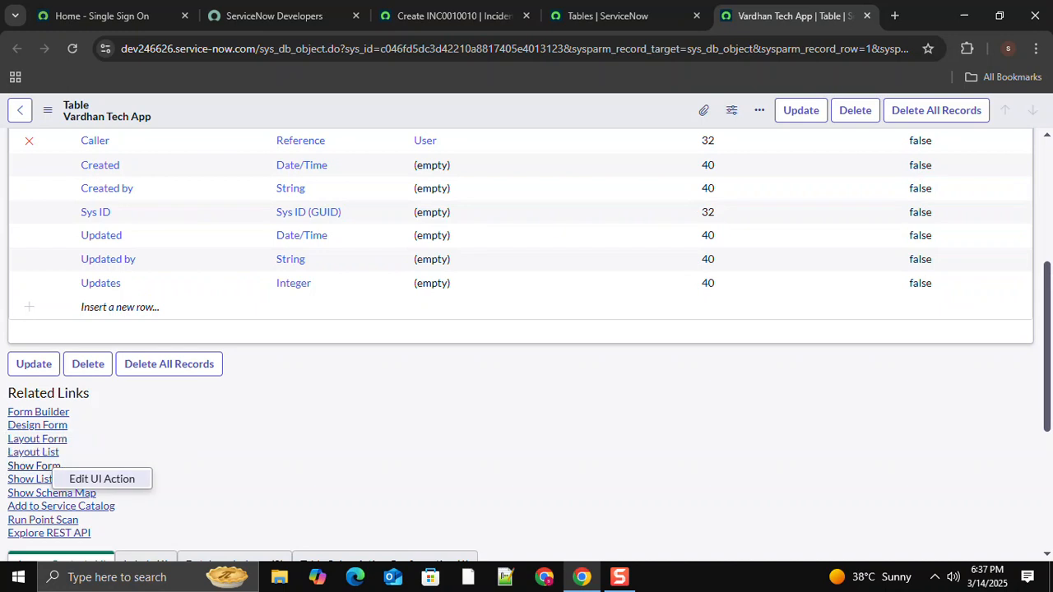
click(102, 479)
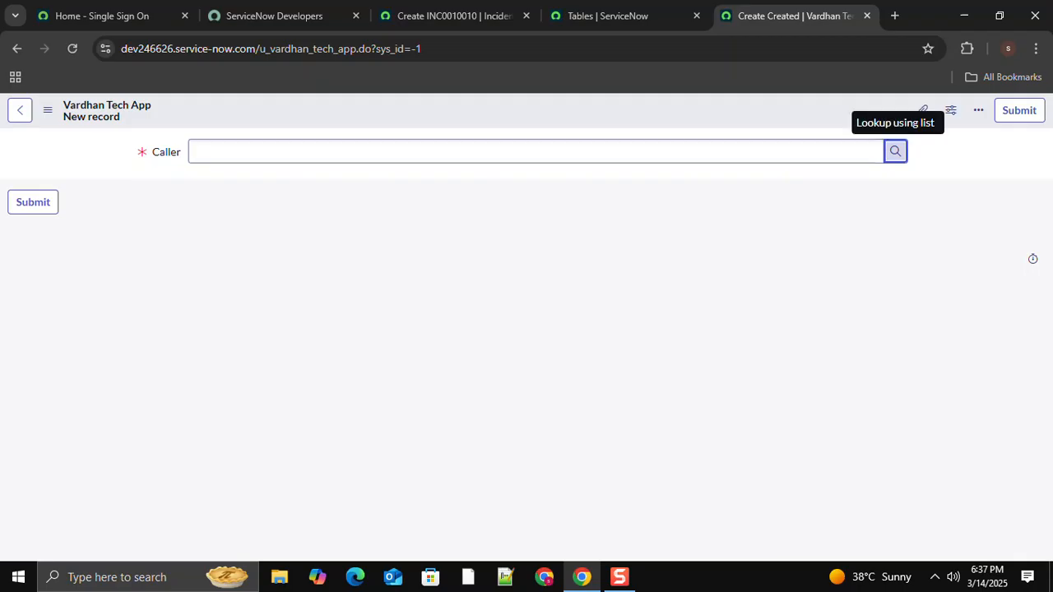
click(895, 151)
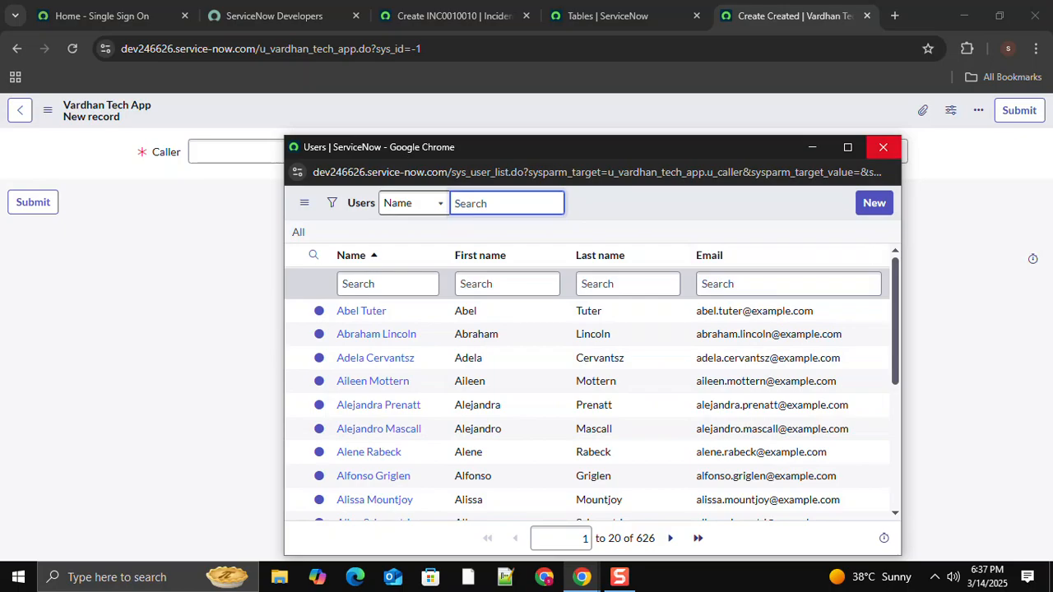
click(883, 146)
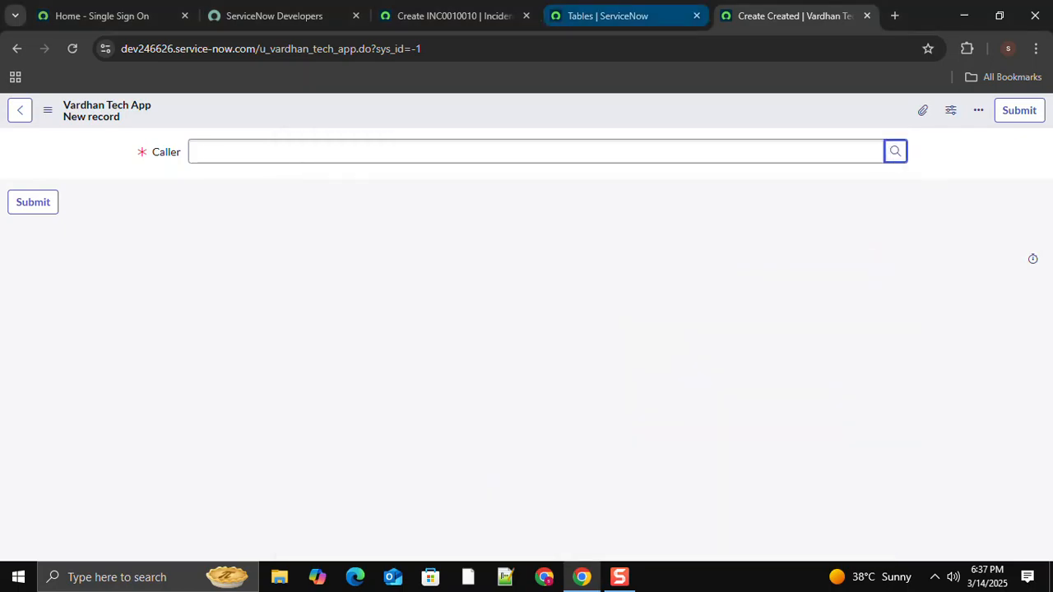
Compare the incident form with the new Vardhan Tech App form across browser tabs and return to the Tables list
click(609, 16)
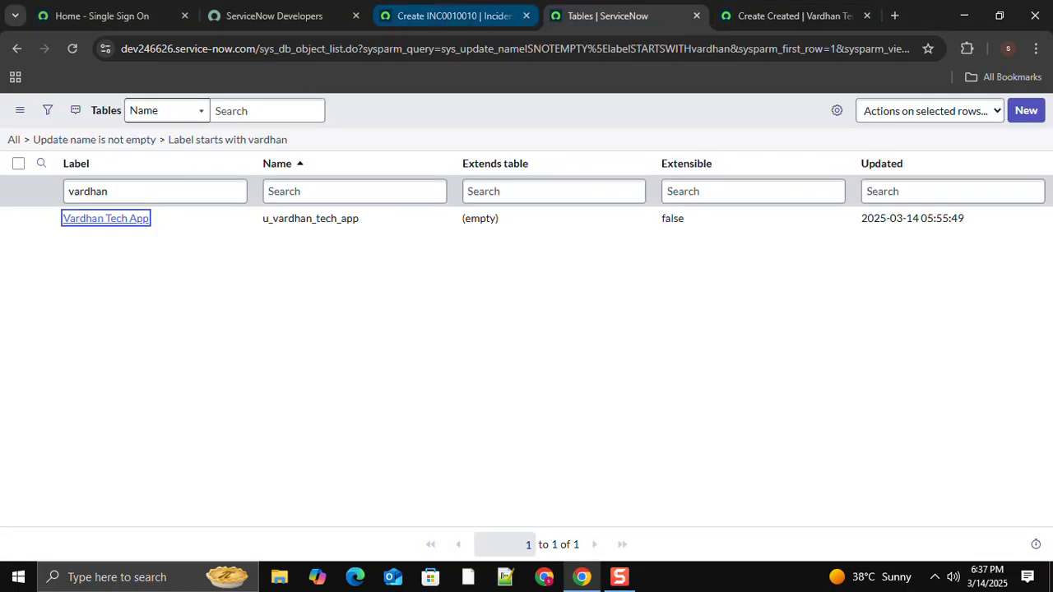
click(452, 15)
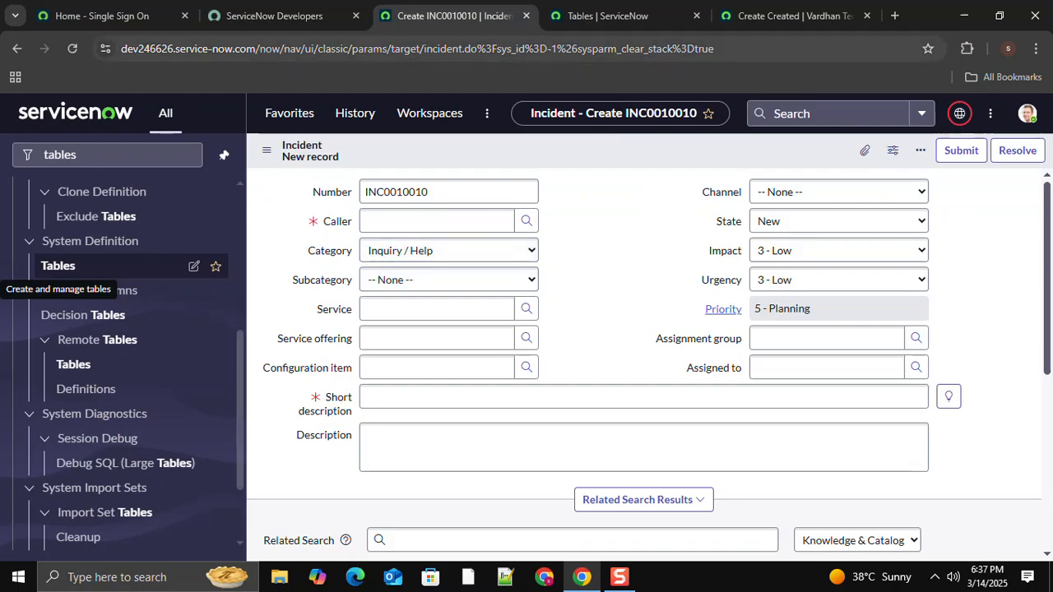
click(790, 16)
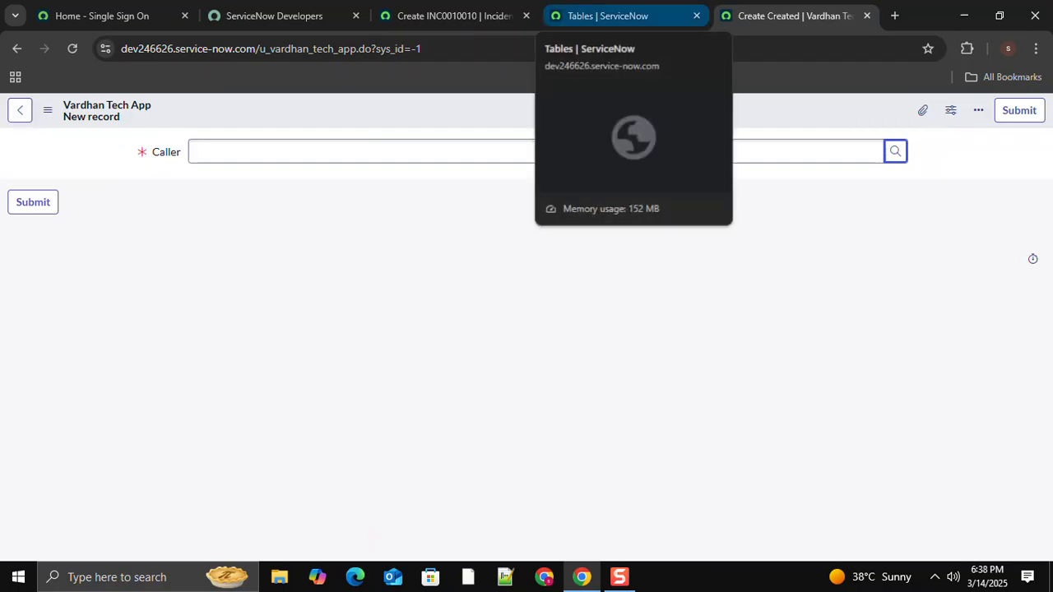
click(609, 16)
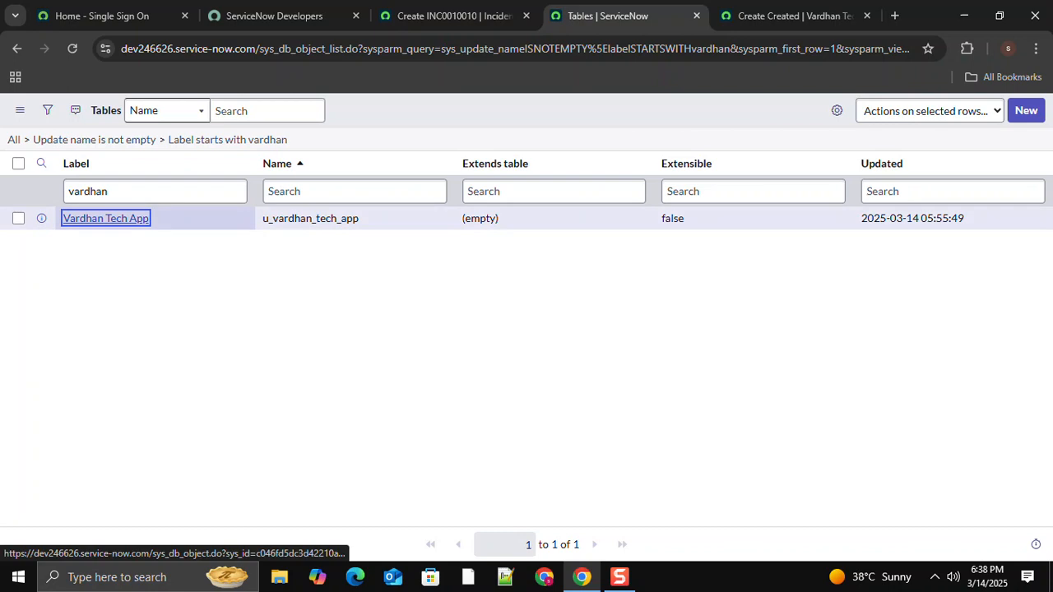
Open the Vardhan Tech App table record in another browser tab and start a new column in its column list
middle_click(106, 218)
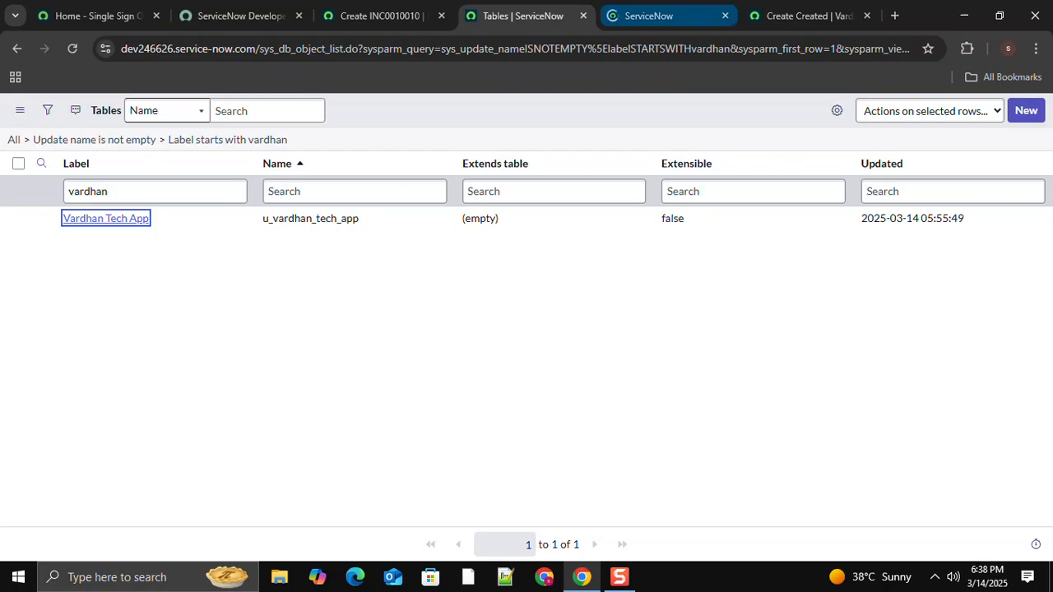
key(ctrl+Tab)
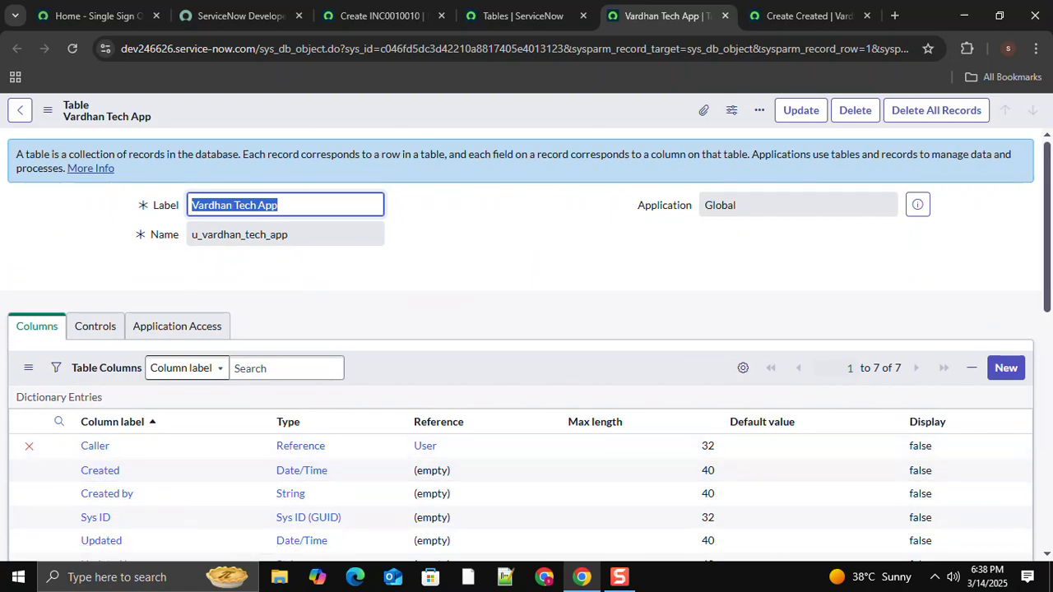
click(1006, 368)
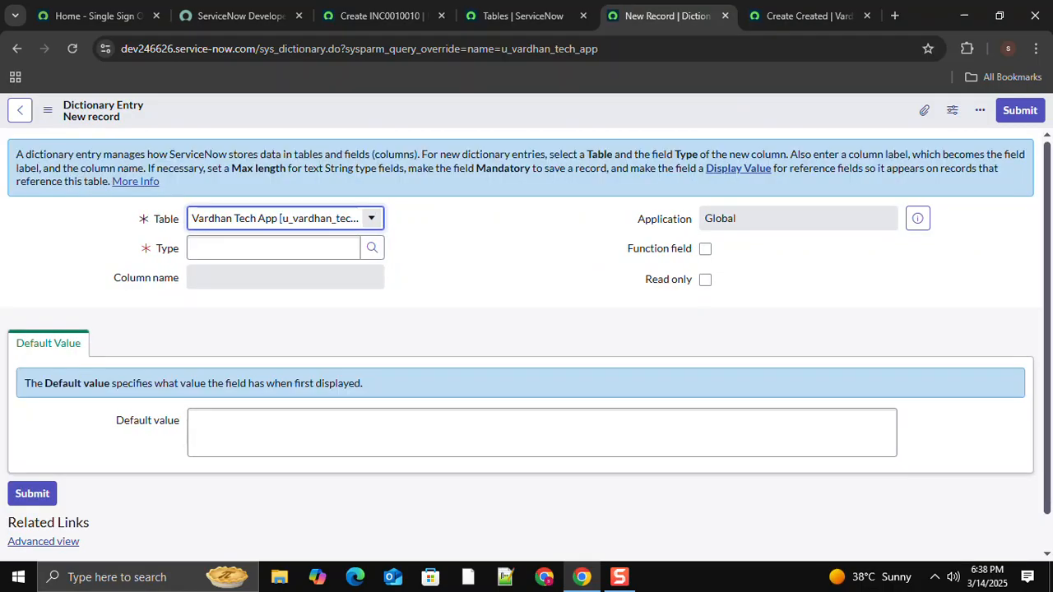
click(274, 247)
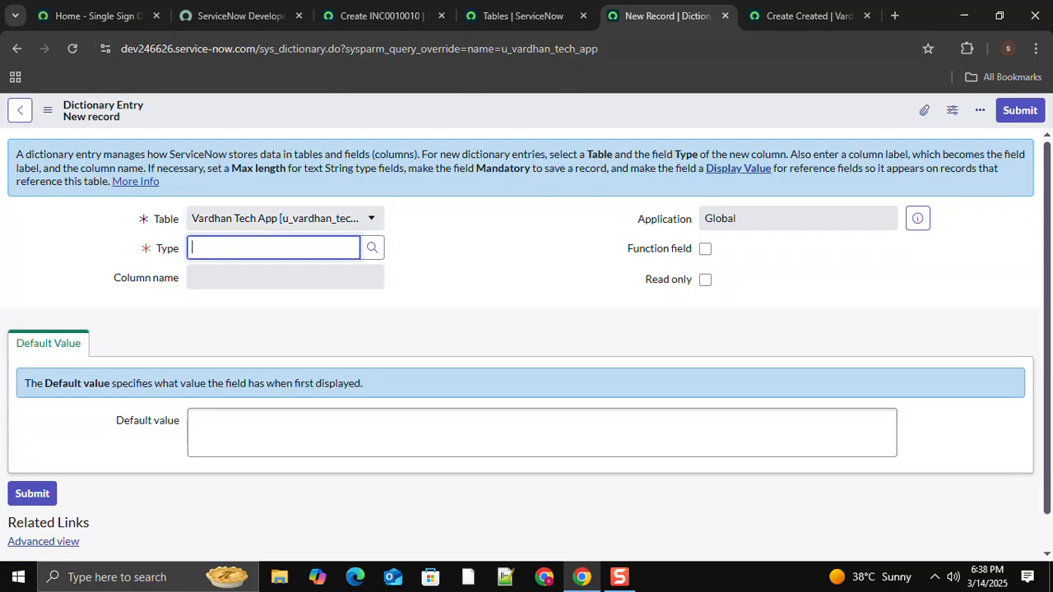
Check the Category field's choices on the incident form and return to the new dictionary entry
click(379, 15)
click(448, 250)
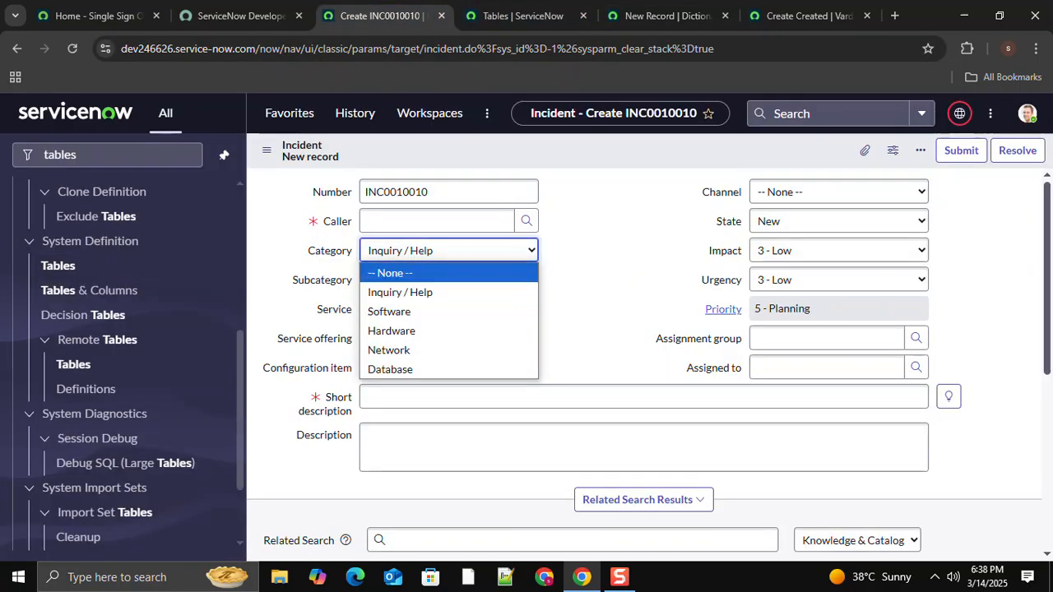
key(Escape)
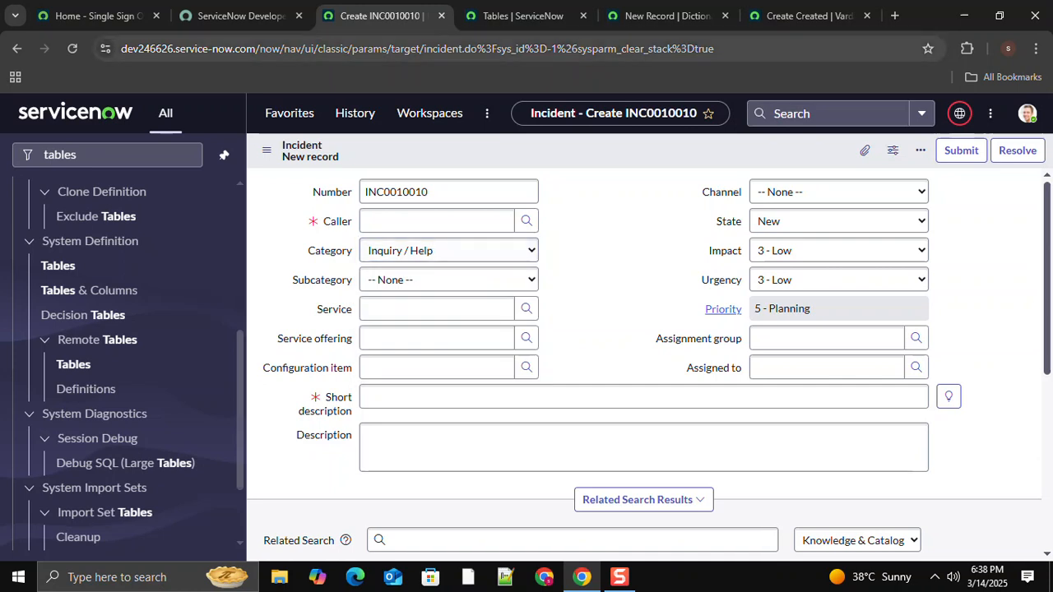
click(810, 16)
click(666, 16)
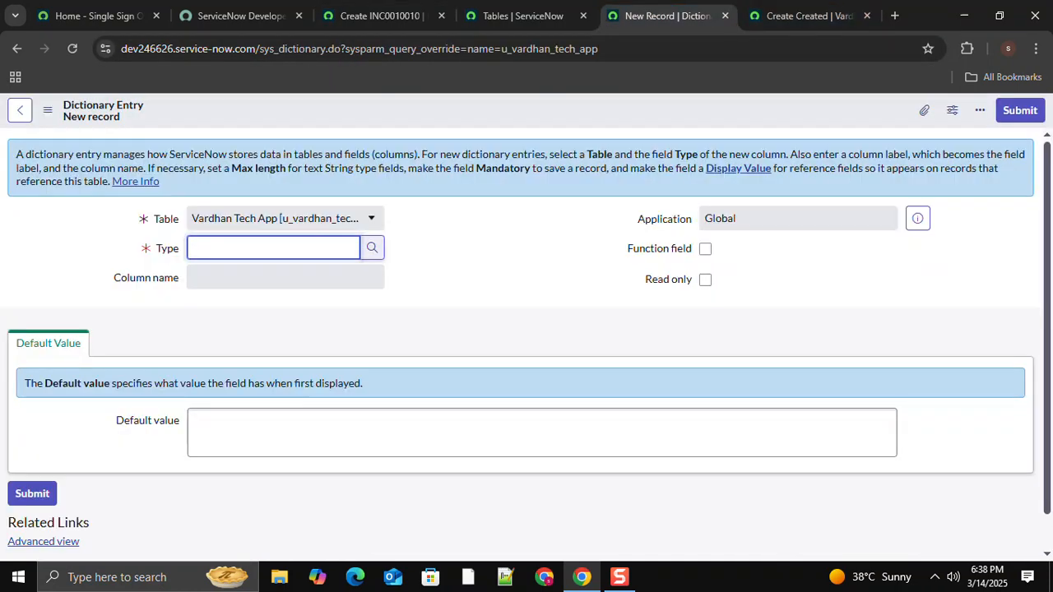
Set the new column's type to Choice and its label to Category
text(cho)
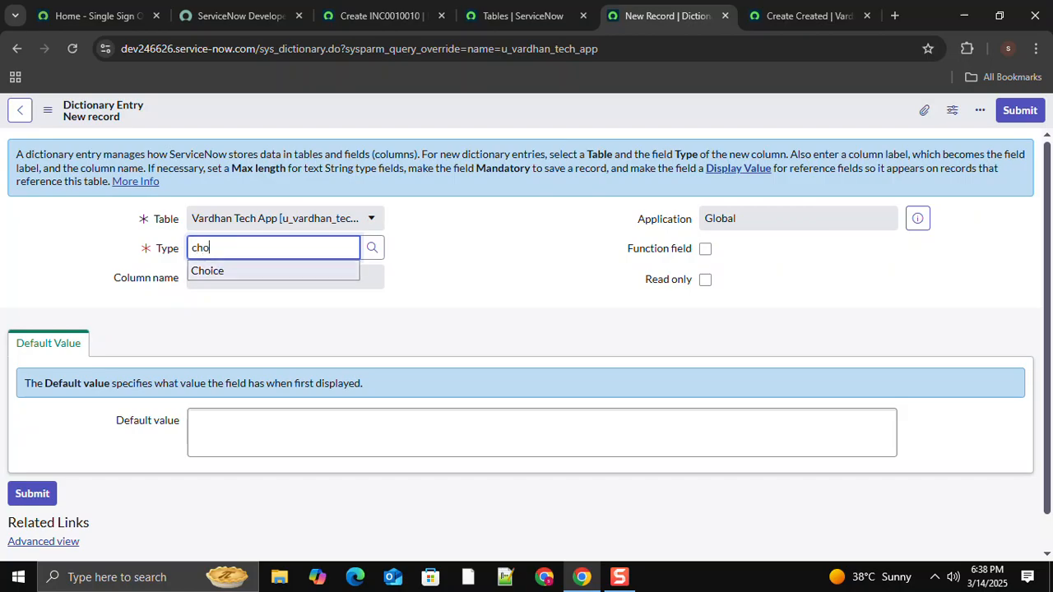
click(247, 271)
click(247, 276)
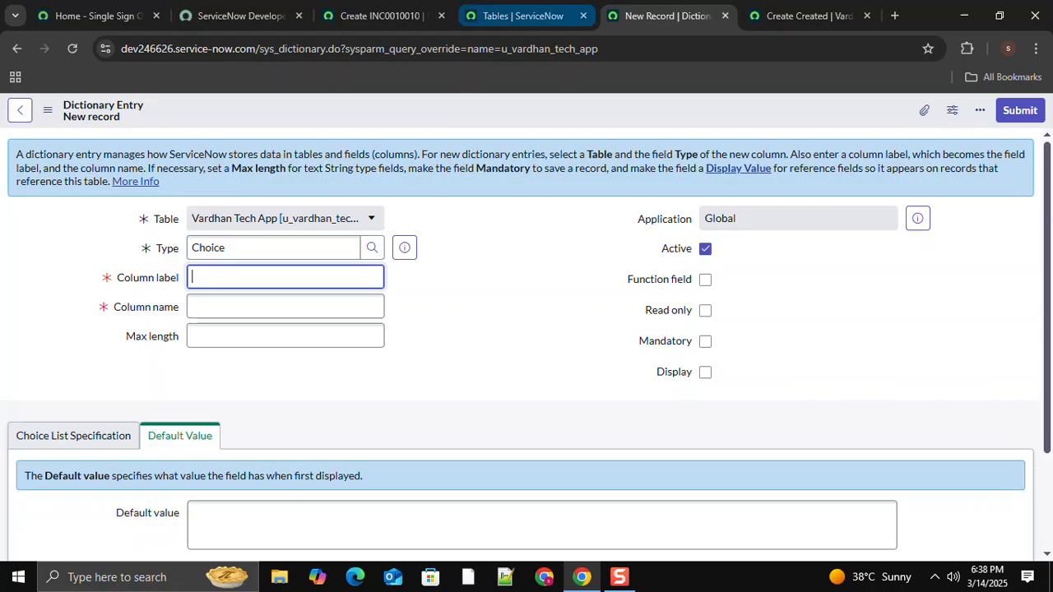
click(518, 16)
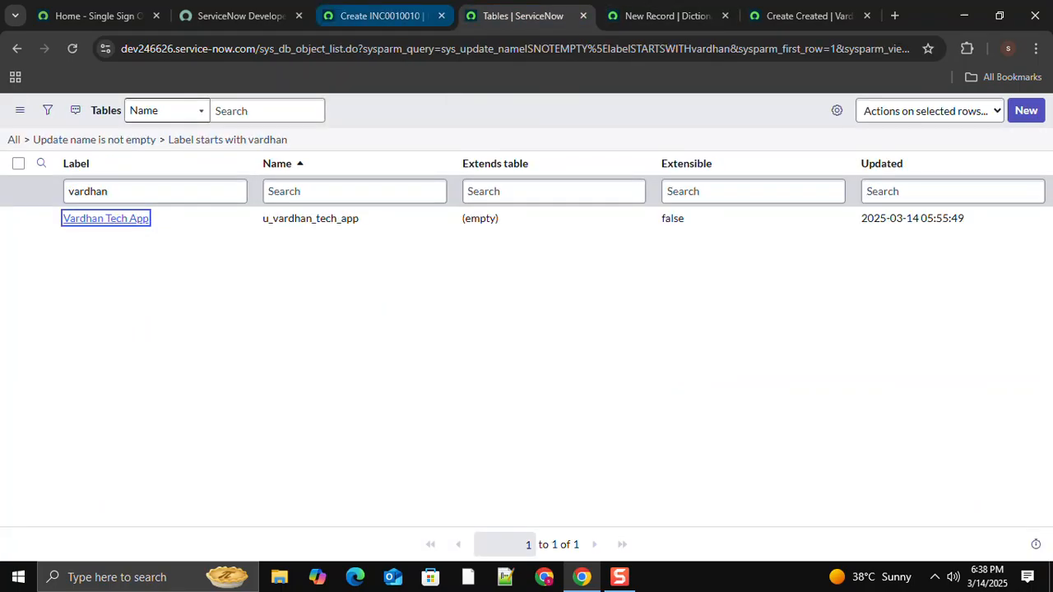
click(379, 16)
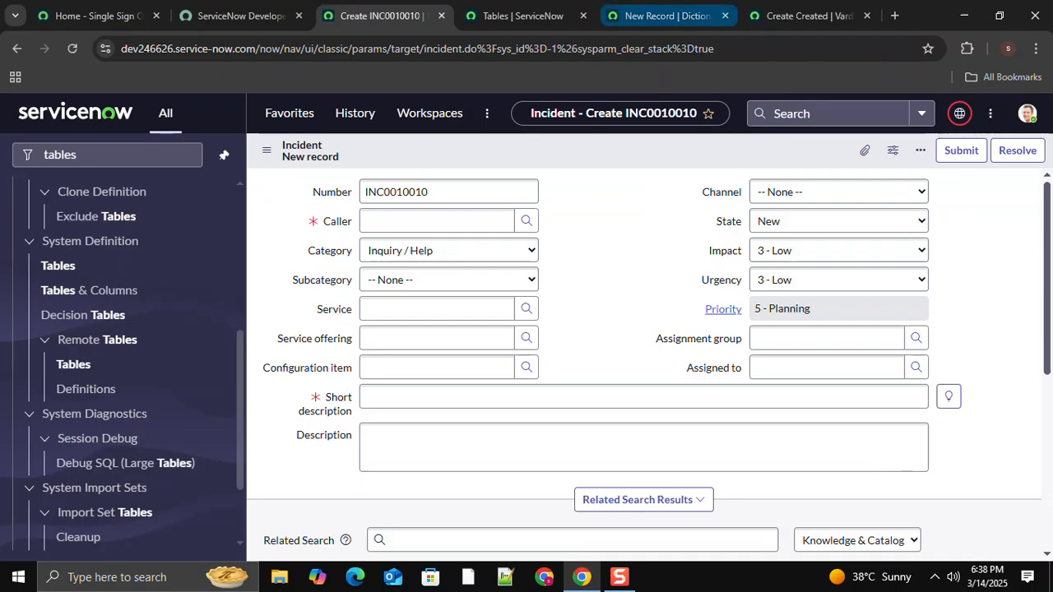
click(666, 16)
text(Ca)
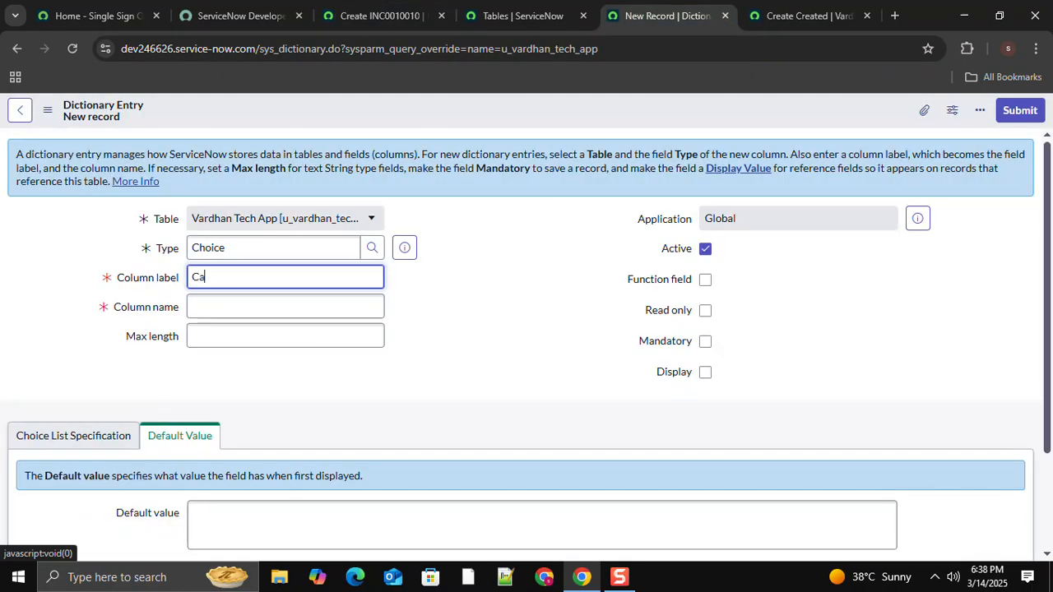
text(tegory)
key(Tab)
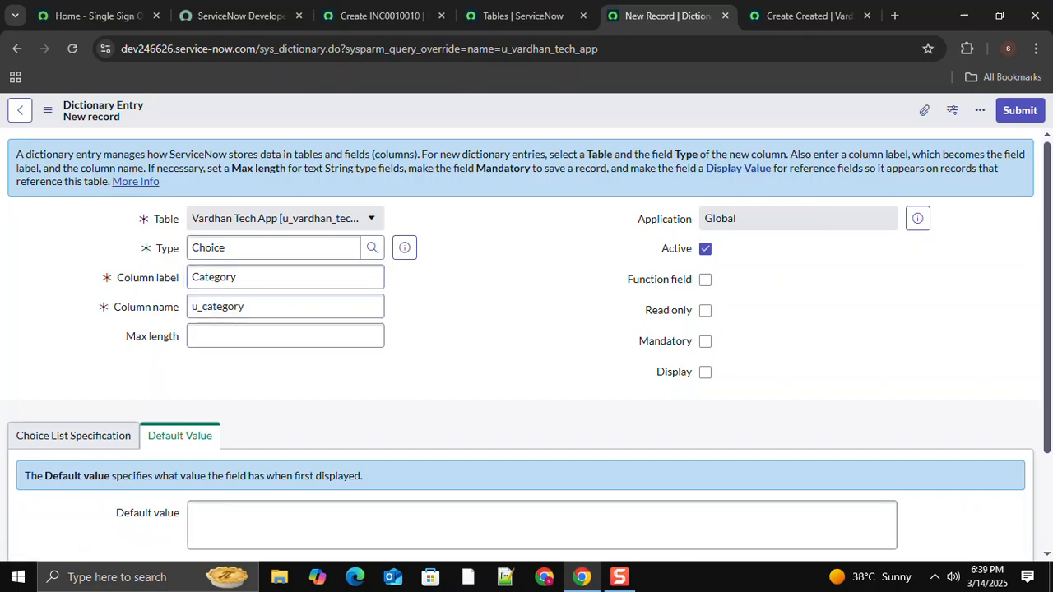
Set the Category column's max length to 50
click(380, 334)
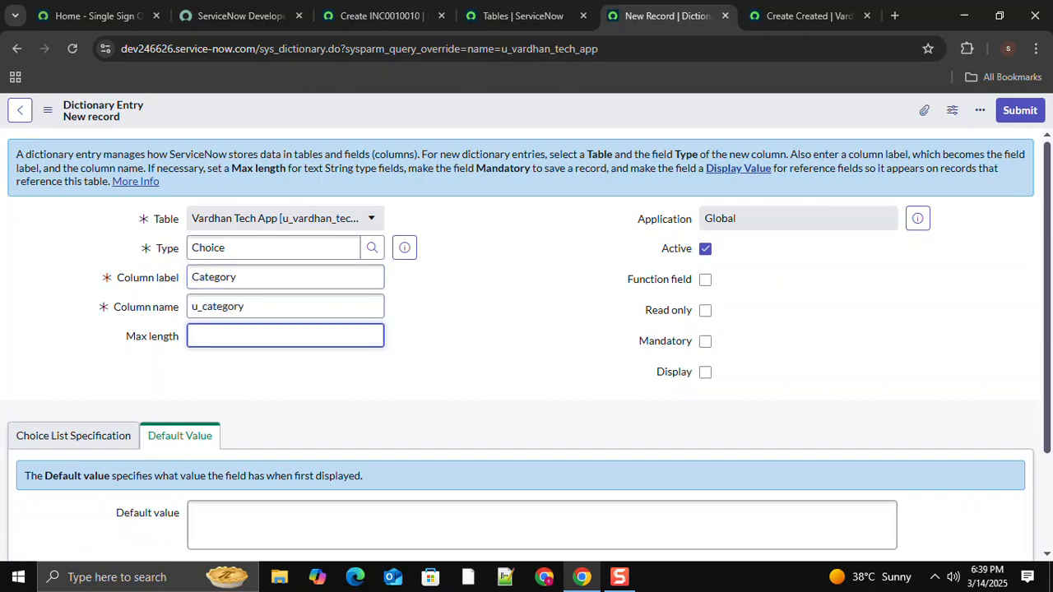
text(2)
key(BackSpace)
text(50)
key(Tab)
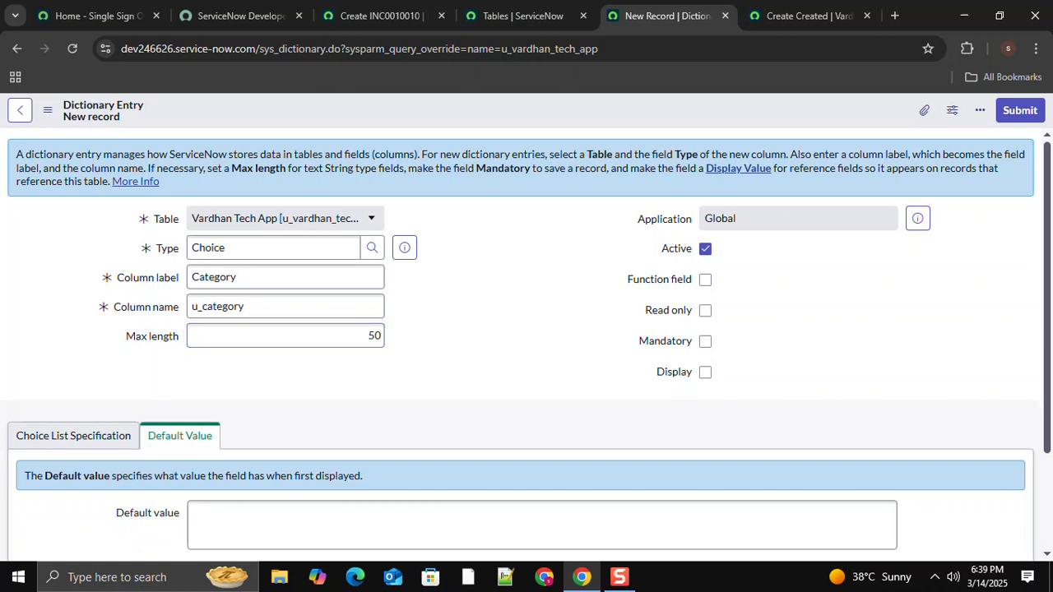
scroll(526, 329, down, 1)
scroll(527, 329, down, 1)
scroll(527, 329, up, 2)
right_click(501, 110)
click(529, 121)
drag(1047, 329, 1047, 424)
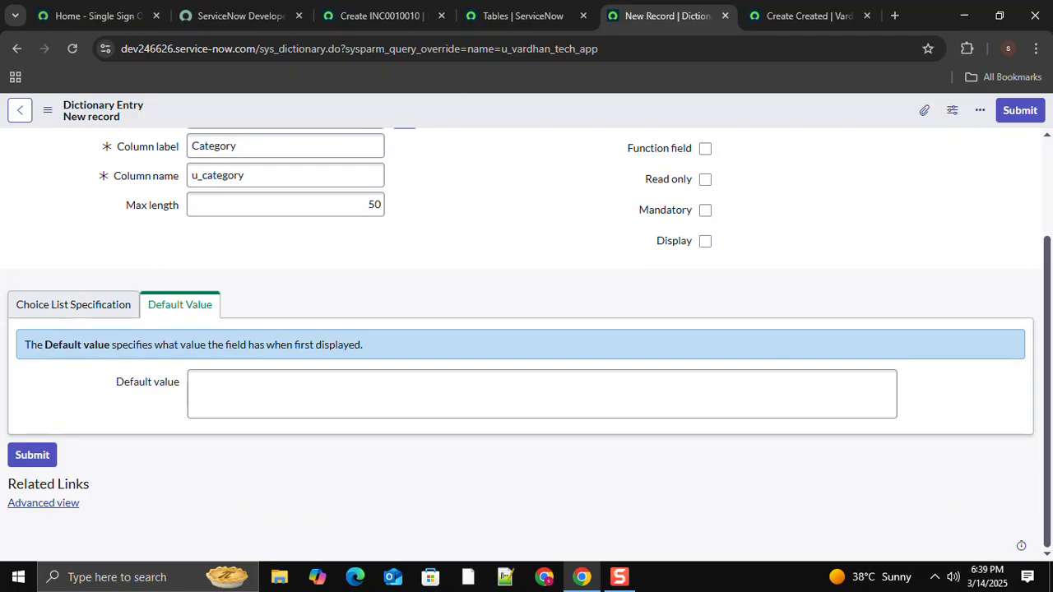
Review the incident form's Category options again without changing the selection, and go back to the Category dictionary entry
click(380, 16)
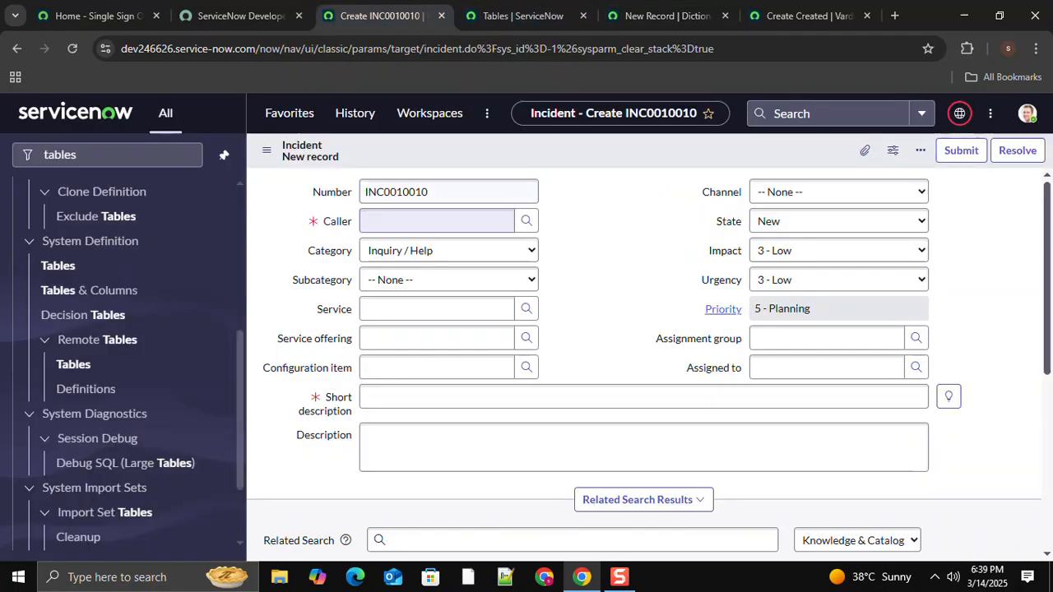
click(449, 251)
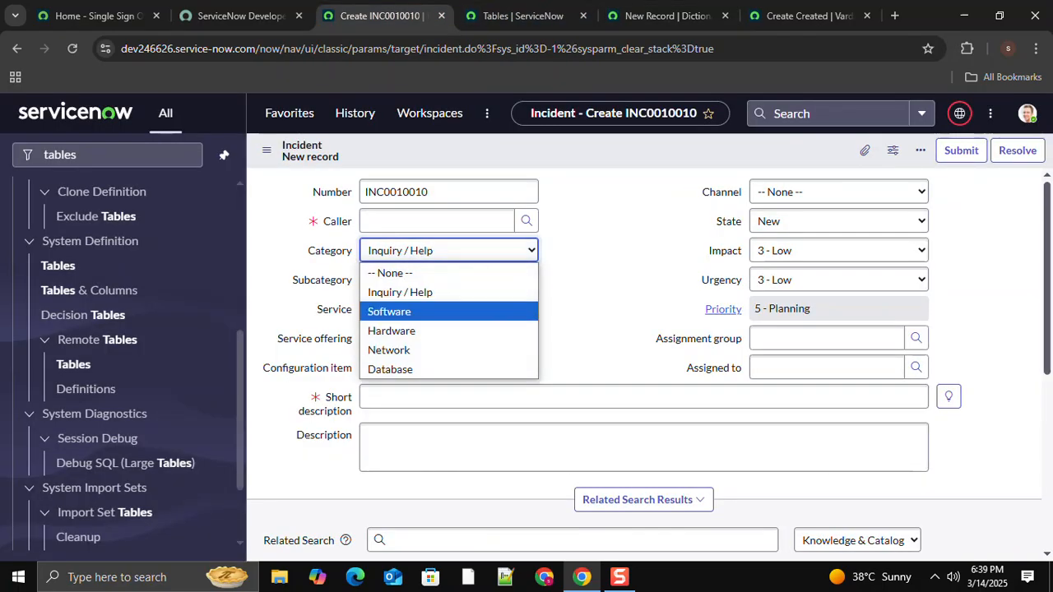
key(Down)
key(Down)
key(Home)
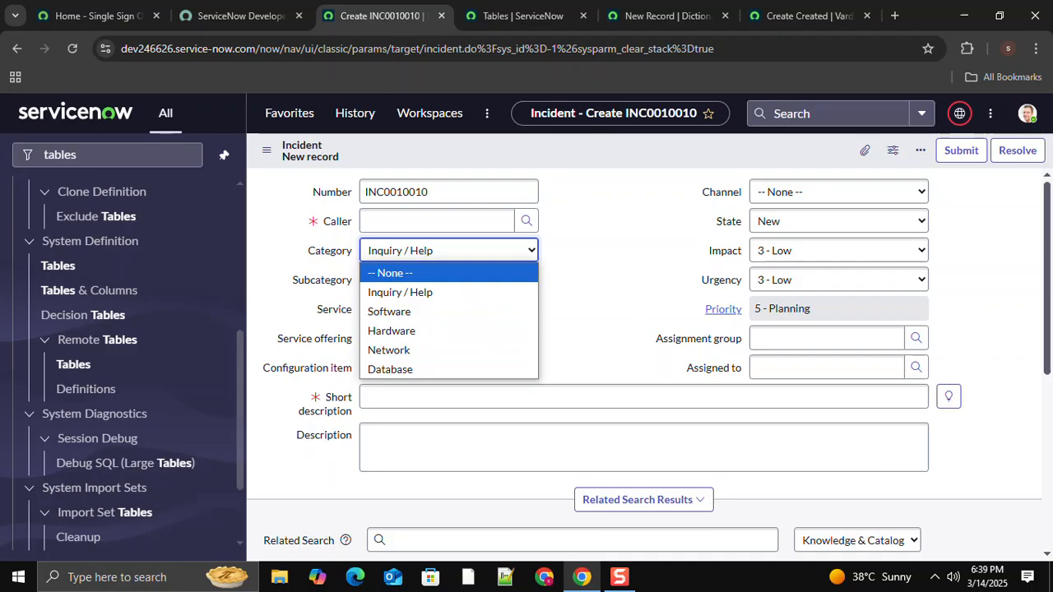
key(Escape)
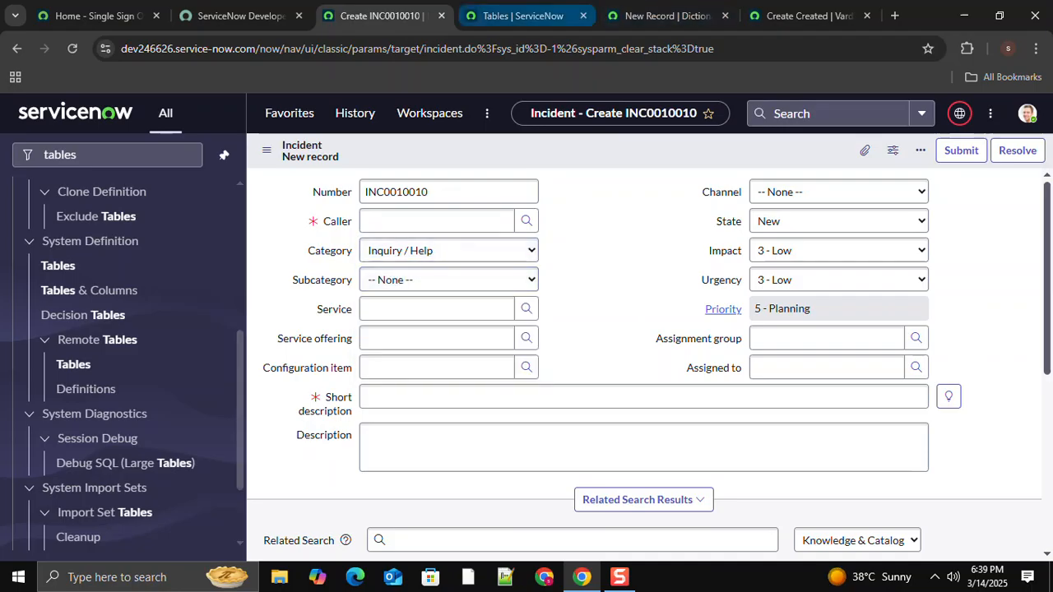
click(667, 16)
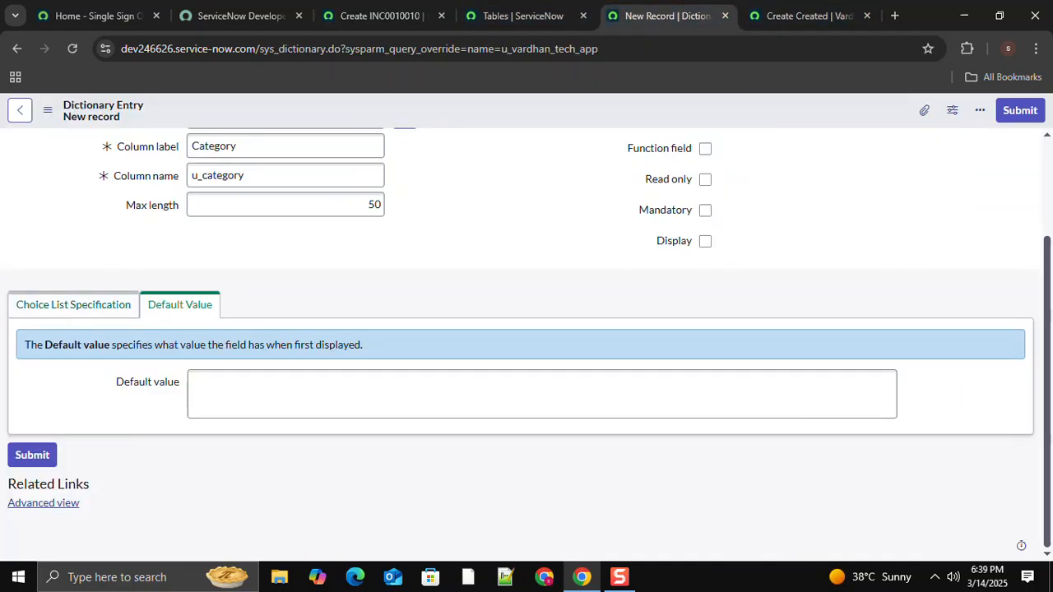
Show the Category entry's Choice List Specification and save the record while keeping it open
click(73, 304)
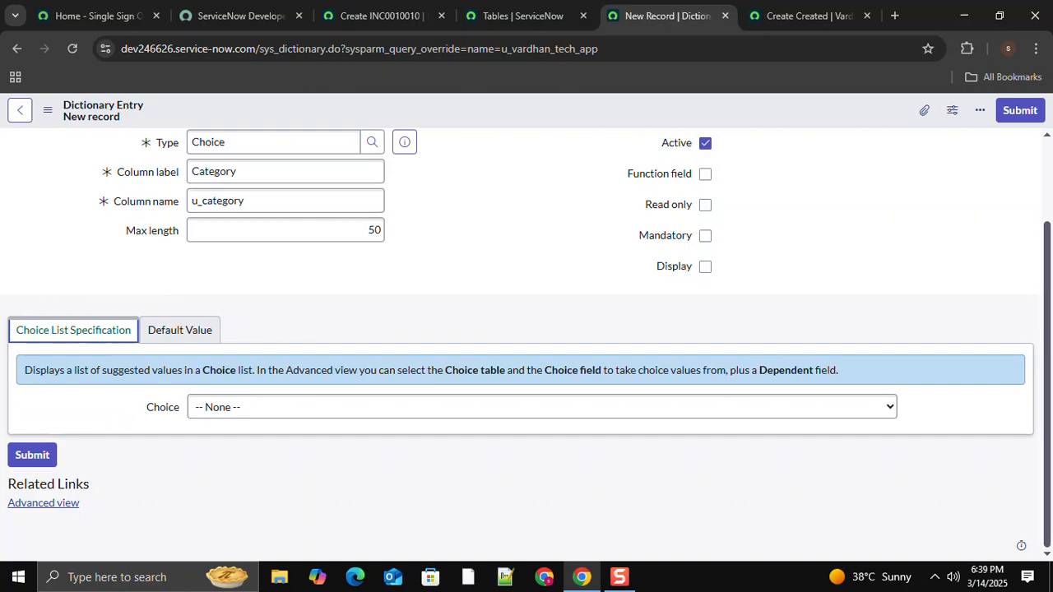
right_click(511, 112)
click(540, 124)
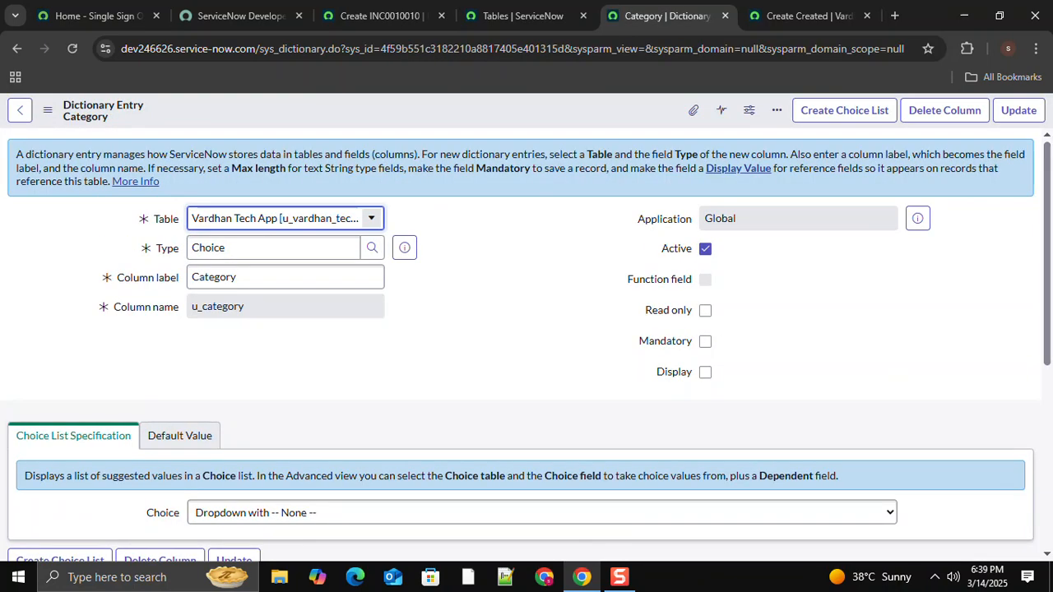
Start a new choice record from the Category dictionary entry's Choices related list
scroll(705, 372, down, 3)
scroll(527, 346, down, 2)
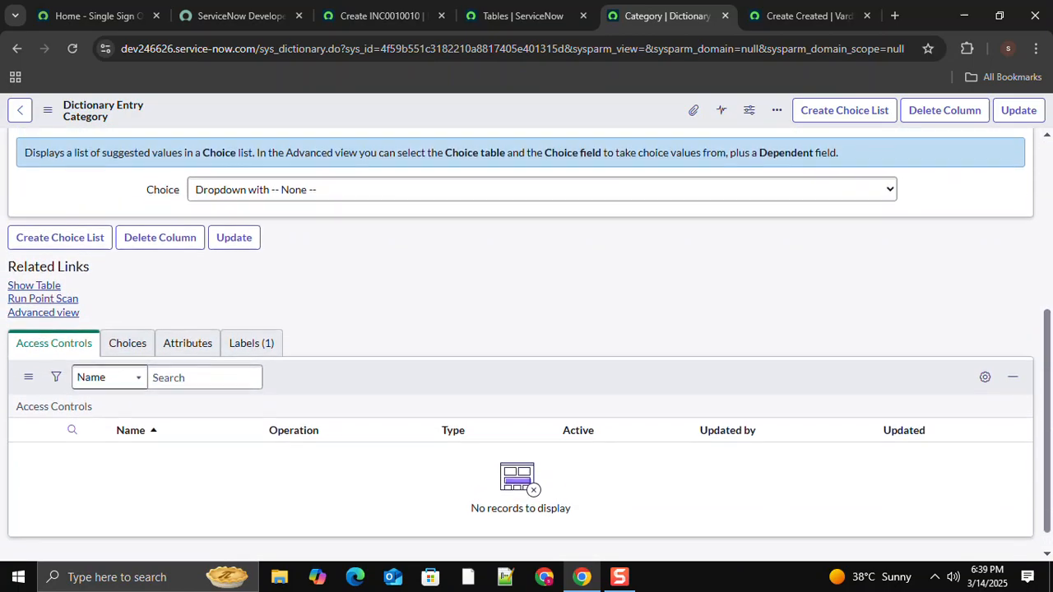
scroll(527, 346, up, 4)
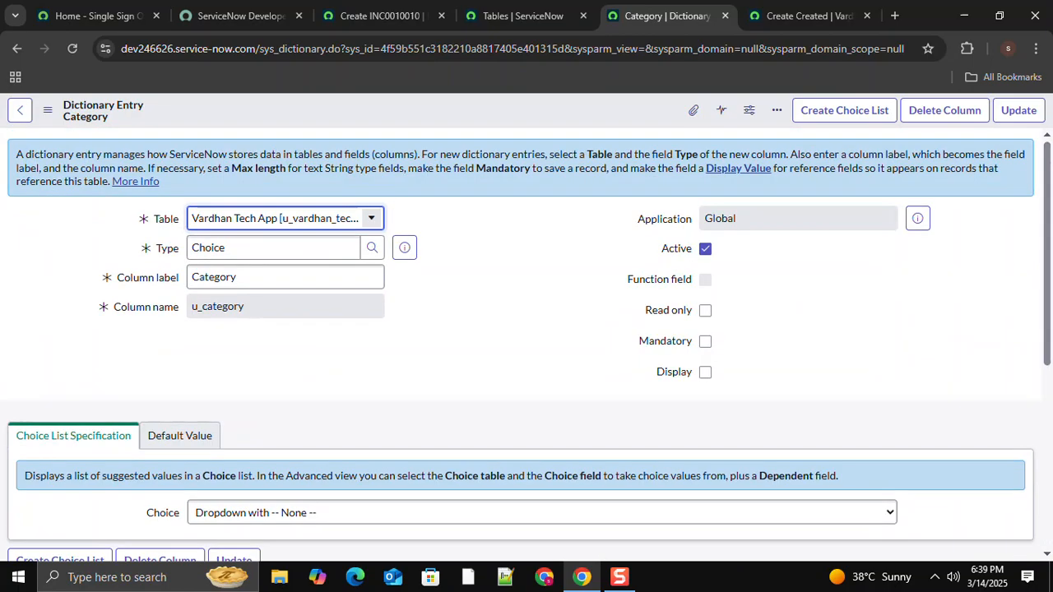
scroll(527, 345, down, 4)
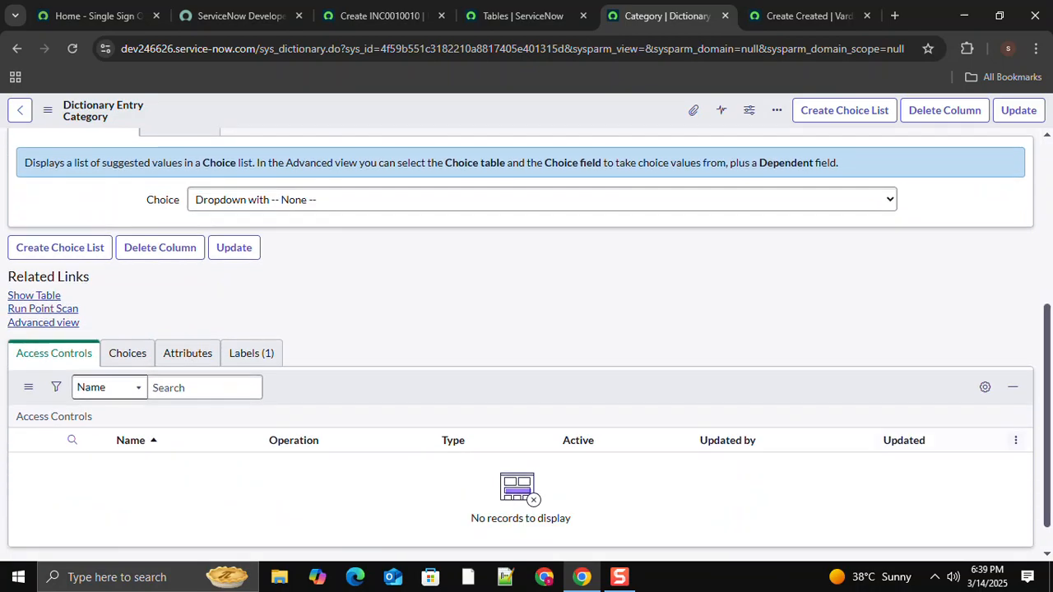
click(128, 353)
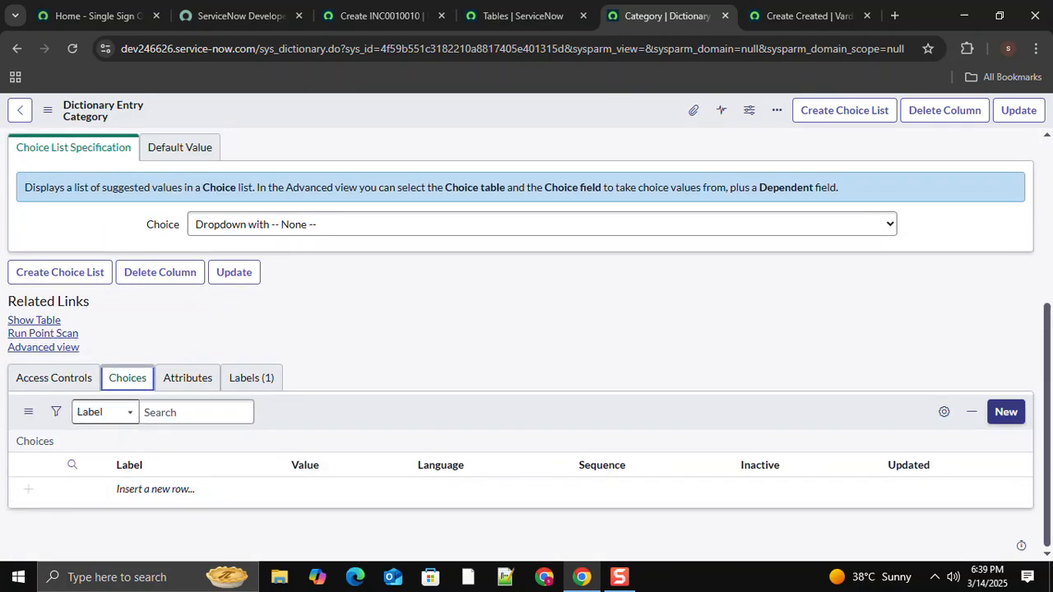
click(1005, 411)
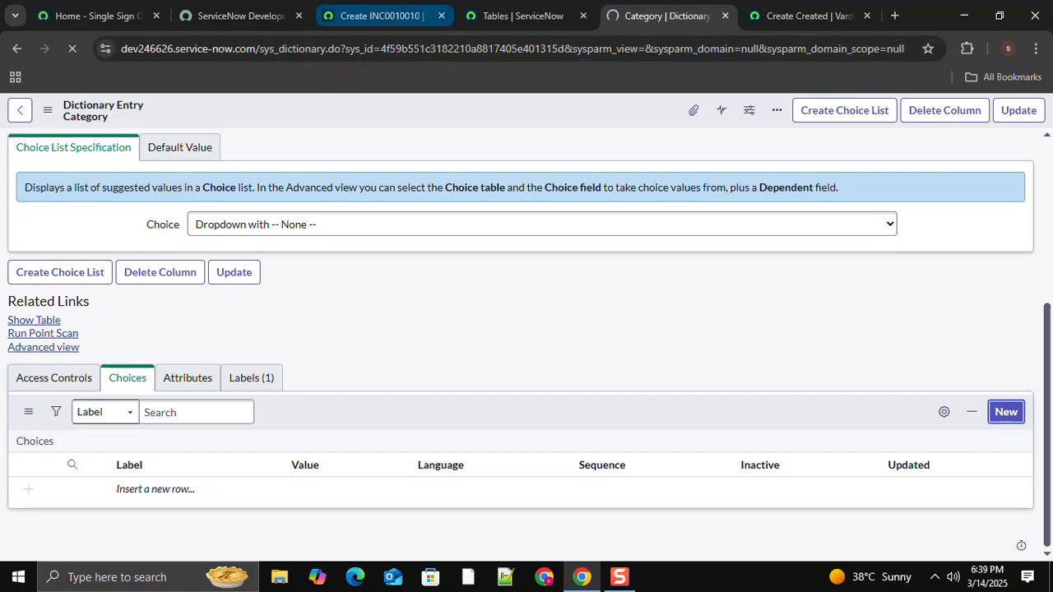
click(382, 16)
click(658, 16)
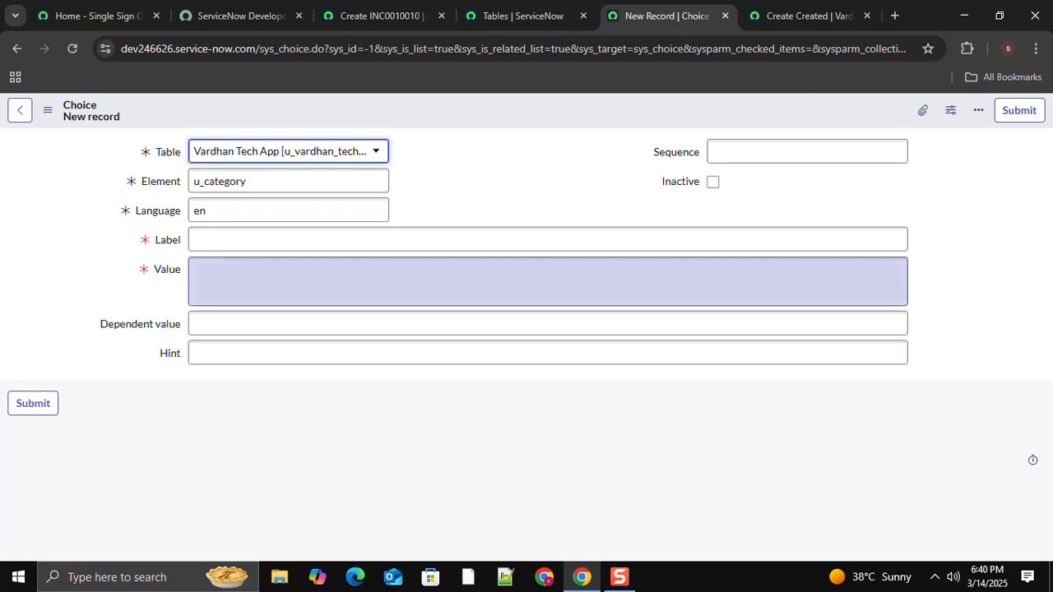
Set the new choice's label and value to Inquiry/Help and save the record while keeping it open
click(548, 239)
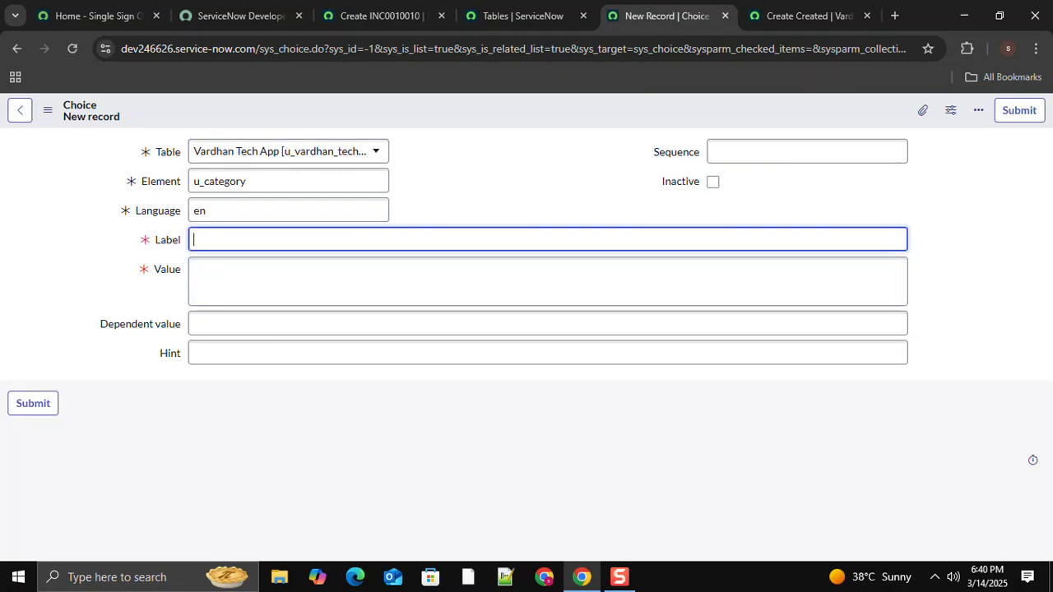
text(Inquiery/Help)
key(ctrl+a)
key(ctrl+c)
key(Tab)
key(ctrl+v)
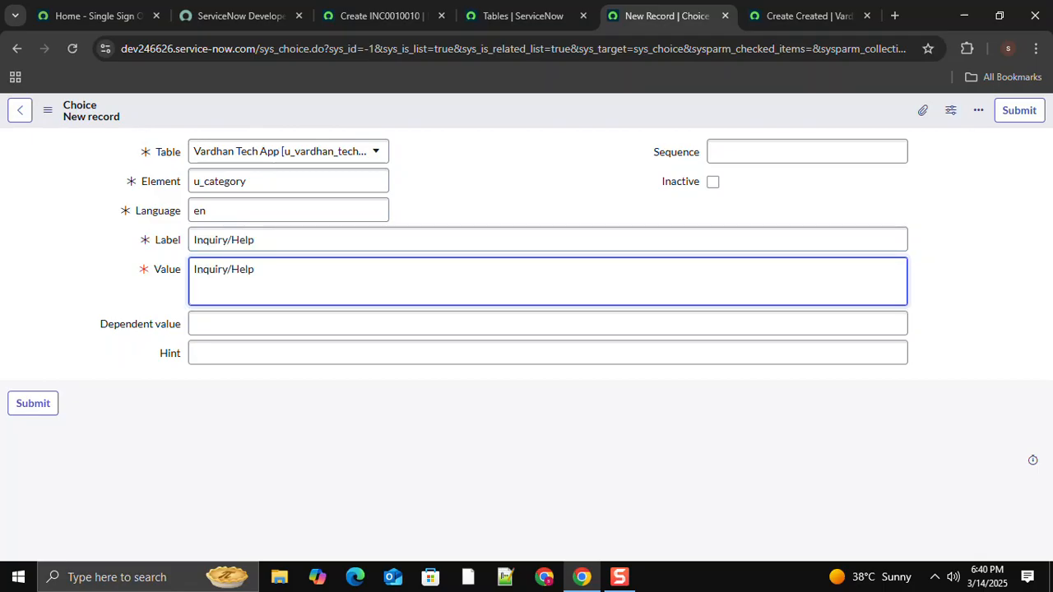
right_click(576, 115)
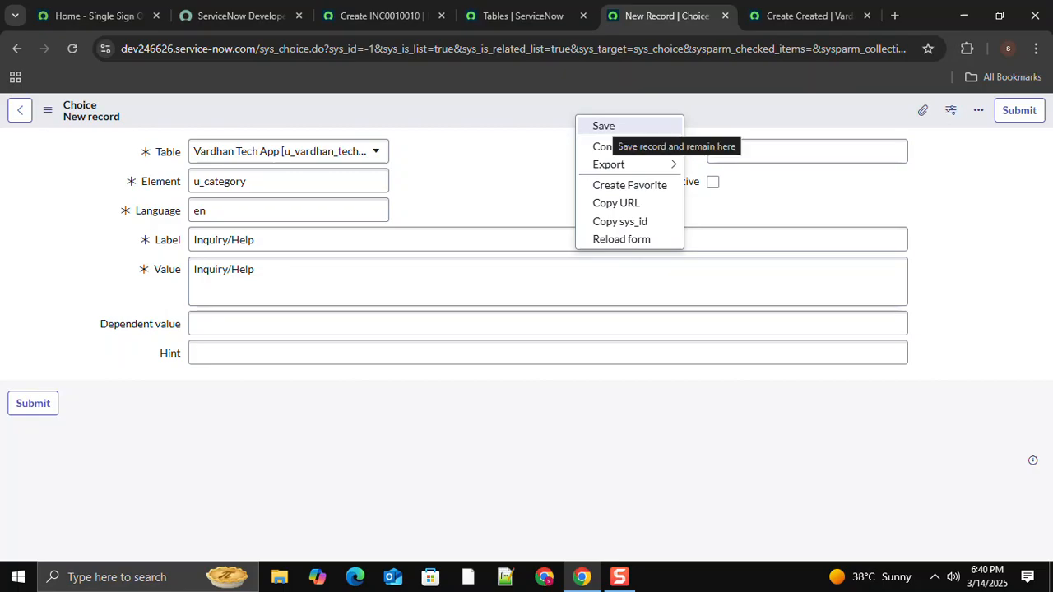
click(604, 126)
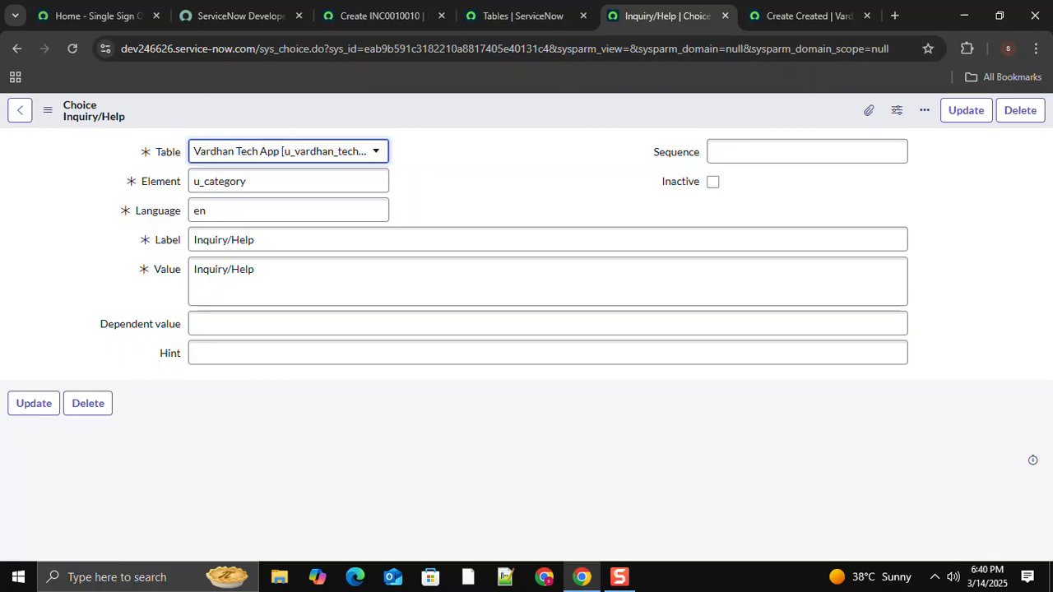
Check the incident form's Category options, then add a Software choice with matching label and value as a copy of Inquiry/Help, staying on the new record
click(378, 16)
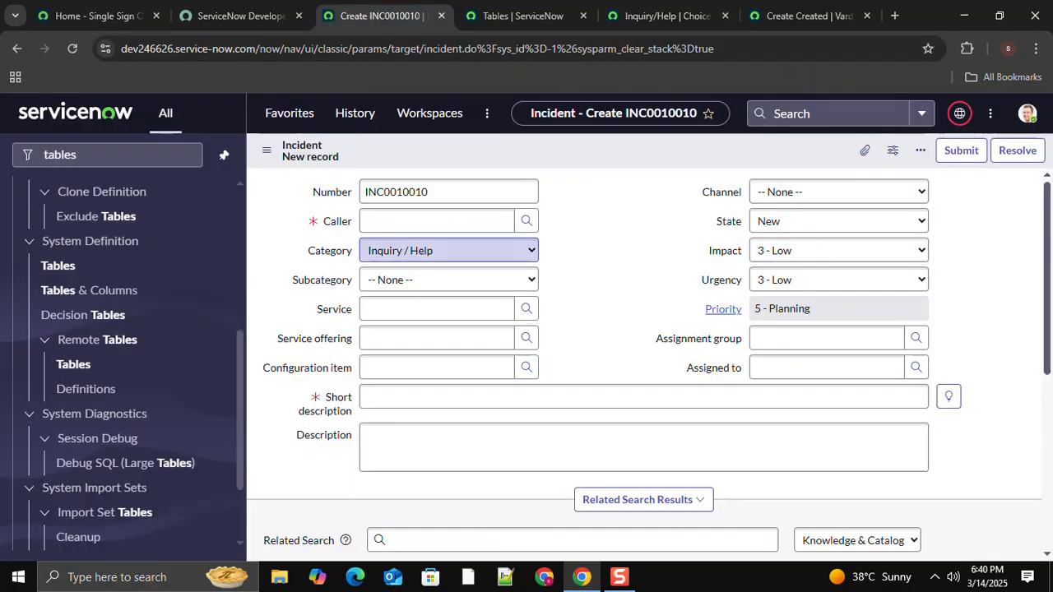
click(449, 250)
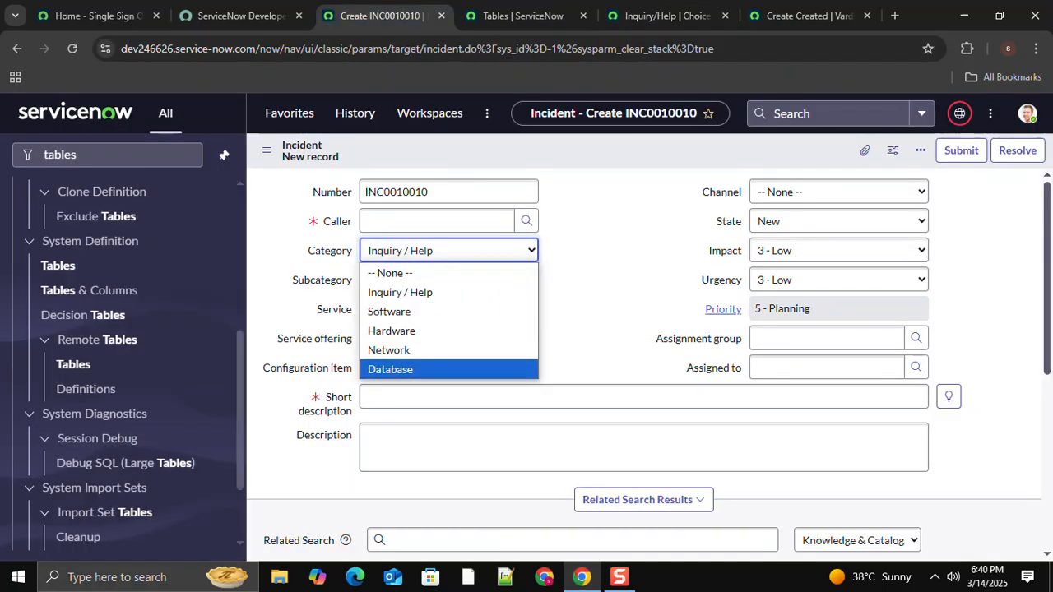
click(662, 16)
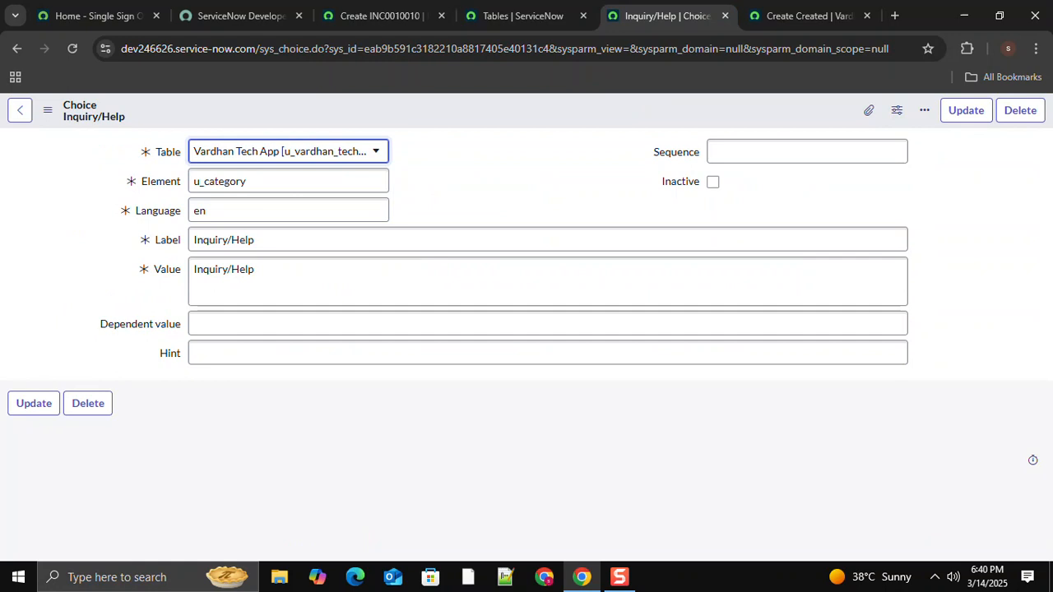
click(296, 239)
key(ctrl+a)
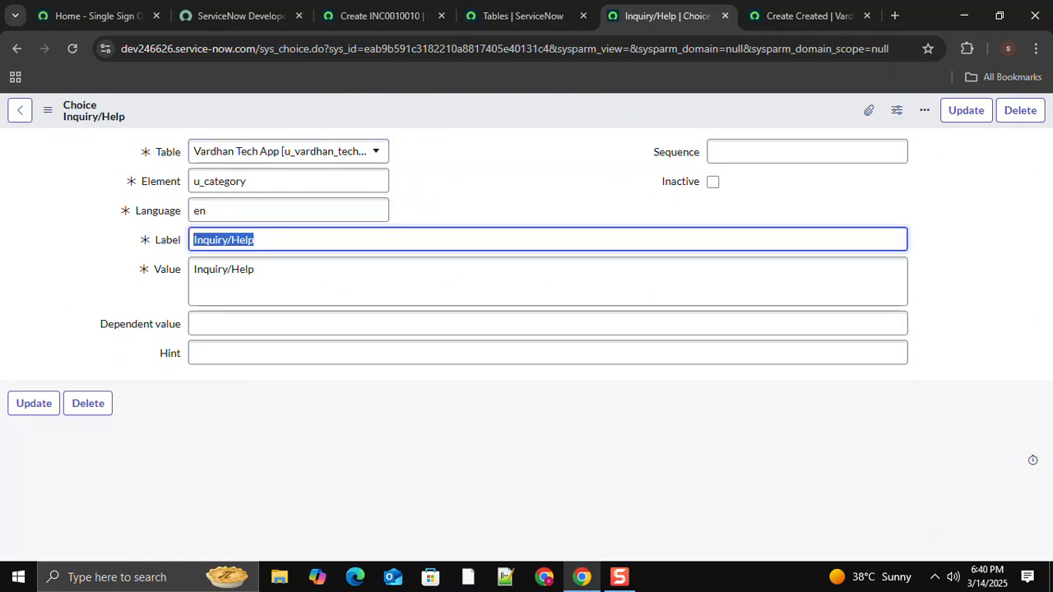
text(So)
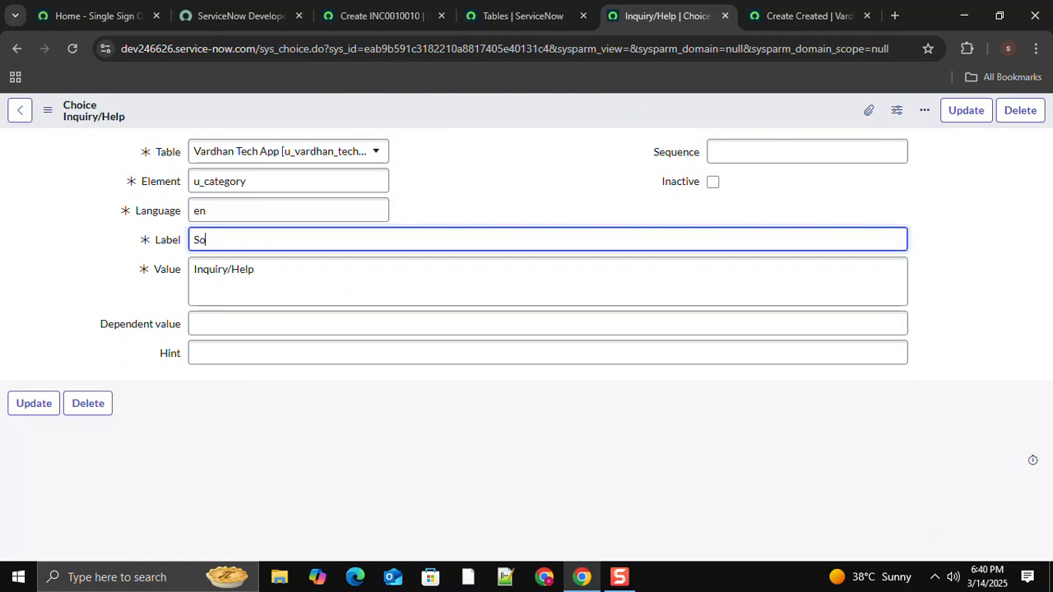
text(ftware)
key(Tab)
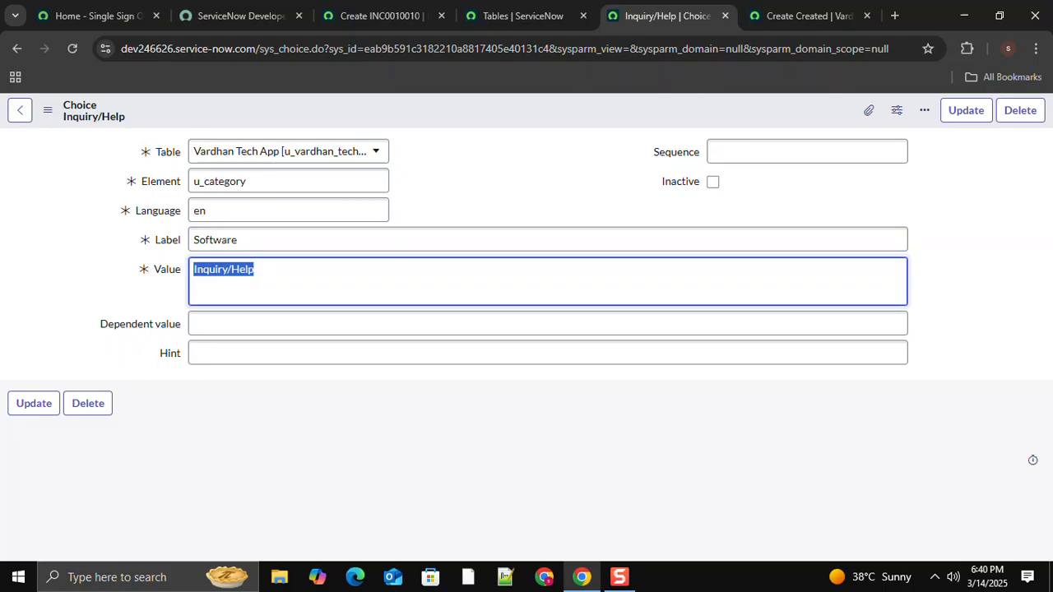
key(BackSpace)
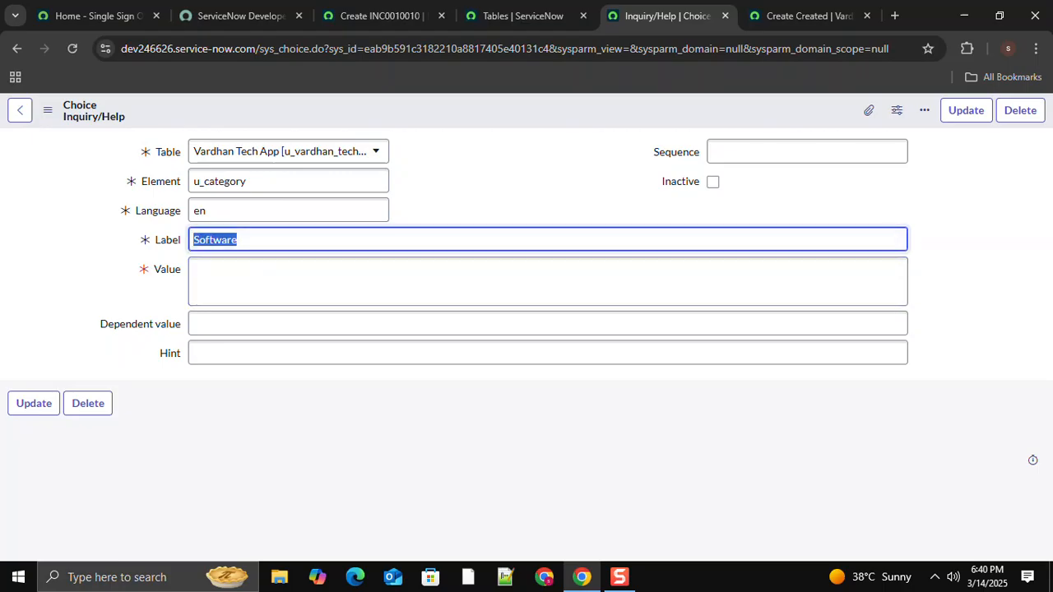
text(Software)
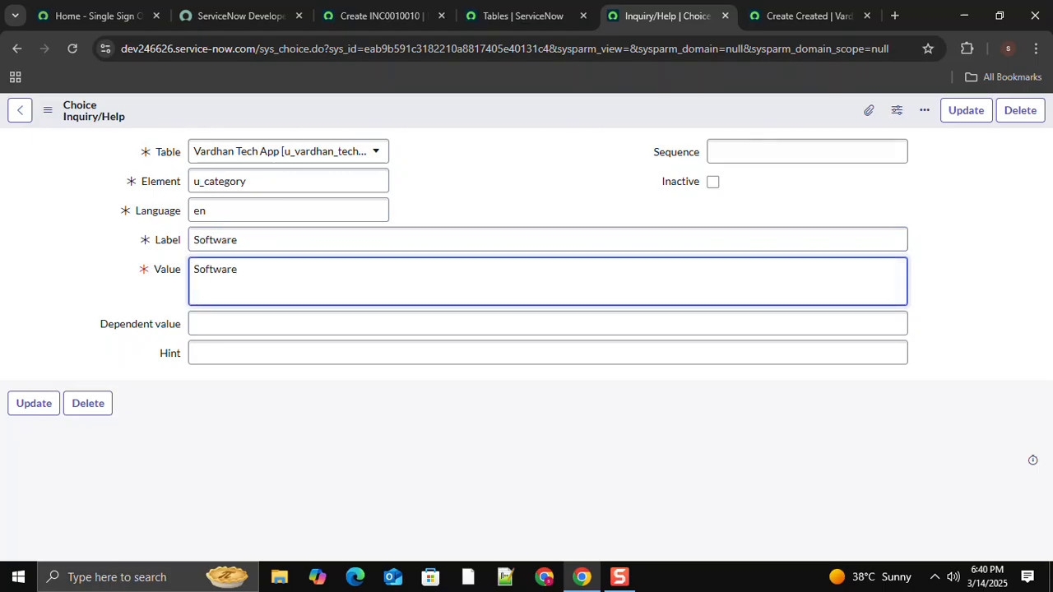
right_click(544, 112)
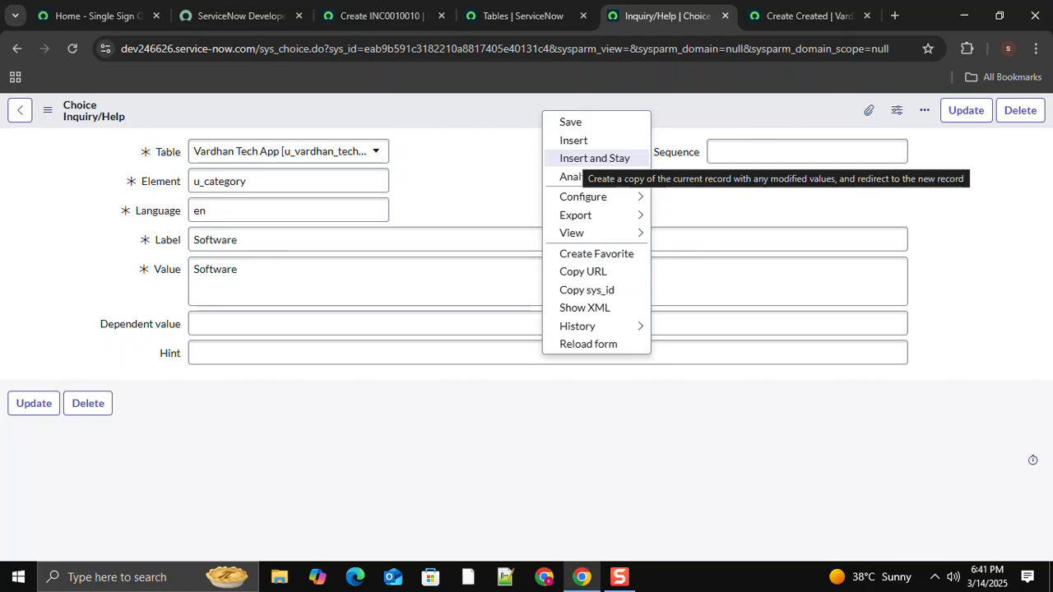
click(594, 158)
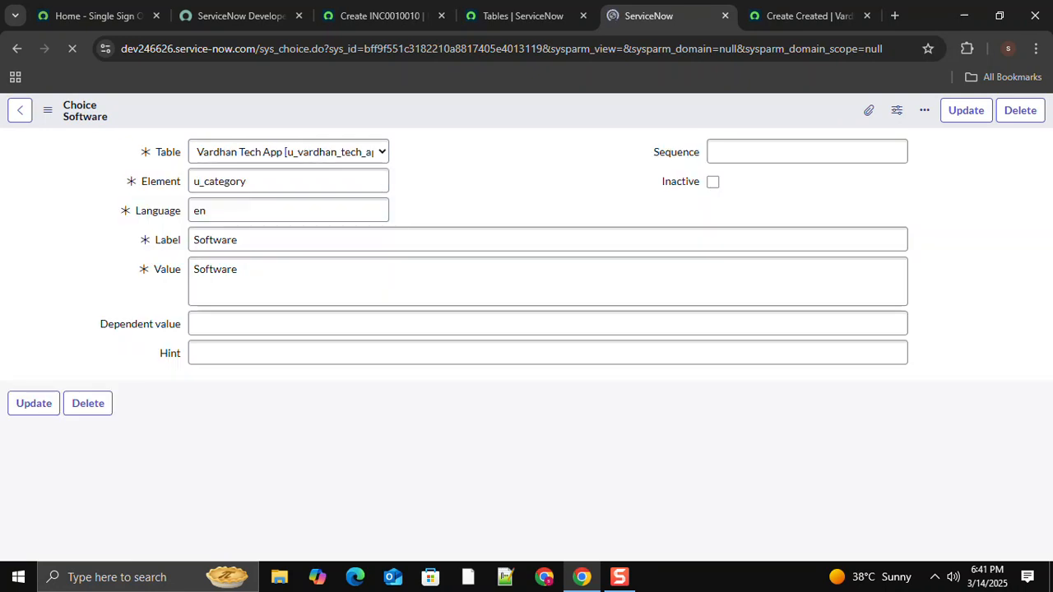
Change the label and value to Hardware and insert it as a new choice, staying on the new record
drag(258, 240, 177, 240)
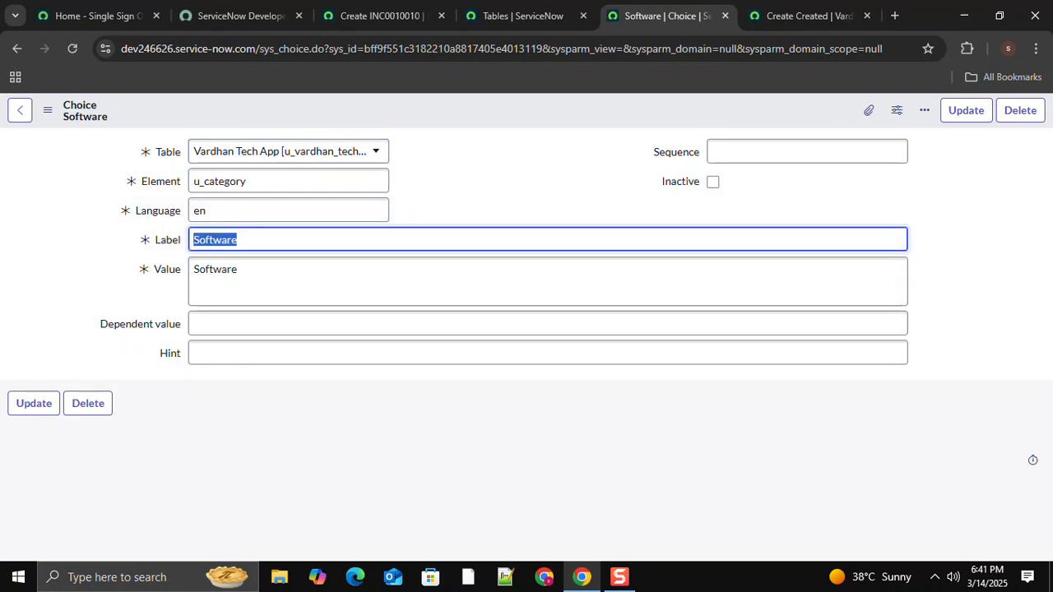
text(Hard)
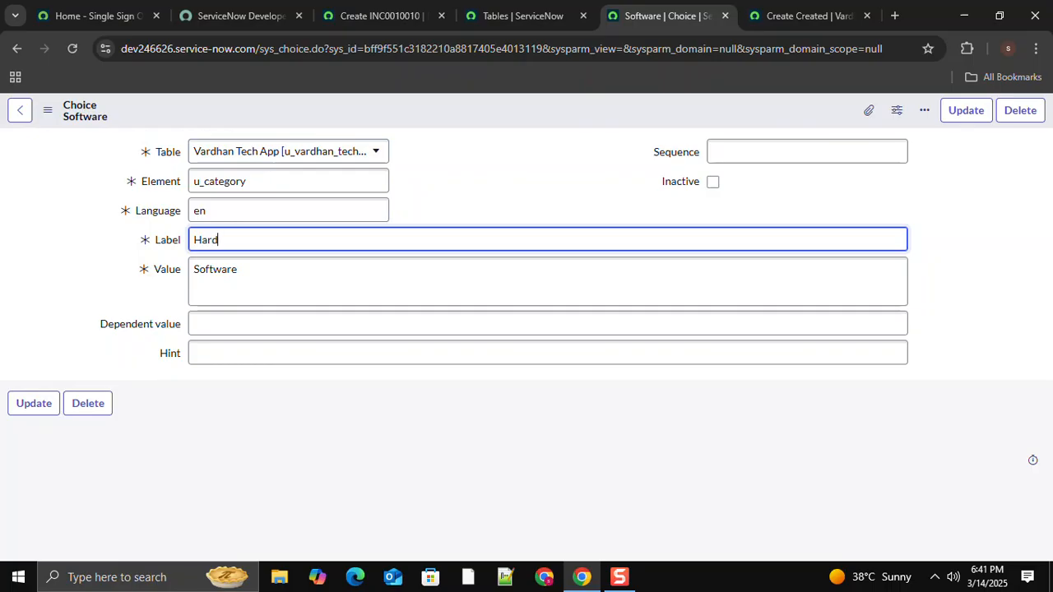
text(ware)
key(ctrl+a)
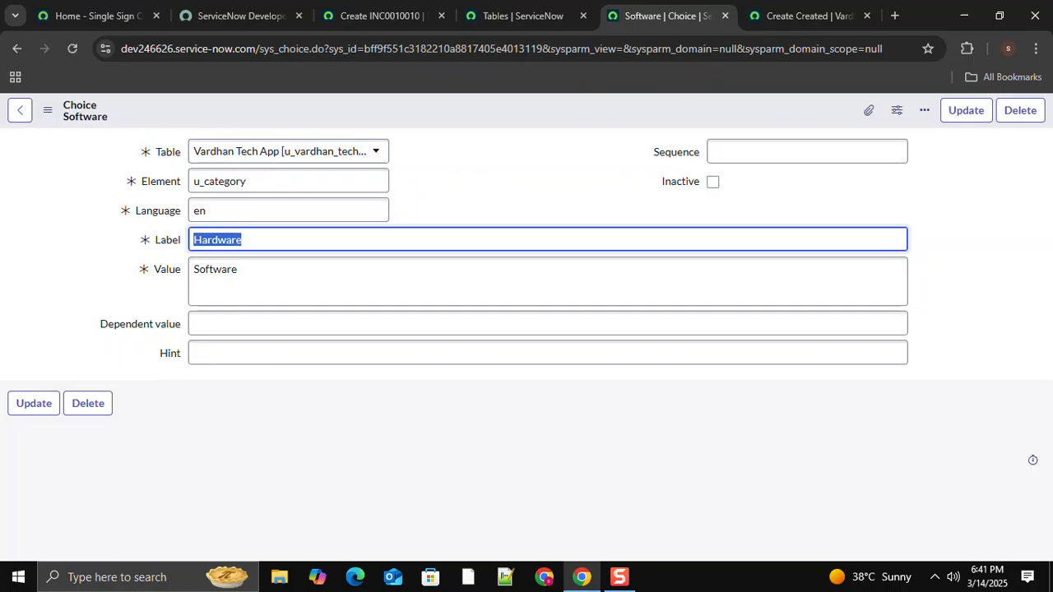
key(ctrl+c)
key(Tab)
key(ctrl+a)
key(ctrl+v)
right_click(482, 113)
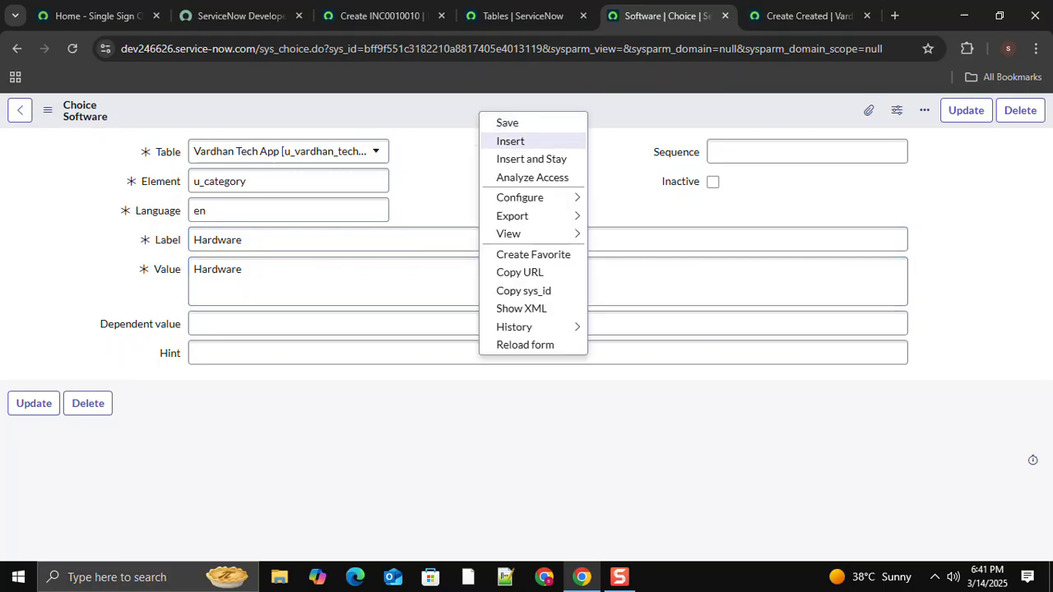
click(532, 159)
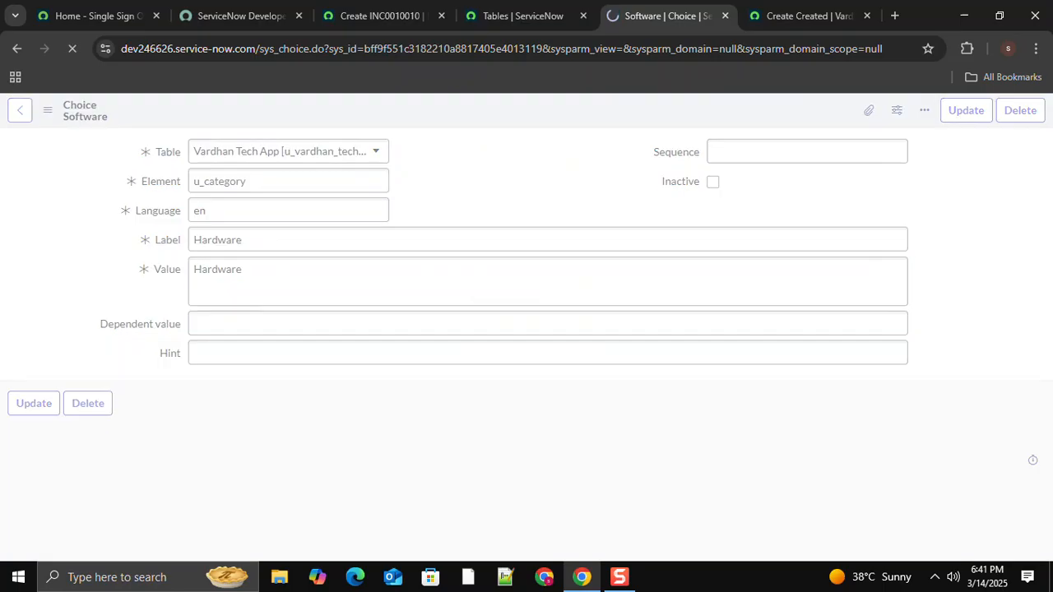
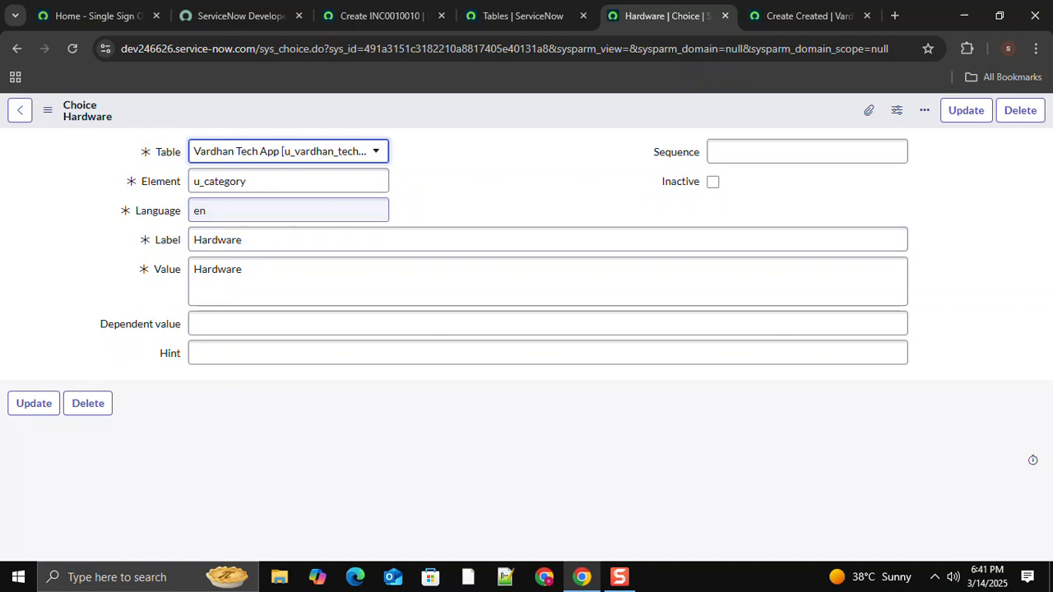
Recheck the incident form's Category options, and insert a Network choice with matching label and value as a copy of Hardware, staying on the new record
click(379, 16)
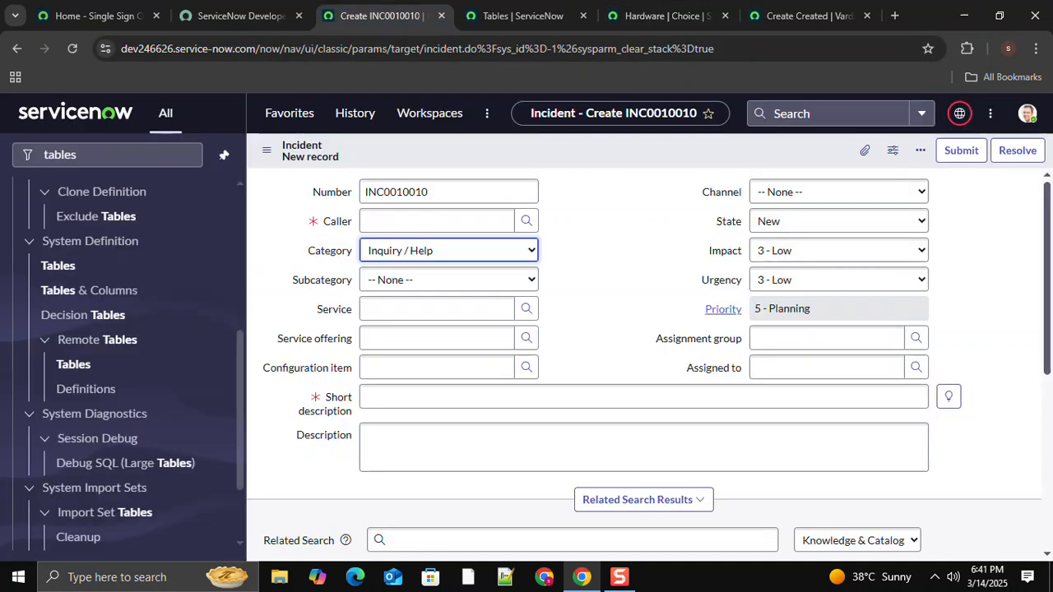
click(448, 250)
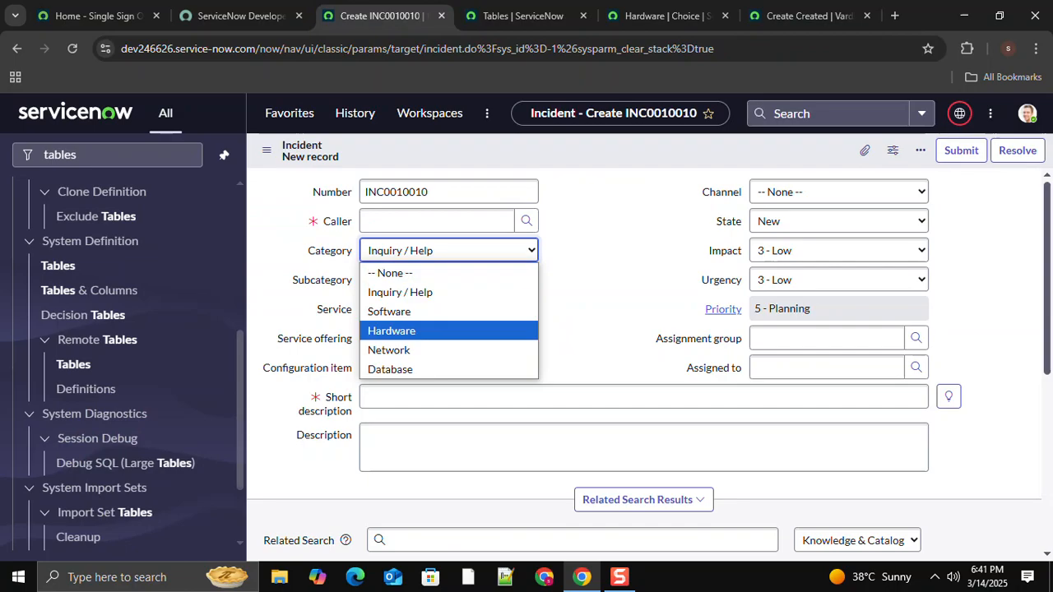
click(666, 15)
key(Tab)
key(Tab)
key(Tab)
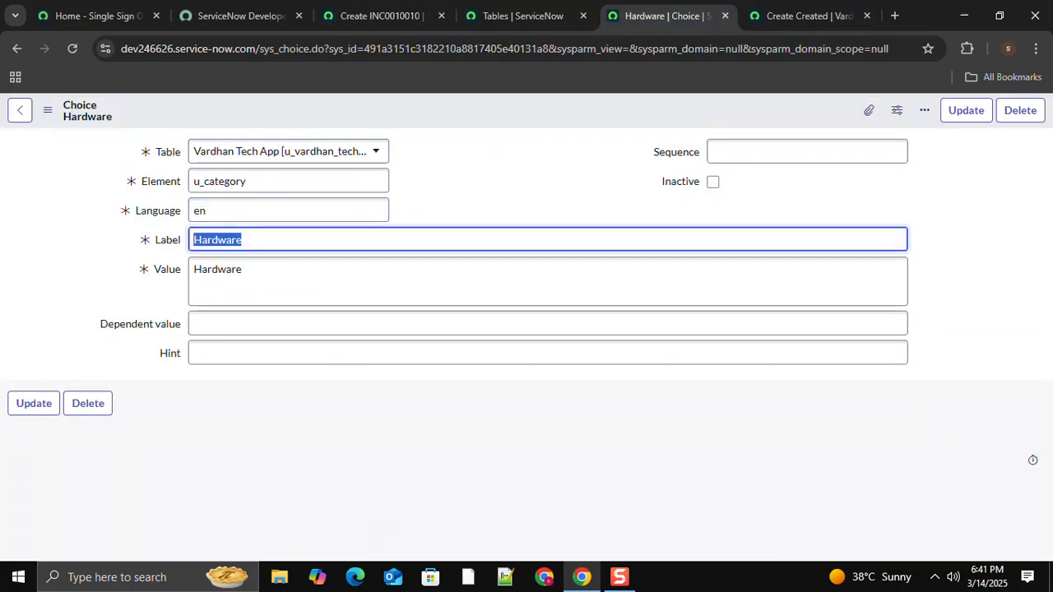
text(Network)
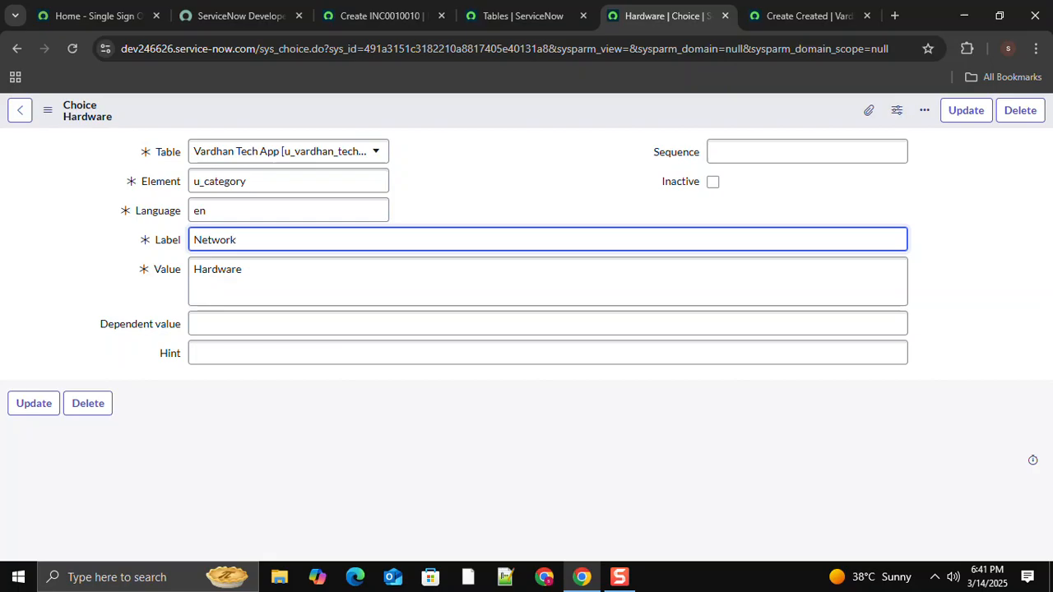
key(shift+Left)
key(shift+Left)
key(shift+Left)
key(shift+Left)
key(shift+Left)
key(shift+Left)
key(shift+Left)
key(ctrl+c)
key(Tab)
key(ctrl+a)
key(ctrl+v)
right_click(415, 115)
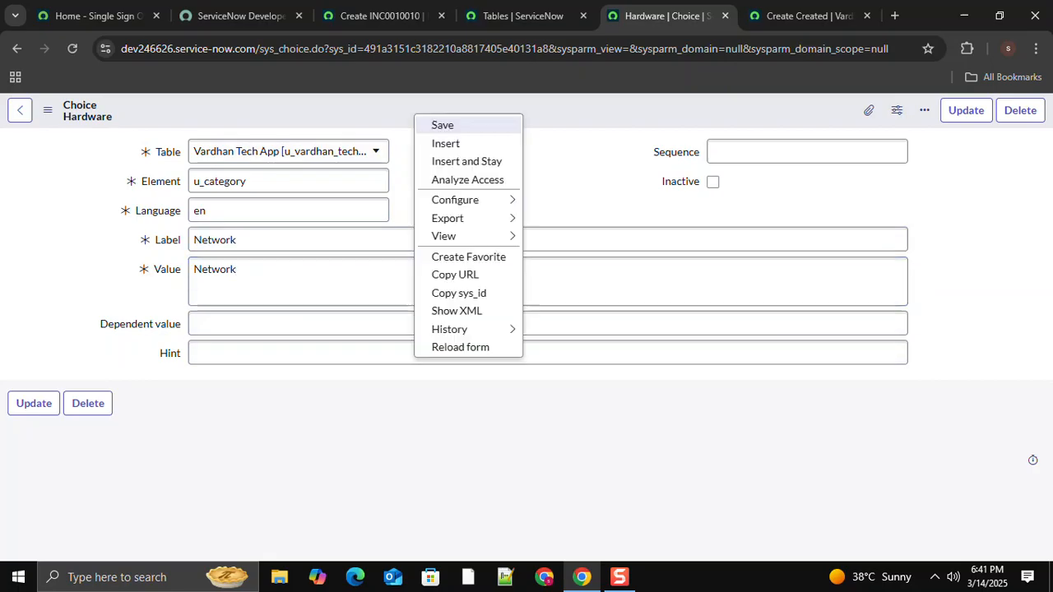
click(466, 162)
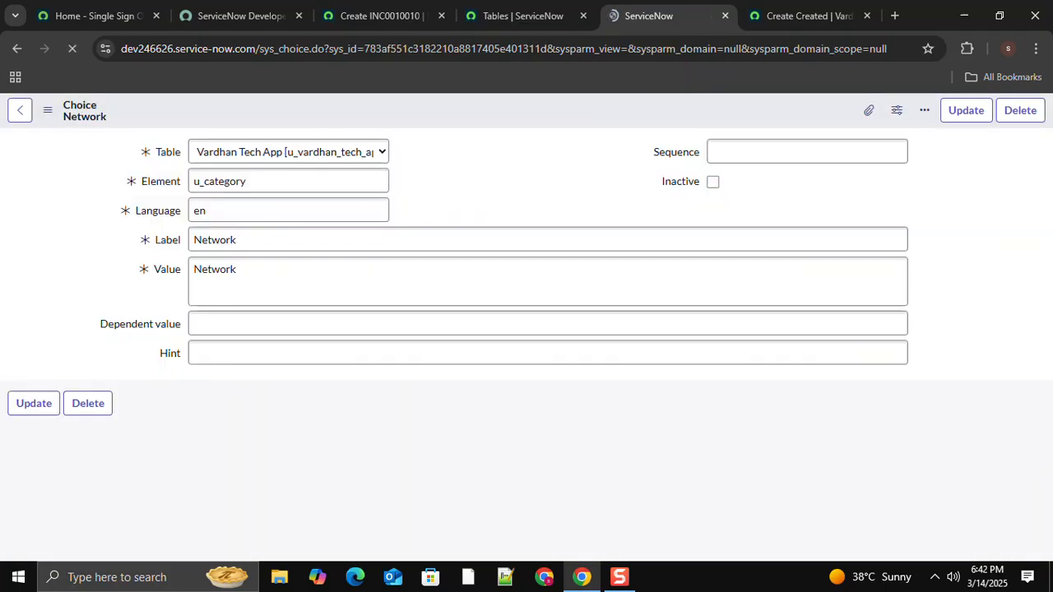
Change the Network choice's label and value to Database and save the existing record
key(Tab)
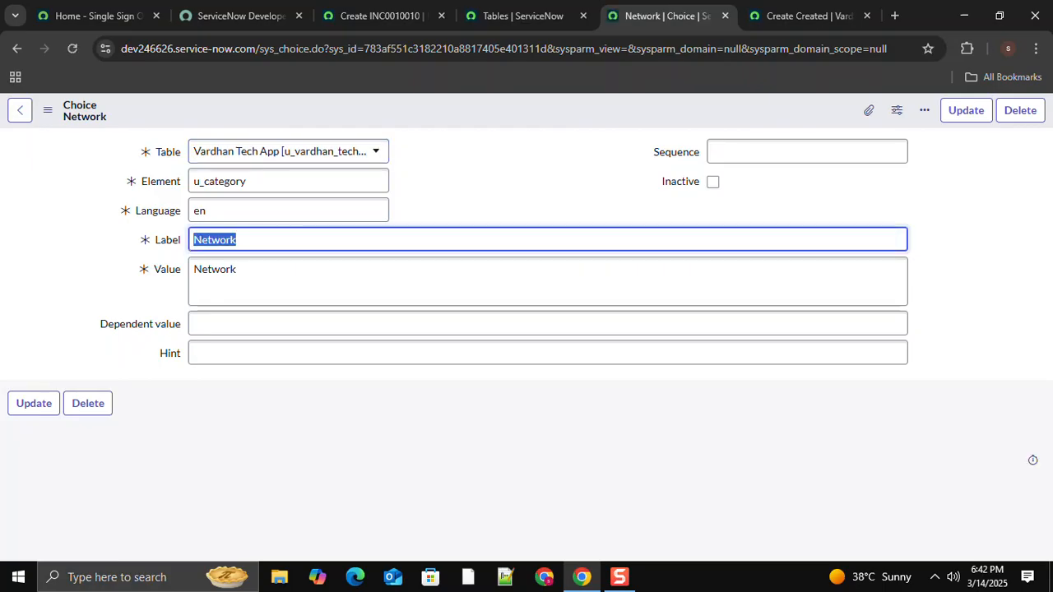
text(Database)
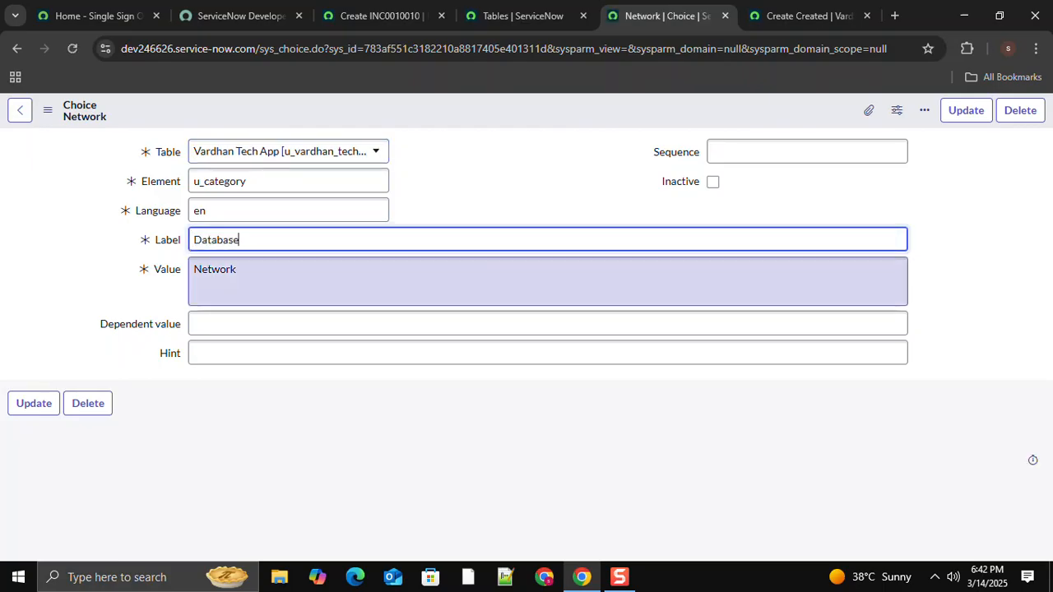
drag(241, 241, 202, 240)
key(ctrl+c)
drag(238, 270, 193, 269)
key(ctrl+v)
right_click(426, 112)
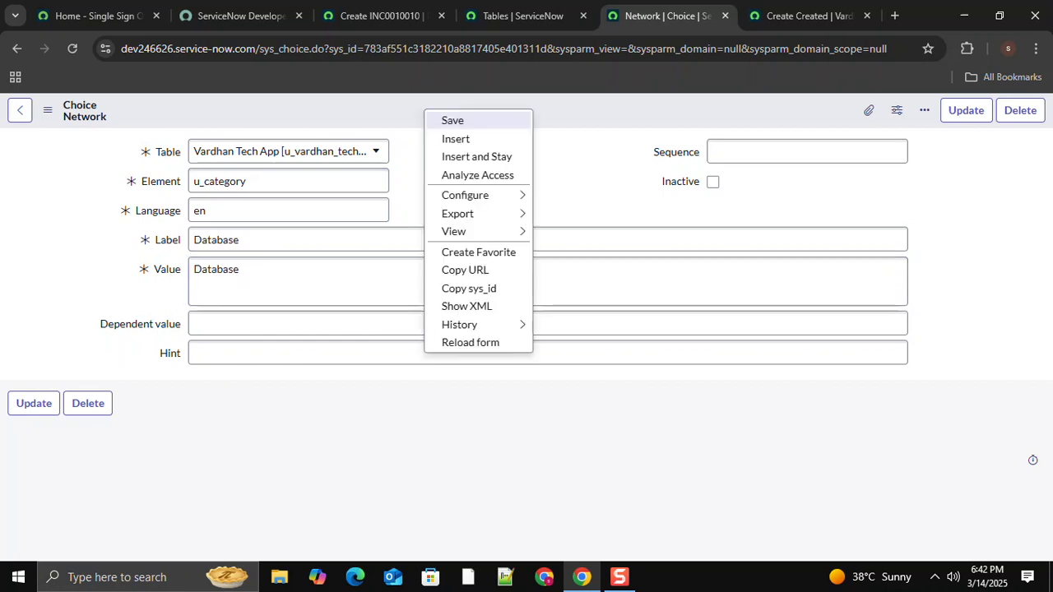
click(453, 120)
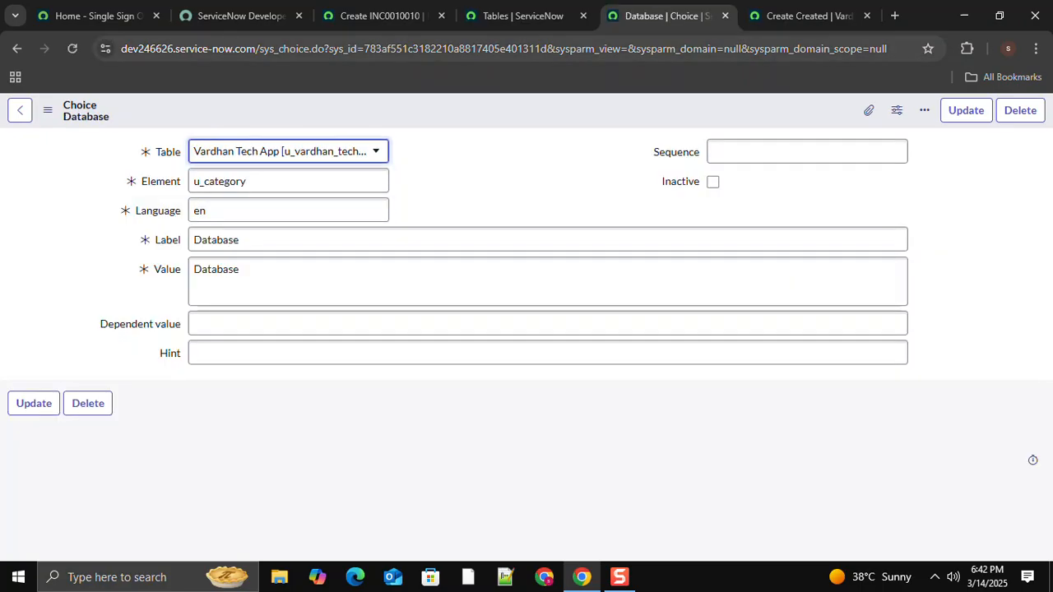
Select the sys_choice table name in the Database choice record's web address
drag(312, 49, 260, 49)
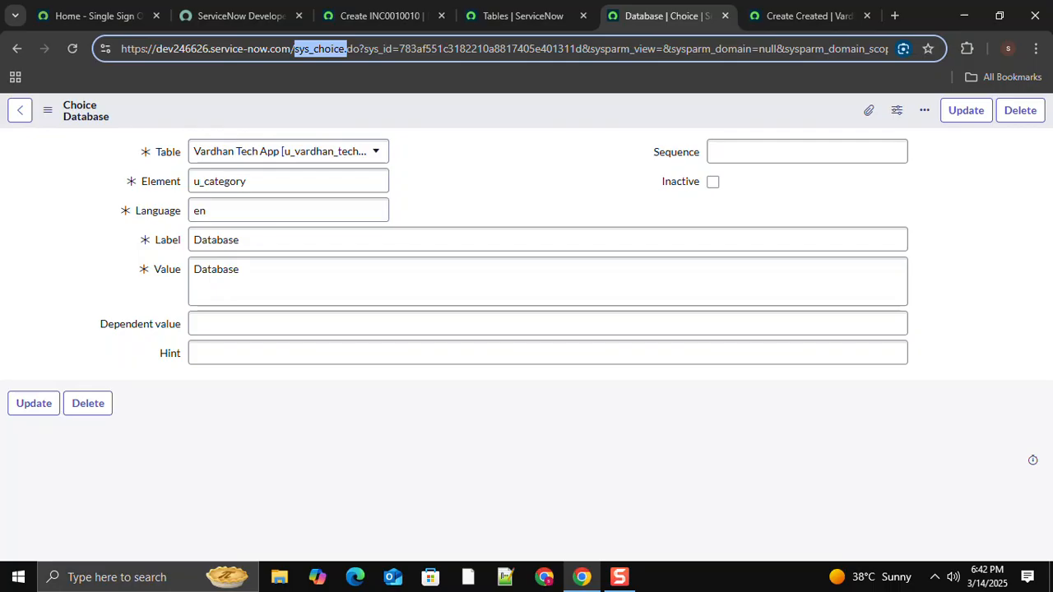
Reload the new Vardhan Tech App record form and examine the order of its Category choices
click(522, 16)
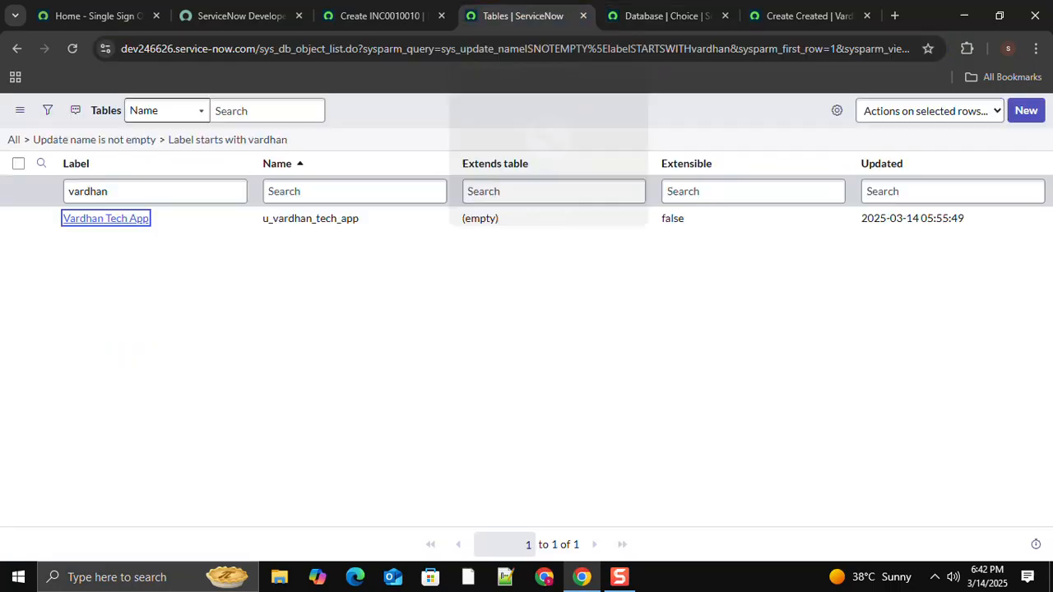
click(808, 16)
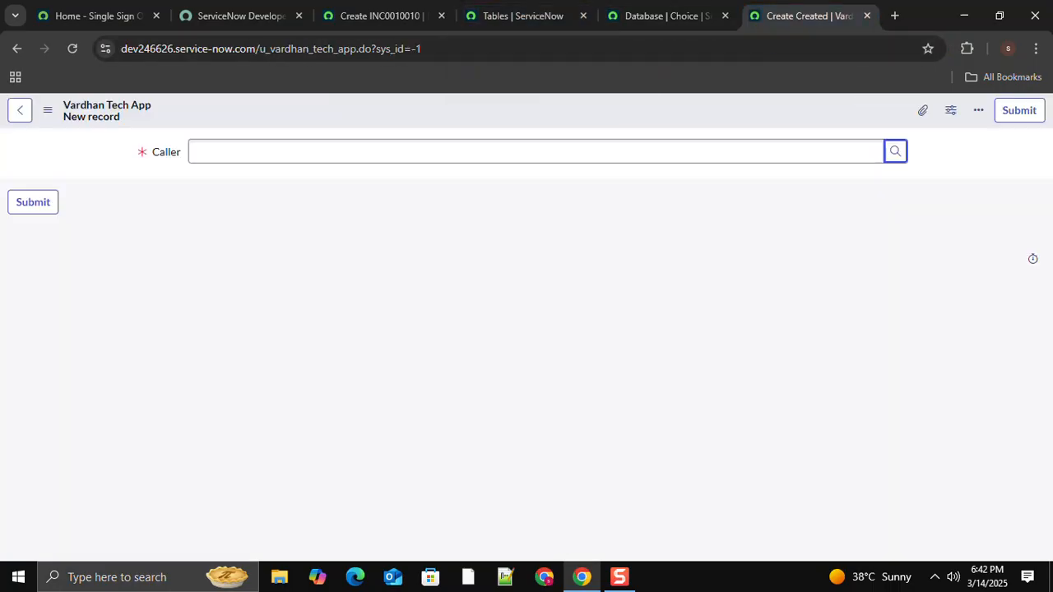
click(73, 48)
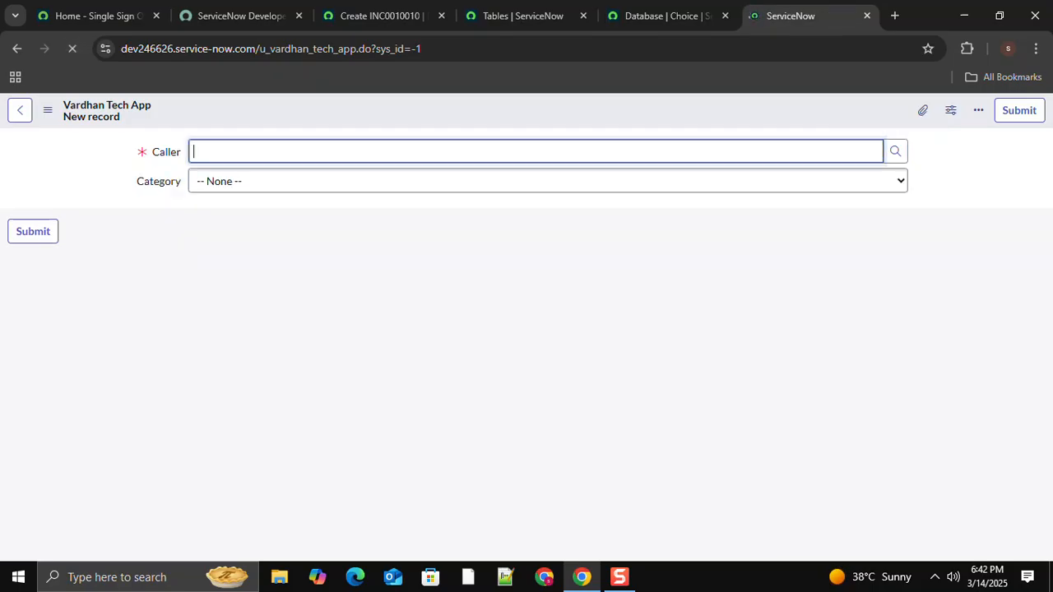
click(548, 181)
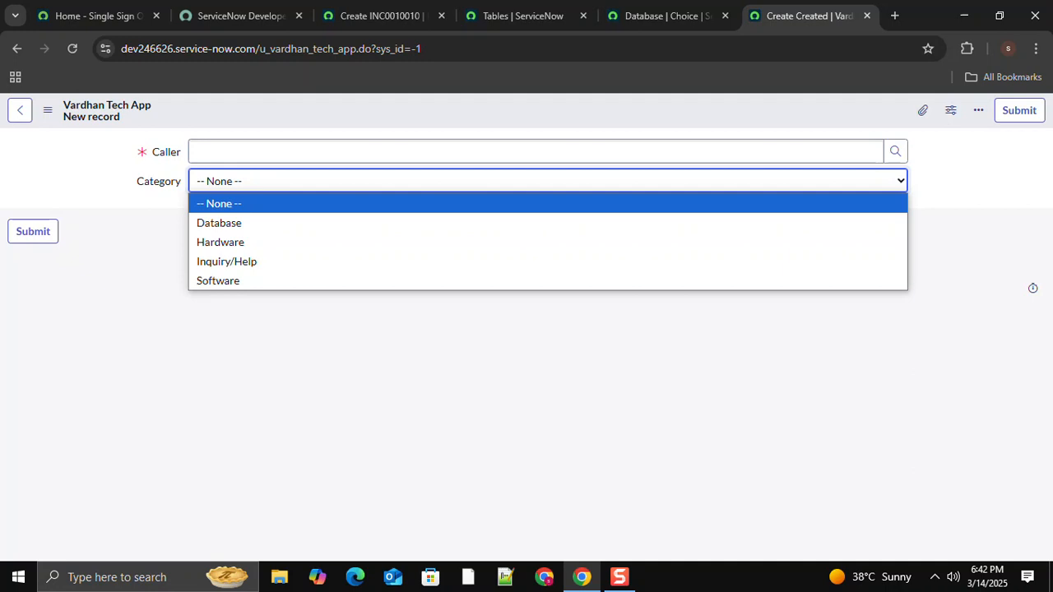
key(Down)
key(Down)
key(Down)
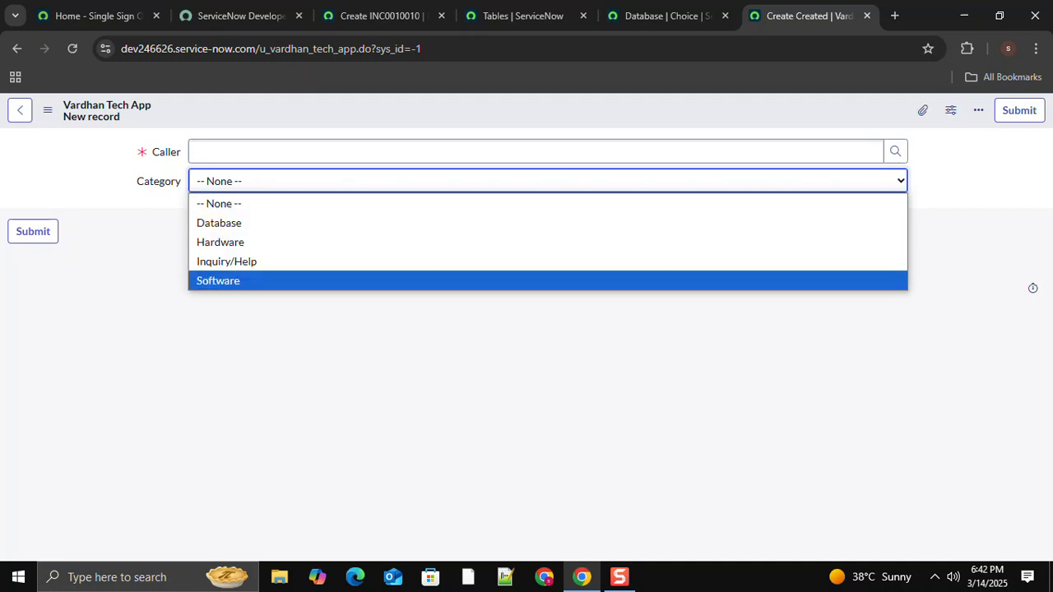
key(Up)
key(Down)
key(Up)
key(Up)
key(Down)
key(Down)
key(Escape)
key(alt+Down)
key(Down)
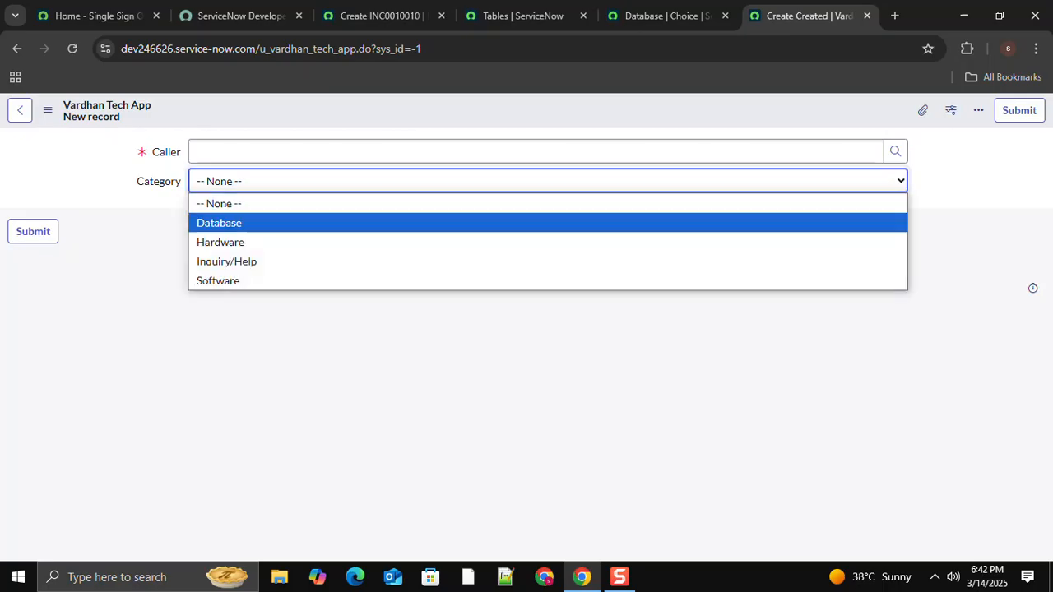
key(Down)
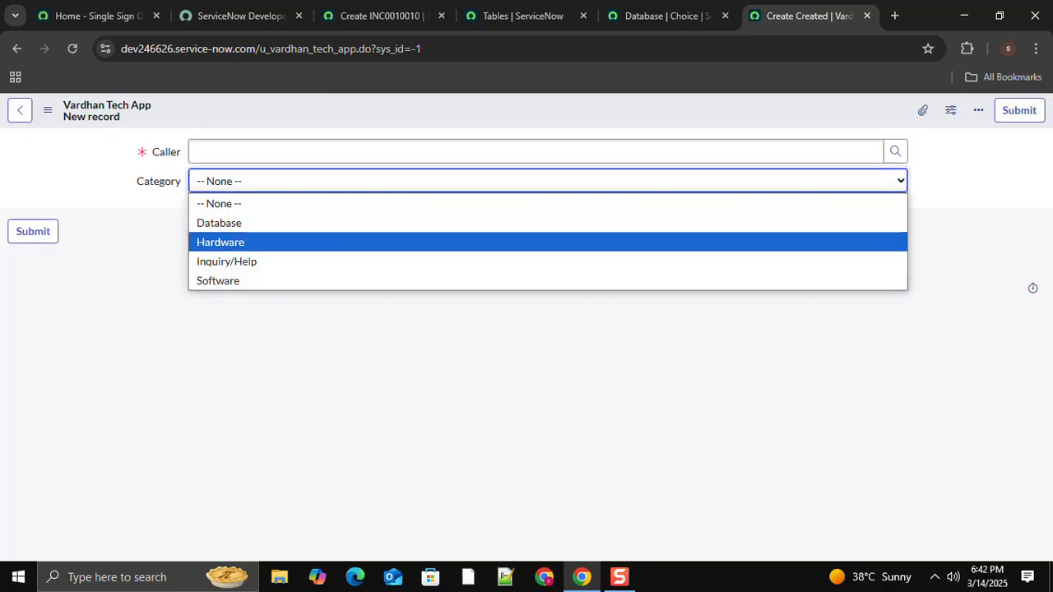
key(Down)
key(Down)
key(Escape)
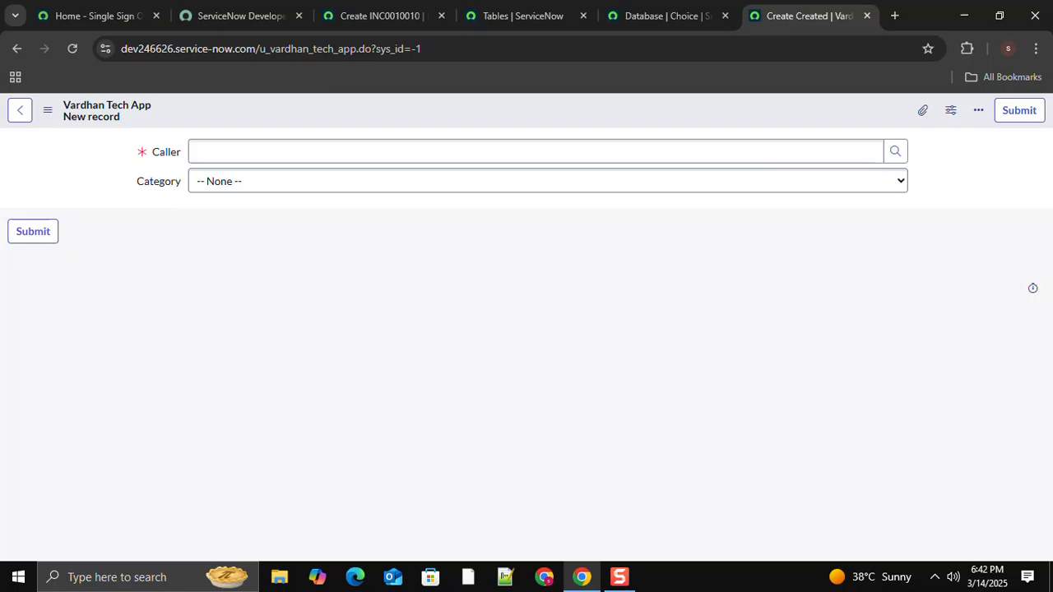
Check the order of the Category choices on the new Incident form for comparison
click(524, 16)
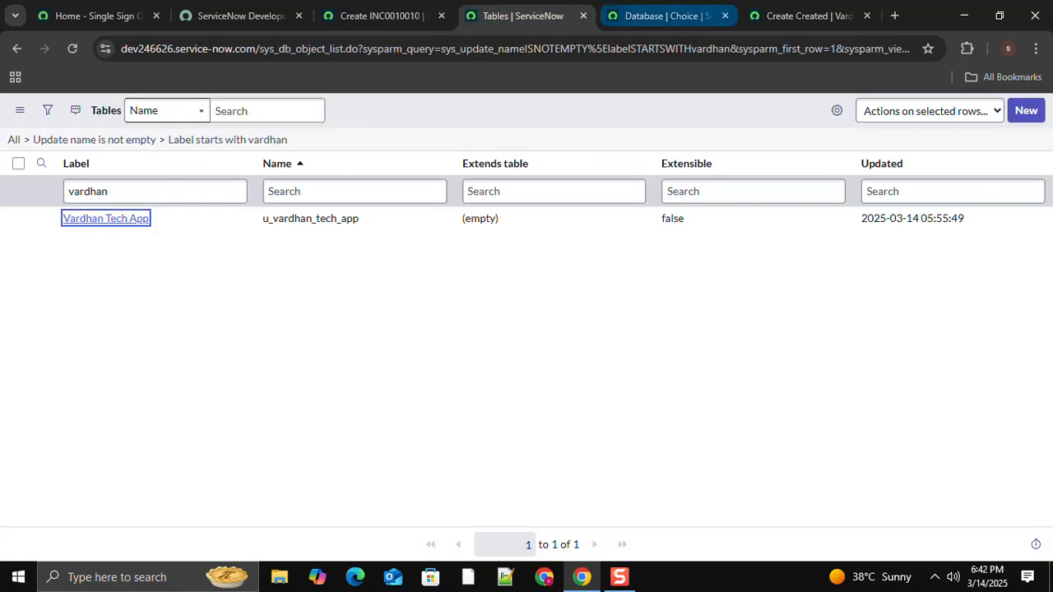
click(380, 16)
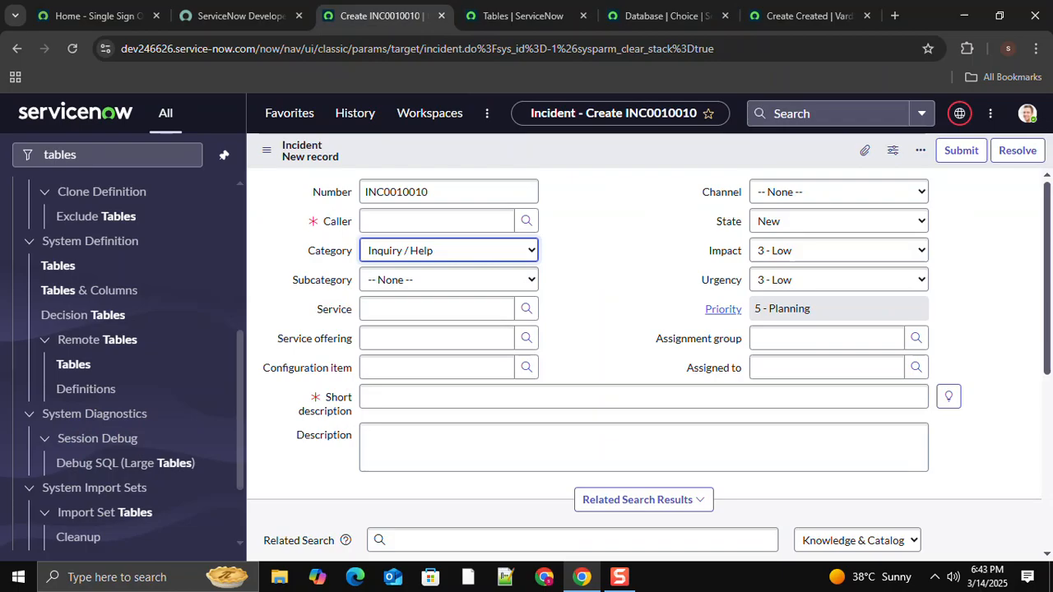
click(448, 251)
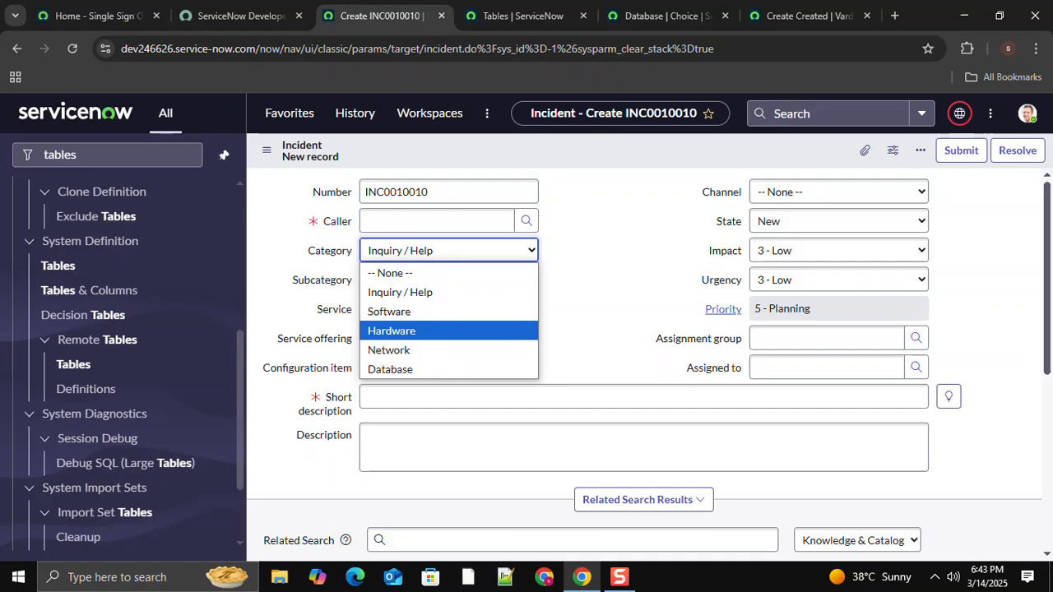
click(400, 292)
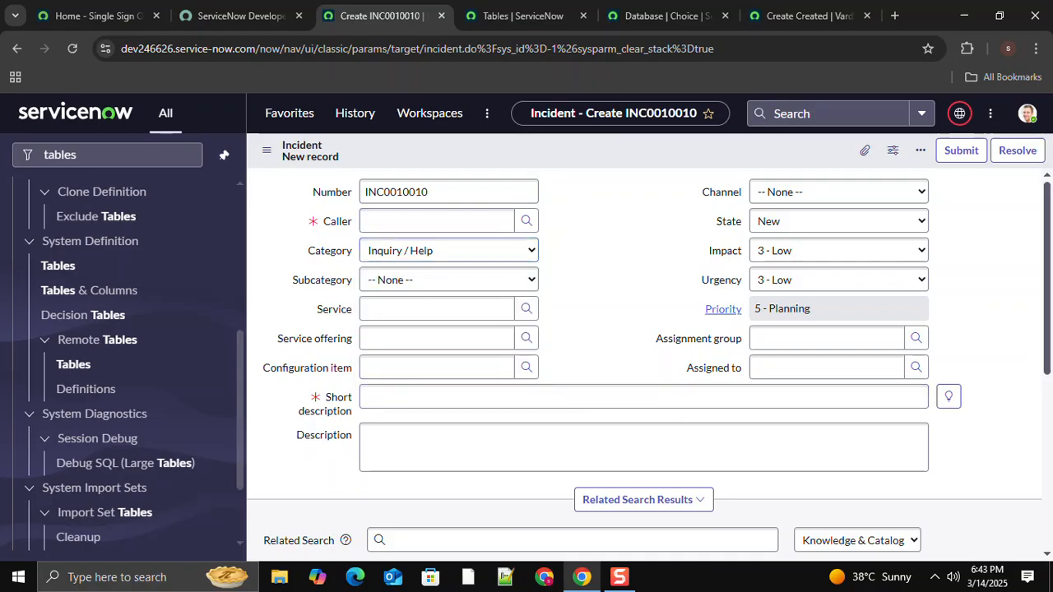
click(808, 16)
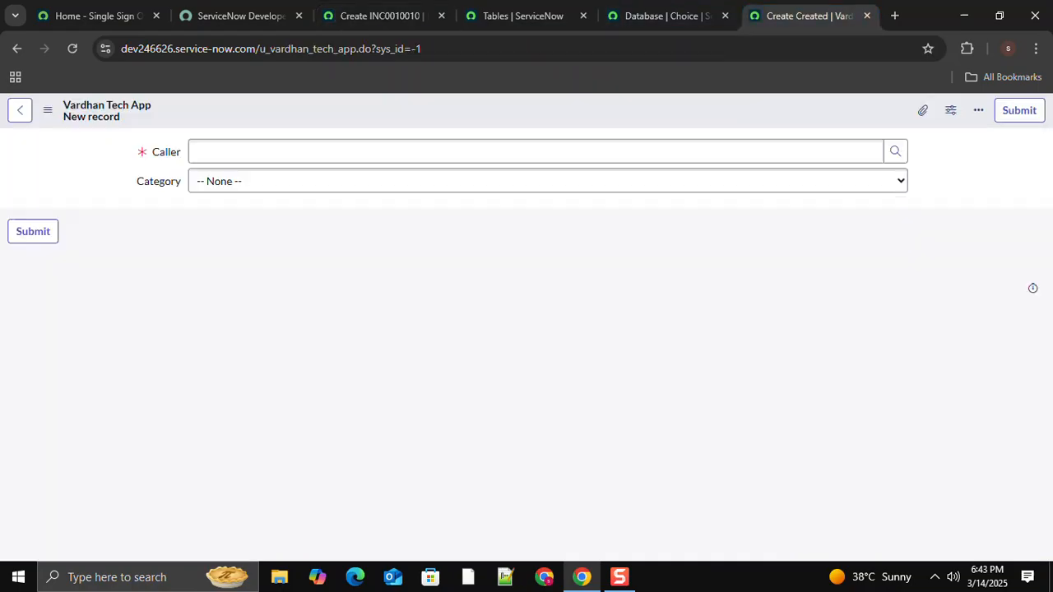
Return from the Database choice record to the Vardhan Tech App table and open the Category column's dictionary entry at its choices
click(667, 16)
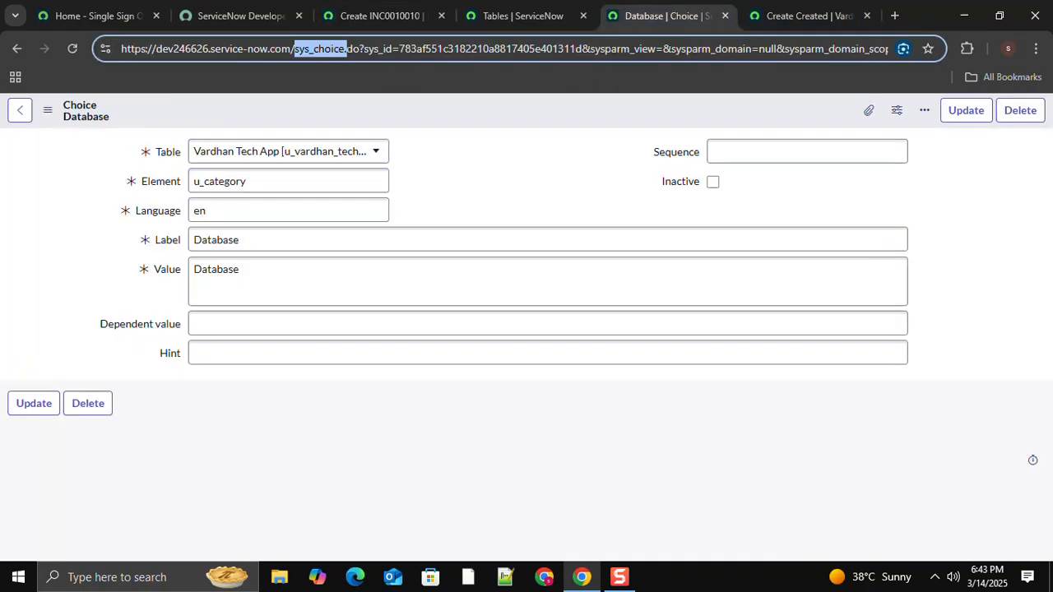
click(20, 110)
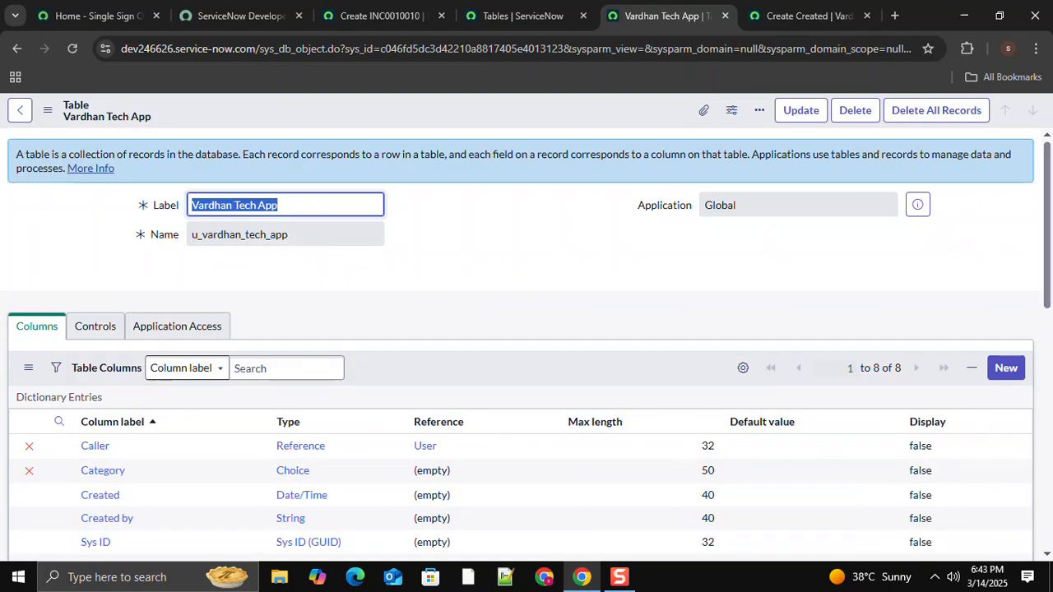
scroll(527, 339, down, 3)
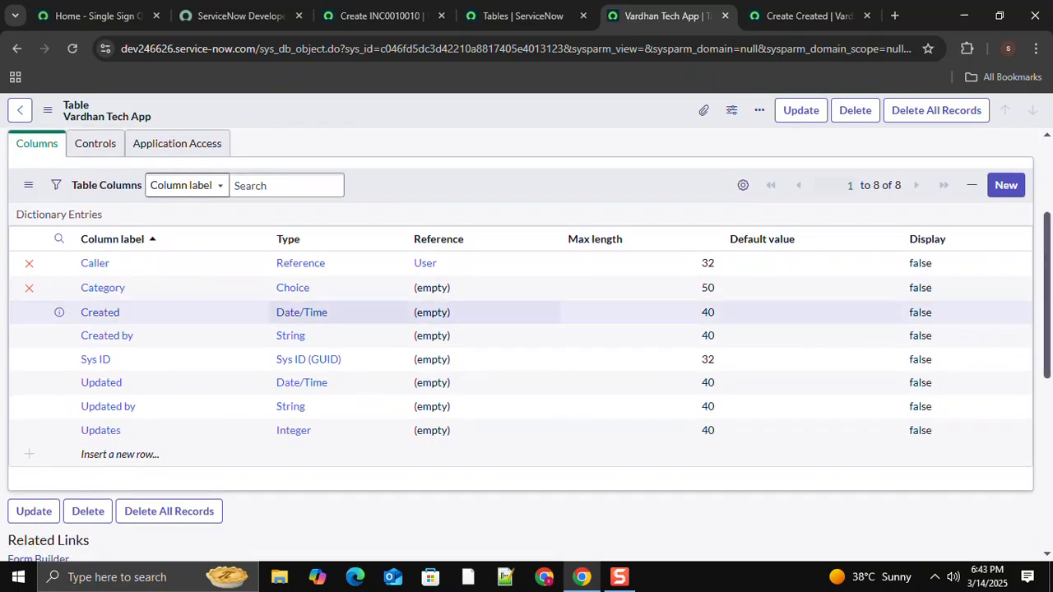
click(165, 287)
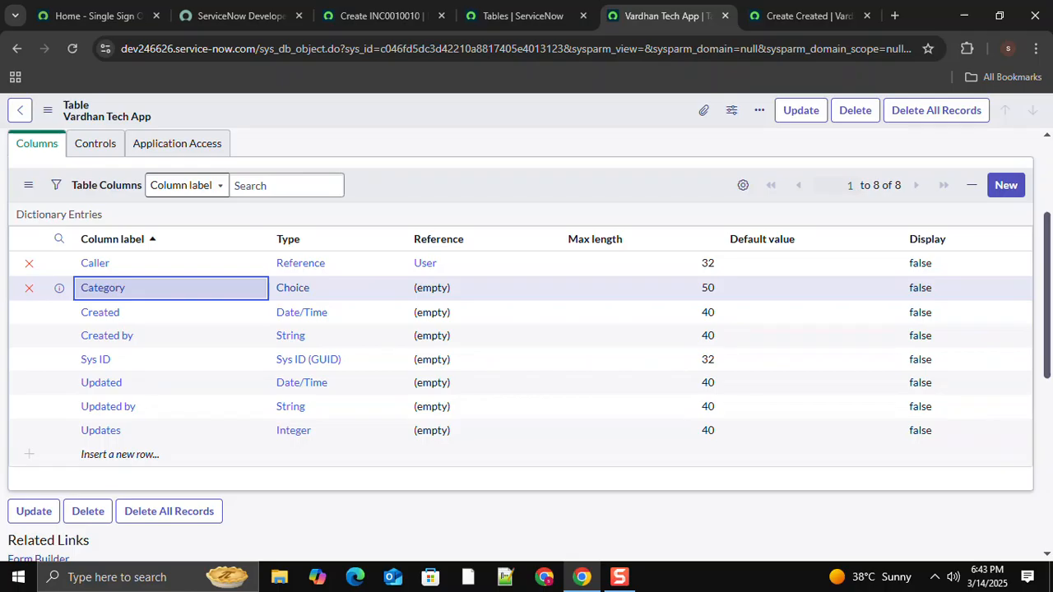
click(103, 288)
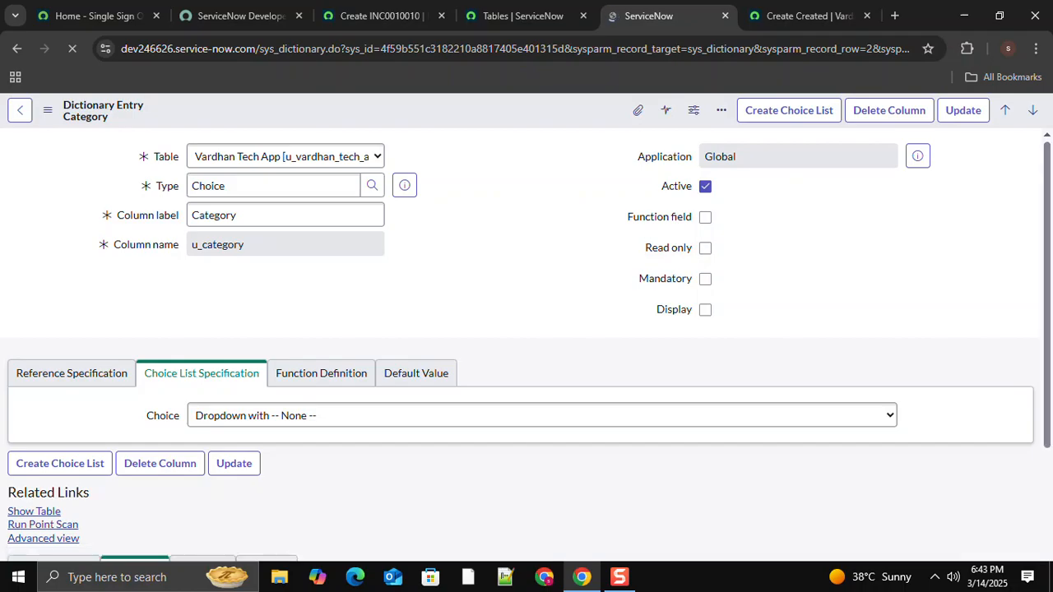
scroll(527, 329, down, 5)
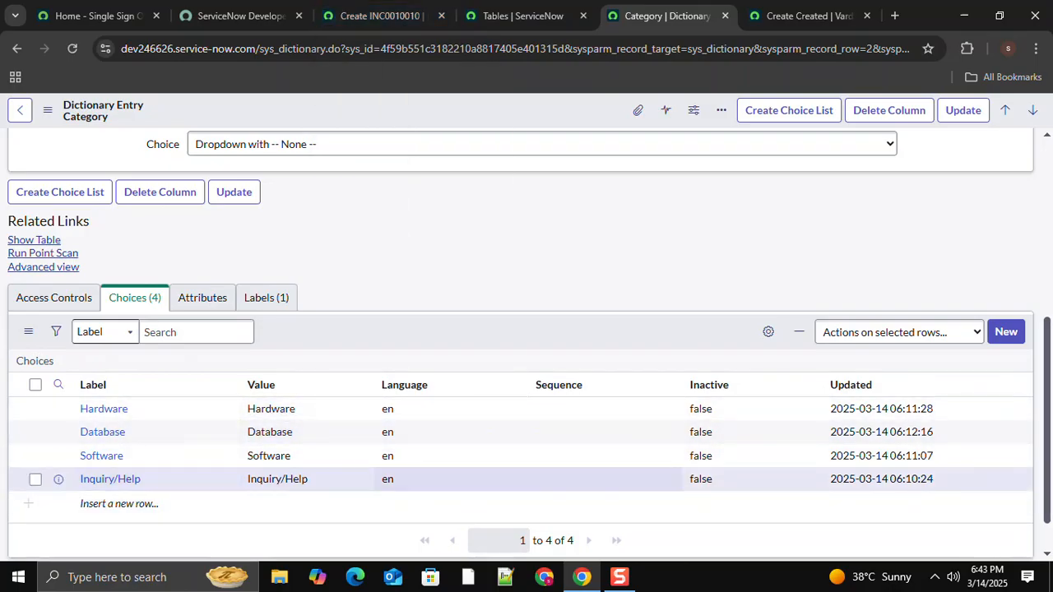
Set the sequence of the Inquiry/Help choice to 100
click(605, 480)
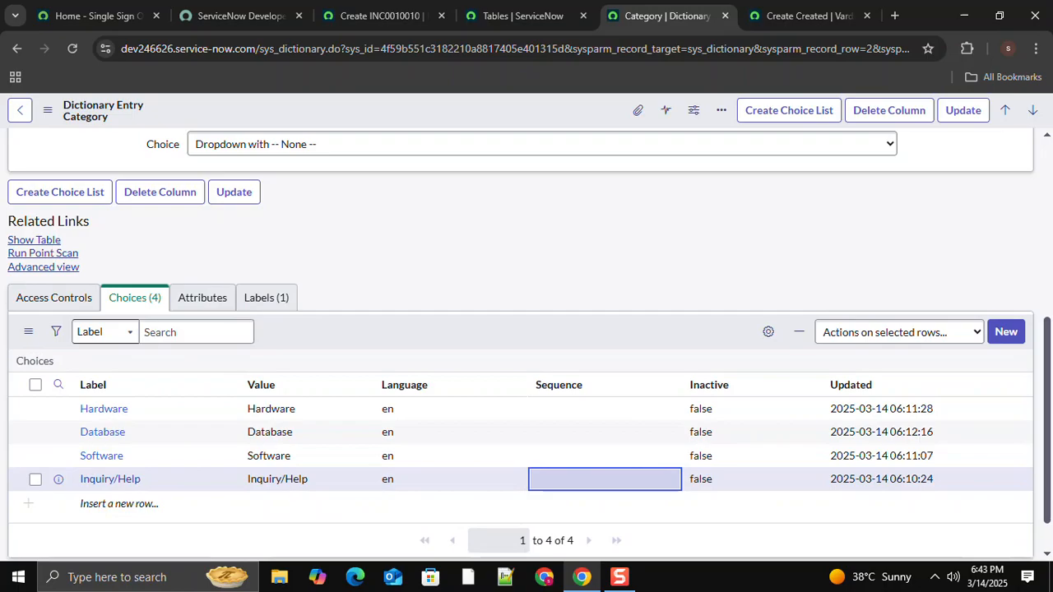
double_click(605, 480)
text(100)
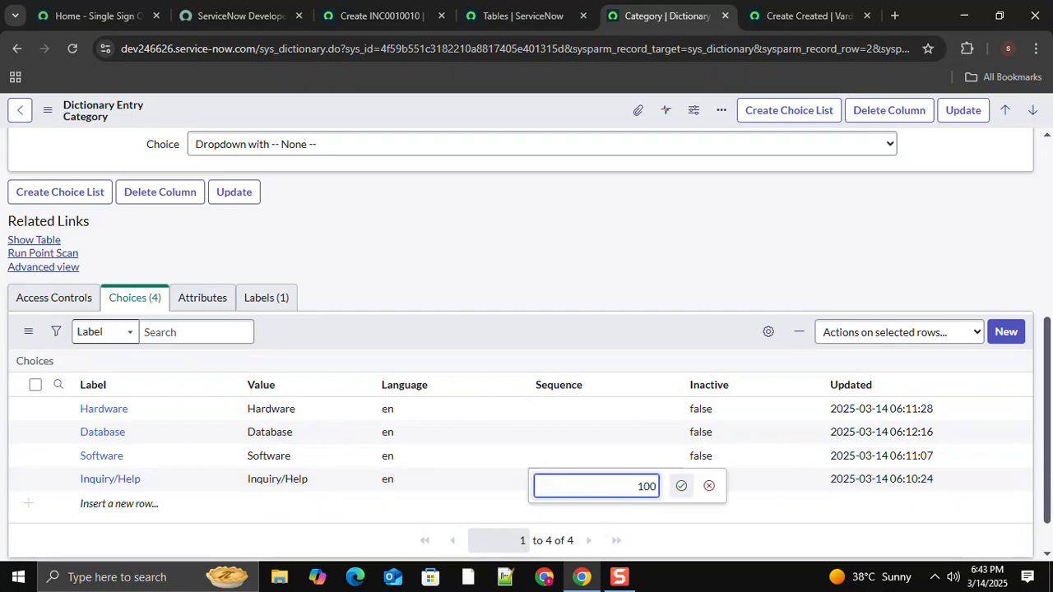
key(Return)
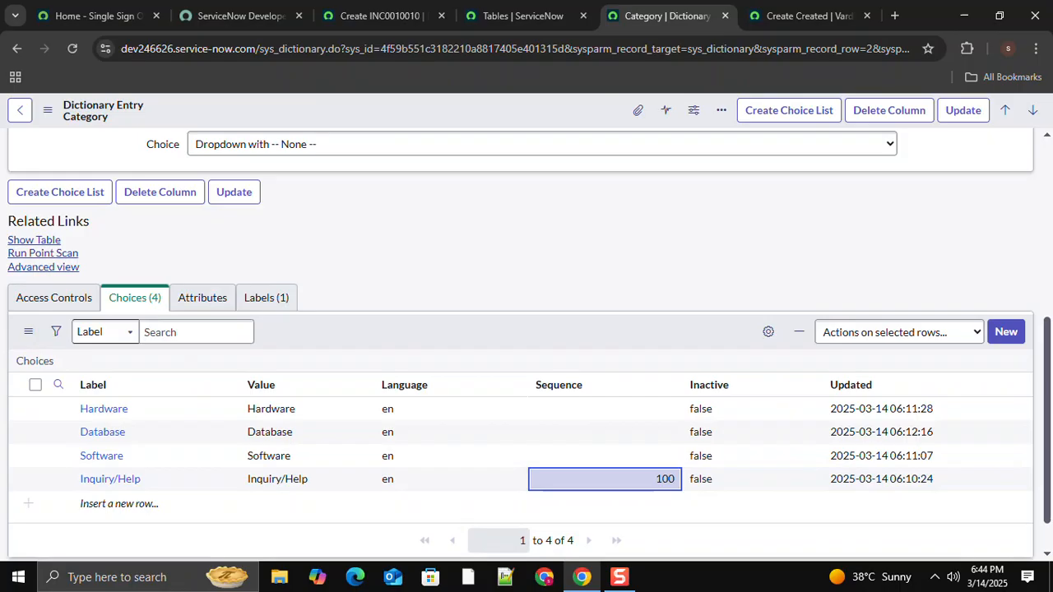
Check the Incident form's Category order and set the Software choice's sequence to 200 in the Category dictionary entry
click(378, 15)
key(alt+Down)
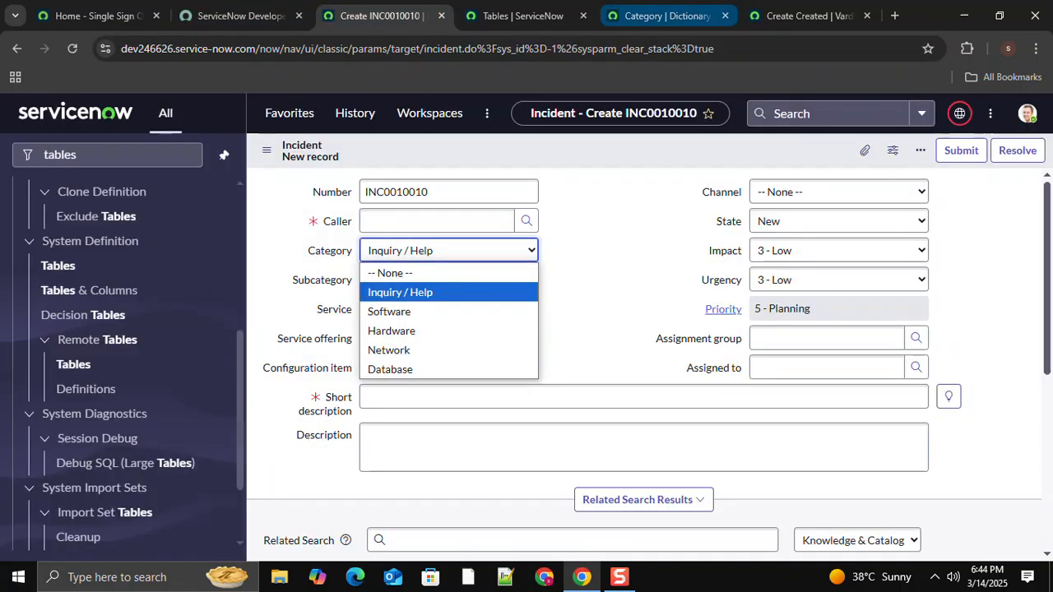
click(666, 16)
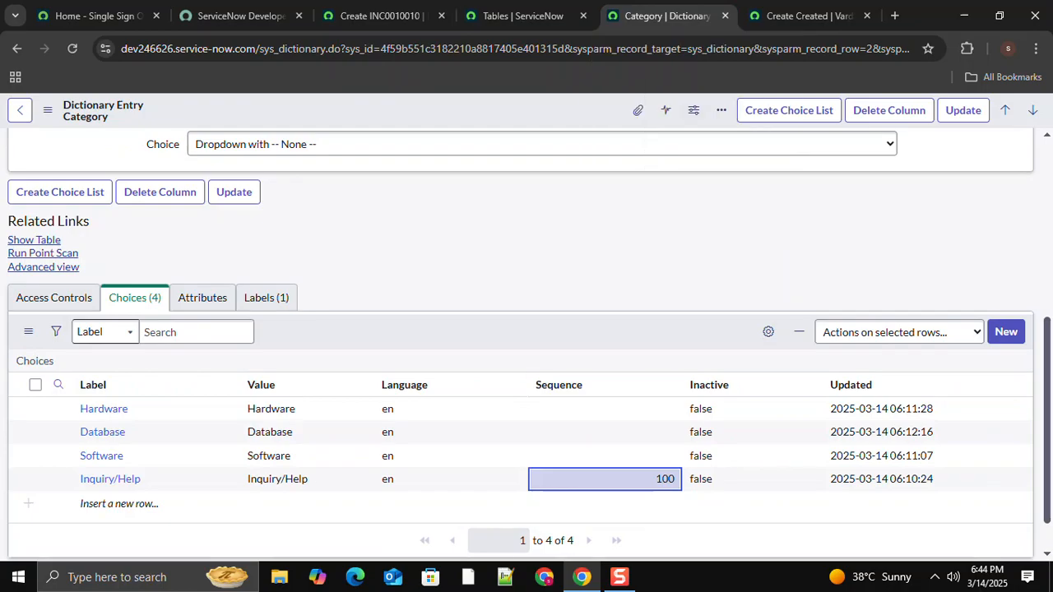
click(605, 456)
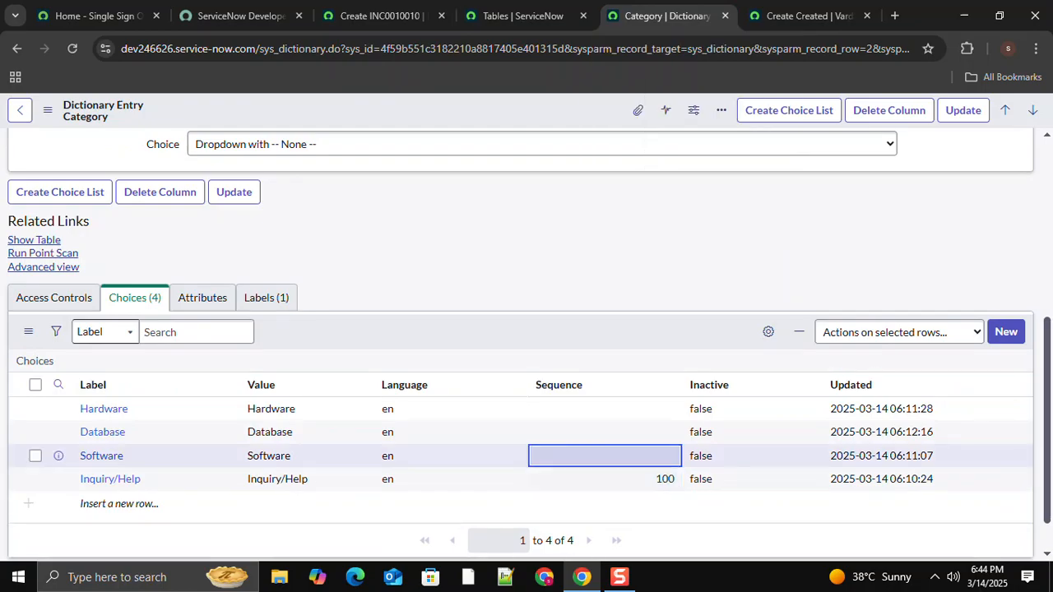
double_click(605, 456)
text(200)
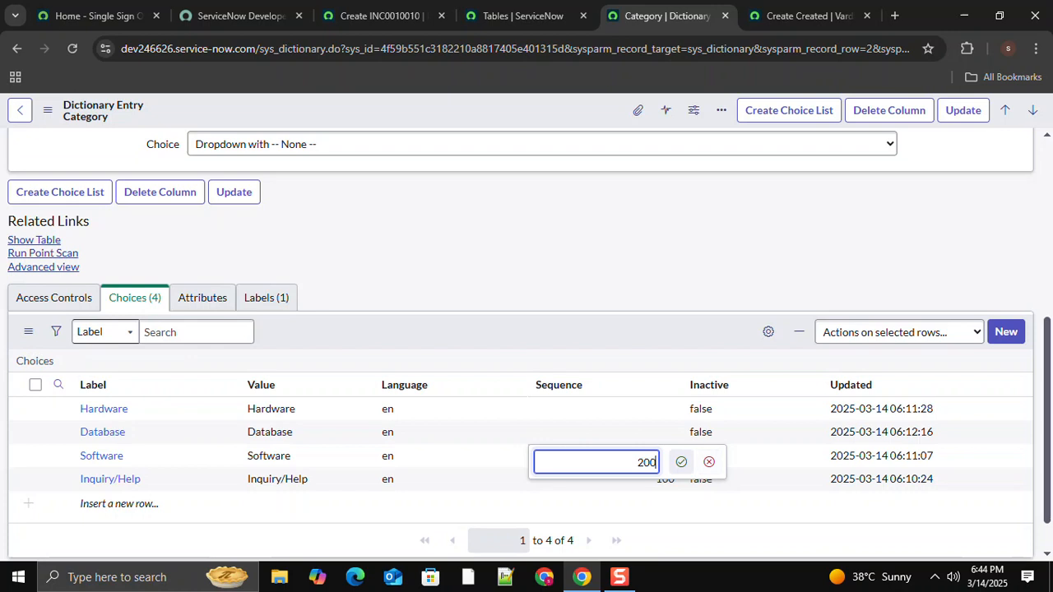
click(682, 462)
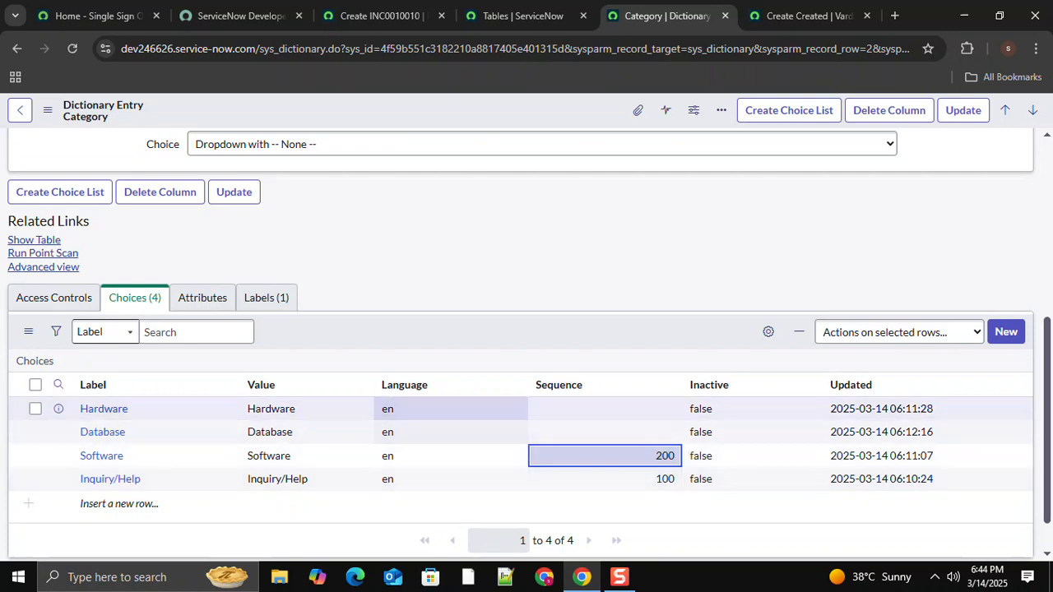
Set the sequence of the Hardware choice to 300
scroll(604, 403, up, 5)
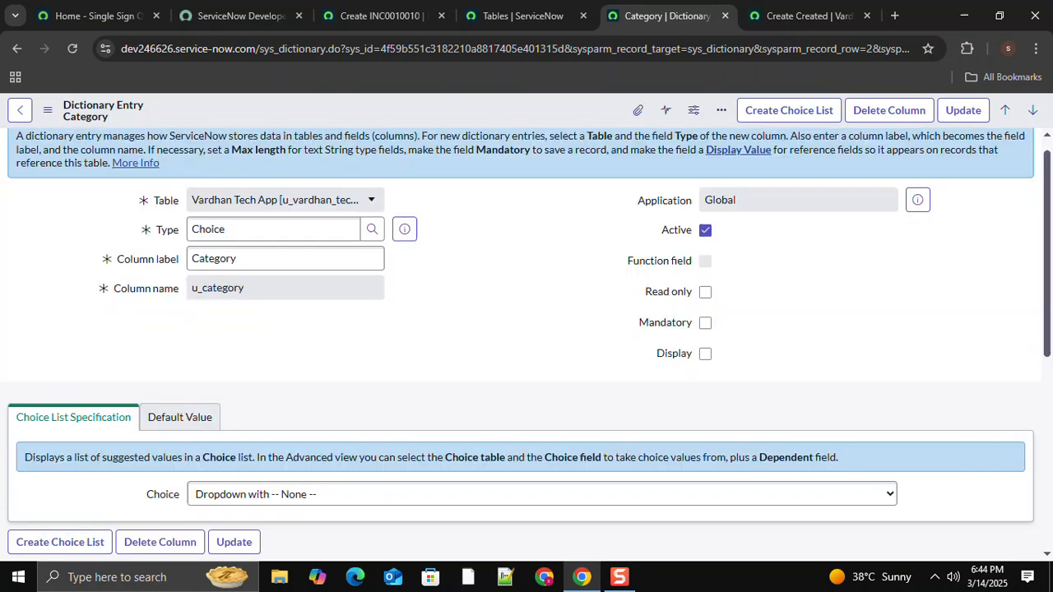
scroll(604, 370, down, 5)
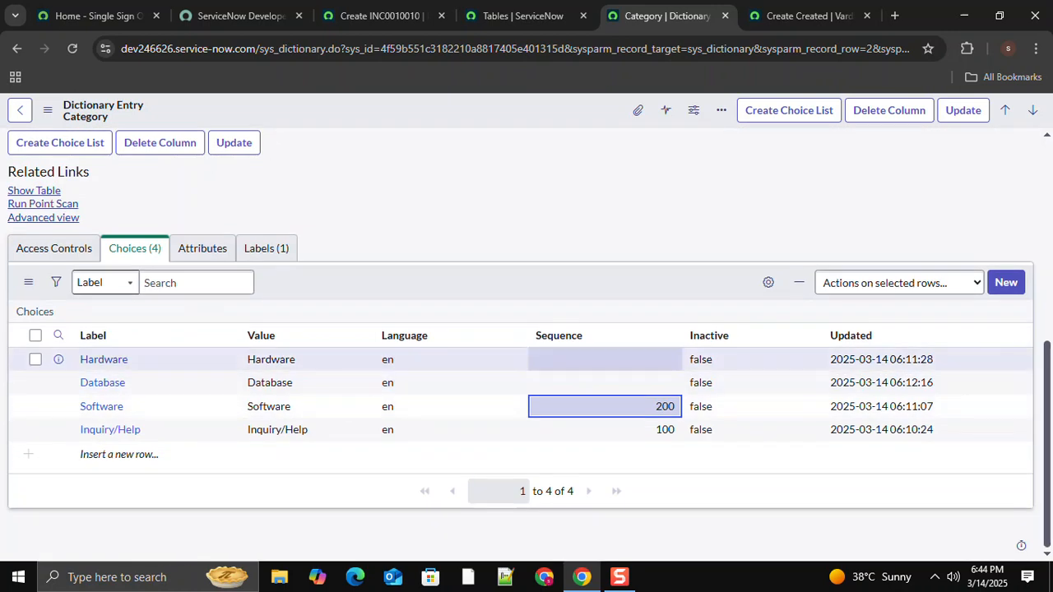
double_click(604, 360)
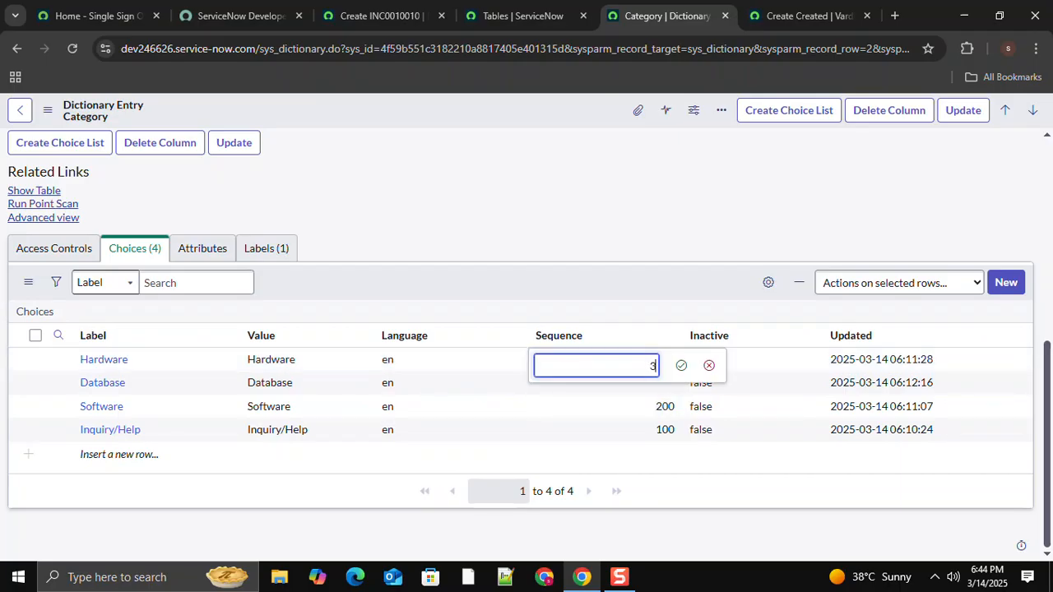
text(300)
click(681, 366)
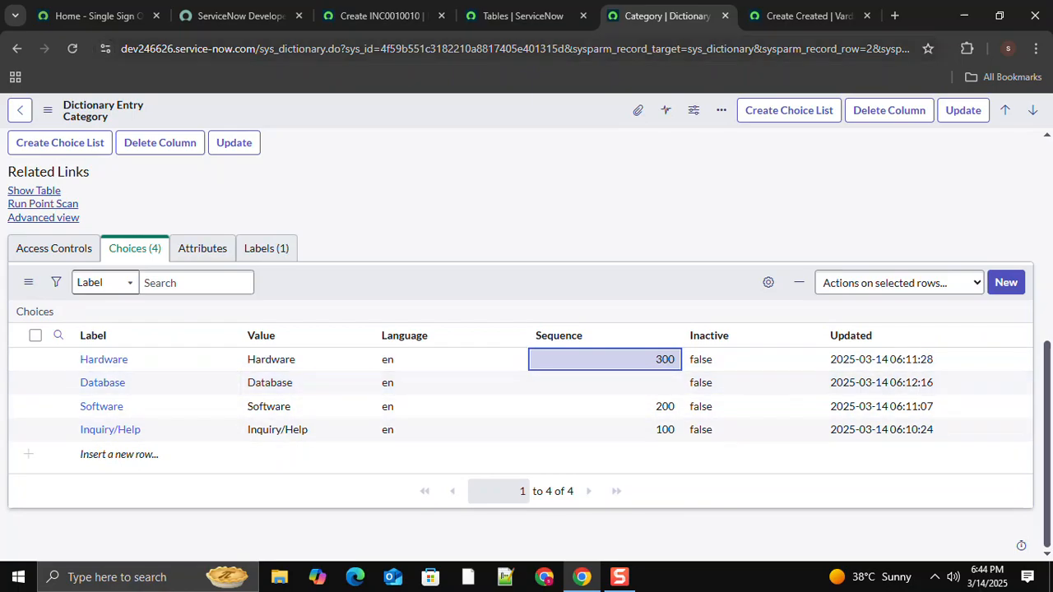
Check the Incident form's Category order and set the Database choice's sequence to 500 in the Category dictionary entry
click(379, 16)
click(449, 251)
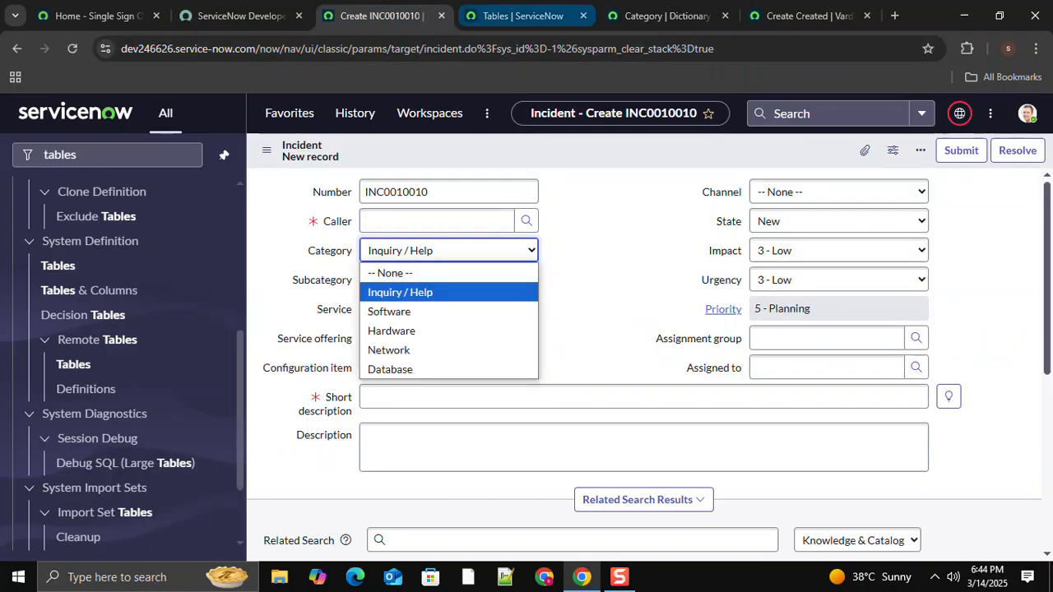
click(523, 16)
click(666, 15)
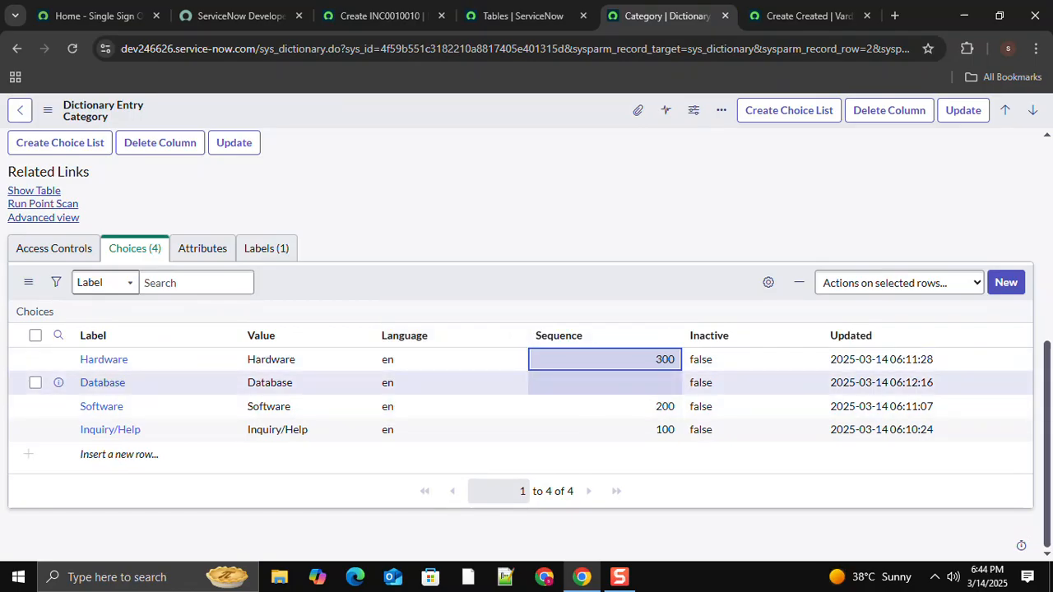
click(605, 382)
click(605, 383)
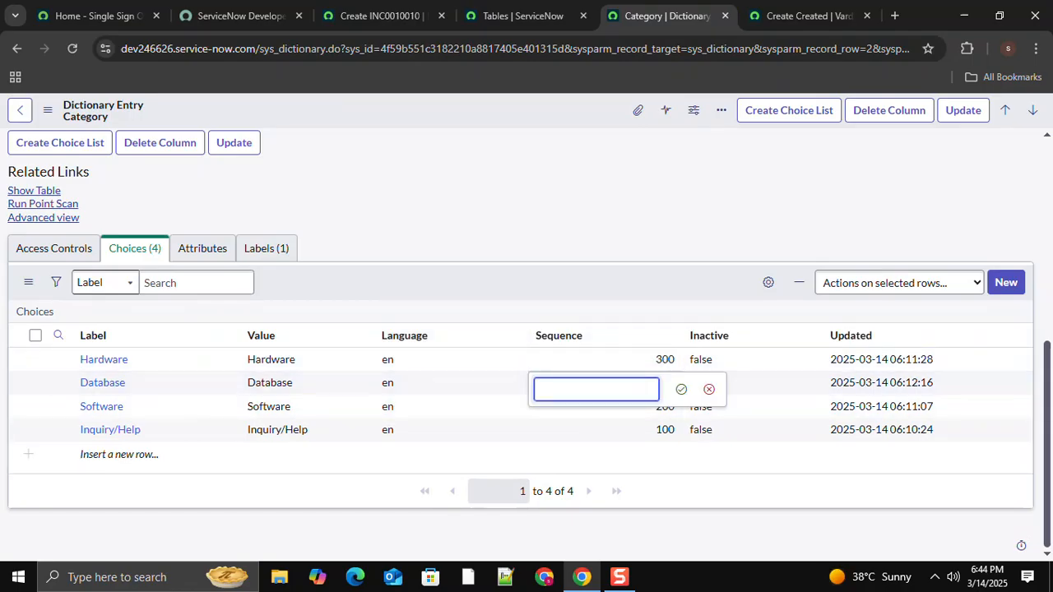
text(500)
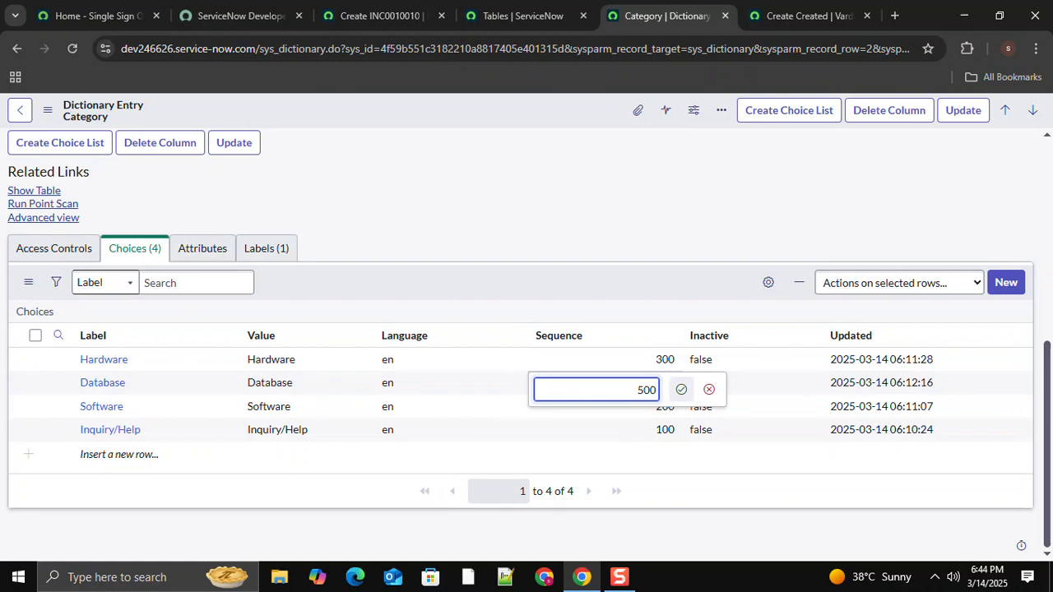
click(681, 389)
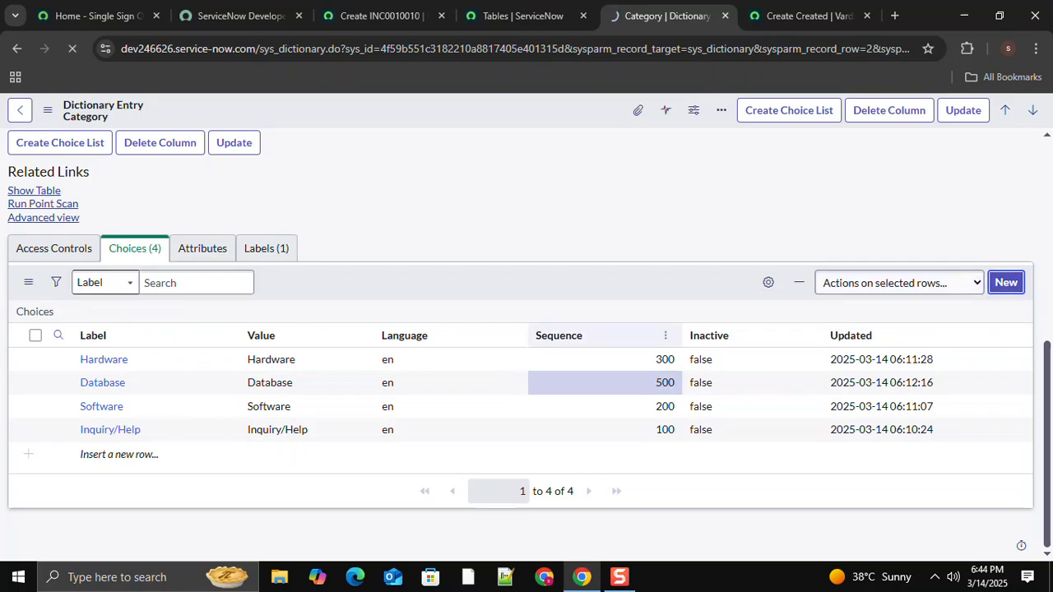
Add a new Category choice with label and value Network and sequence 400, and save it
click(1005, 283)
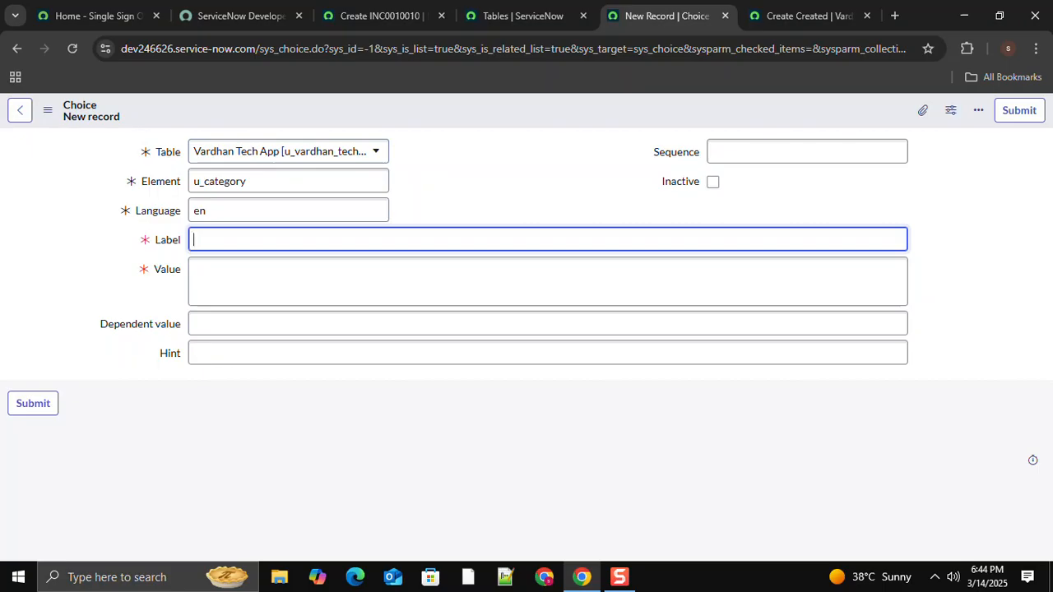
text(work)
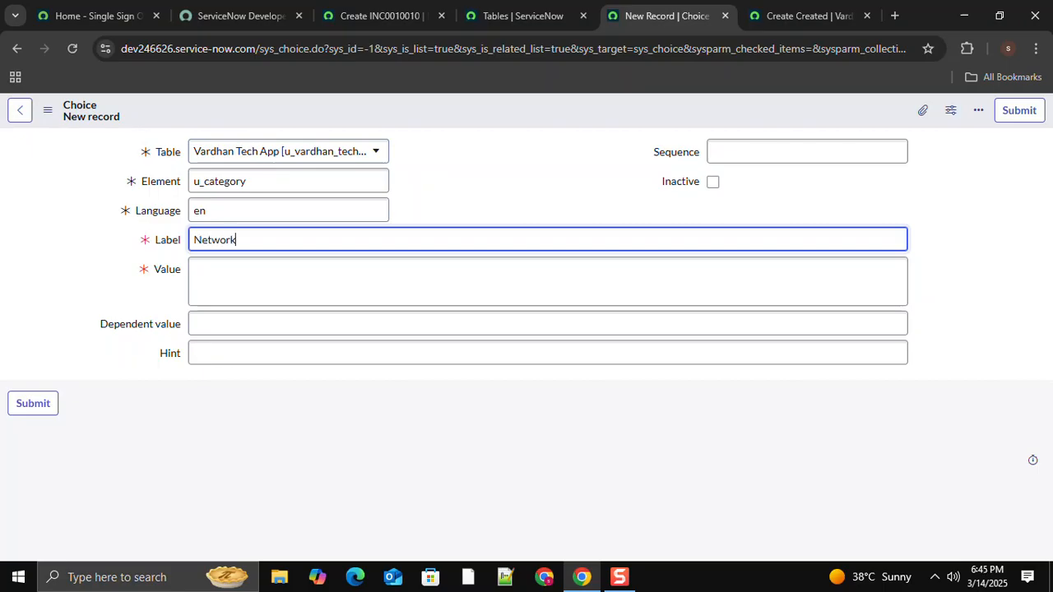
drag(238, 240, 193, 240)
key(ctrl+c)
click(216, 276)
key(ctrl+v)
click(790, 152)
text(4)
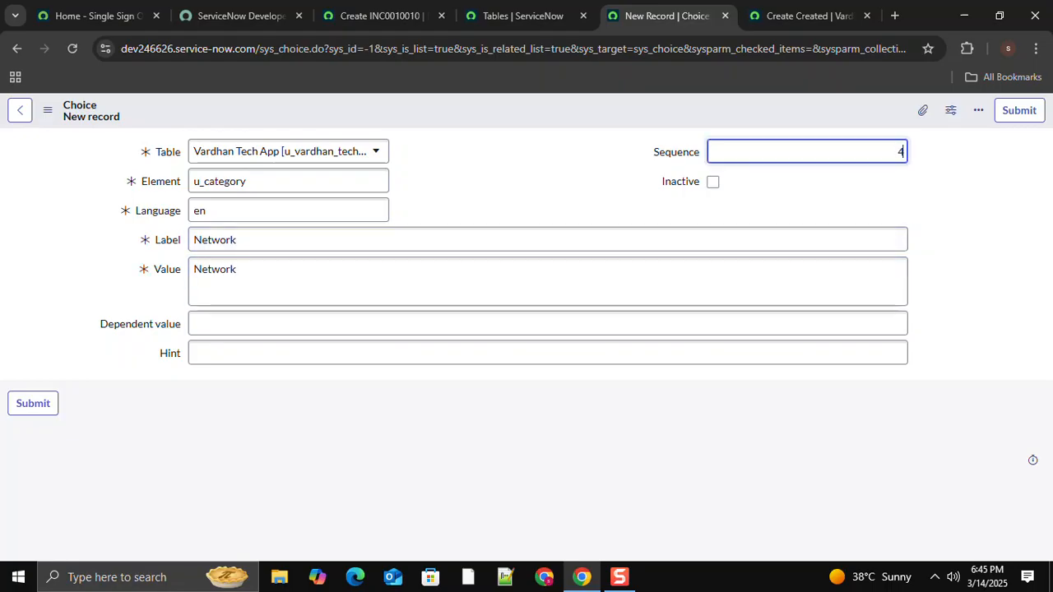
right_click(459, 107)
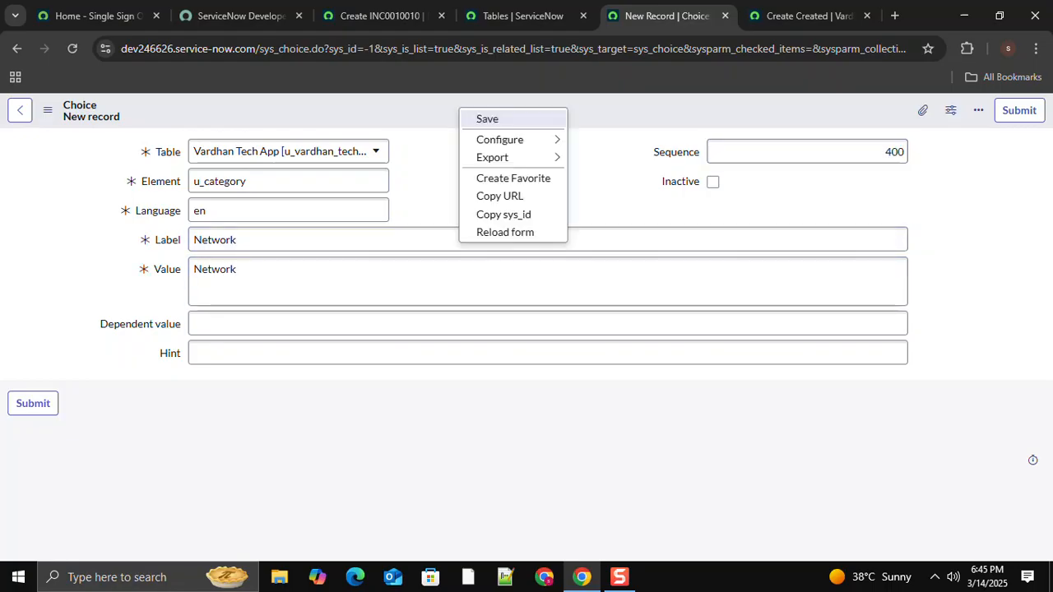
click(485, 118)
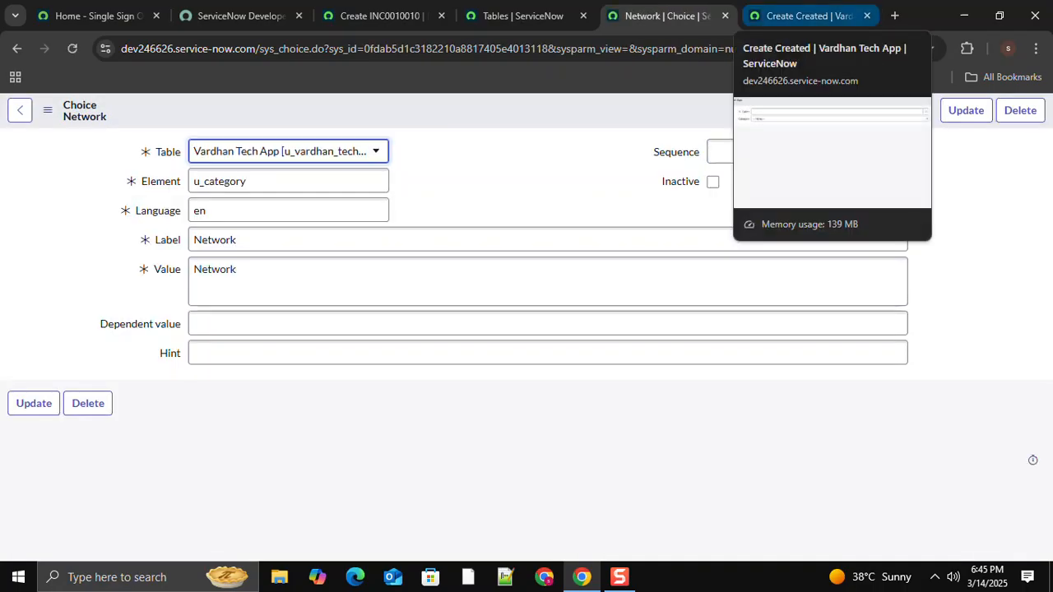
Reload the new Vardhan Tech App record form and check the order of its Category choices
click(802, 16)
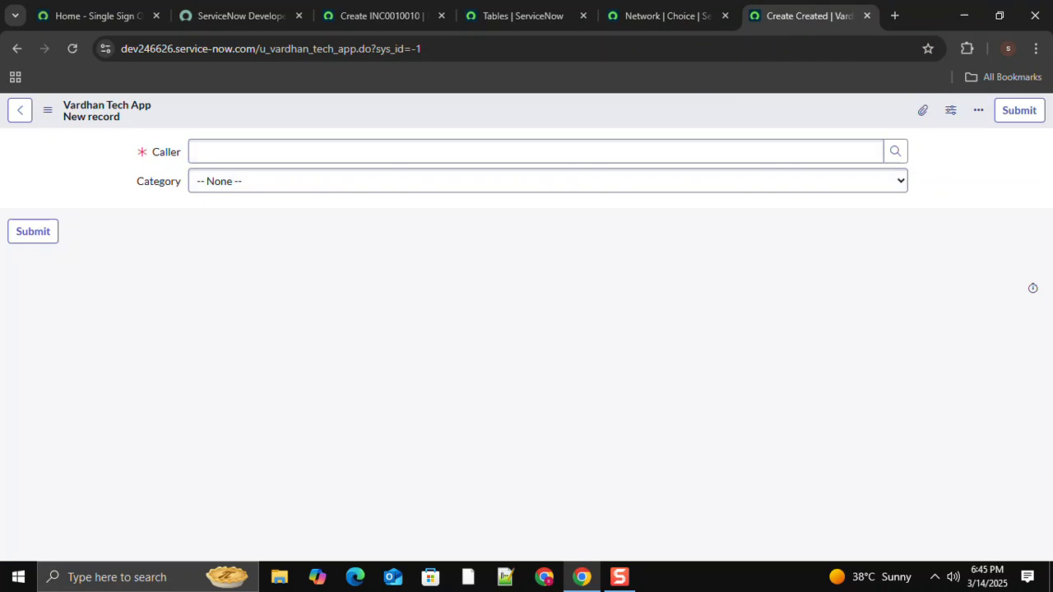
click(72, 49)
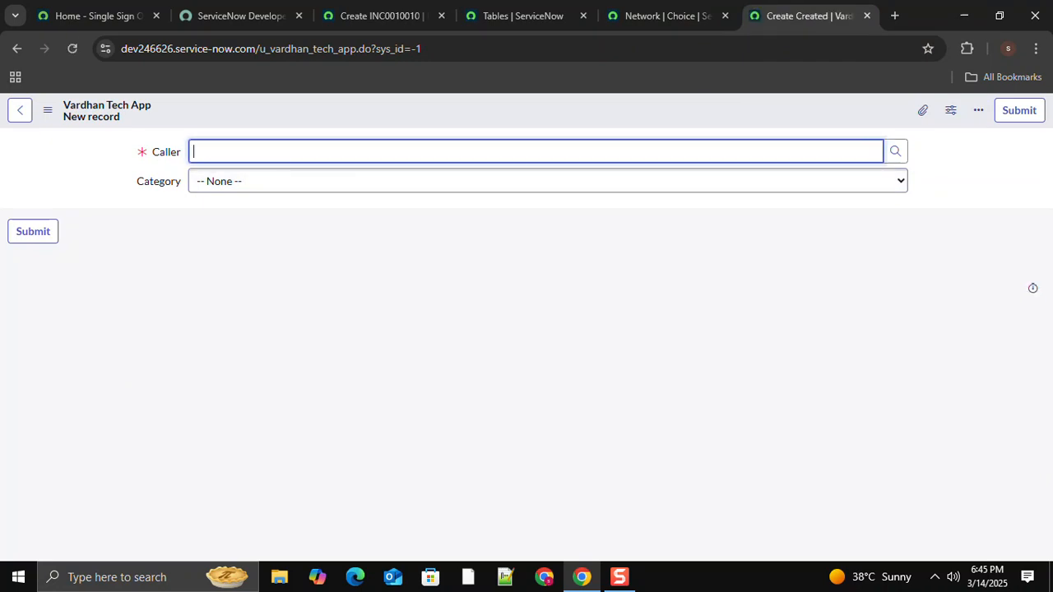
key(Tab)
key(alt+Down)
key(Down)
key(Down)
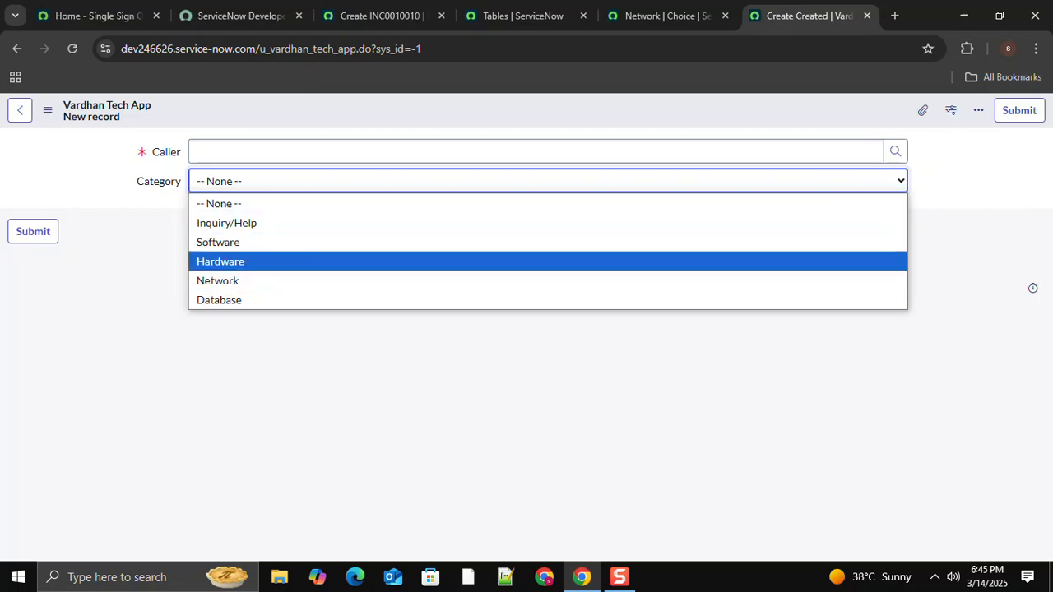
click(494, 375)
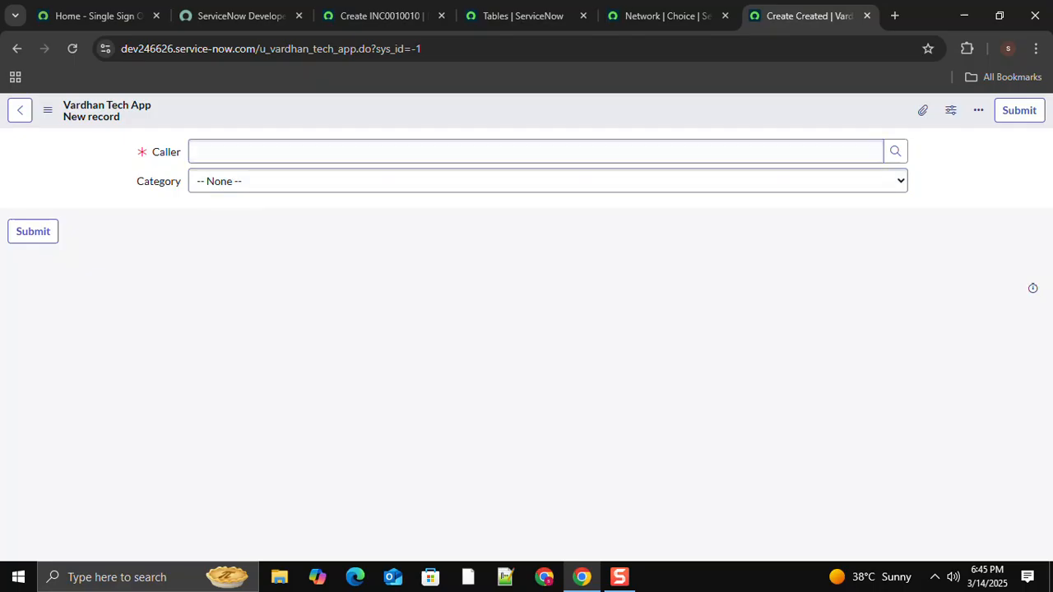
Return from the Network choice record to the Vardhan Tech App table and start a new column of type Choice
click(522, 16)
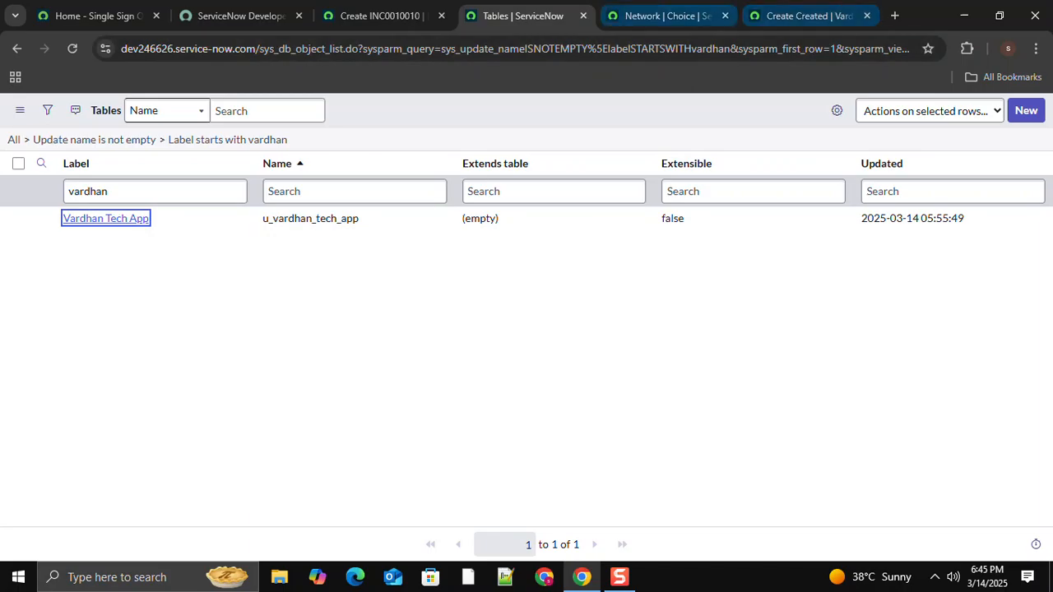
click(666, 15)
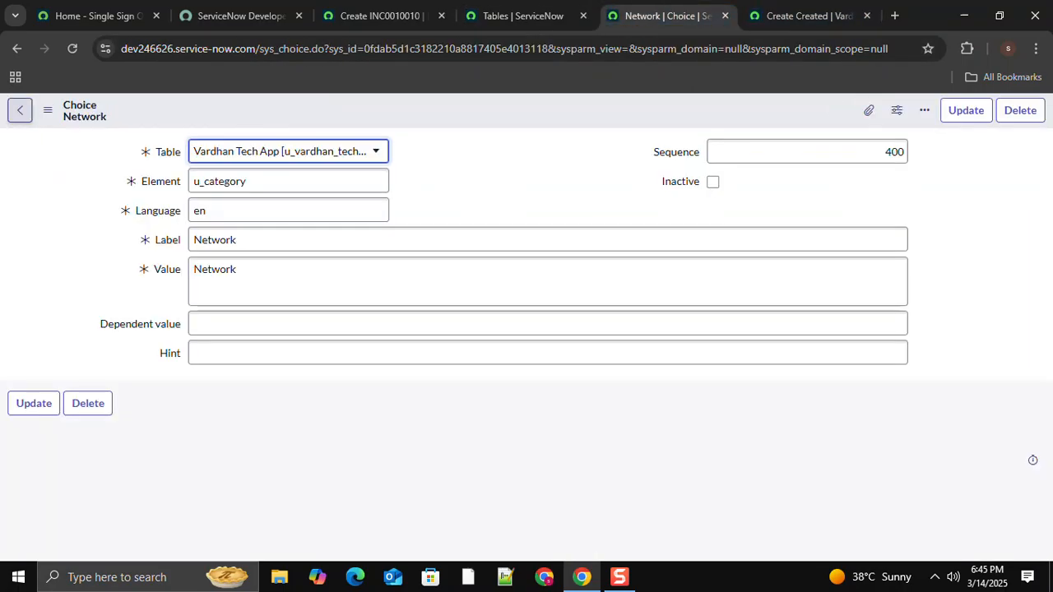
click(20, 110)
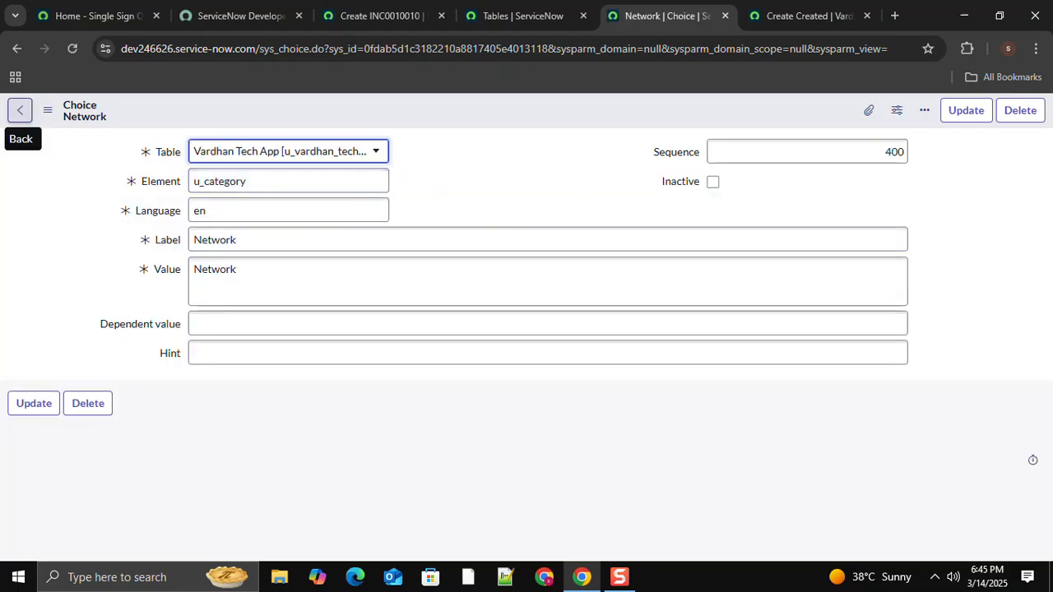
click(20, 111)
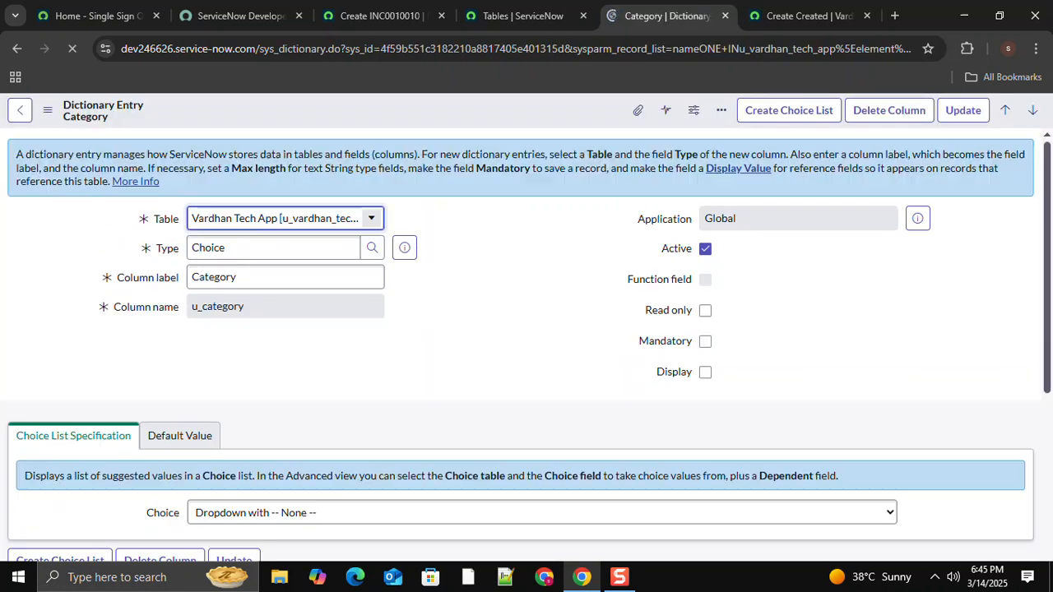
click(20, 110)
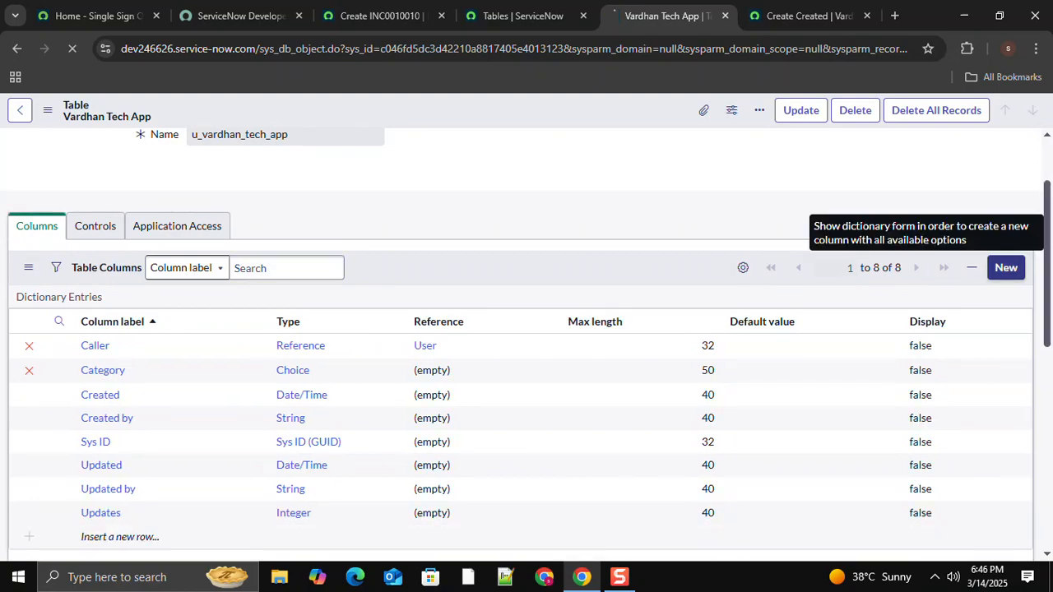
click(1006, 268)
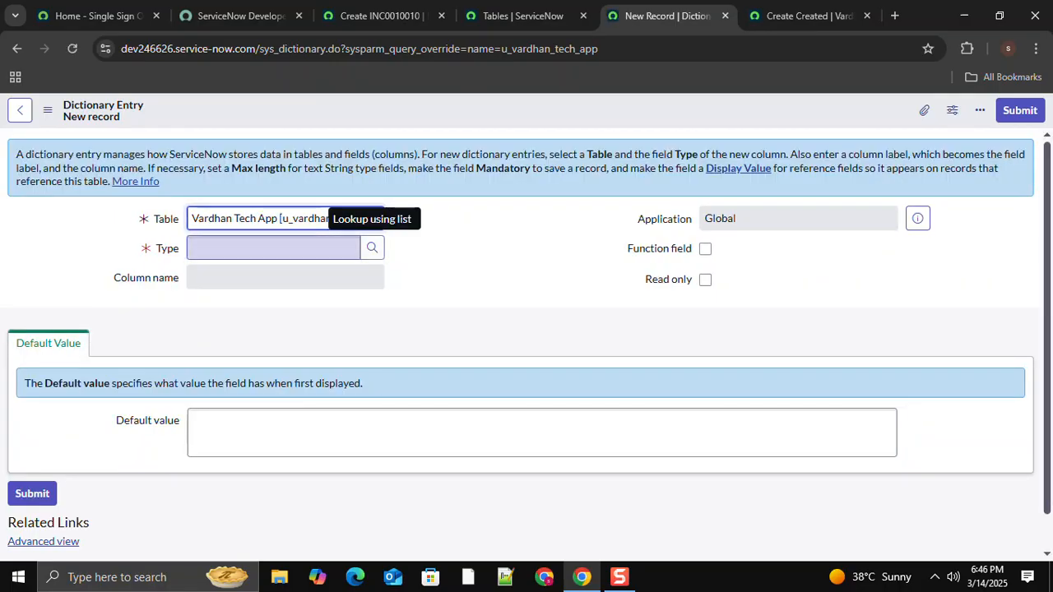
click(273, 248)
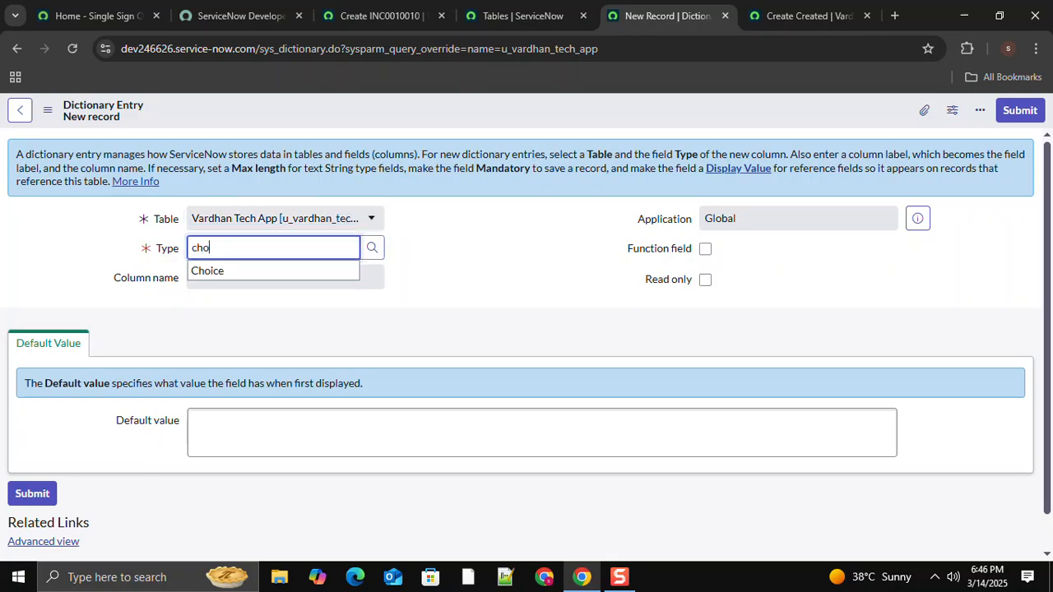
click(247, 271)
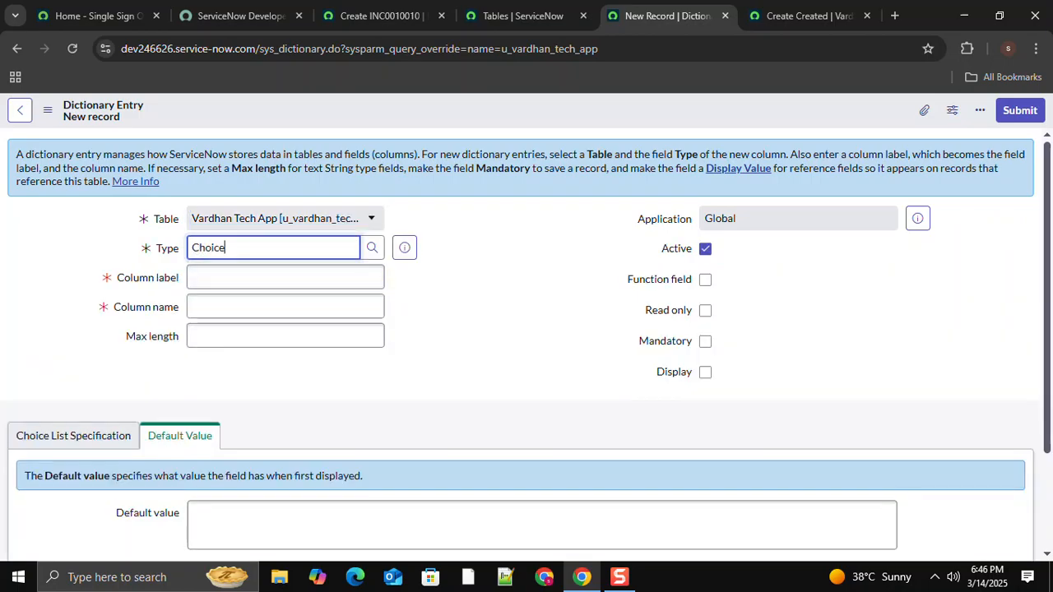
Check the Subcategory choices on the Incident form and compare with the fields on the Vardhan Tech App form
click(381, 16)
click(448, 280)
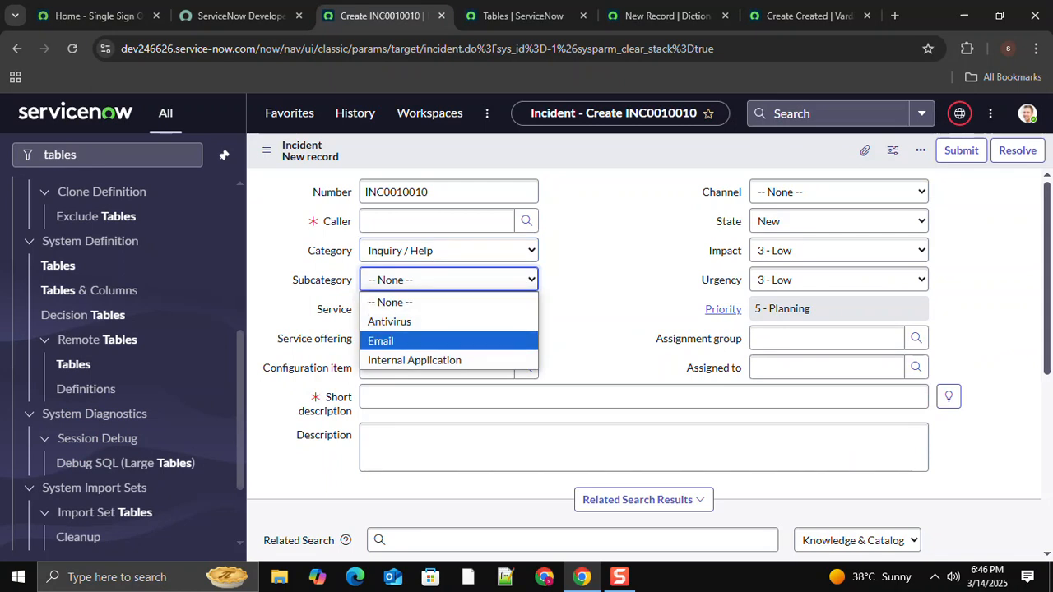
click(979, 250)
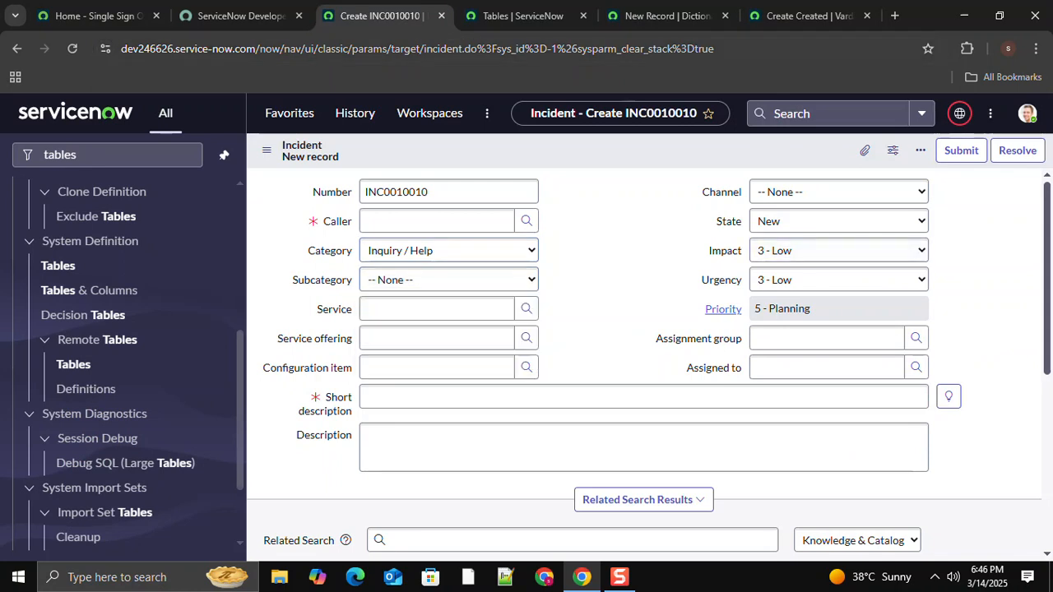
click(808, 15)
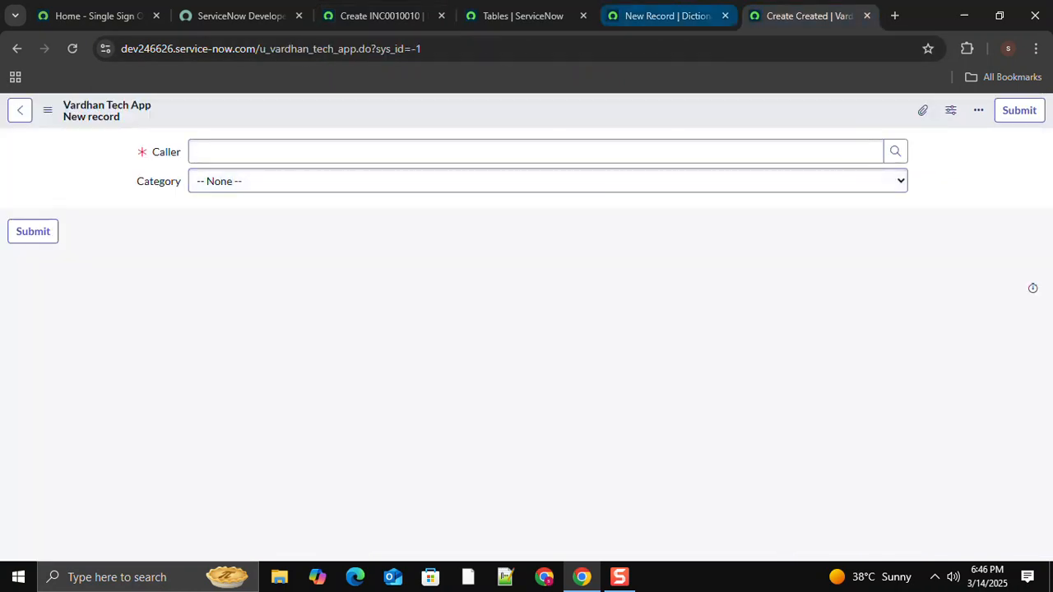
Label the new Choice column SubCategory, save its dictionary entry and start a new choice record for it
click(662, 16)
click(285, 277)
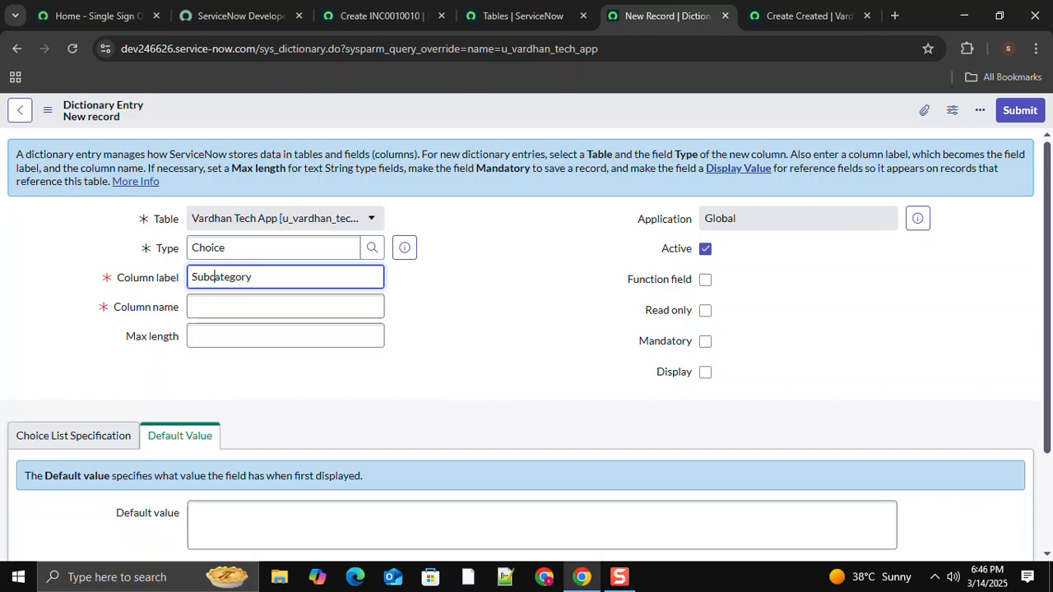
key(BackSpace)
text(C)
click(705, 341)
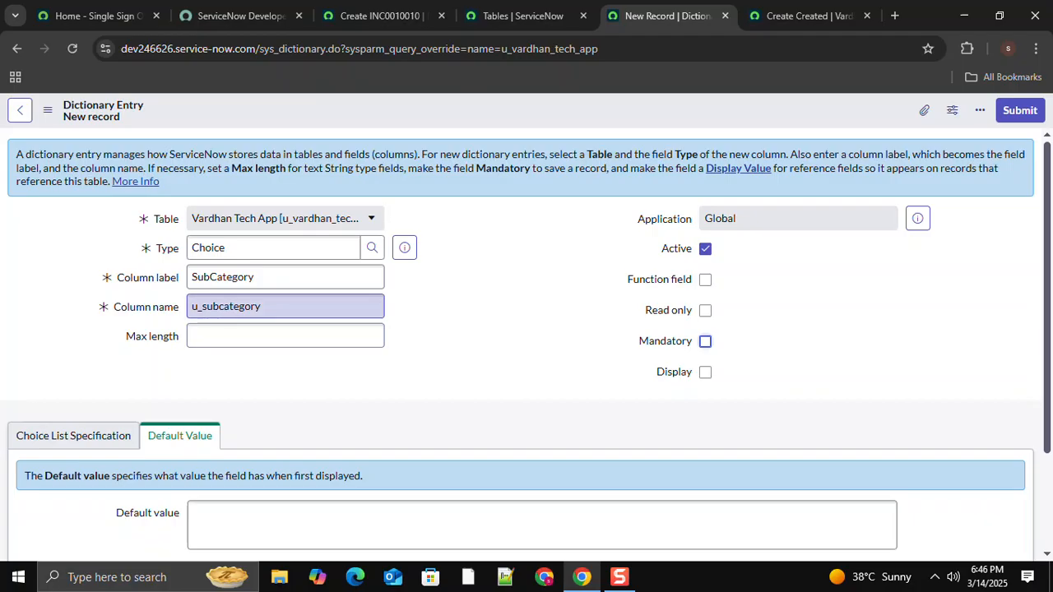
right_click(428, 113)
click(458, 126)
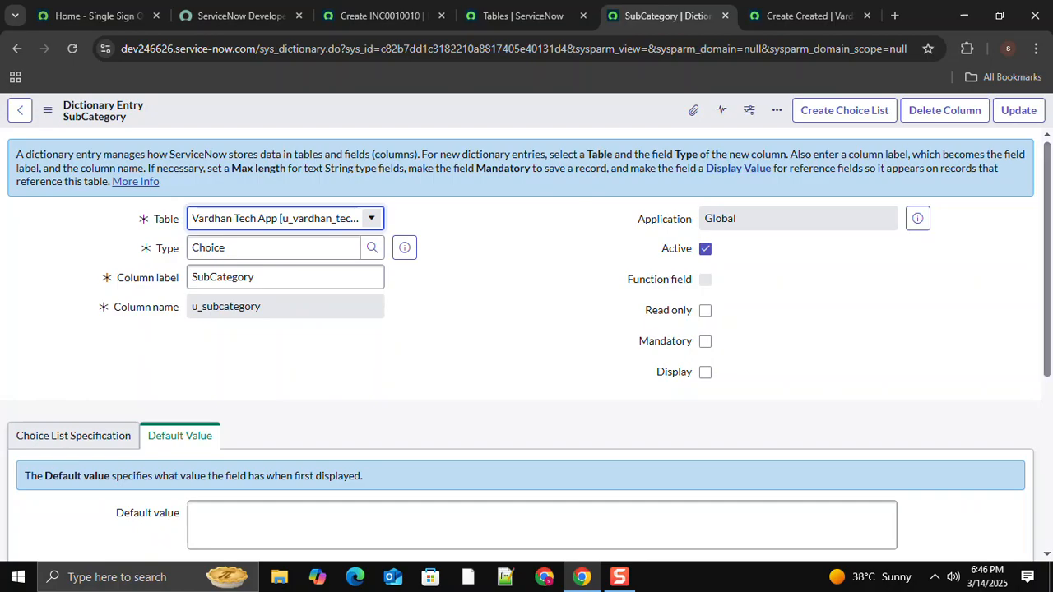
scroll(527, 337, down, 4)
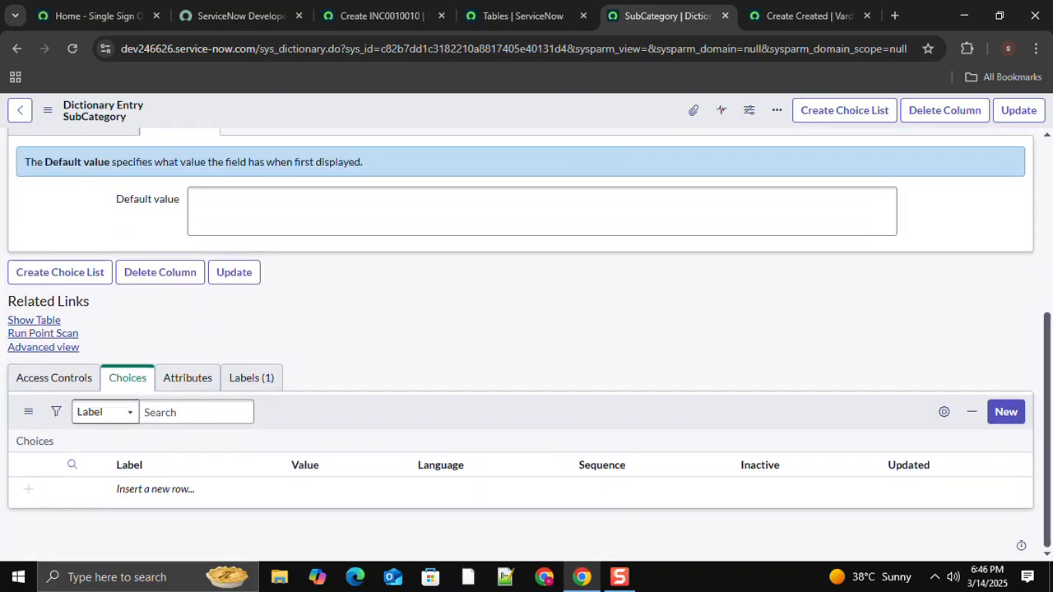
click(1006, 413)
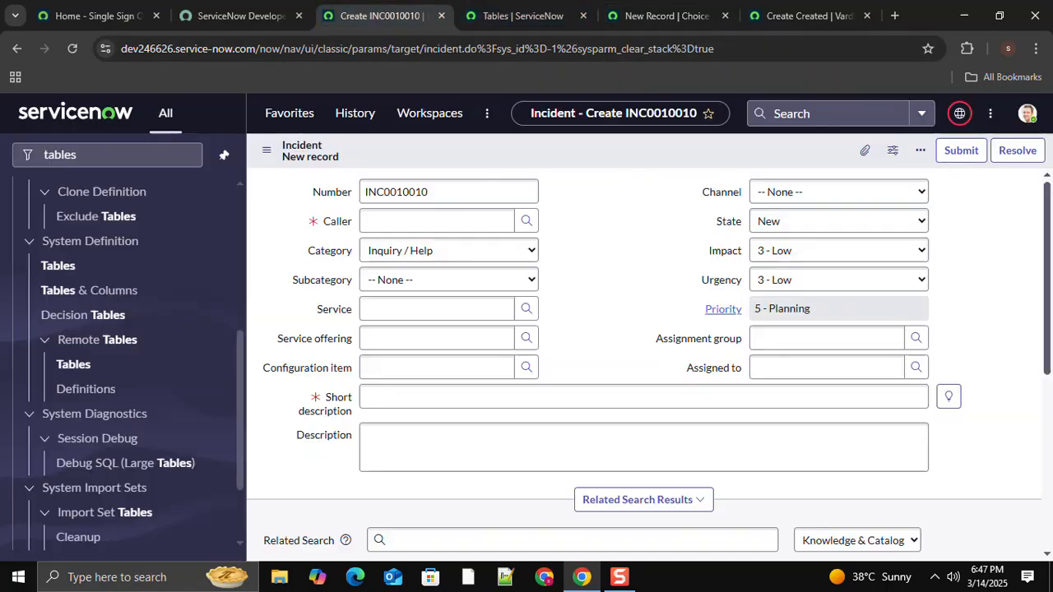
Examine the Incident form's Subcategory choices for the Inquiry / Help category, and switch its Category to Software
click(378, 16)
click(448, 279)
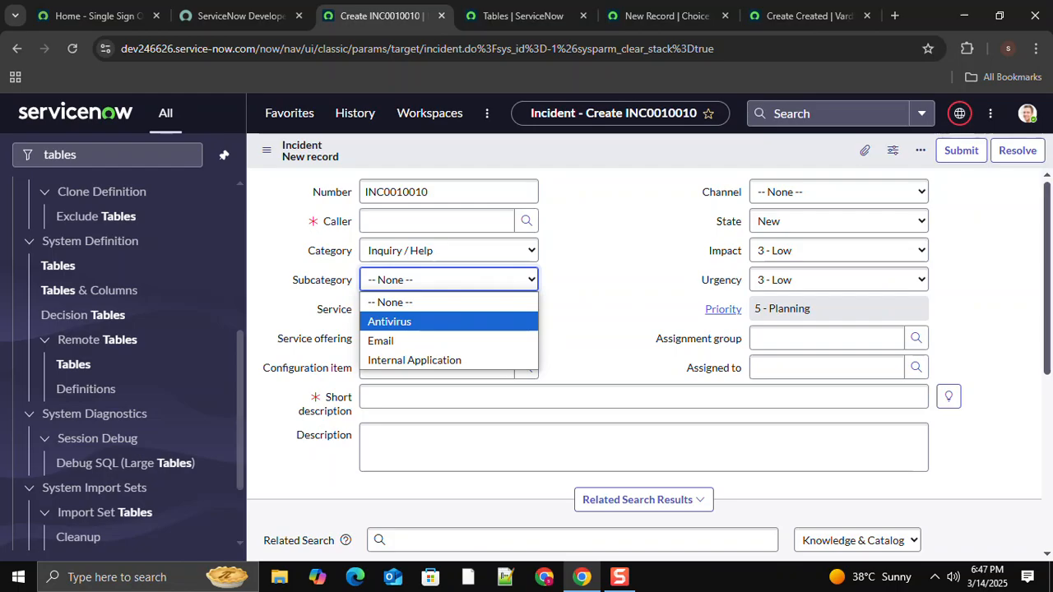
key(Escape)
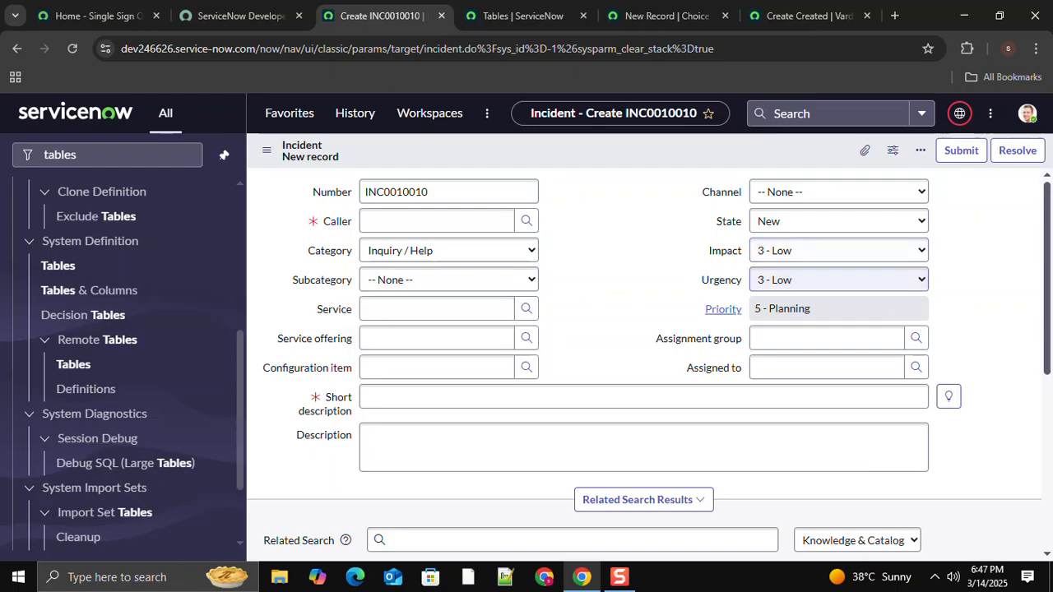
click(448, 280)
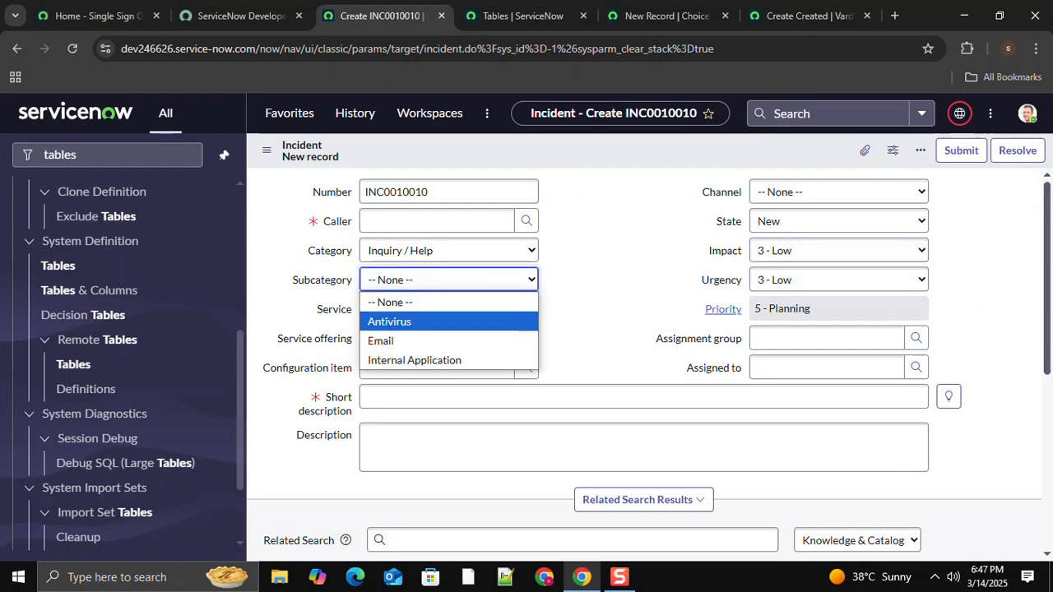
click(448, 250)
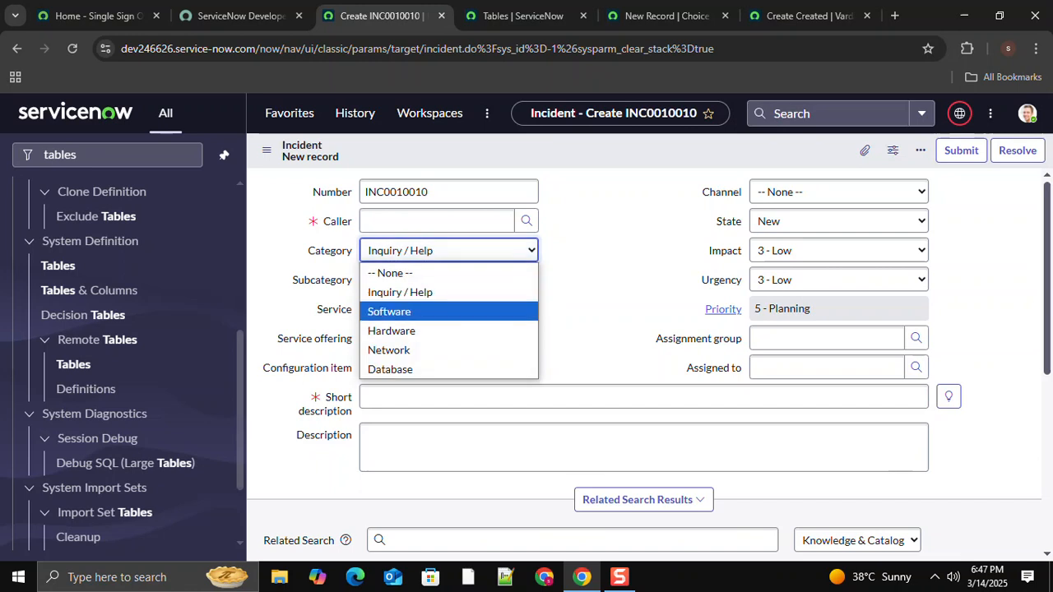
key(Return)
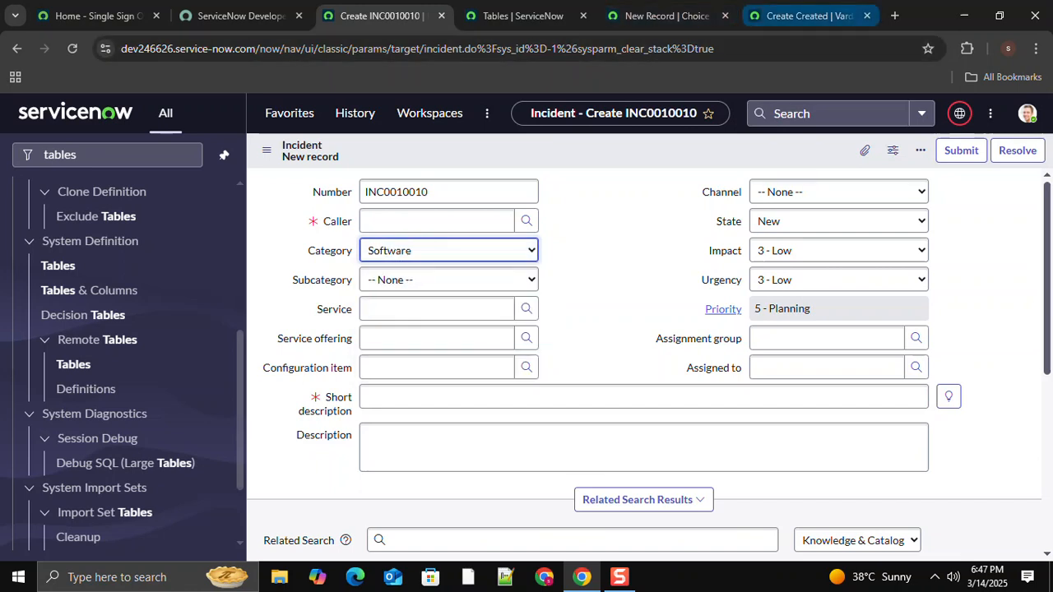
Fill in the new u_subcategory choice record with Email as both label and value, and save it
click(666, 15)
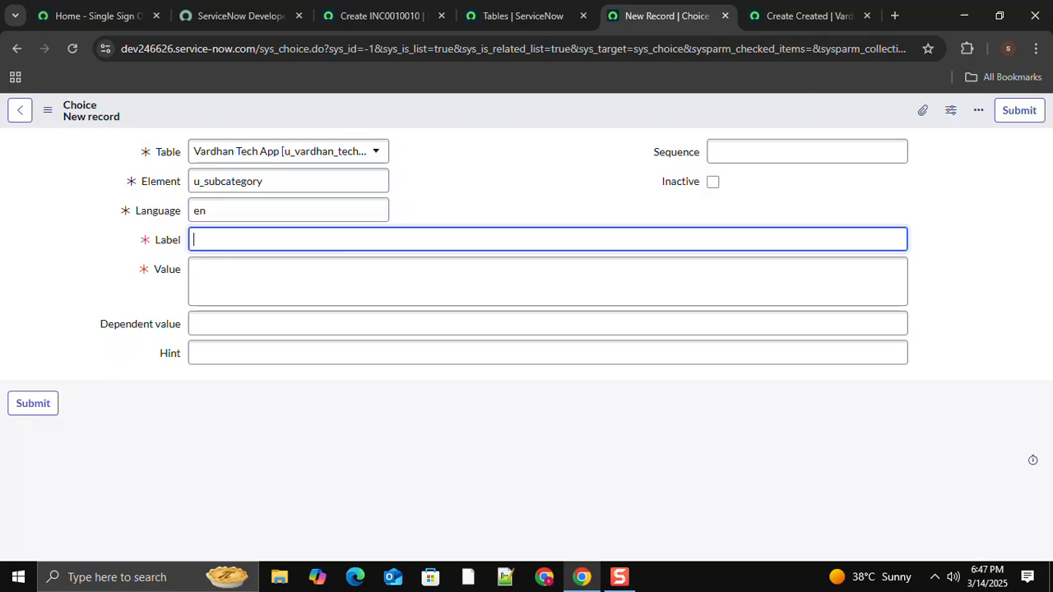
text(Email)
drag(221, 241, 192, 240)
key(ctrl+c)
click(216, 280)
key(ctrl+v)
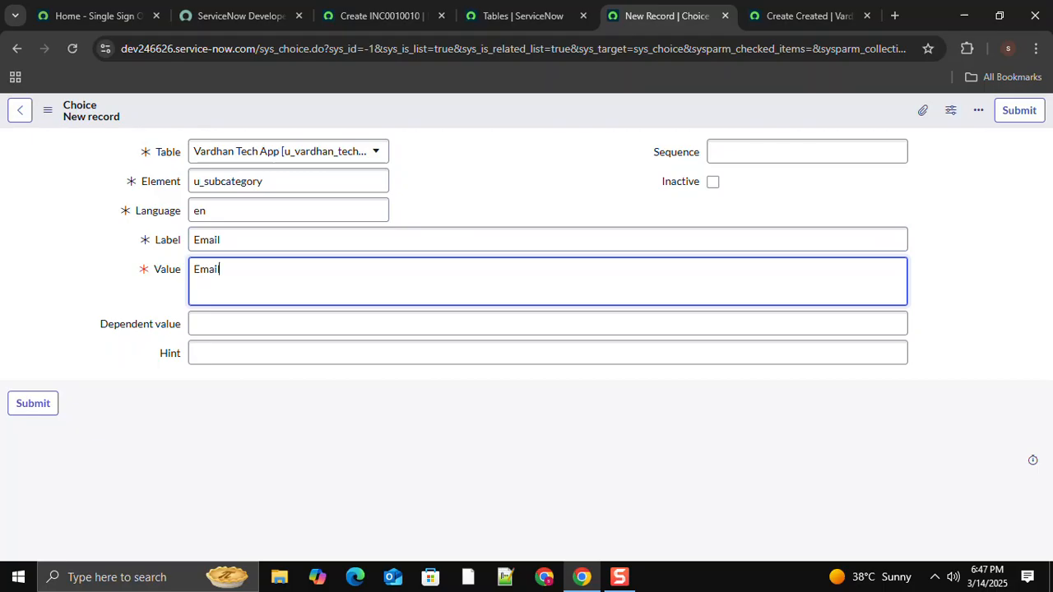
click(247, 461)
right_click(475, 108)
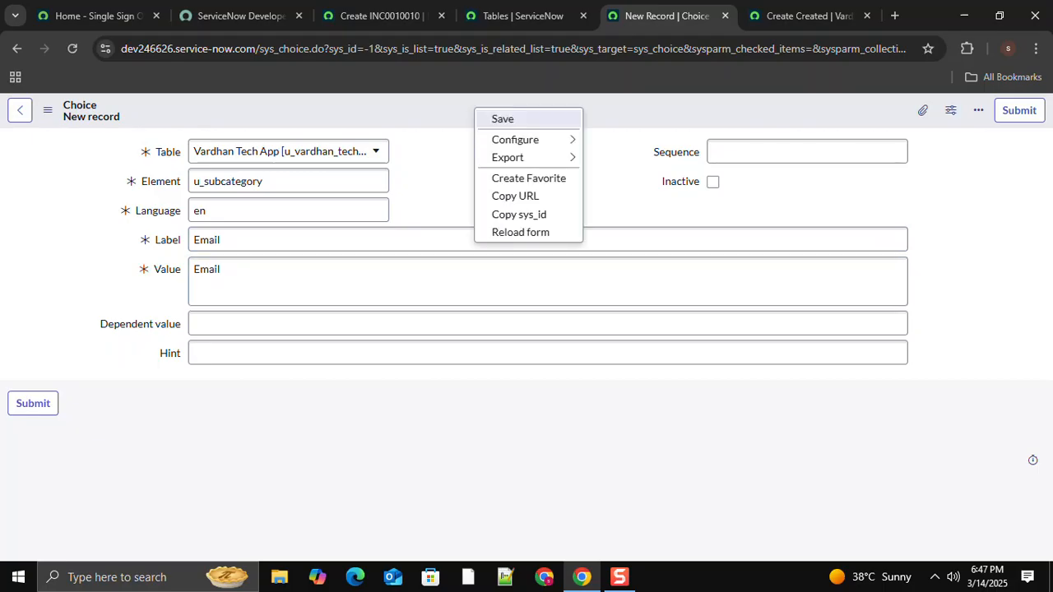
click(503, 119)
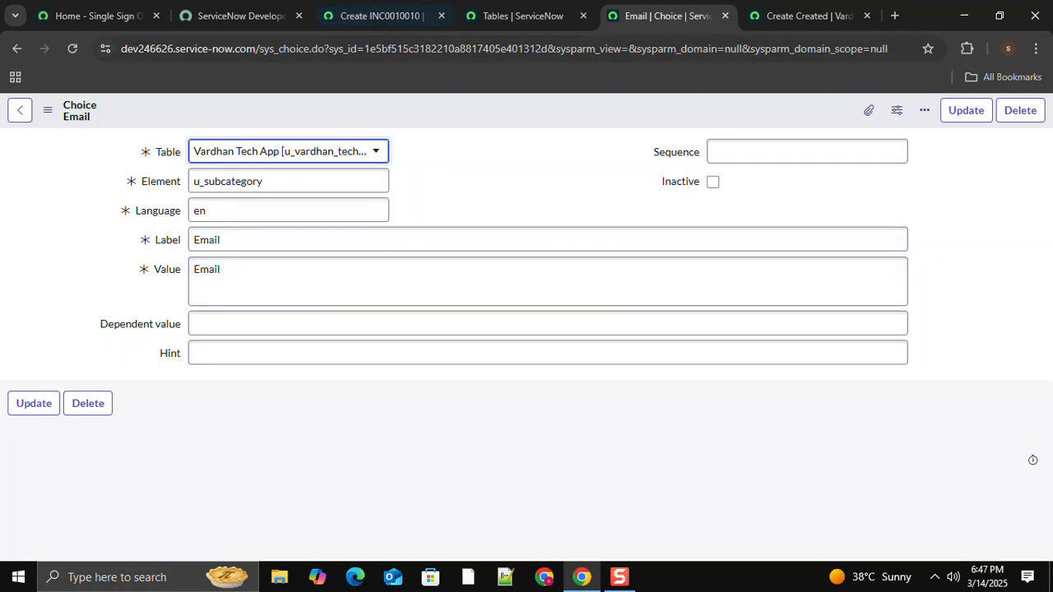
Check the Incident form's Subcategory choices for Software, and insert a copy of the Email choice with label and value Operating System
click(380, 16)
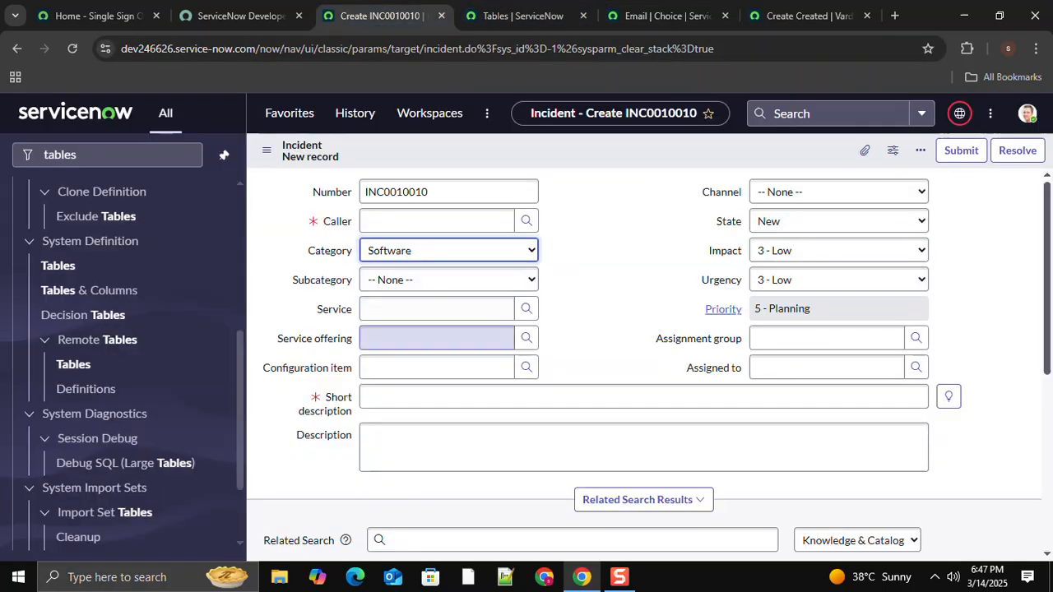
click(449, 280)
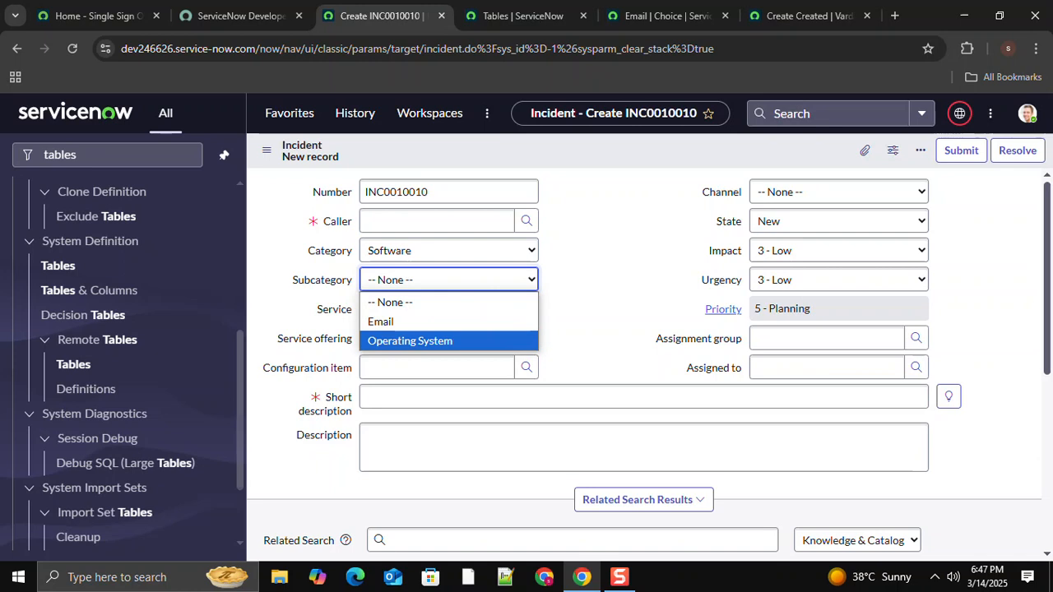
click(666, 15)
double_click(209, 240)
text(Operating System)
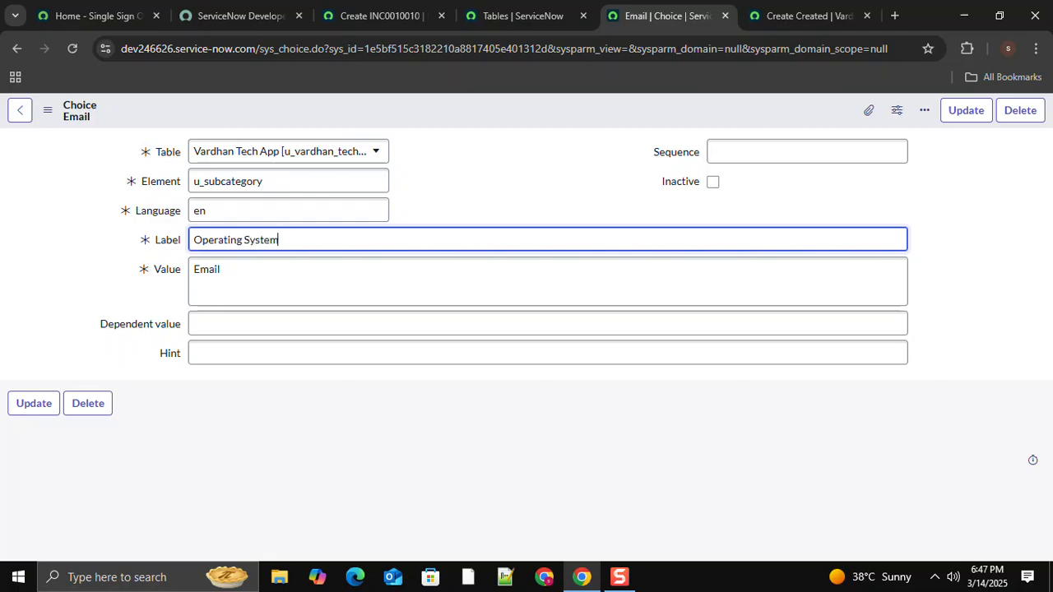
key(ctrl+shift+Left)
key(ctrl+shift+Left)
key(ctrl+c)
key(Tab)
key(ctrl+shift+Left)
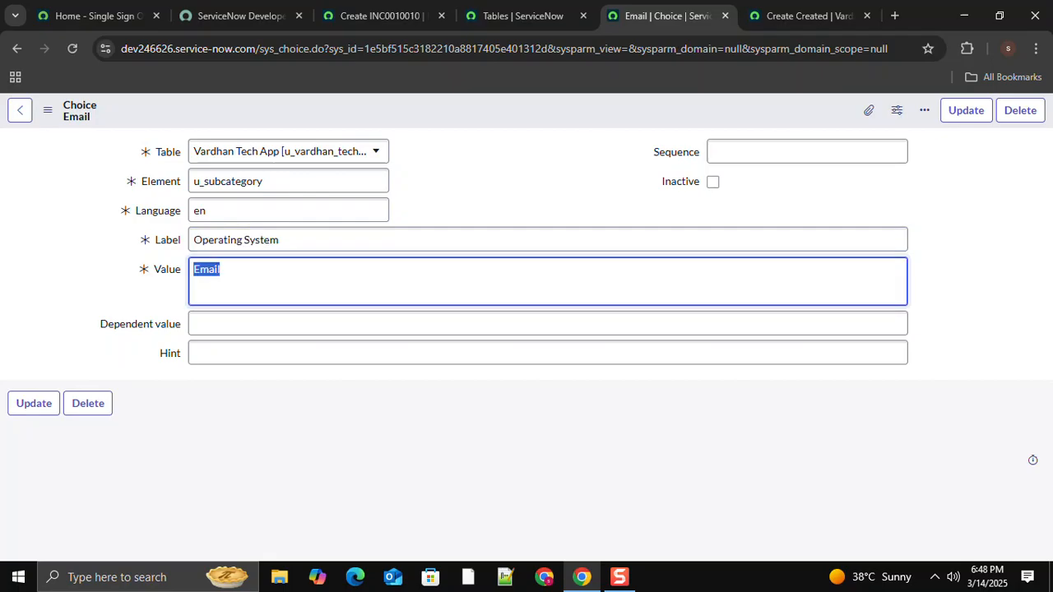
key(ctrl+v)
right_click(455, 109)
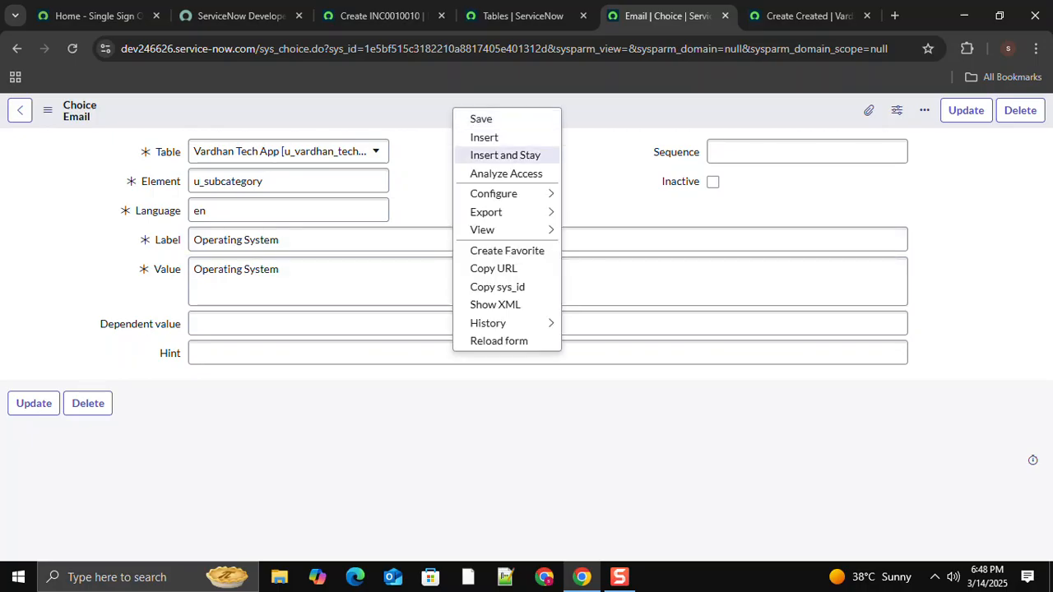
click(505, 155)
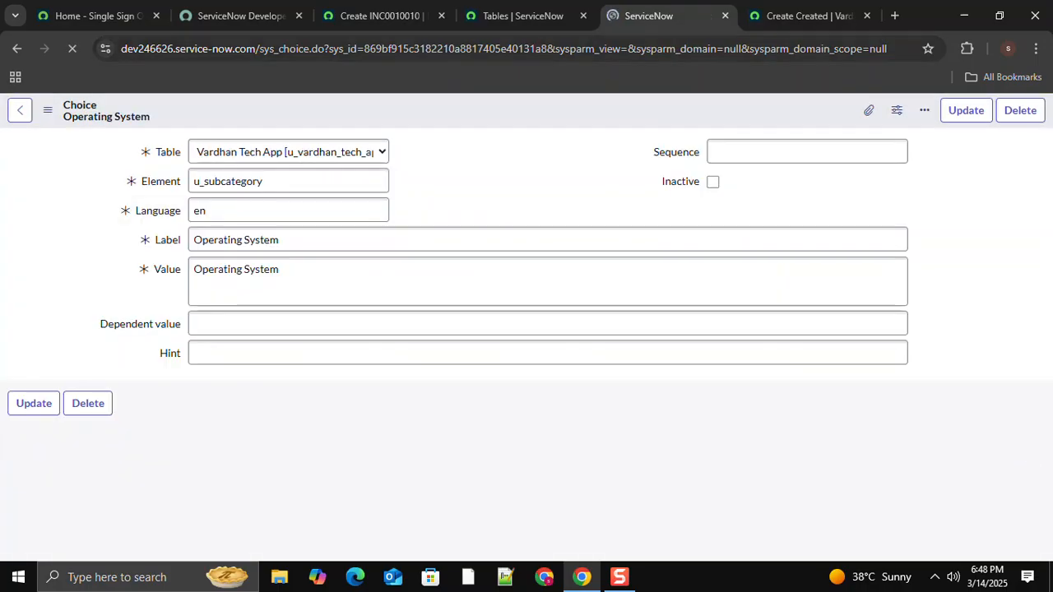
Switch the Incident form's Category to Hardware and examine its Subcategory choices
click(523, 15)
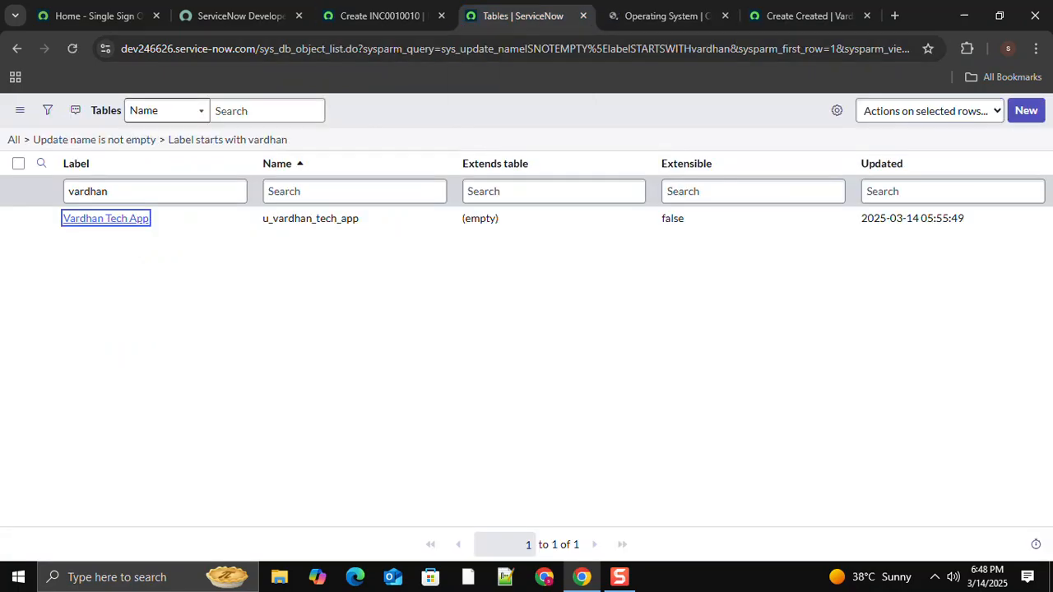
click(379, 15)
click(449, 250)
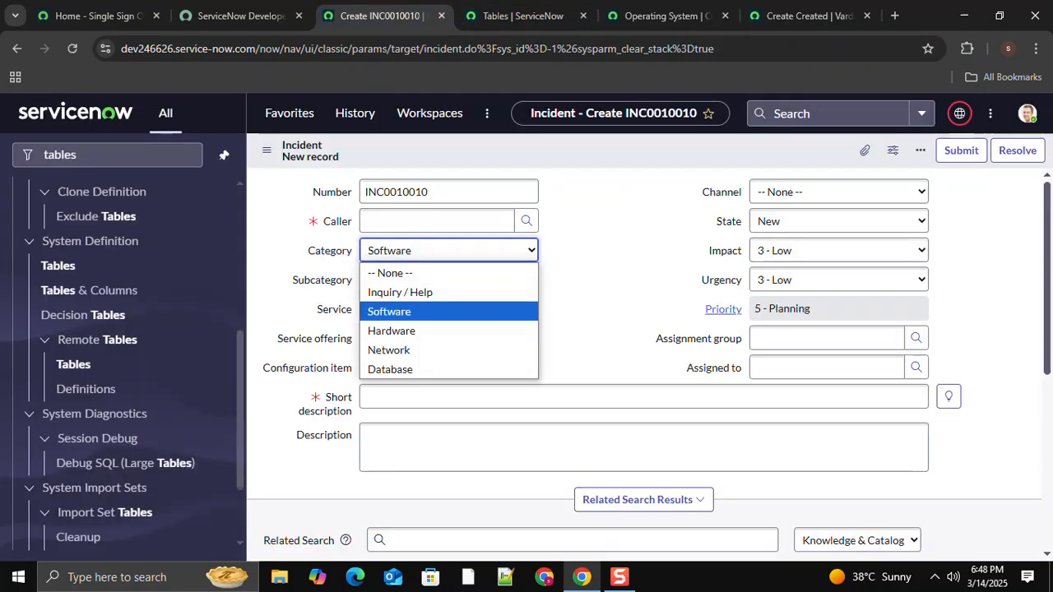
click(392, 330)
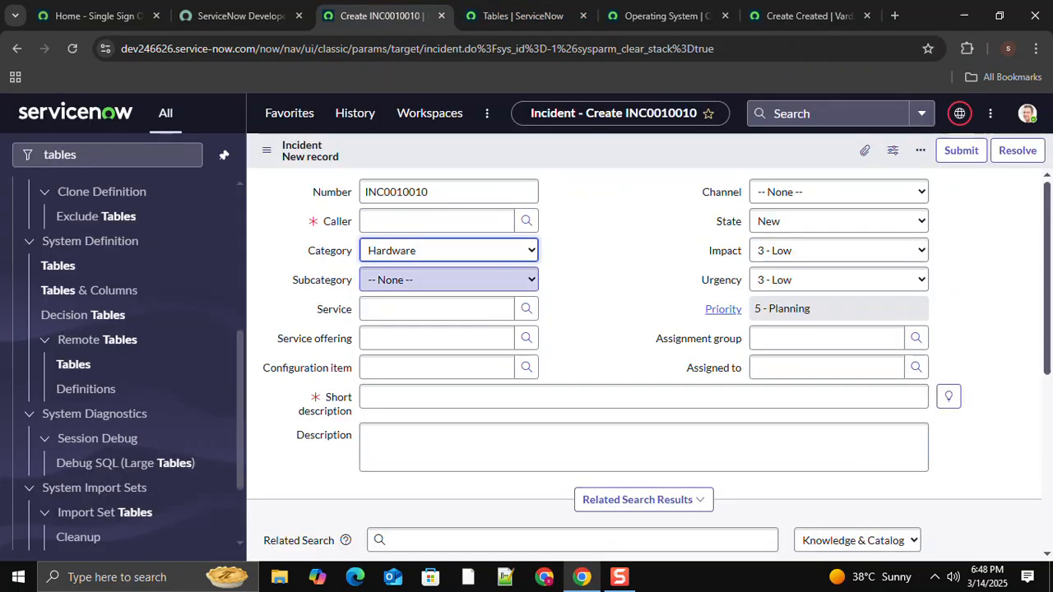
click(448, 280)
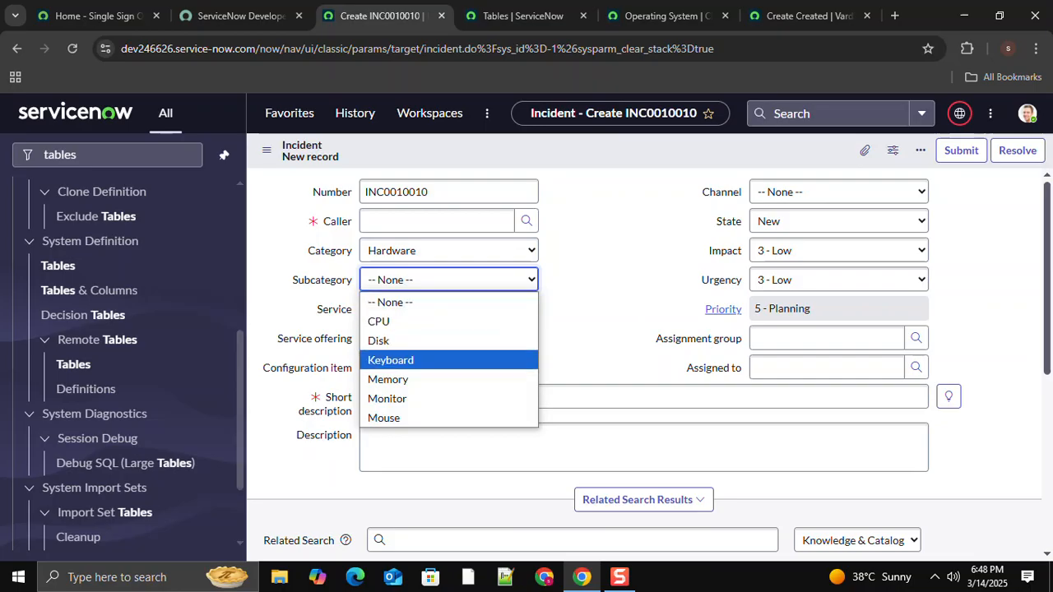
Change the label and value of the Operating System choice record to CPU and save it
click(666, 15)
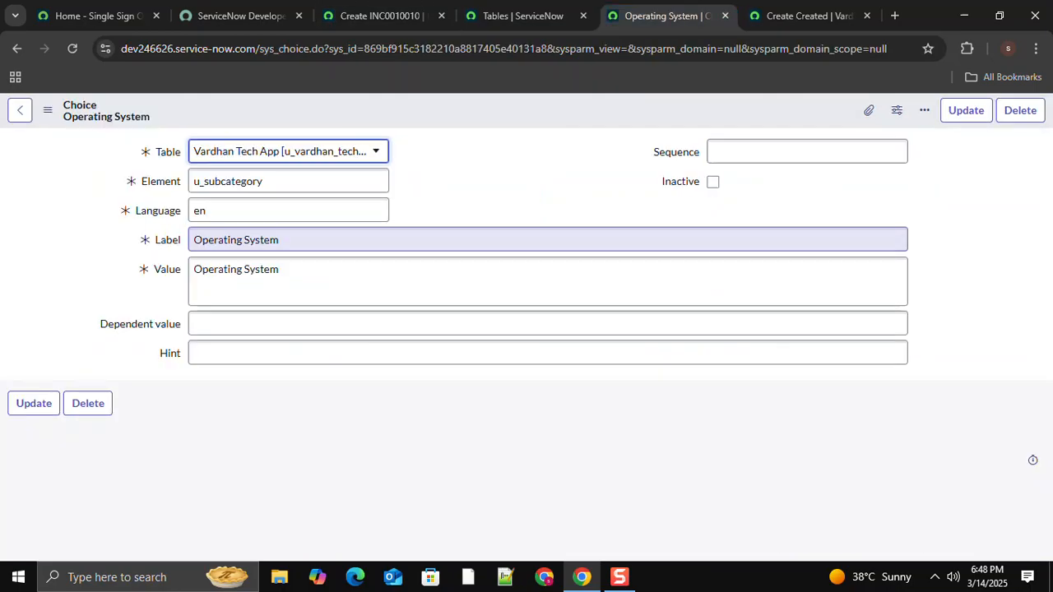
text(CPU)
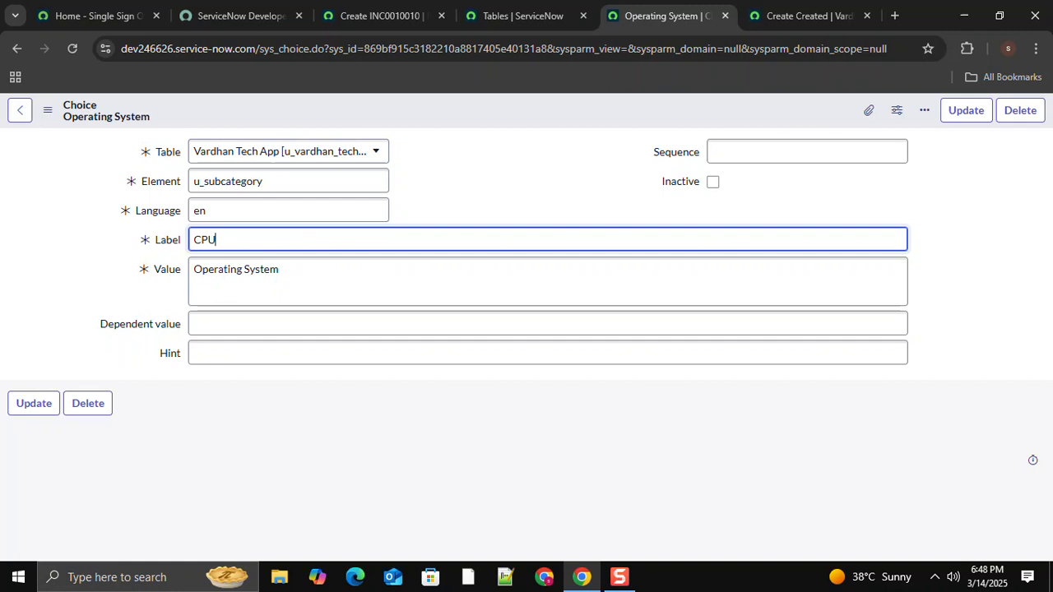
key(ctrl+a)
key(ctrl+c)
key(Tab)
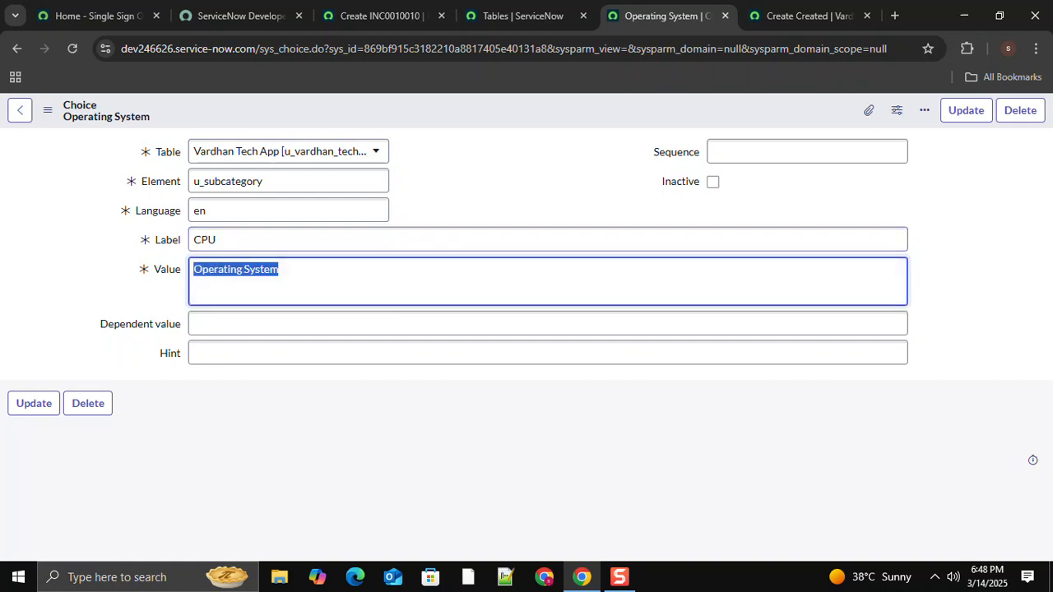
key(ctrl+v)
right_click(493, 110)
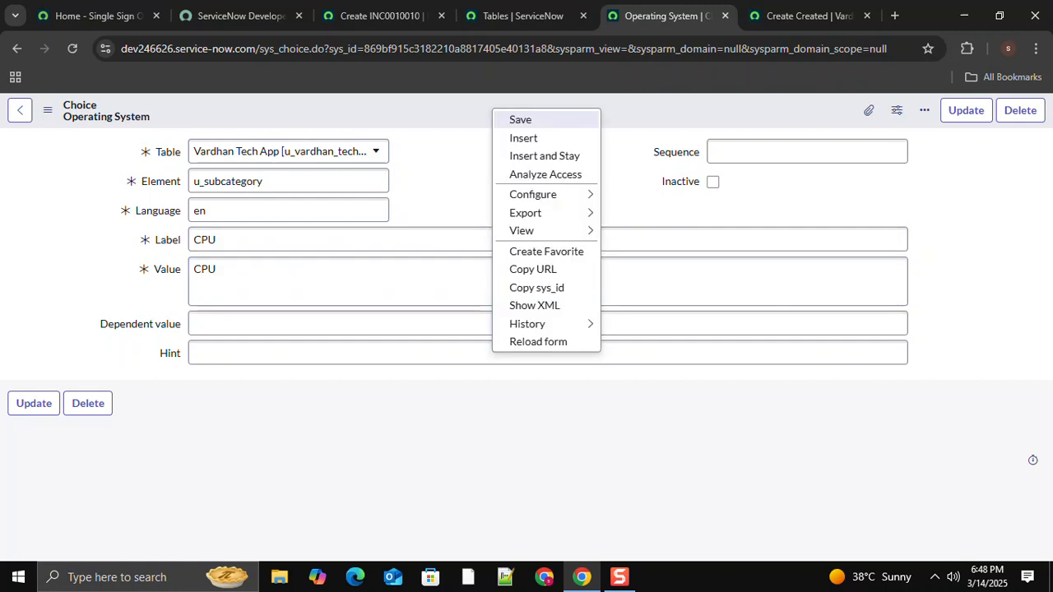
click(520, 119)
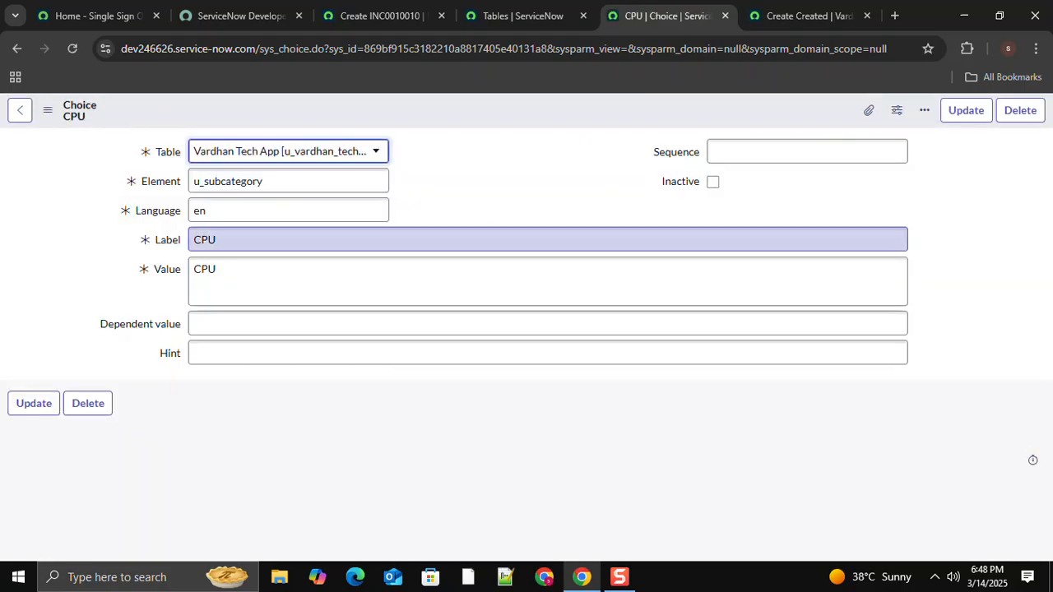
Change the label and value of the CPU choice record to DISK and save it
double_click(205, 240)
text(DISK)
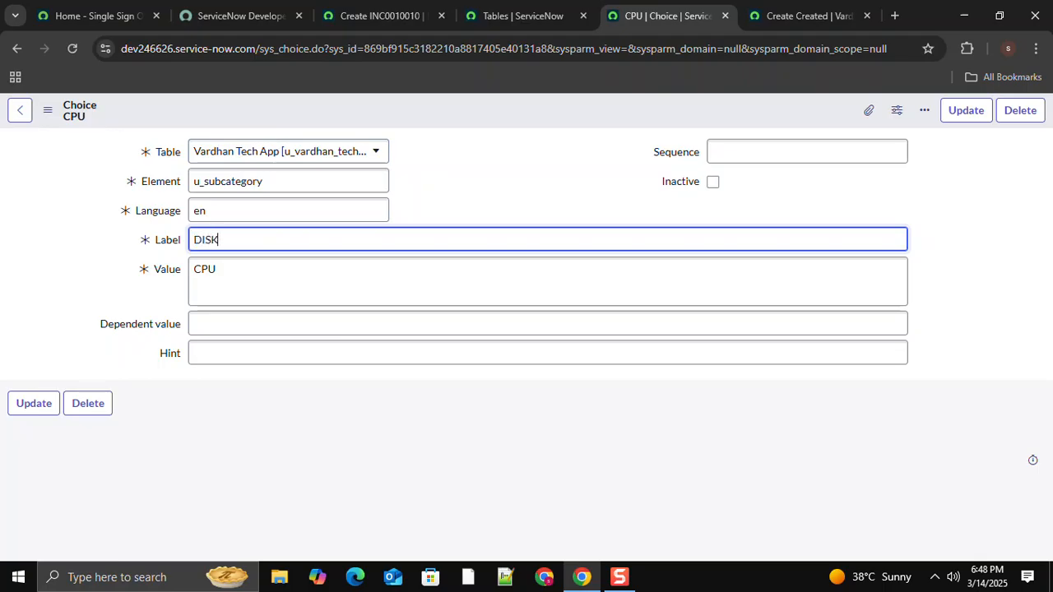
key(shift+Left)
key(shift+Left)
key(shift+Left)
key(shift+Left)
key(ctrl+c)
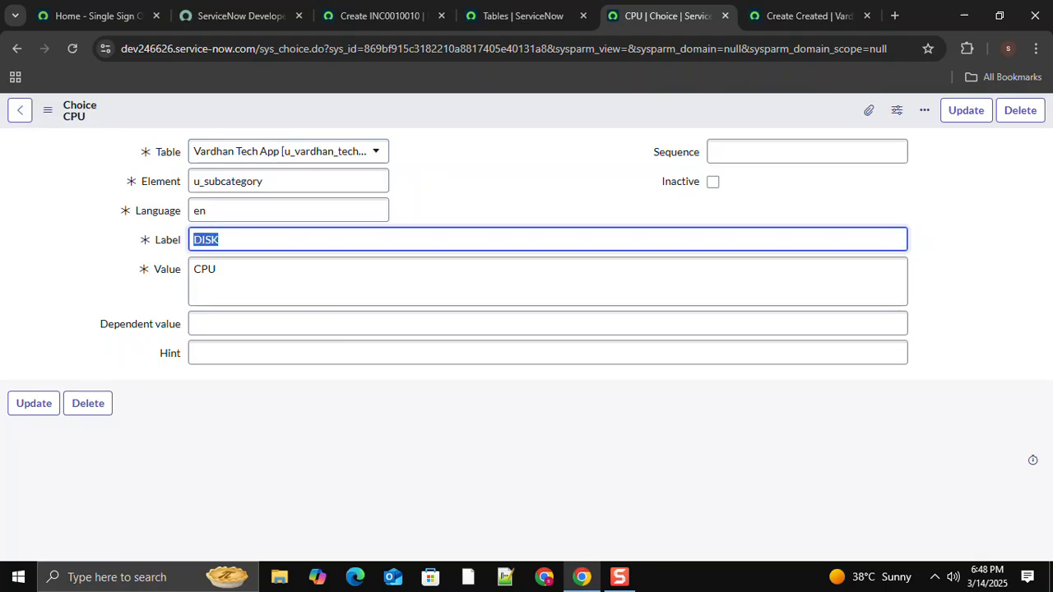
key(Tab)
key(ctrl+v)
right_click(455, 111)
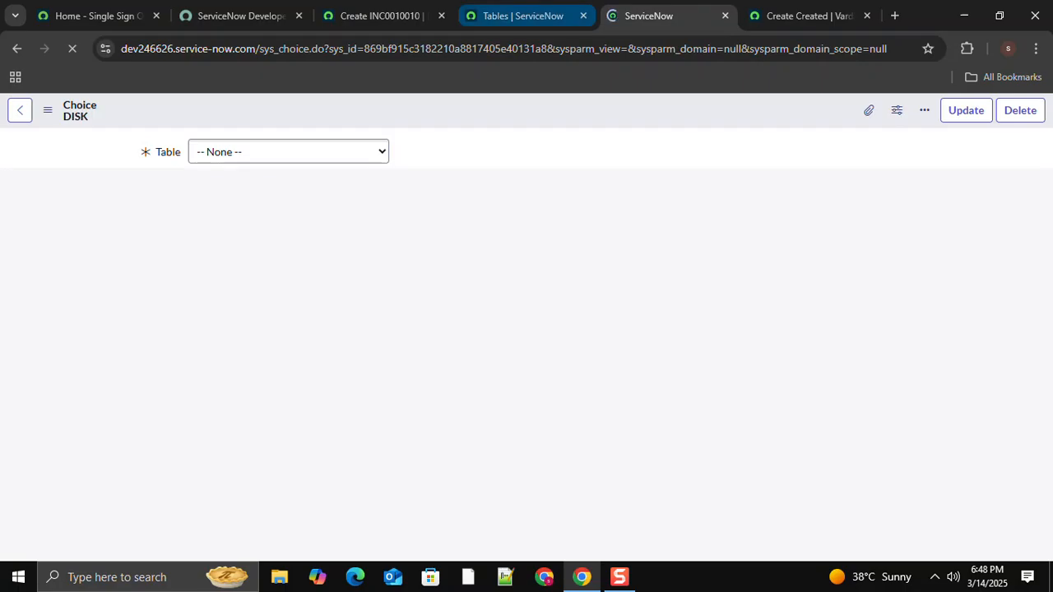
Recheck the Incident form's Hardware subcategories, and insert a copy of the DISK choice with label and value Keyboard
click(519, 15)
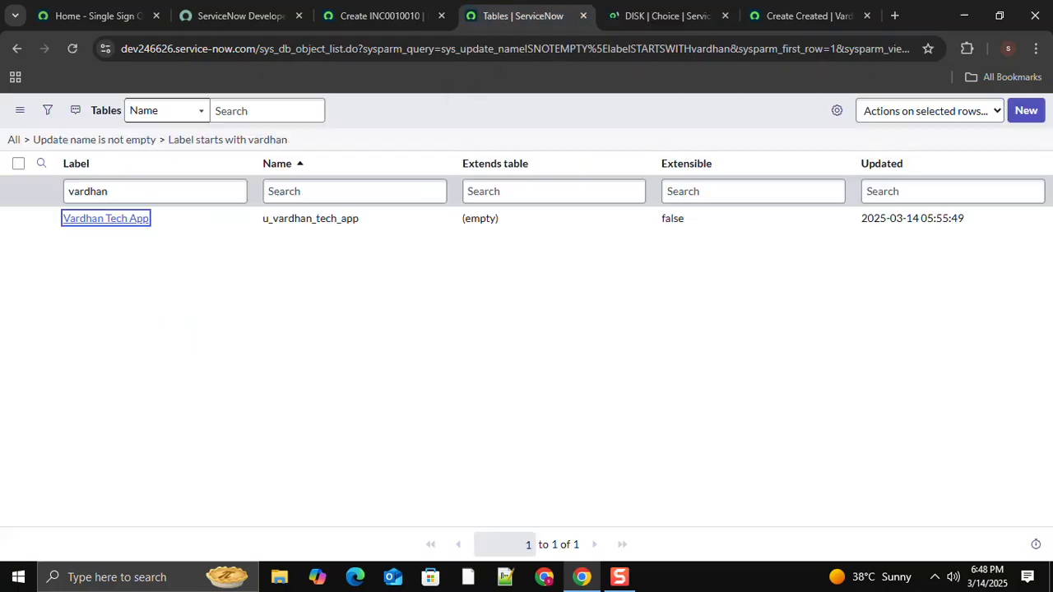
click(378, 15)
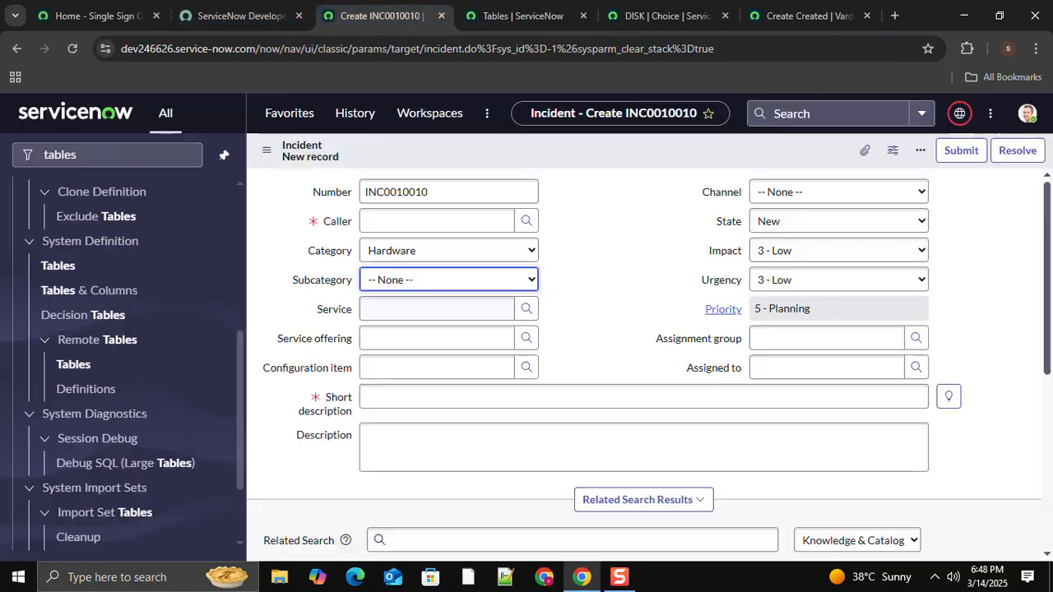
click(448, 280)
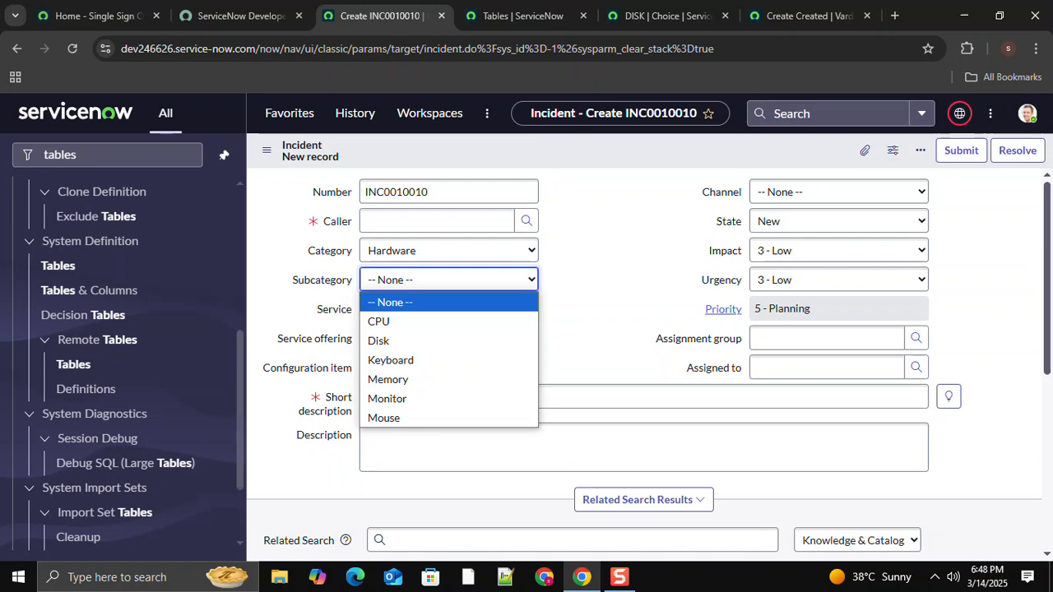
click(667, 15)
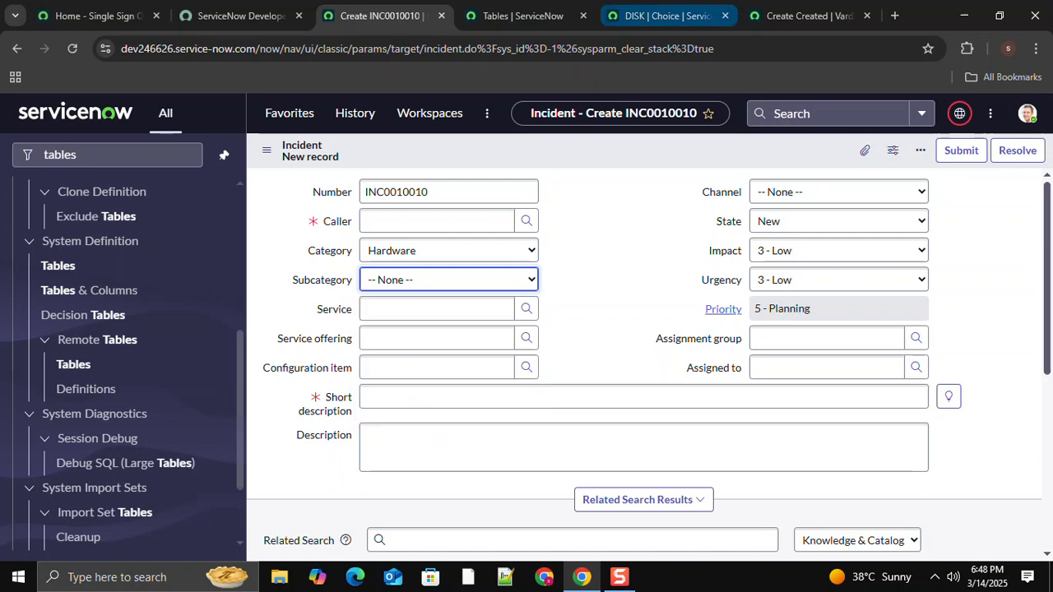
double_click(205, 240)
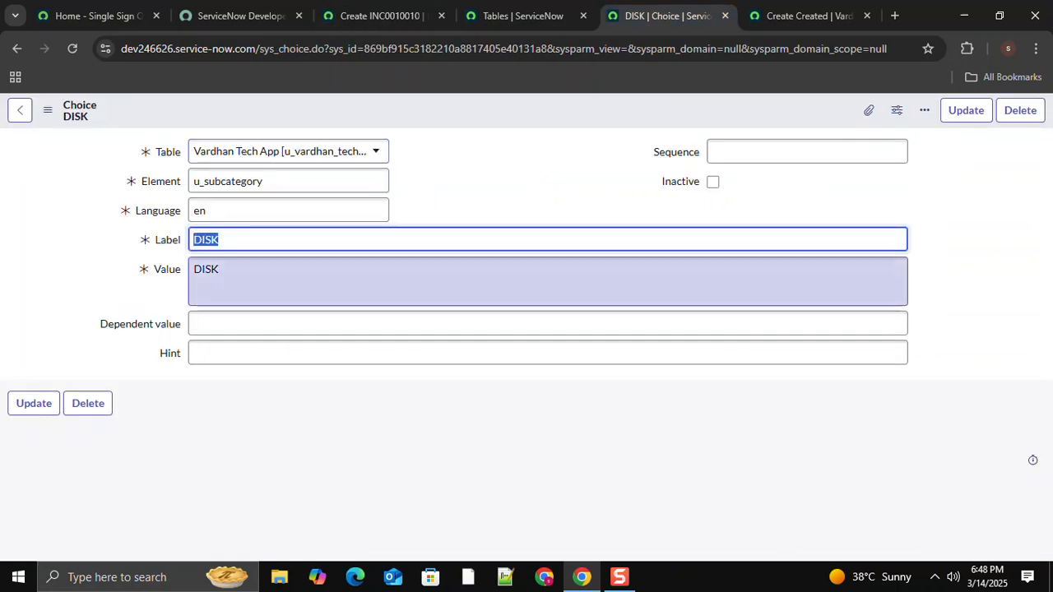
text(Keyboard)
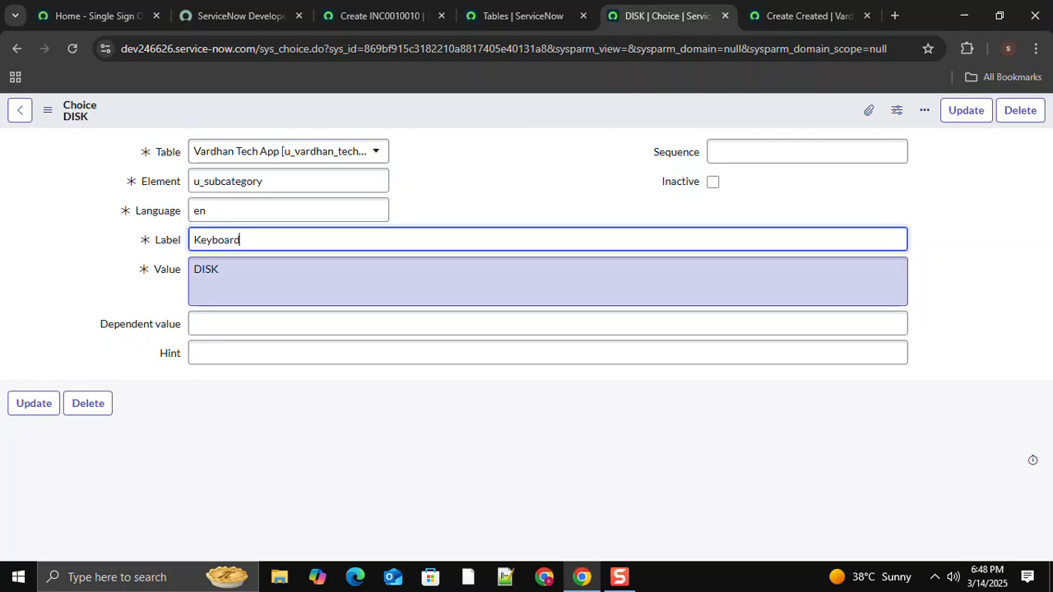
key(ctrl+a)
key(ctrl+c)
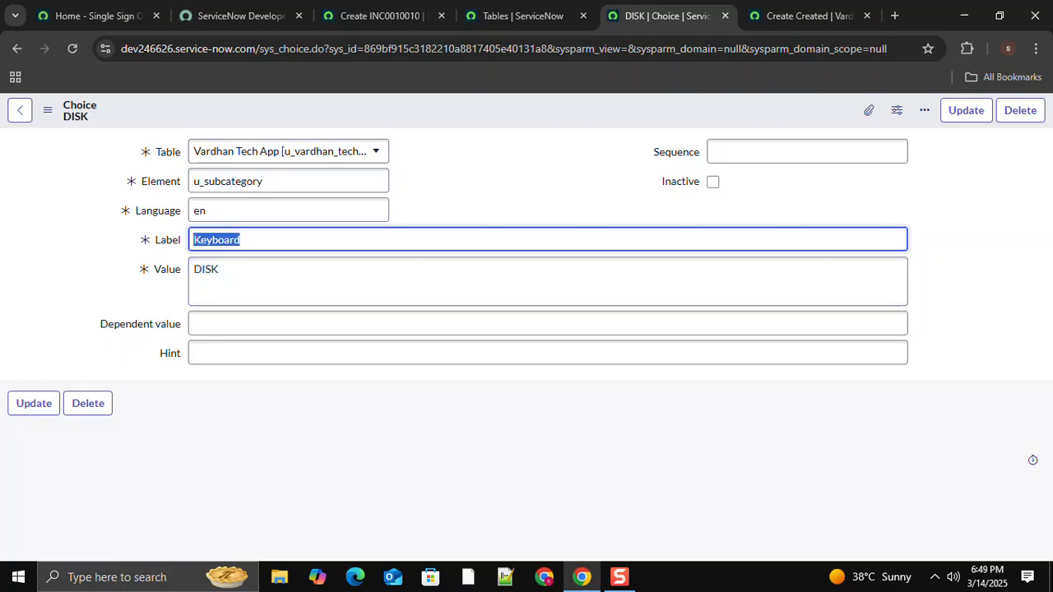
click(329, 279)
key(ctrl+a)
key(ctrl+v)
right_click(526, 106)
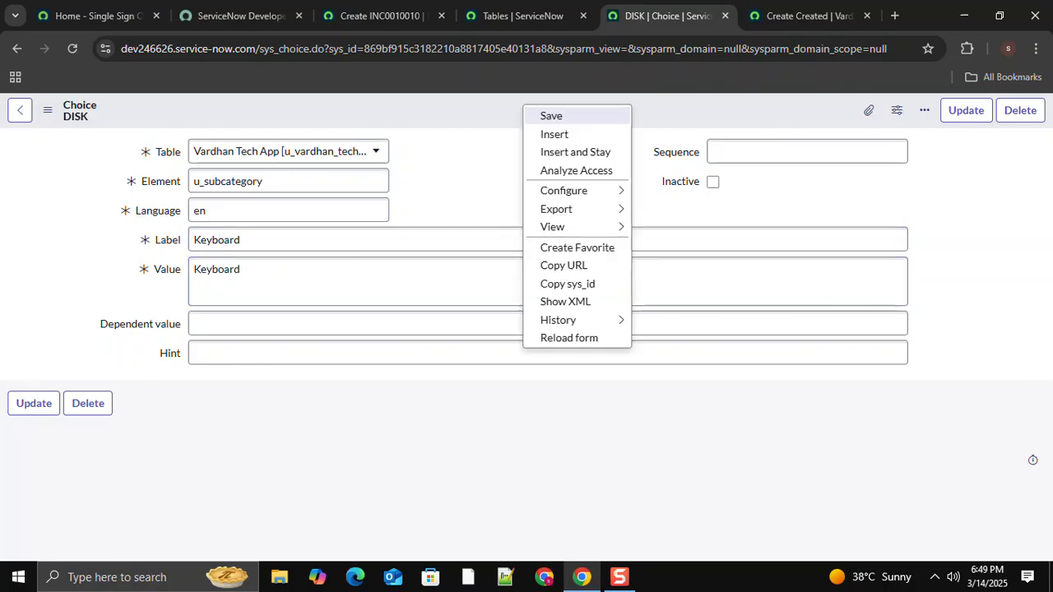
click(575, 151)
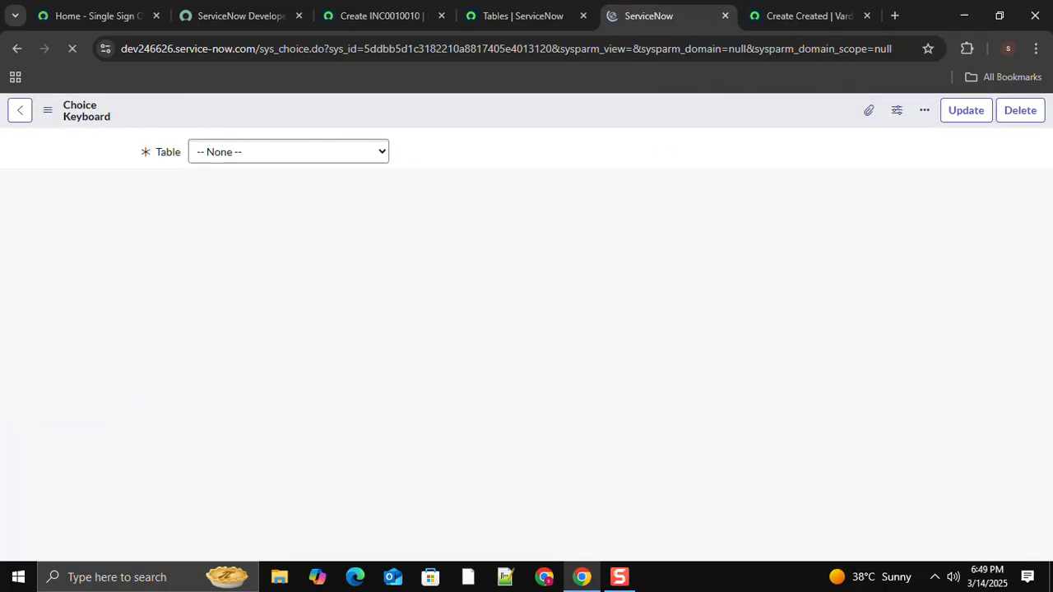
Change the label and value of the Keyboard choice record to Monitor and save it
drag(262, 241, 168, 241)
text(Monitor)
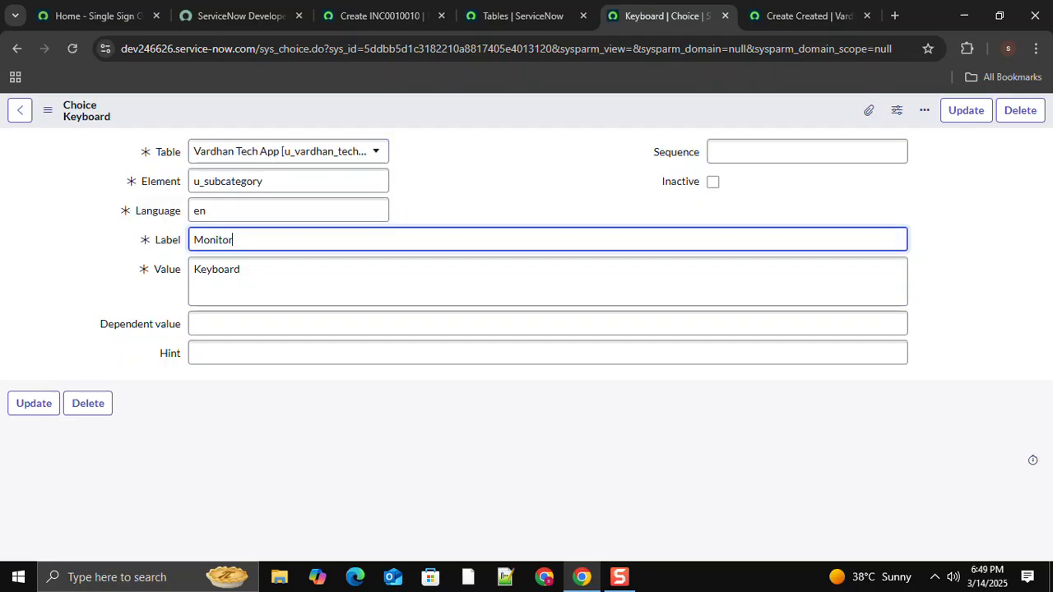
key(Tab)
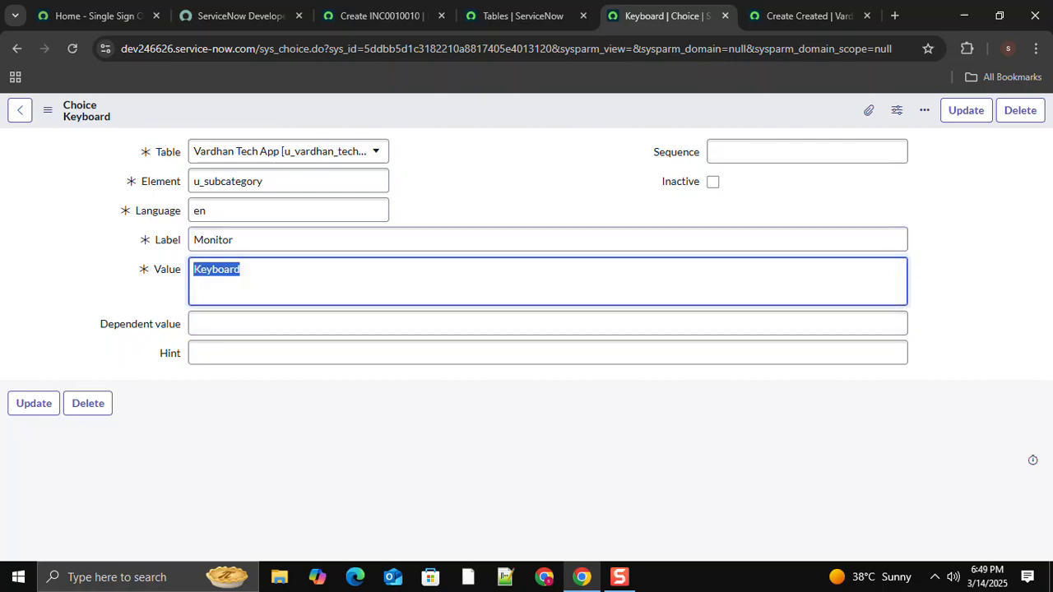
key(shift+Tab)
key(ctrl+c)
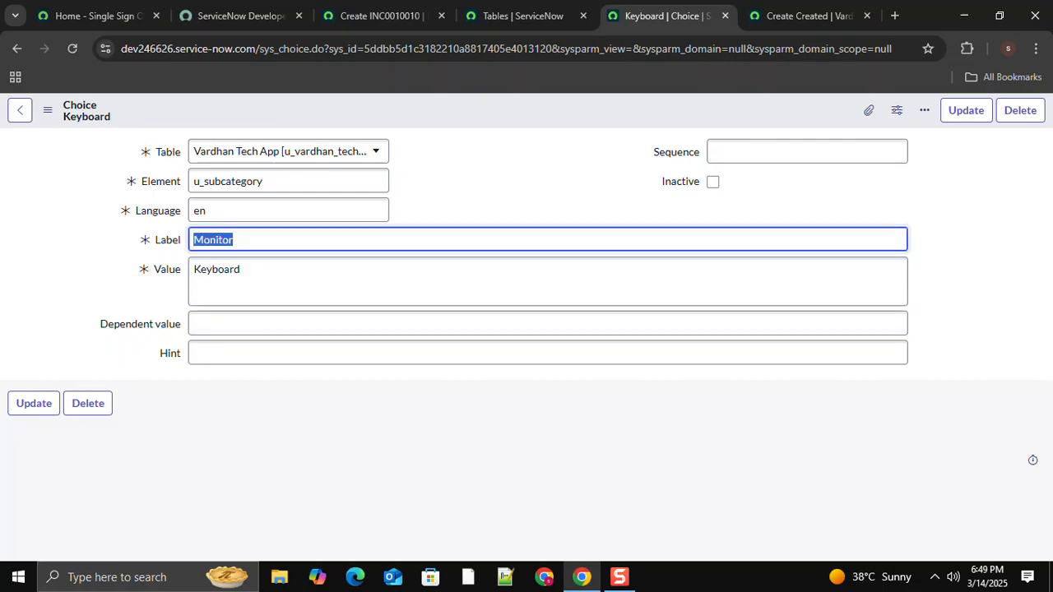
key(Tab)
key(ctrl+a)
key(ctrl+v)
right_click(516, 109)
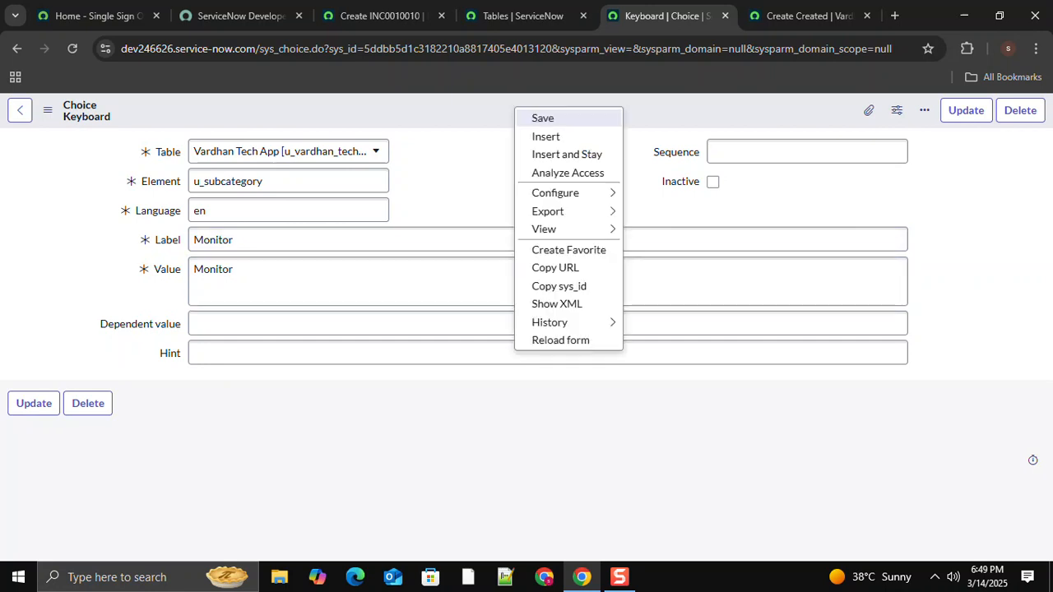
click(543, 118)
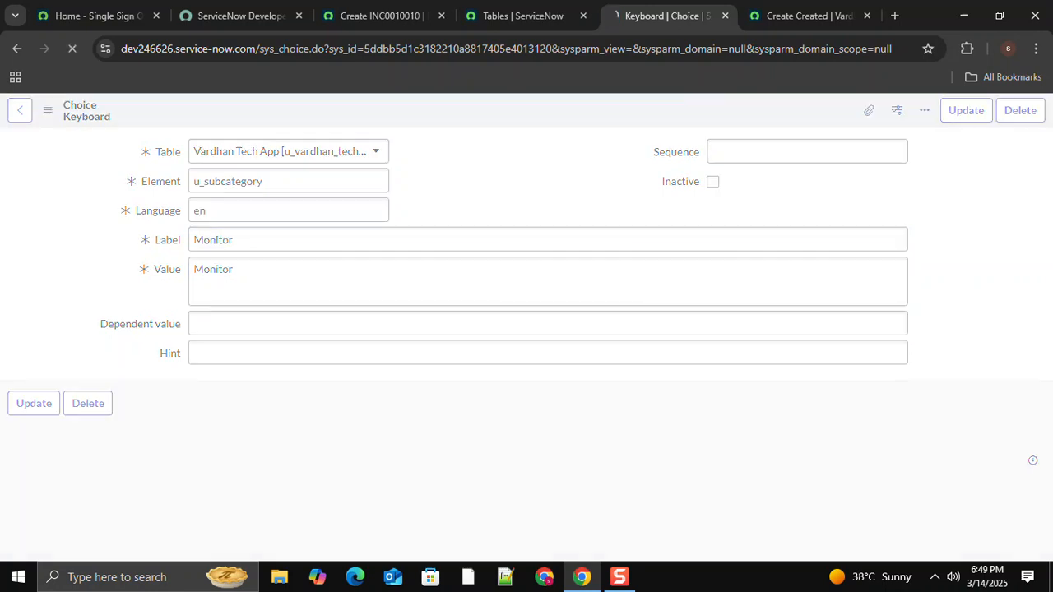
Review the Incident form's Hardware subcategories, then switch Category to Network and examine its Subcategory choices
click(379, 16)
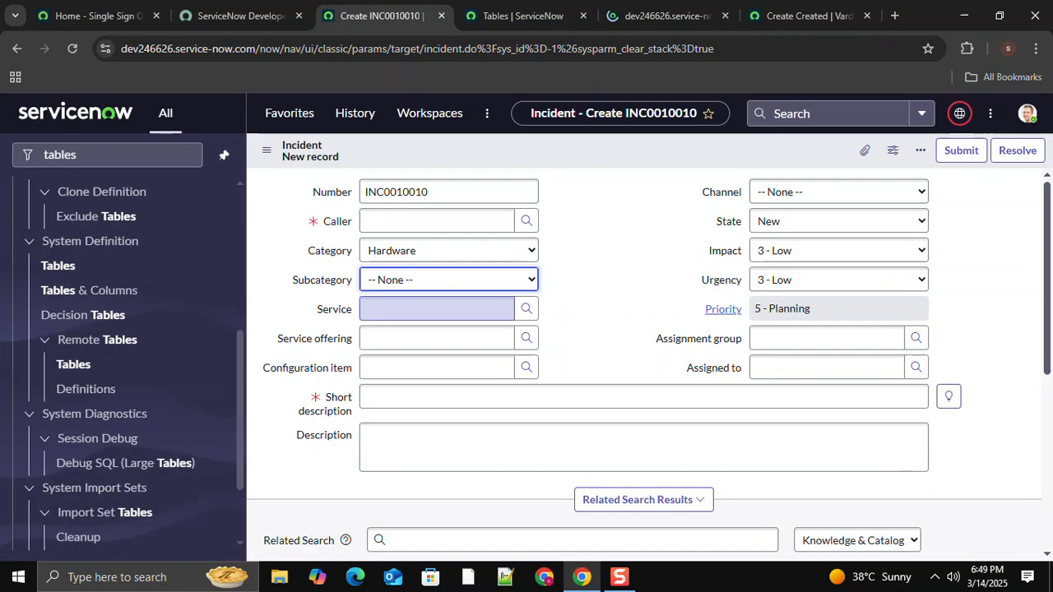
click(448, 280)
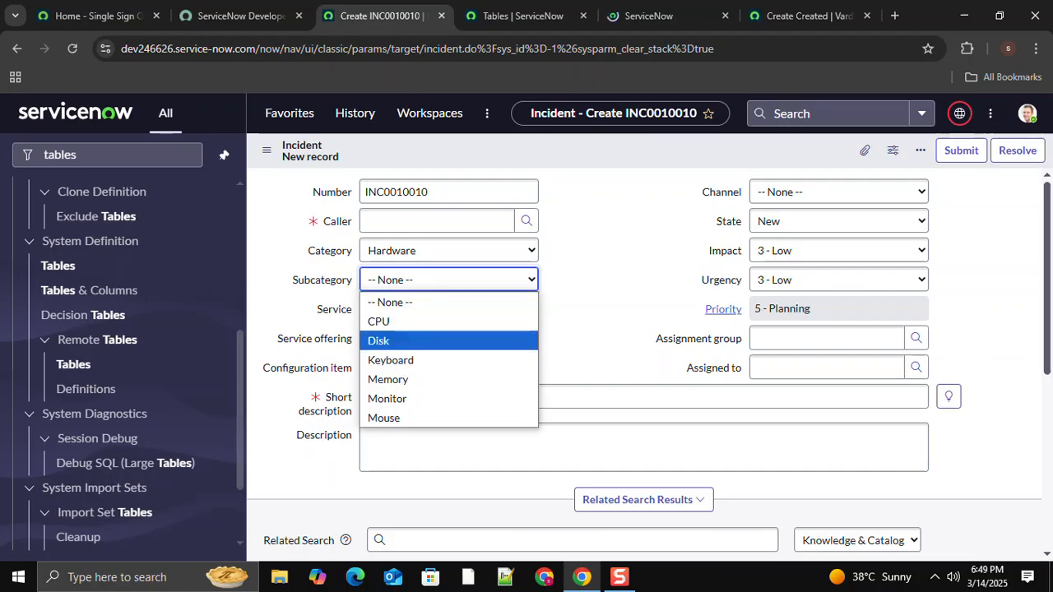
click(586, 286)
click(448, 251)
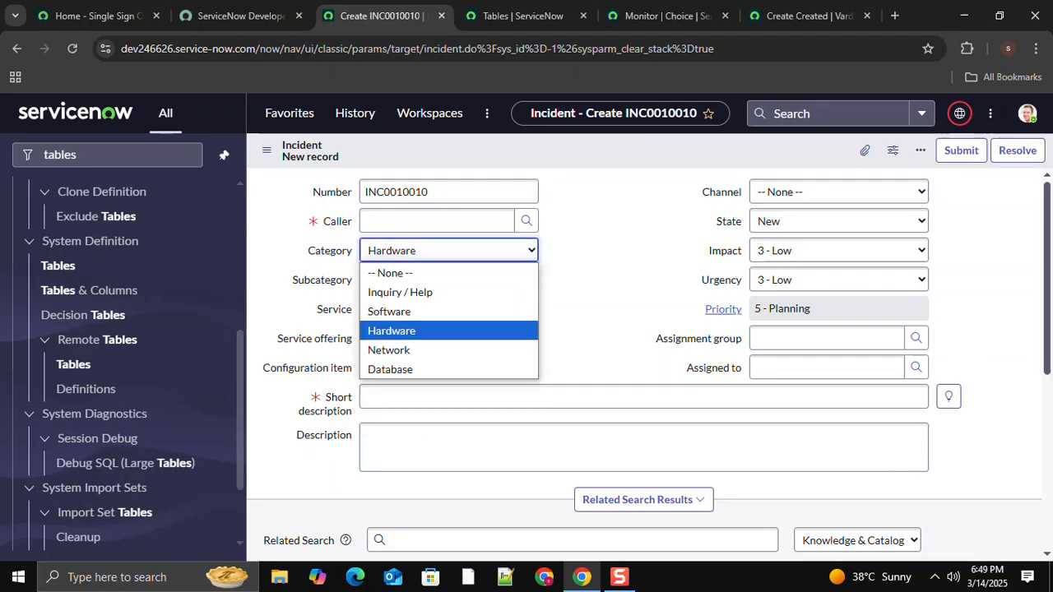
click(388, 349)
click(449, 279)
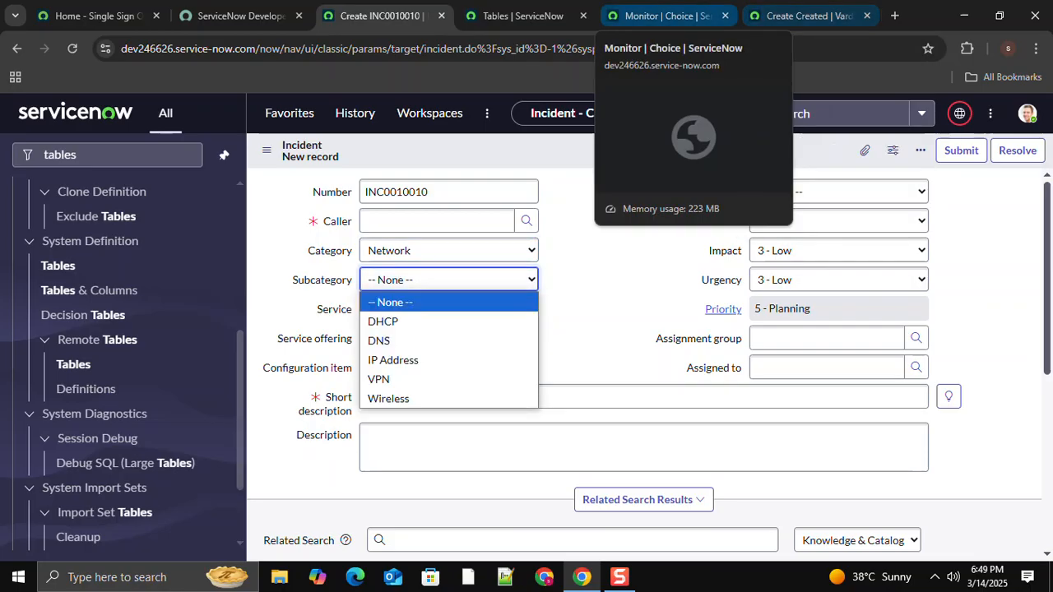
Insert a copy of the Monitor choice record with label and value DNS, staying on the new record
click(662, 16)
double_click(213, 241)
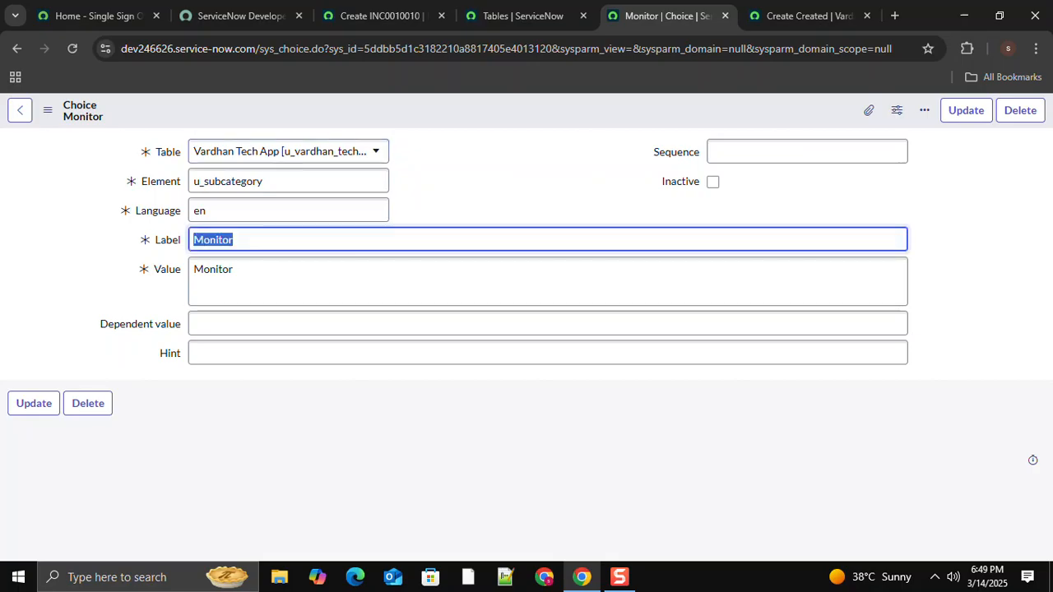
text(DNS)
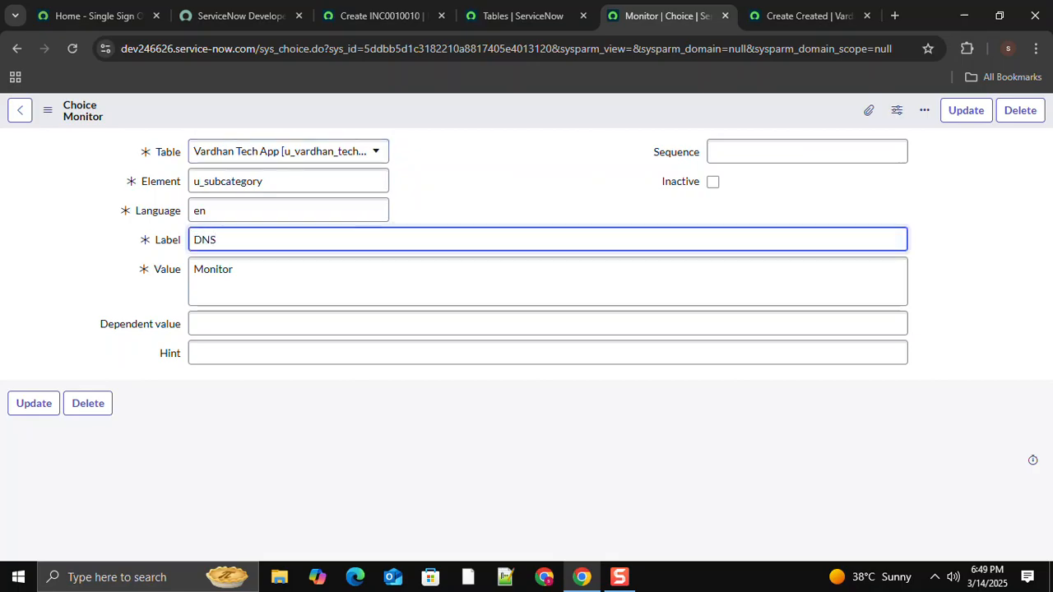
double_click(204, 240)
key(ctrl+c)
click(235, 270)
key(ctrl+a)
key(ctrl+v)
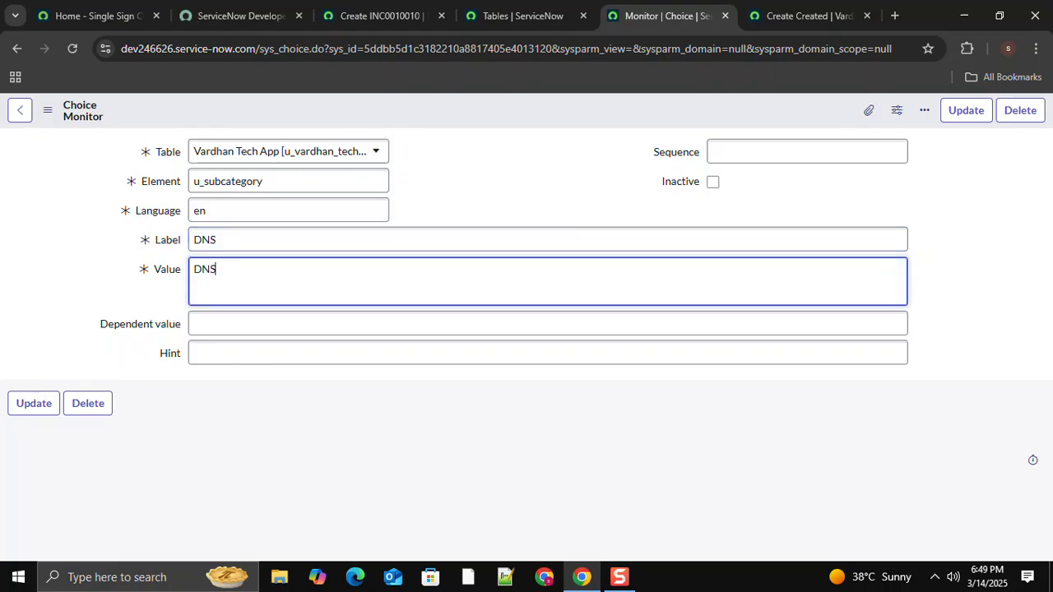
right_click(483, 110)
click(533, 155)
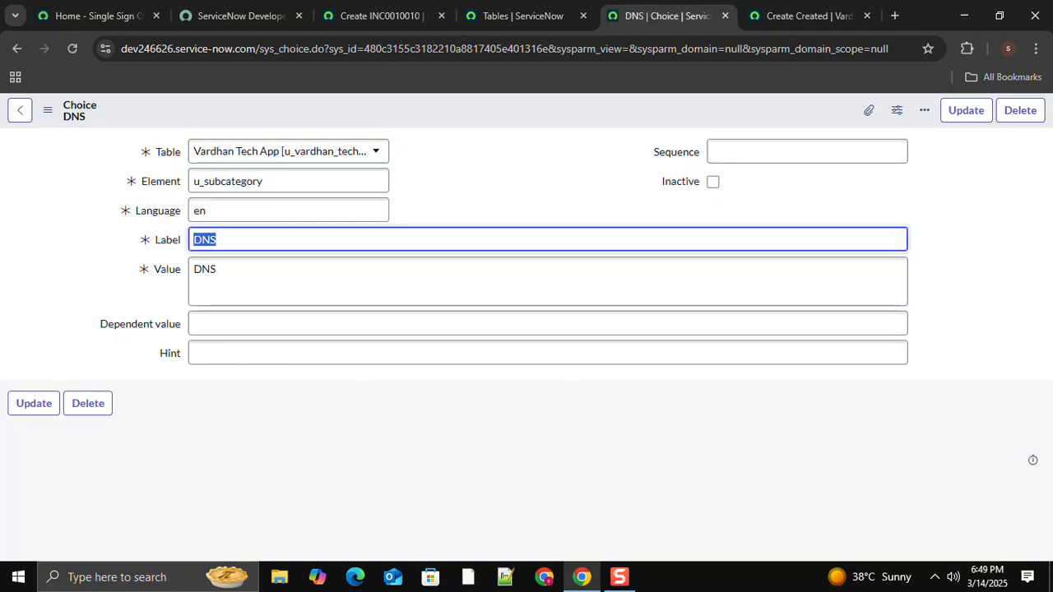
Insert a copy of the DNS choice record with label and value VPN, staying on the new record
text(VPN)
key(ctrl+a)
key(ctrl+c)
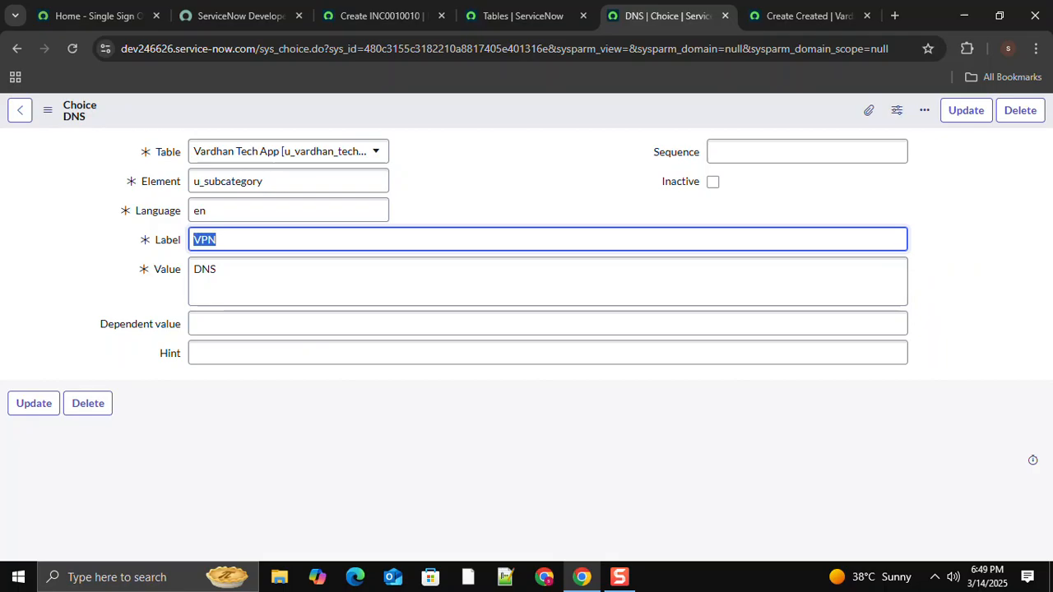
click(218, 270)
key(ctrl+a)
key(ctrl+v)
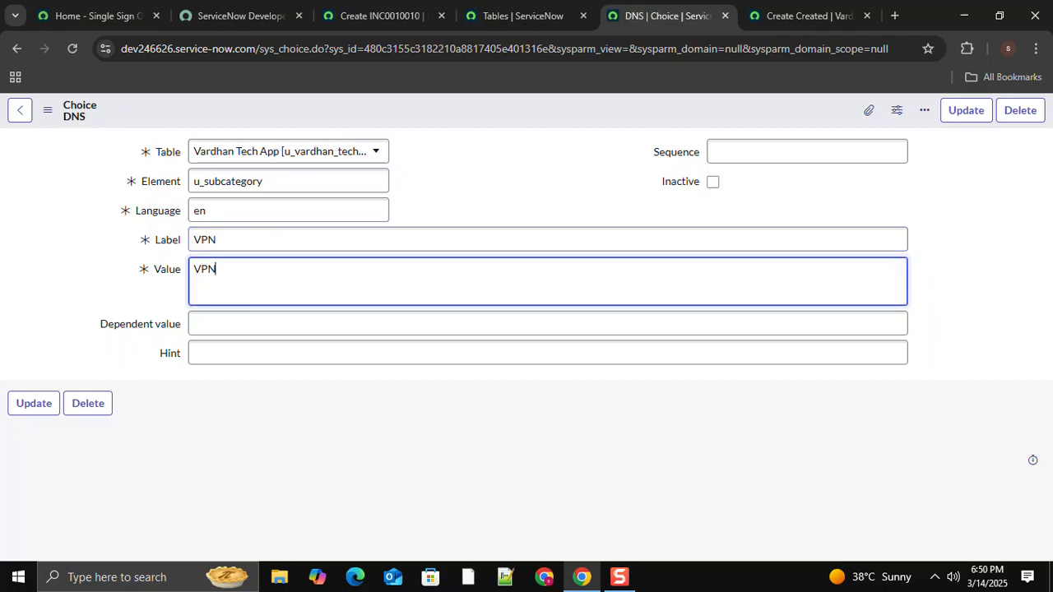
right_click(454, 109)
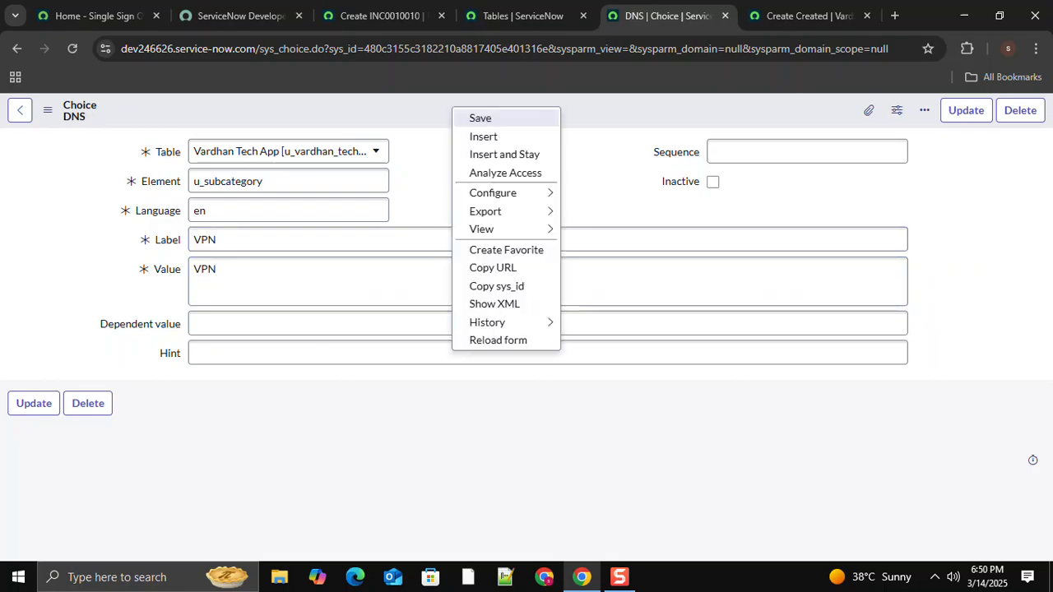
click(502, 153)
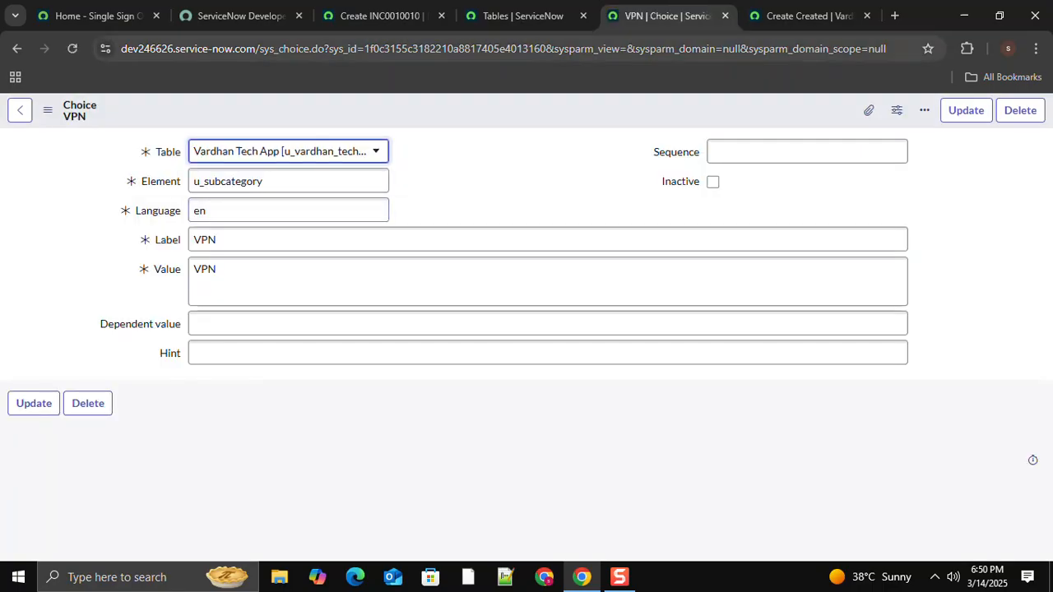
Recheck the Incident form's Network subcategories, and insert a copy of the VPN choice with label and value DHCP
click(378, 16)
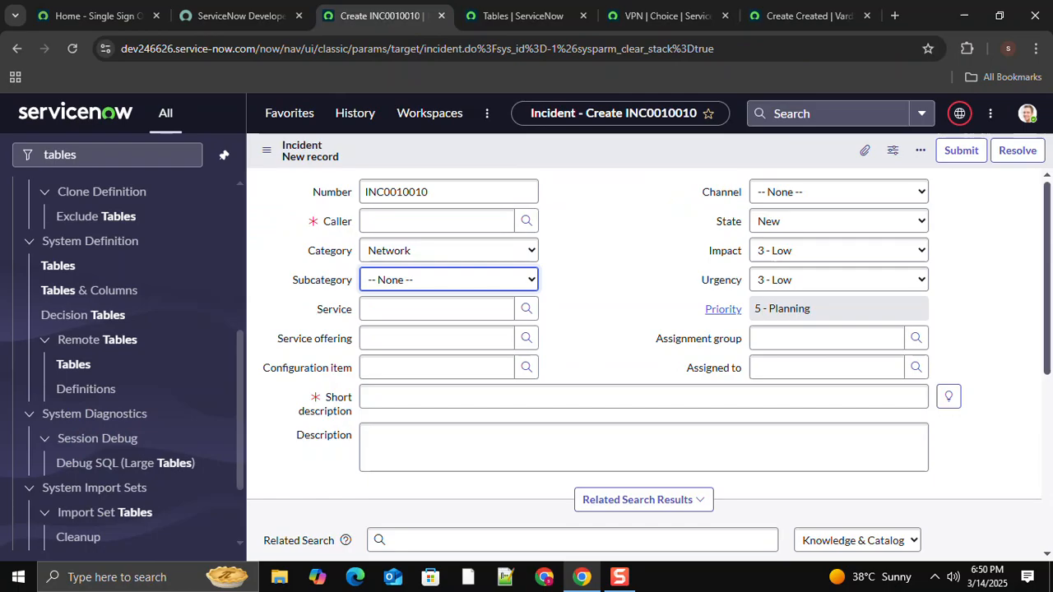
click(448, 279)
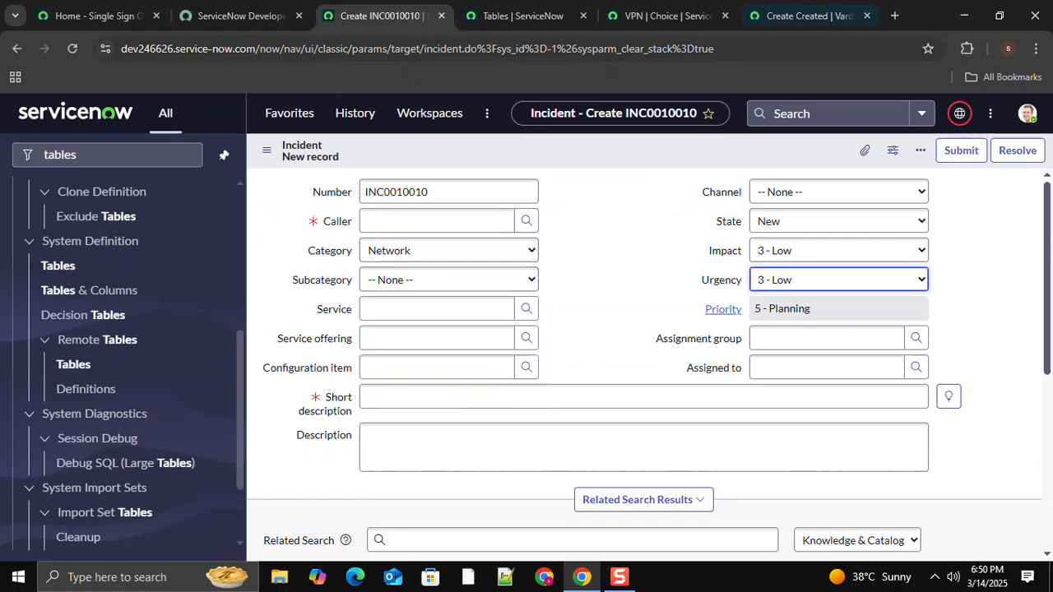
click(811, 16)
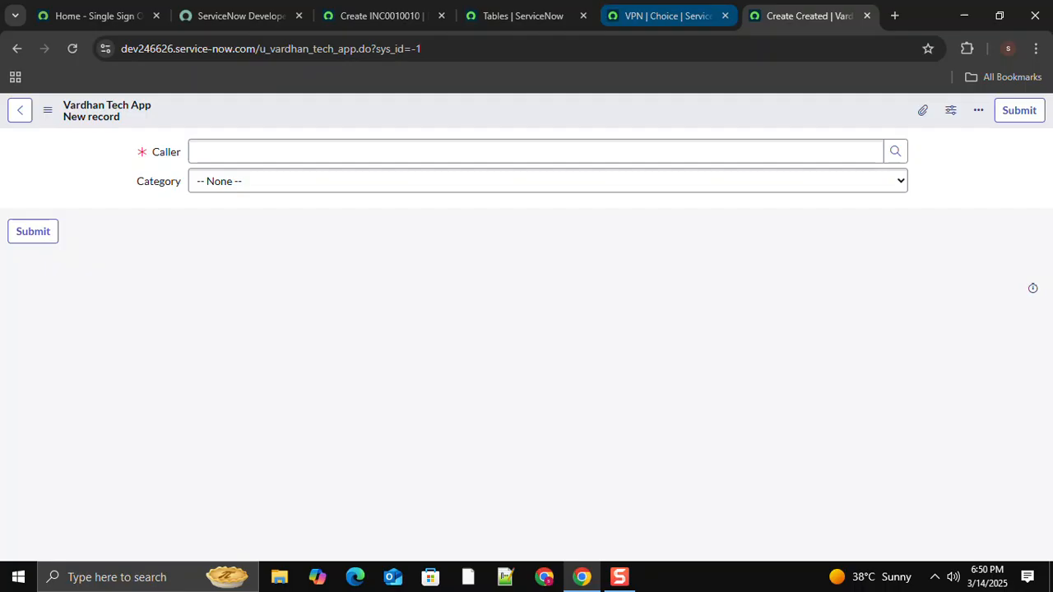
click(668, 15)
double_click(204, 239)
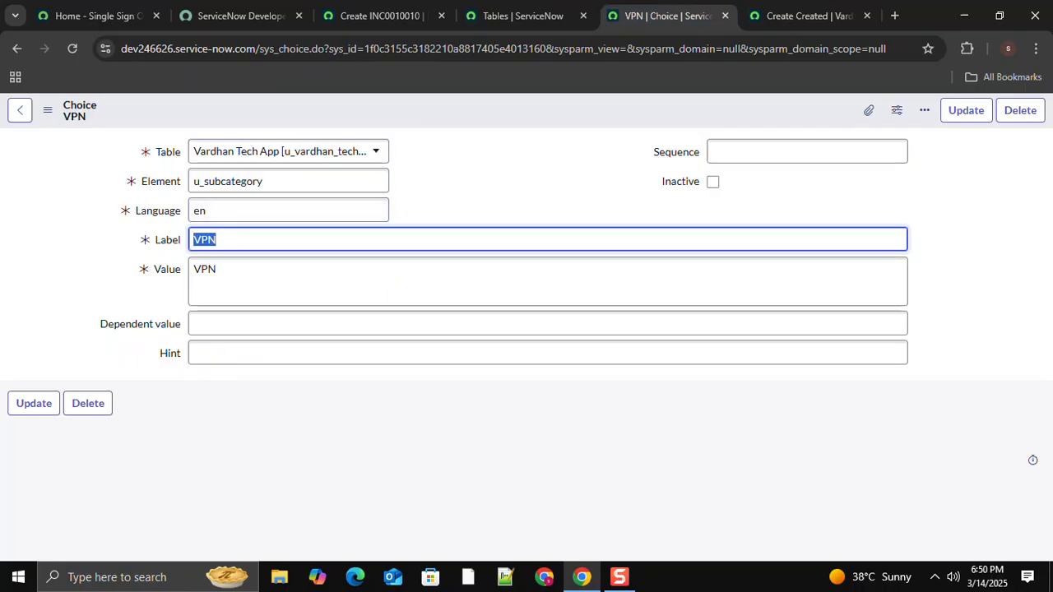
text(D)
key(shift+Left)
key(shift+Left)
key(shift+Left)
key(shift+Left)
key(ctrl+c)
key(Tab)
key(ctrl+v)
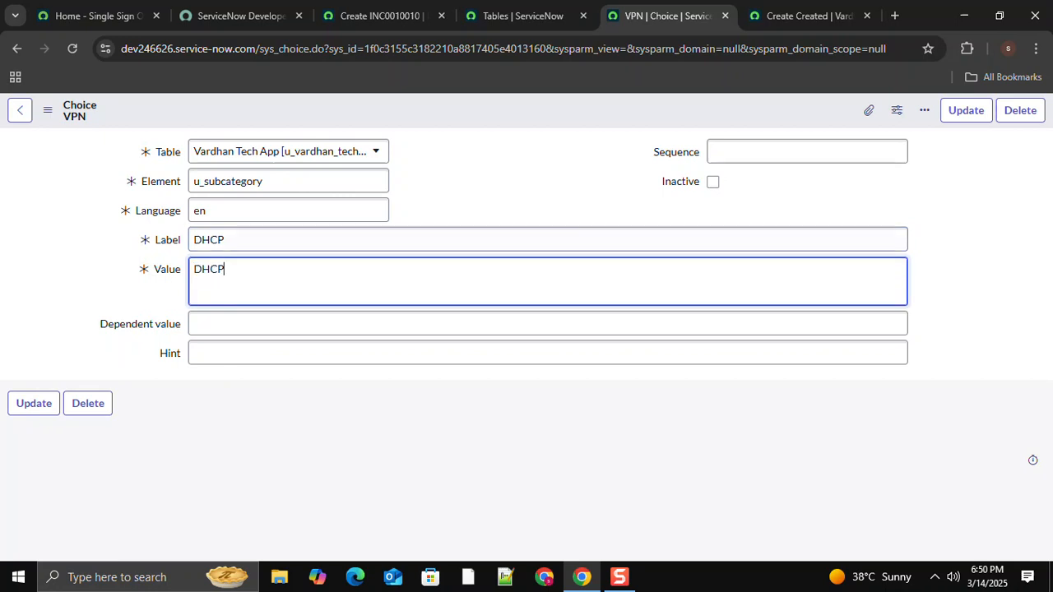
right_click(506, 110)
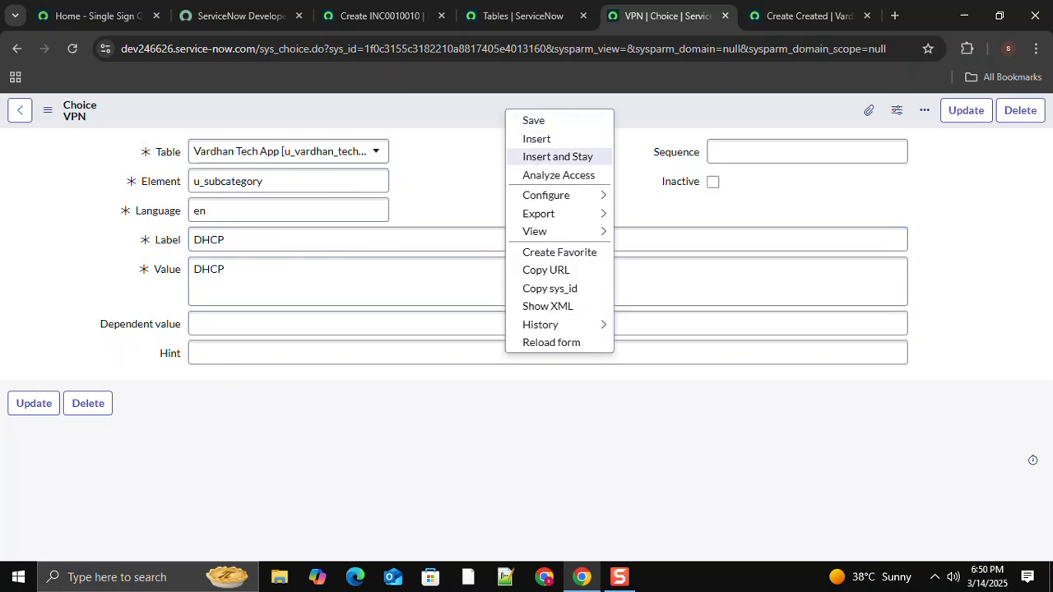
click(547, 156)
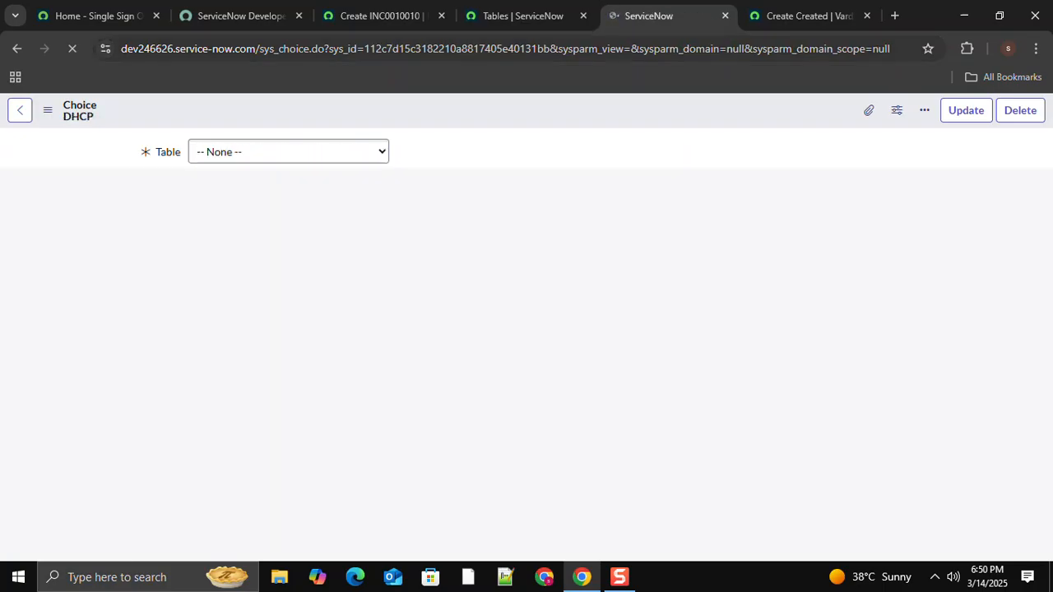
Switch the Incident form's Category to Database and examine its Subcategory choices
click(516, 16)
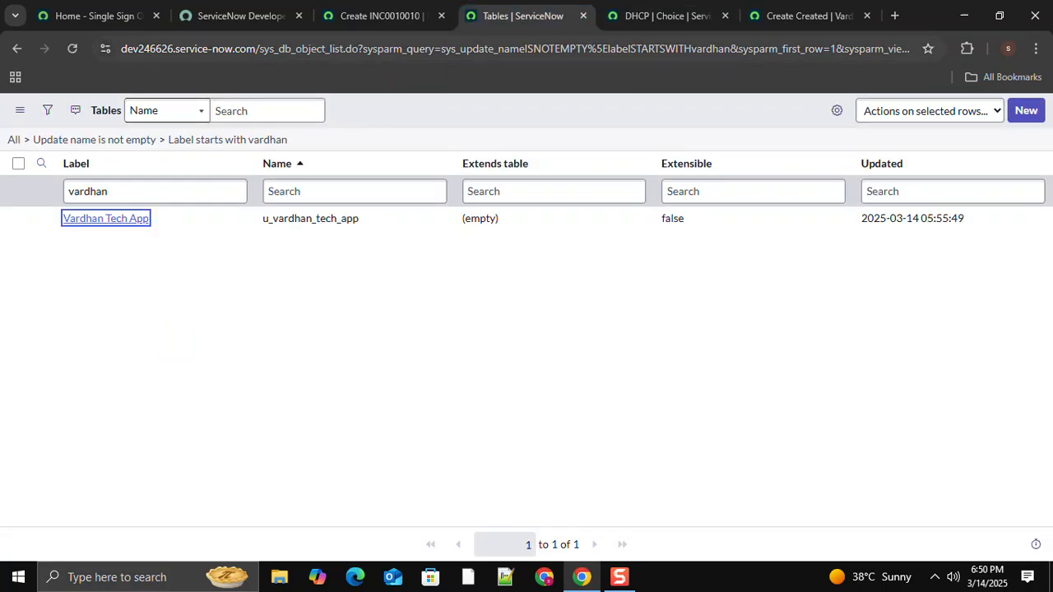
click(378, 16)
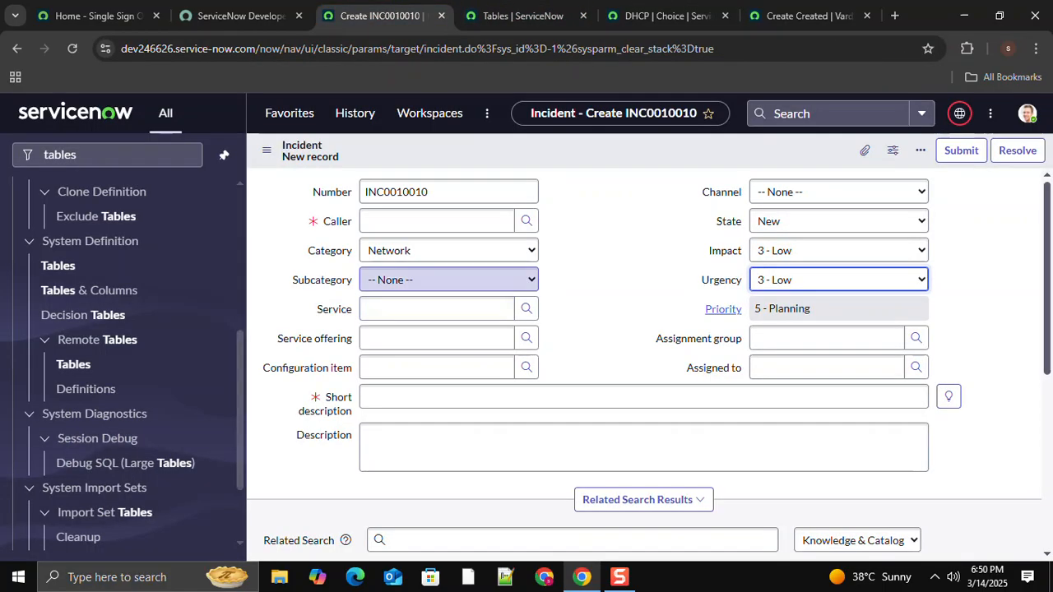
click(449, 280)
click(450, 250)
click(449, 251)
click(411, 367)
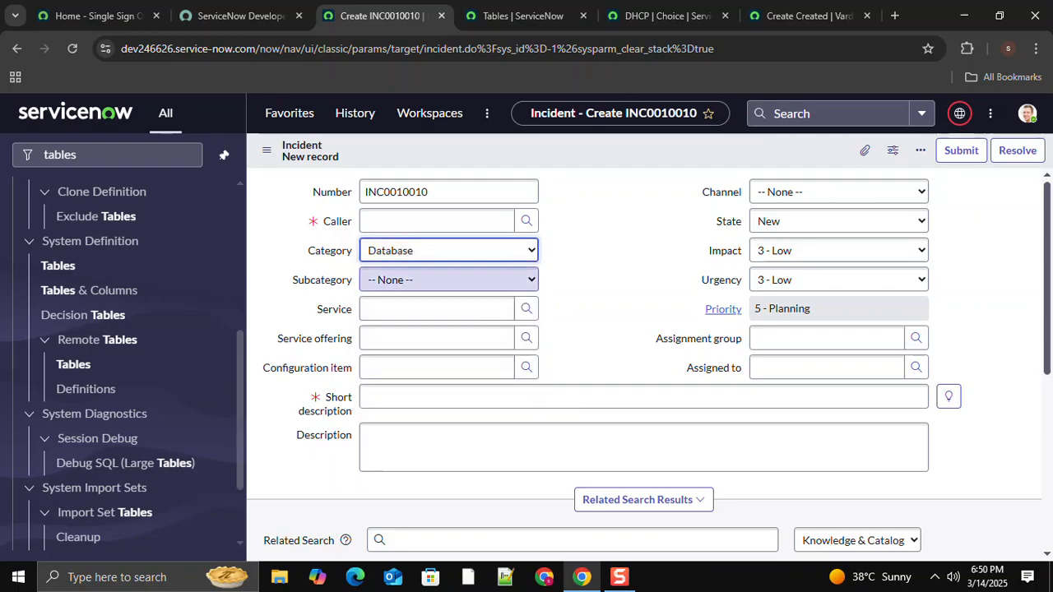
click(449, 280)
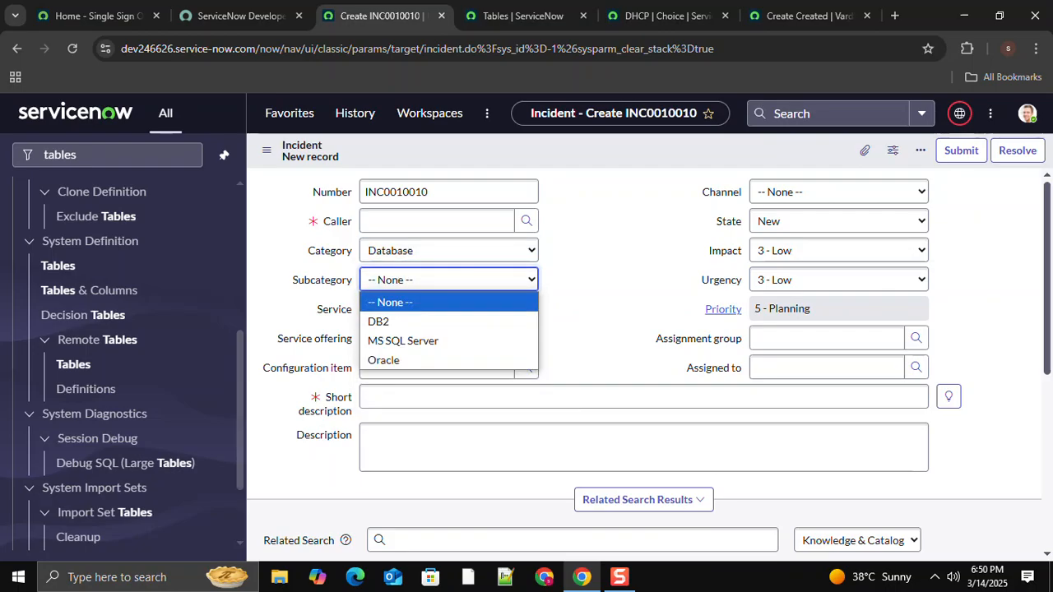
Insert a copy of the DHCP choice record with label and value Oracle, staying on the new record
click(668, 15)
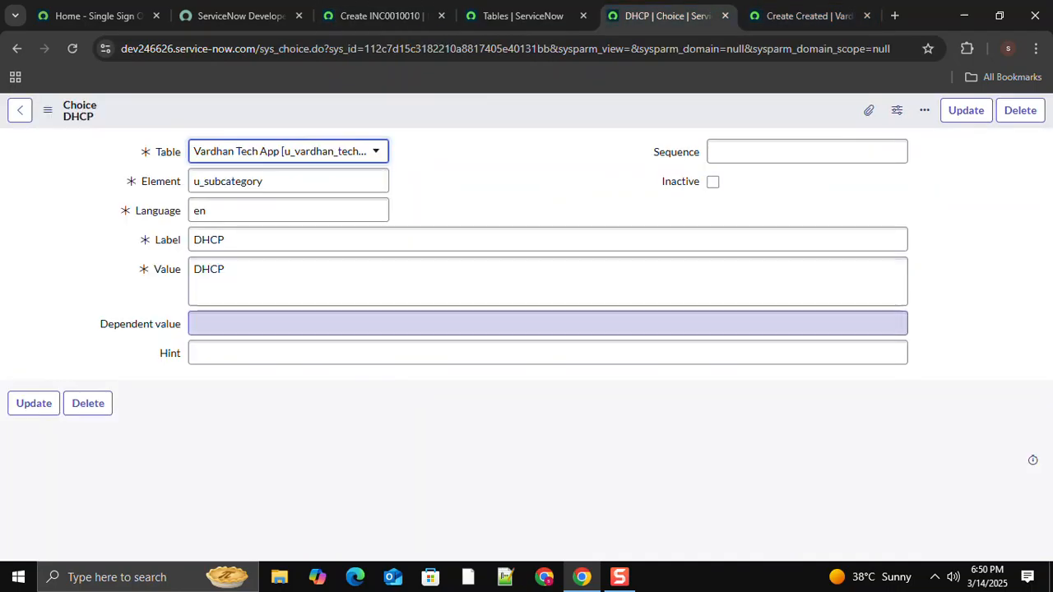
key(ctrl+a)
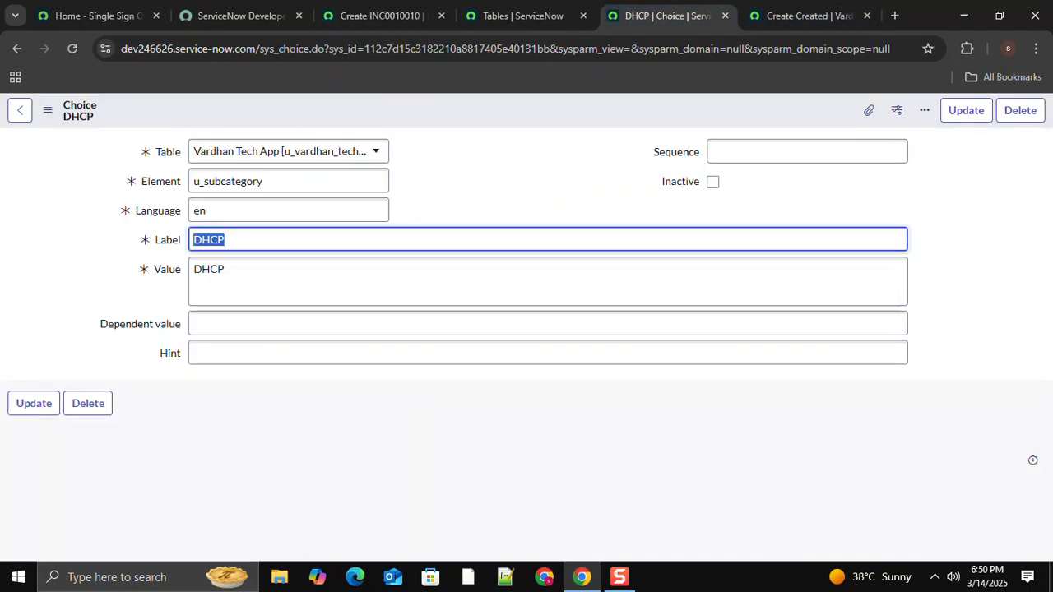
text(ORa)
text(racle)
key(ctrl+a)
key(ctrl+c)
key(Tab)
key(ctrl+a)
key(ctrl+v)
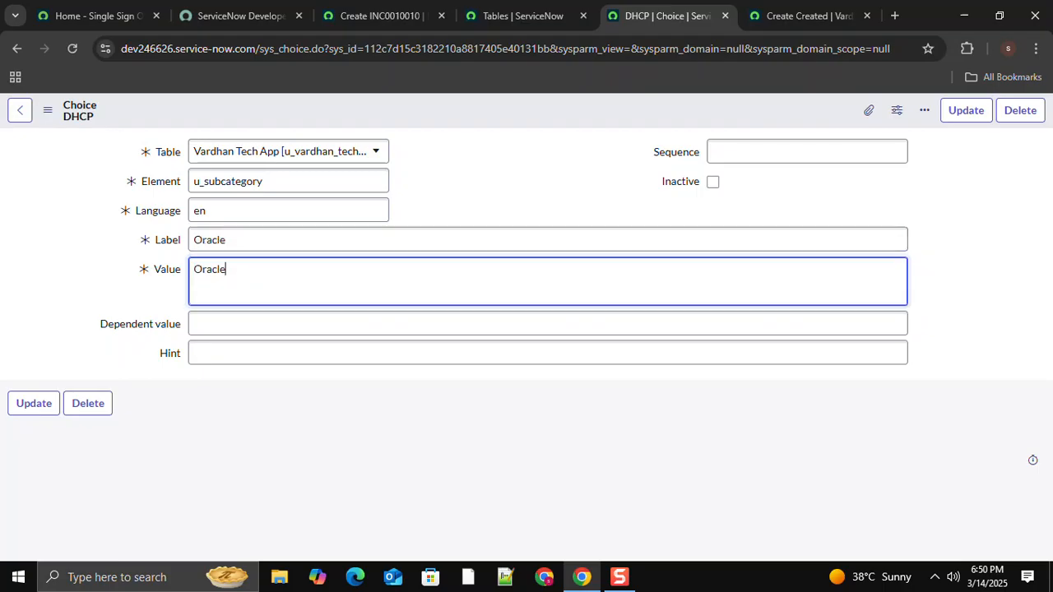
right_click(455, 122)
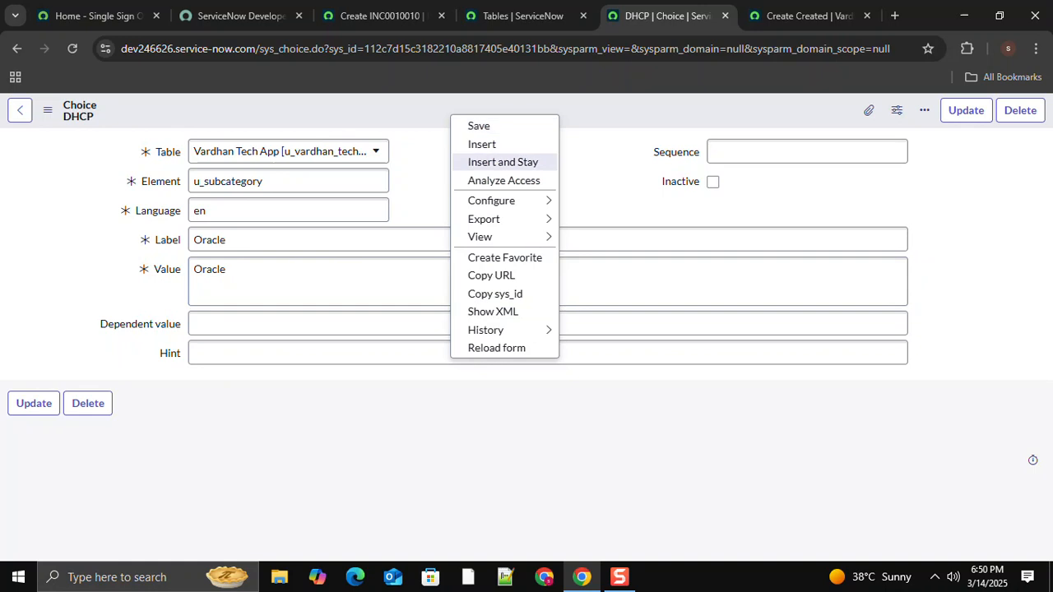
click(502, 162)
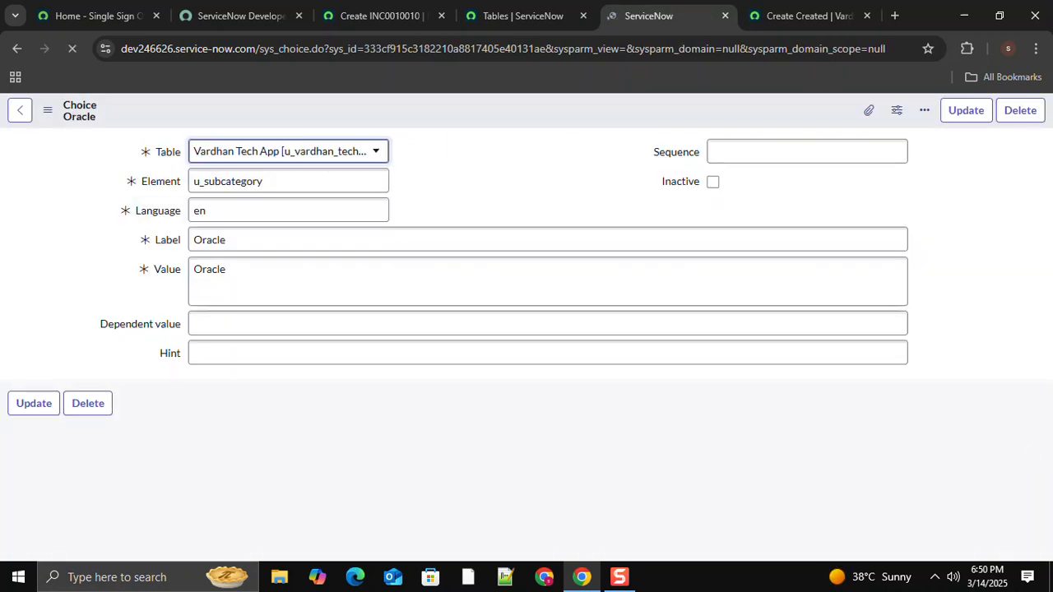
Change the Oracle choice record's label and value to DB2 and save it
text(DB2)
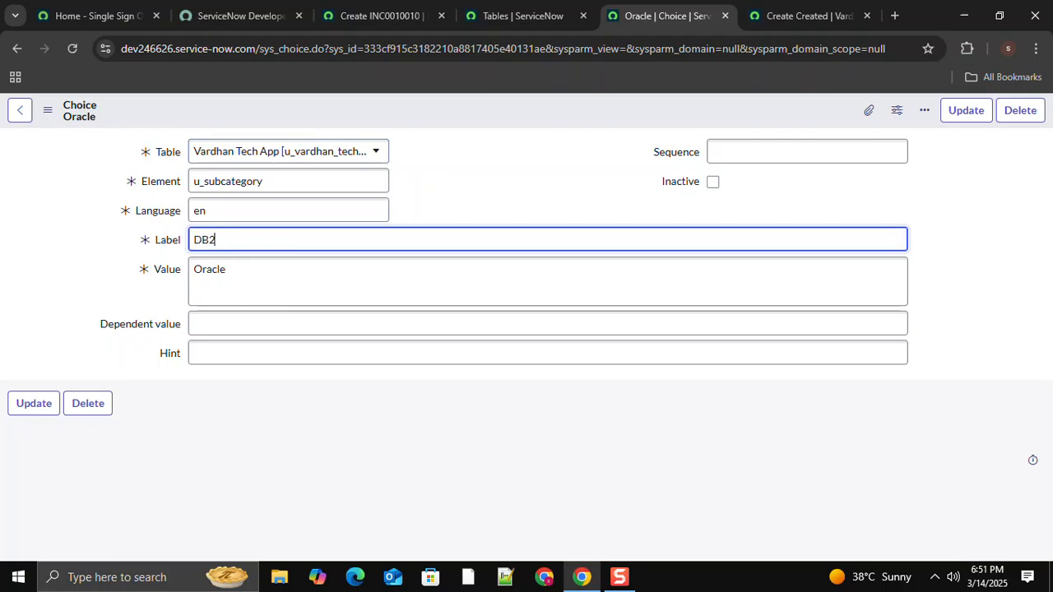
key(Tab)
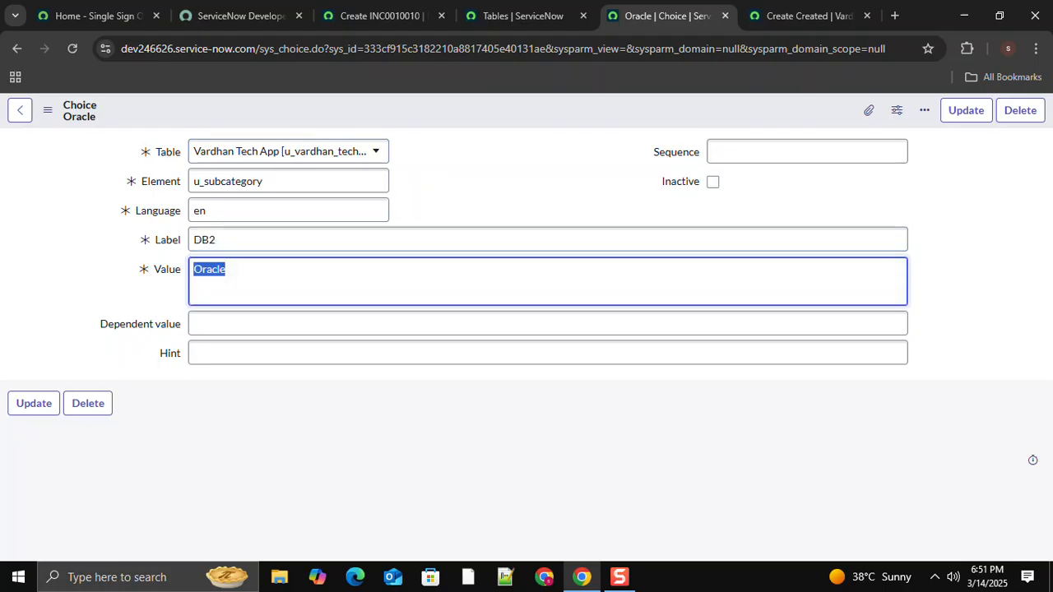
text(DB@)
key(BackSpace)
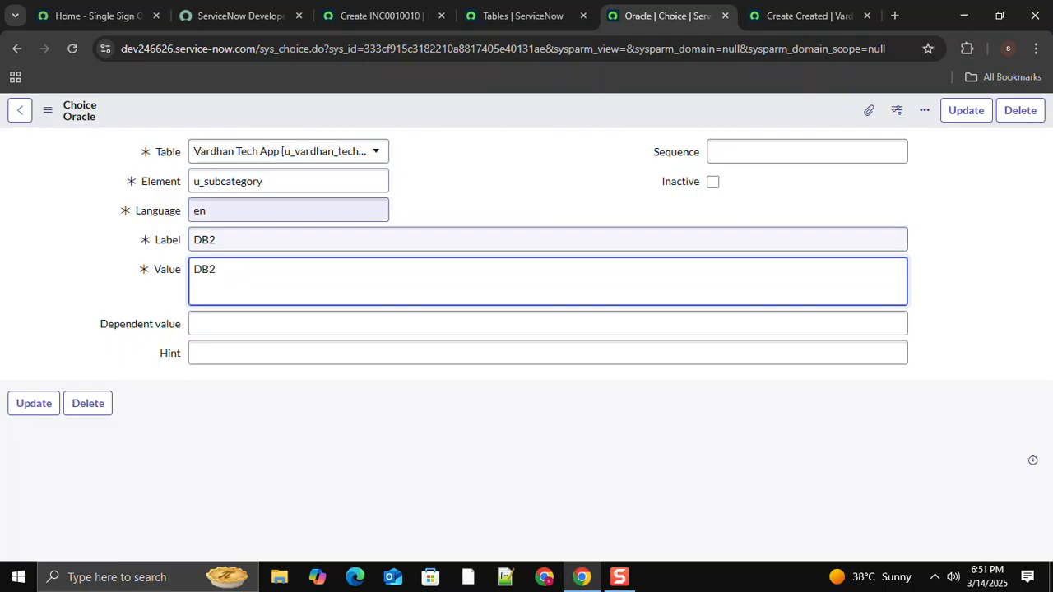
right_click(714, 110)
right_click(512, 110)
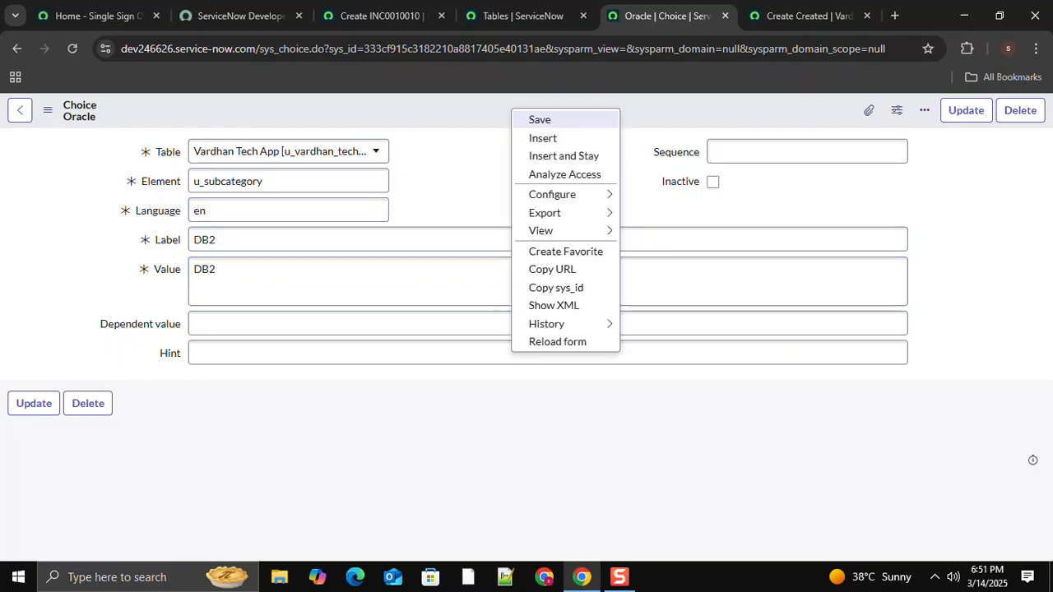
click(536, 118)
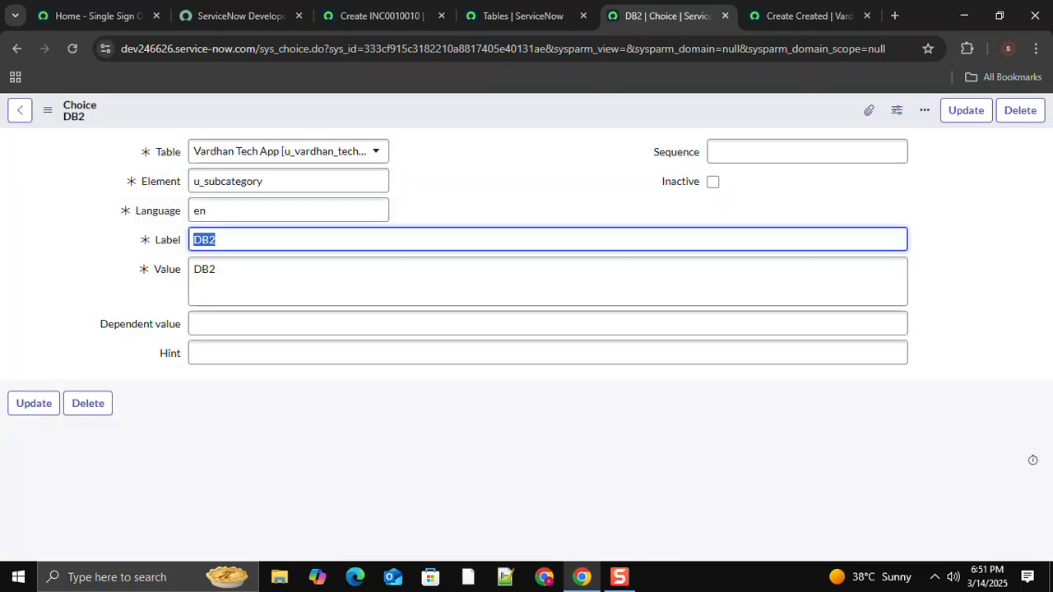
Set the open subcategory choice record's label and value to MySQL and save it
text(MY)
text(ySQL)
key(ctrl+a)
key(ctrl+c)
key(Tab)
key(ctrl+a)
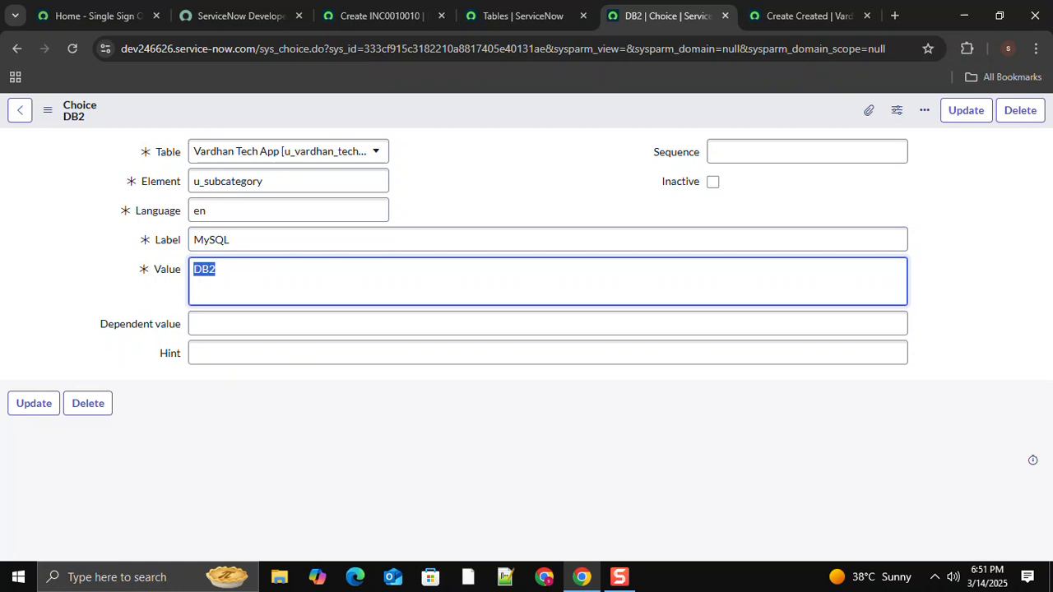
key(ctrl+v)
right_click(589, 105)
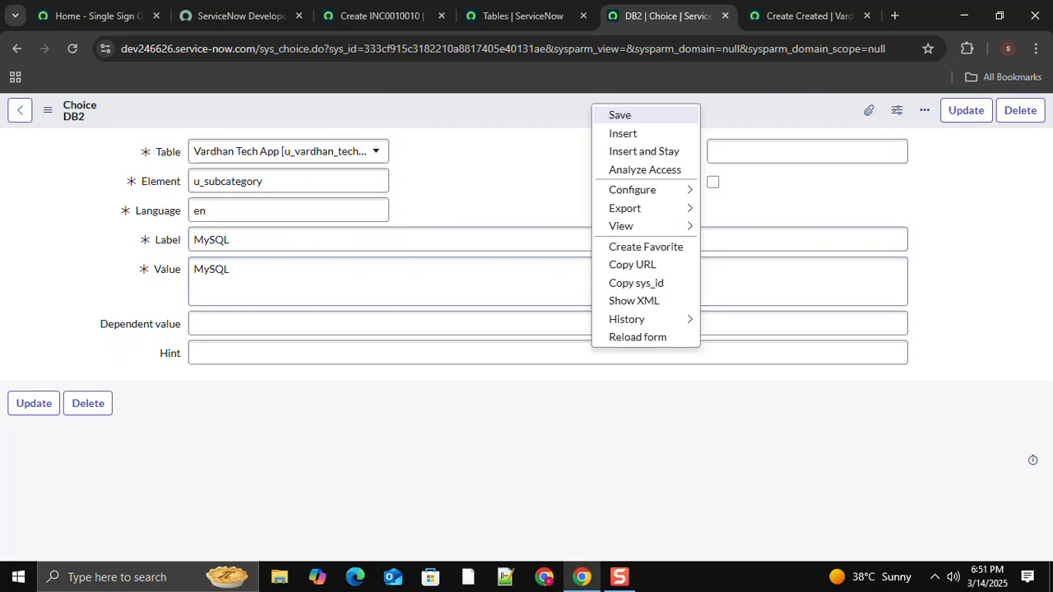
click(615, 111)
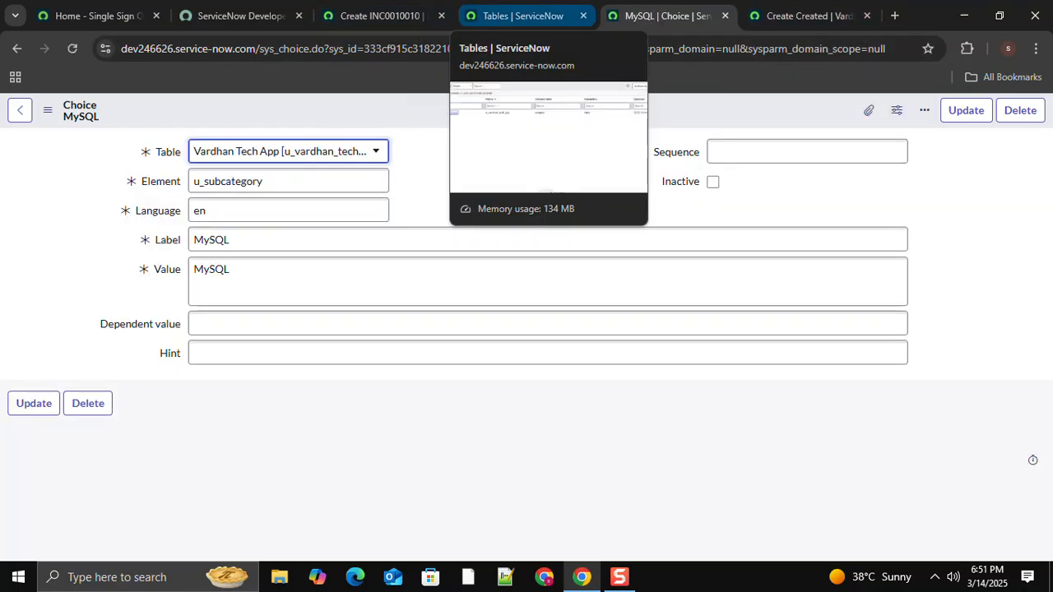
Return to the new Vardhan Tech App record form and reload it
click(518, 15)
click(667, 16)
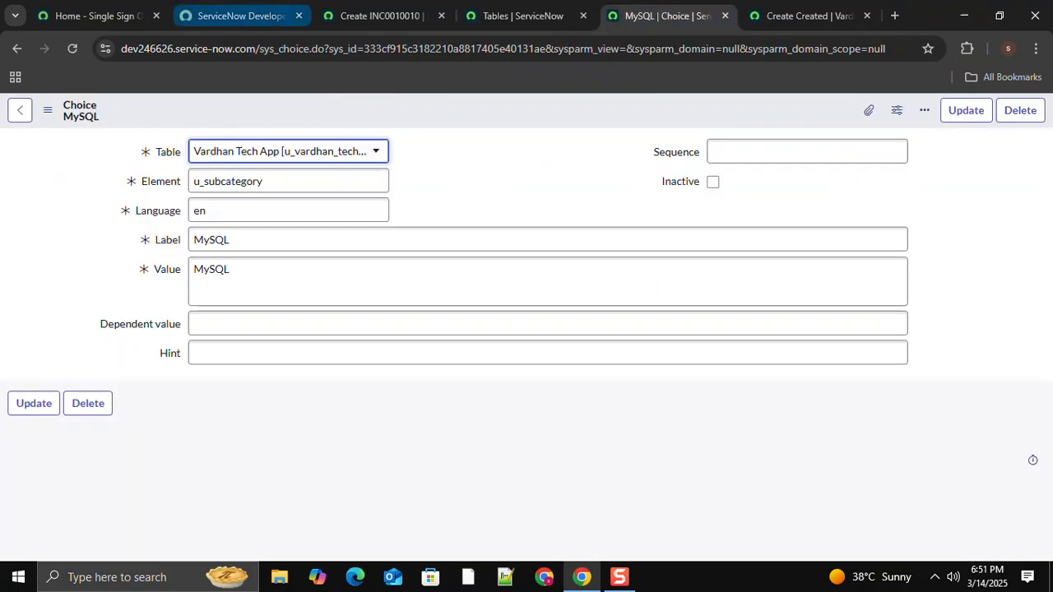
click(374, 15)
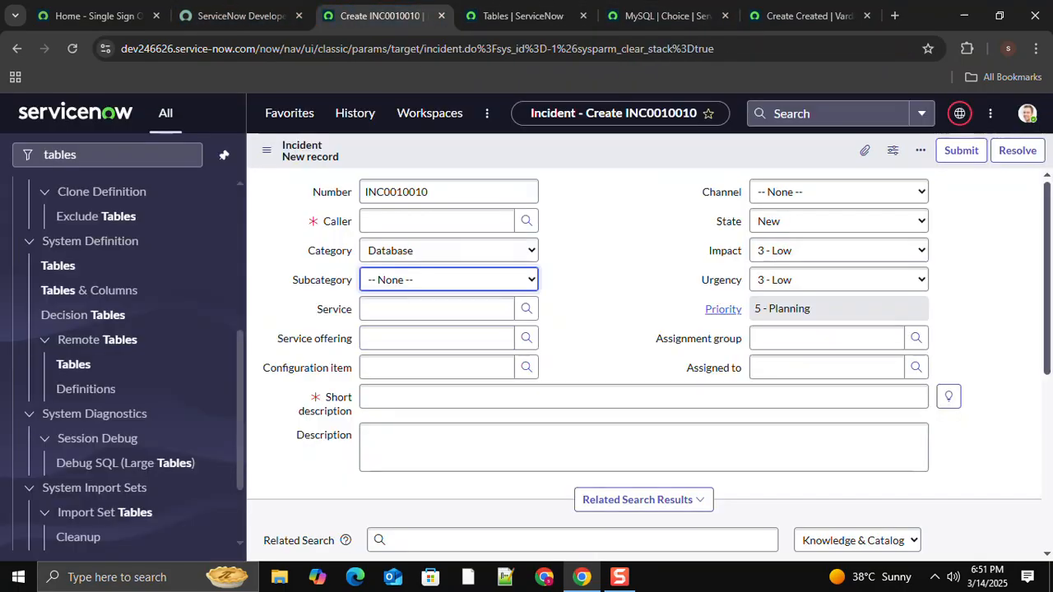
click(805, 15)
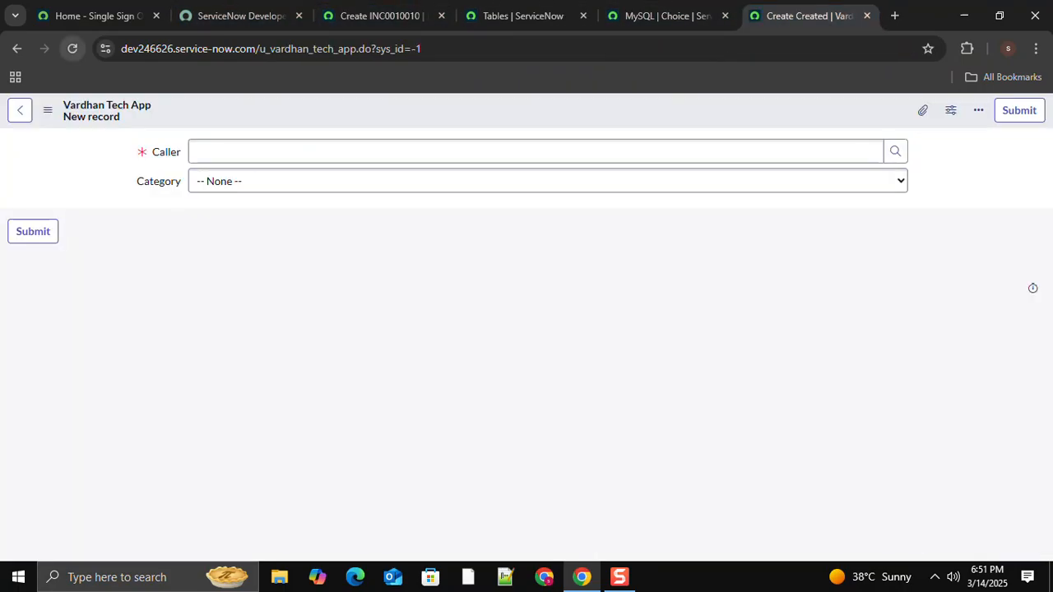
click(72, 49)
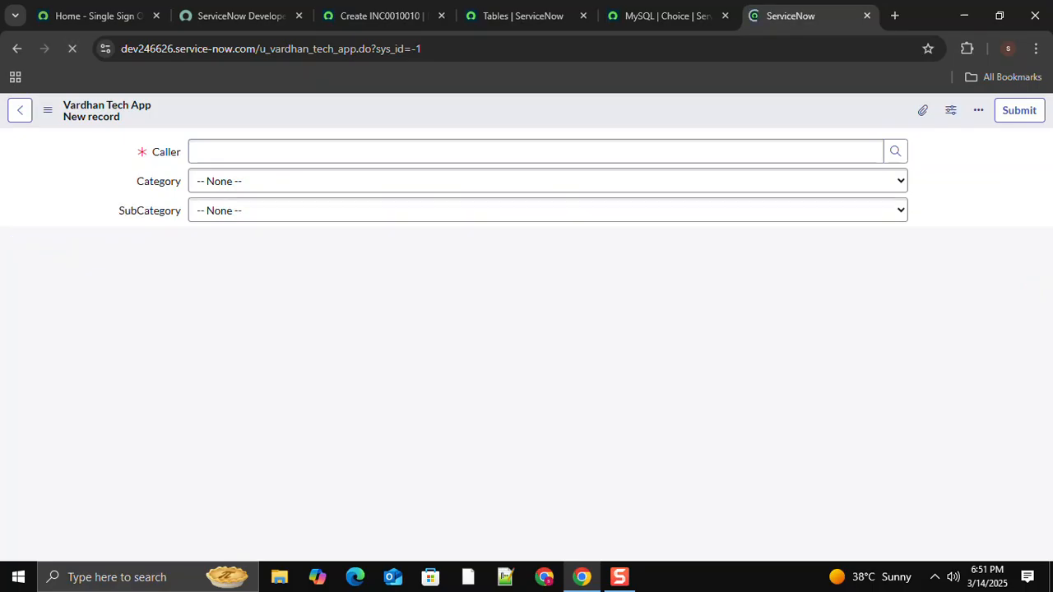
Set the Vardhan Tech App form's Category to Hardware, examine the SubCategory choices and pick DHCP
click(548, 181)
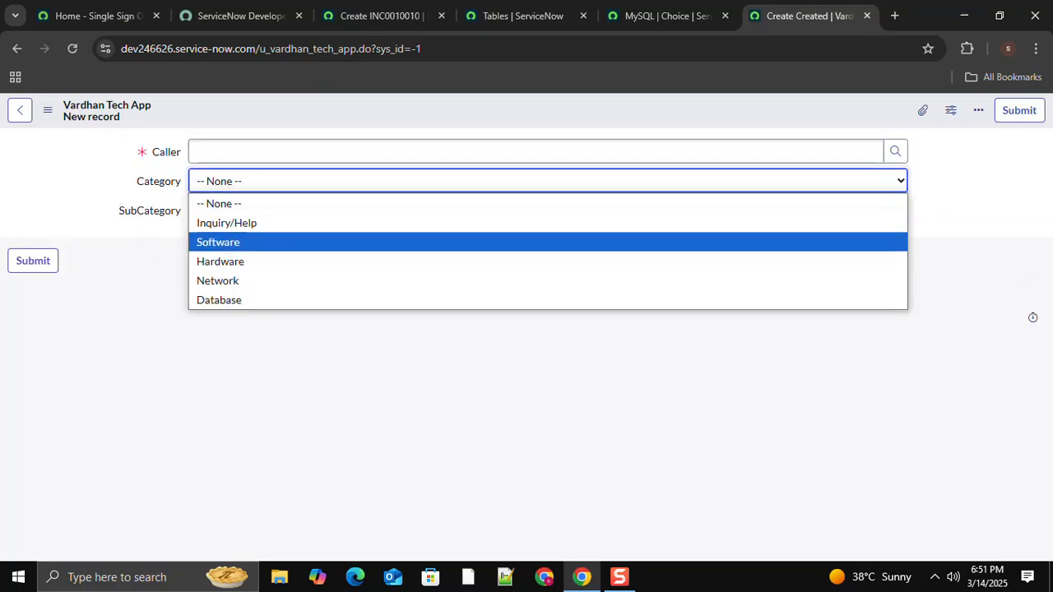
click(220, 262)
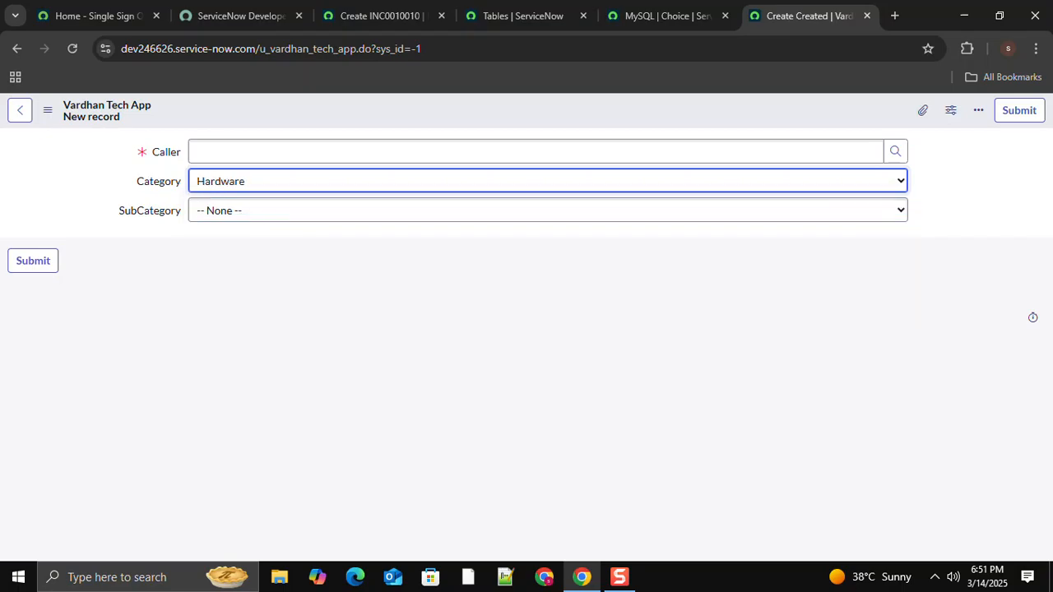
click(548, 211)
click(220, 309)
click(548, 211)
click(221, 290)
key(alt+Down)
key(Up)
key(Up)
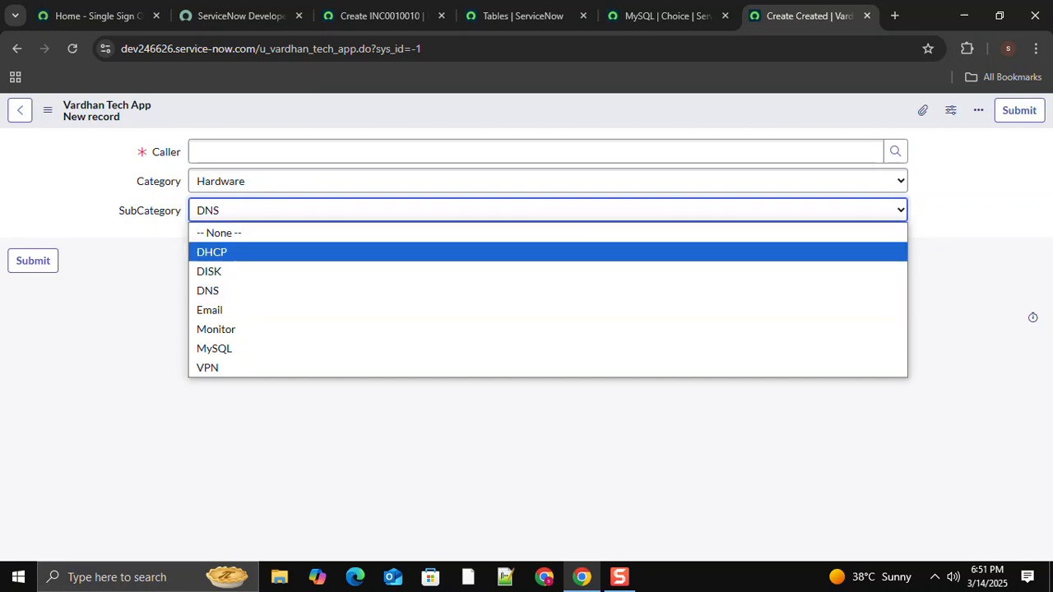
key(Return)
Switch the Vardhan Tech App form's Category to Software
key(shift+Tab)
key(alt+Down)
key(Up)
key(Up)
key(Escape)
key(Tab)
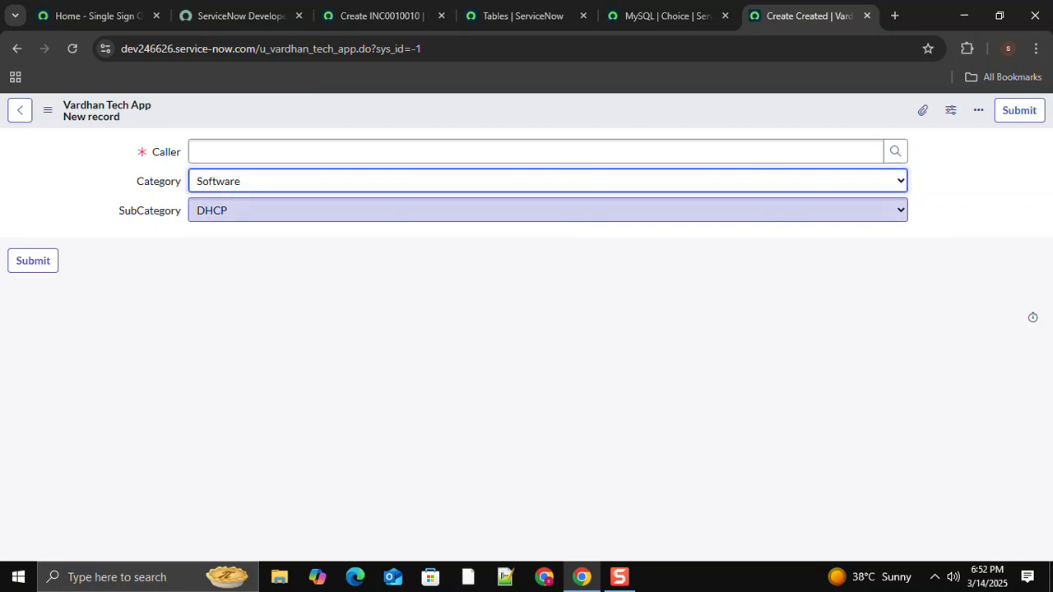
key(alt+Down)
Switch the Vardhan Tech App form's Category to Inquiry/Help and examine the SubCategory choices
click(548, 181)
key(Up)
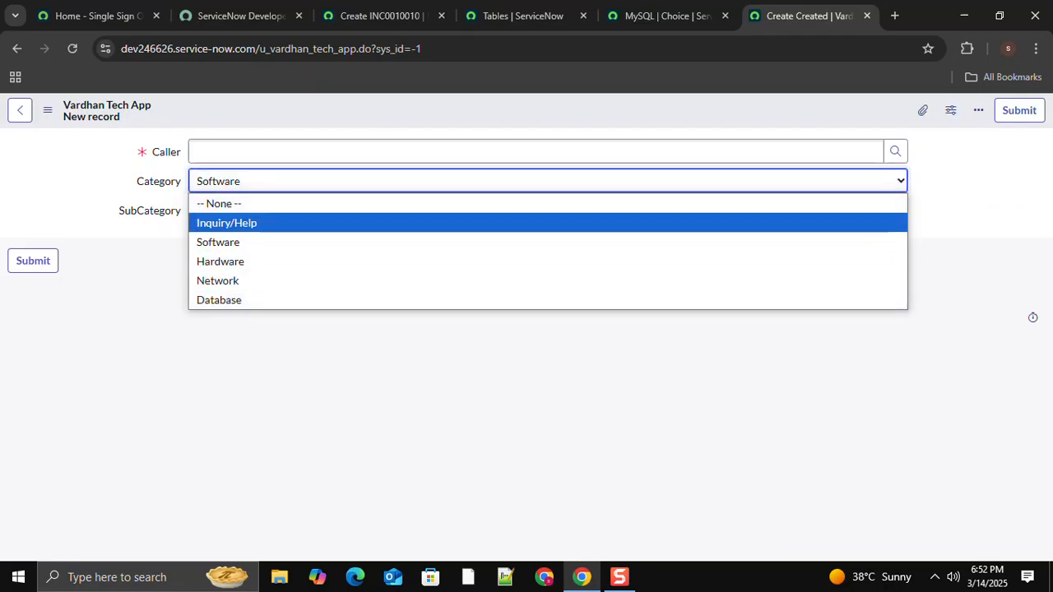
key(Return)
key(Tab)
click(548, 210)
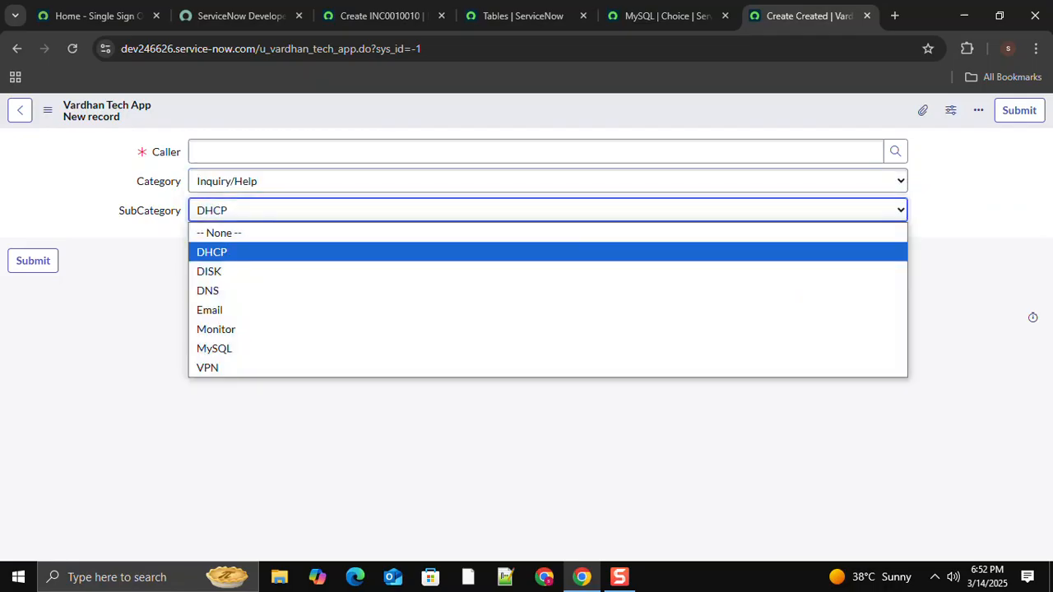
click(548, 428)
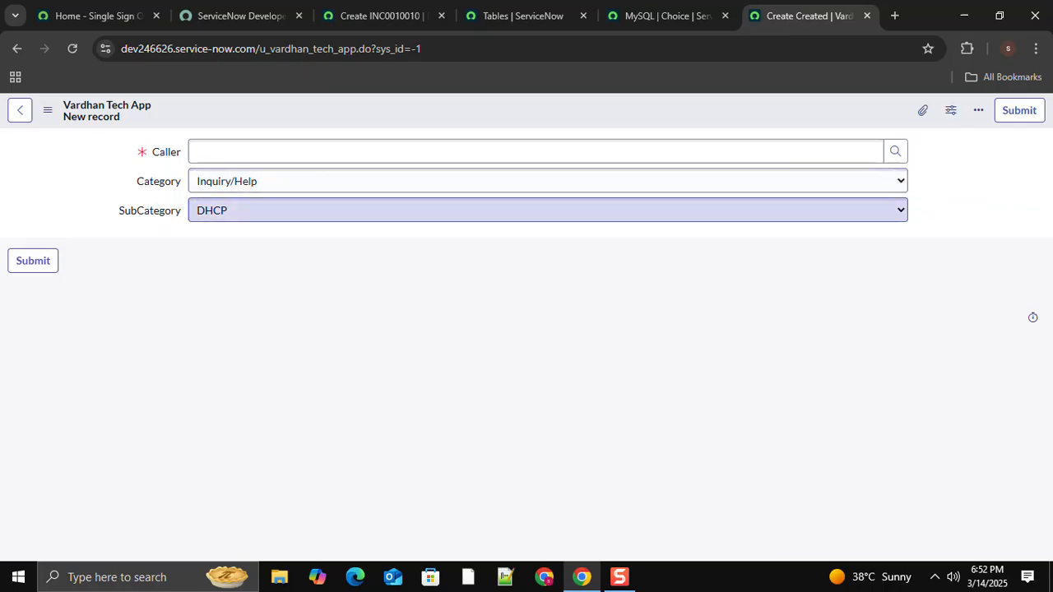
Set the Category back to Software and compare which SubCategory choices are offered
click(548, 181)
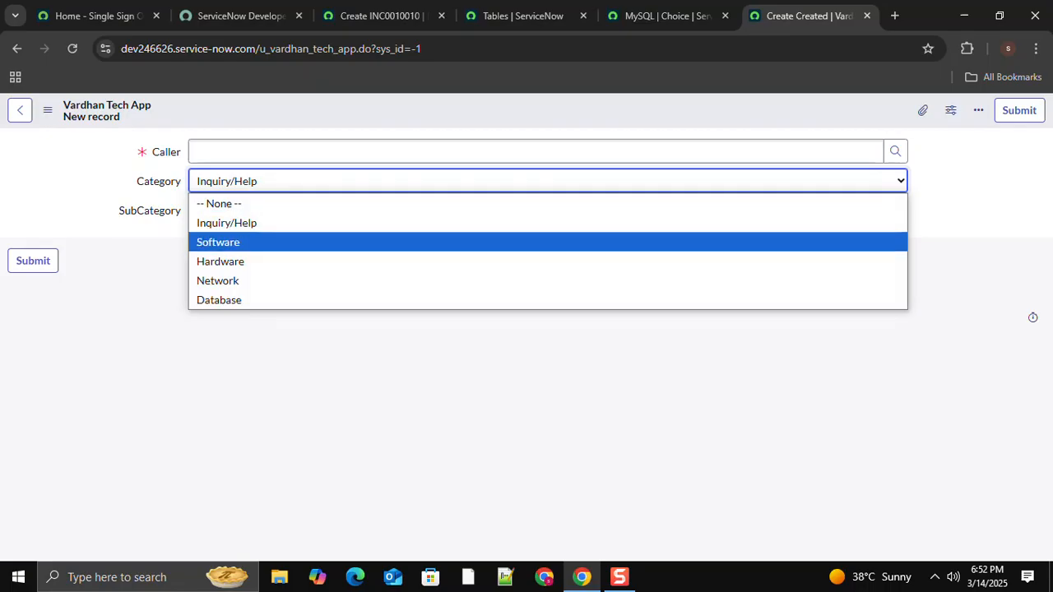
click(548, 242)
click(548, 210)
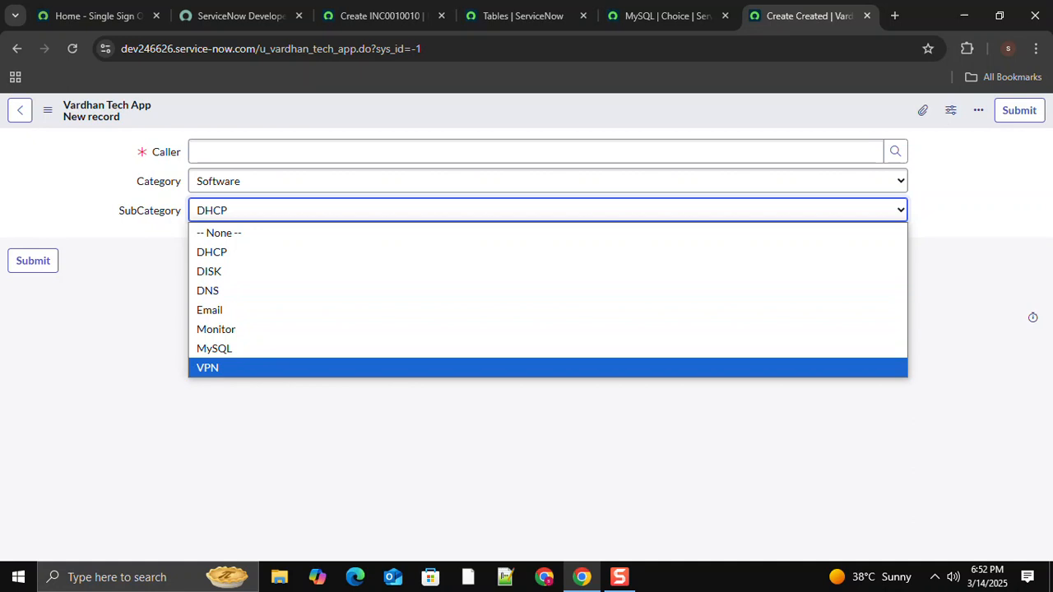
click(487, 428)
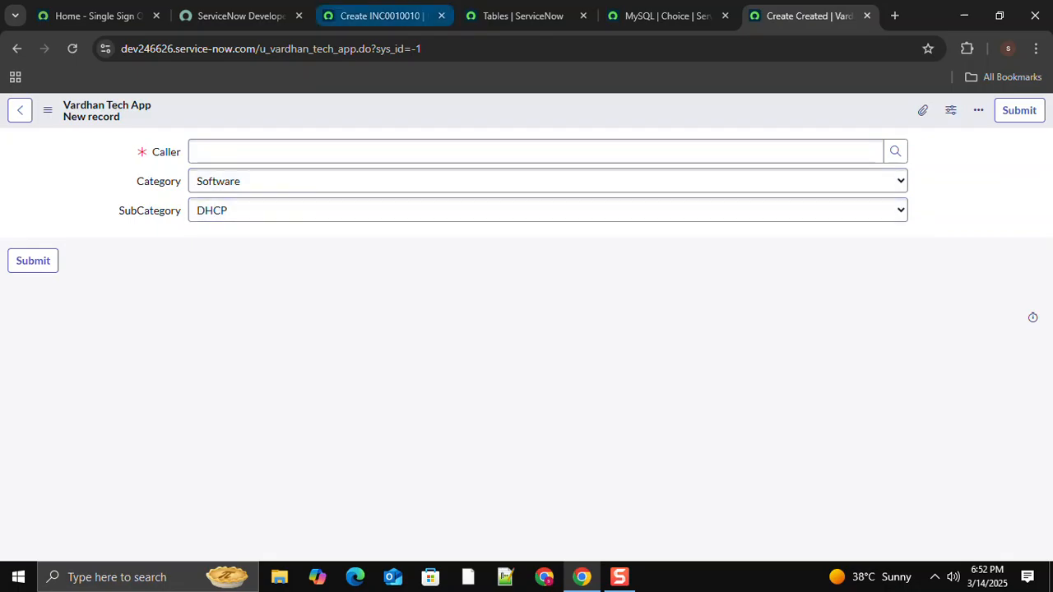
Return from the MySQL choice record to the SubCategory dictionary entry and review its list of choices
click(379, 16)
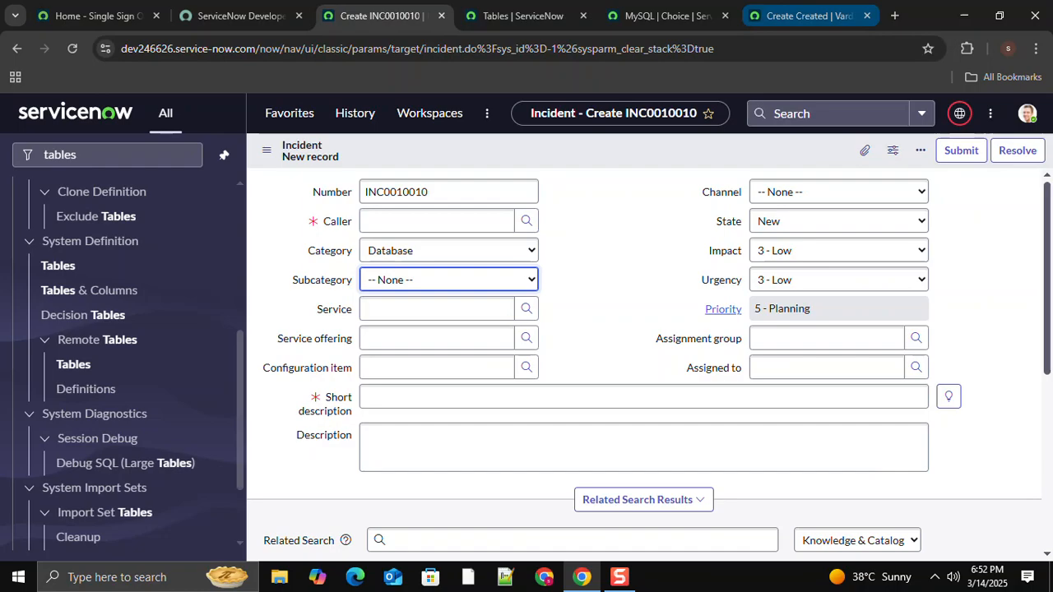
click(666, 16)
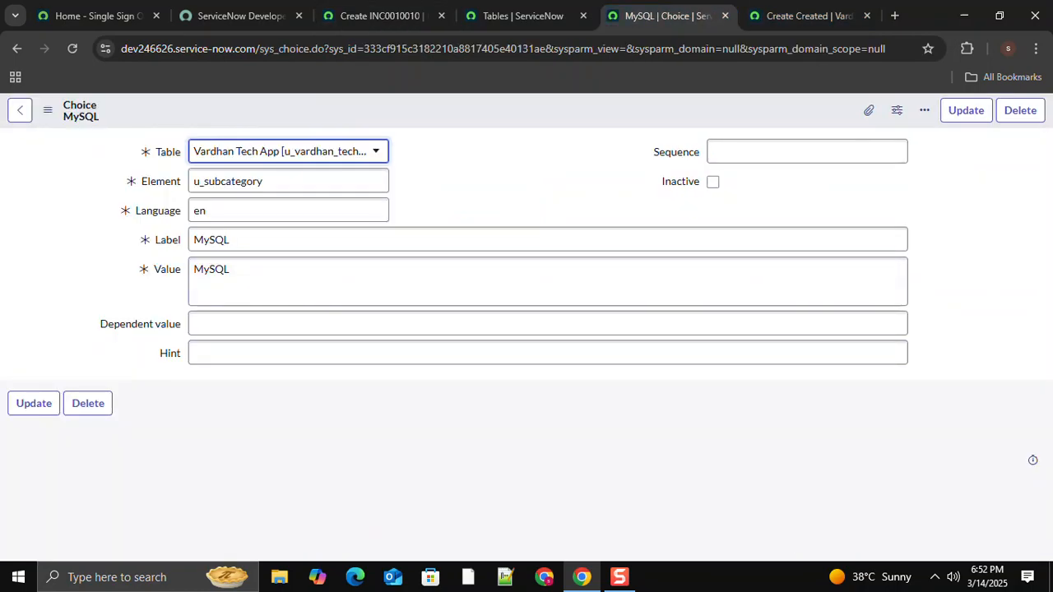
click(20, 110)
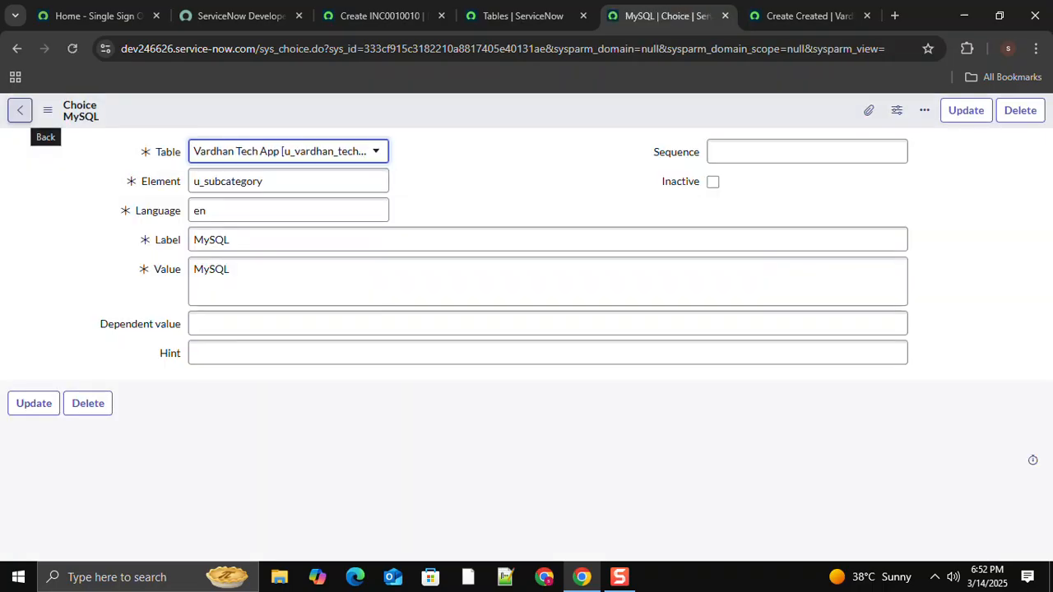
click(20, 109)
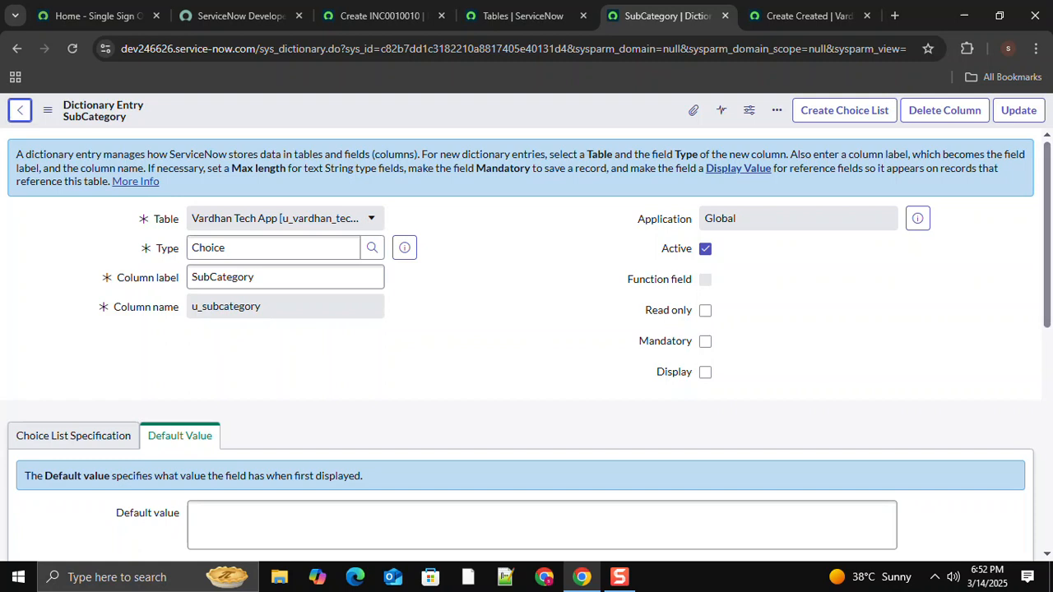
scroll(527, 329, down, 3)
scroll(527, 345, down, 2)
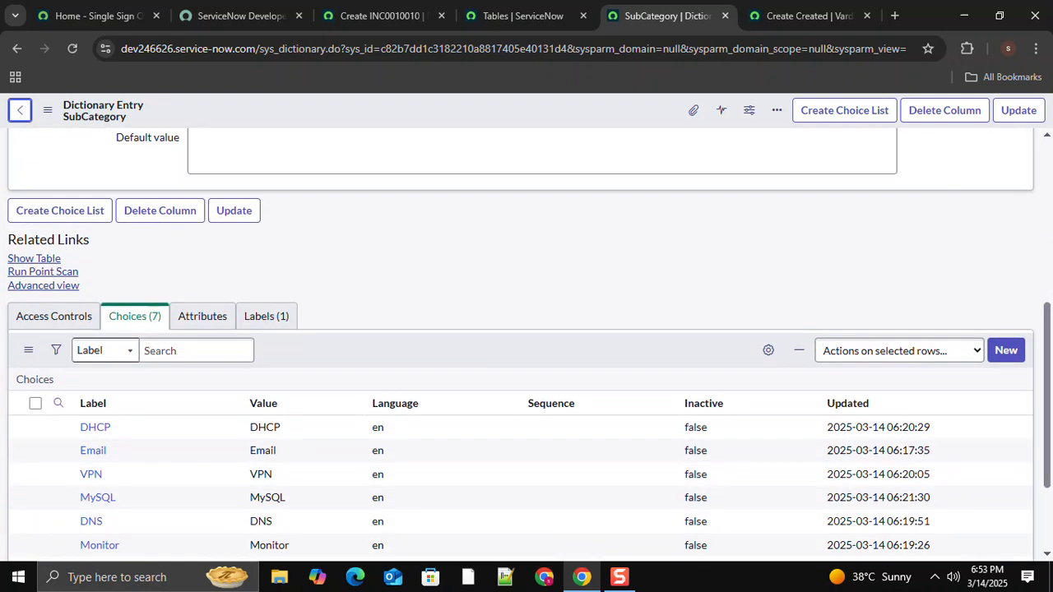
scroll(527, 345, down, 1)
scroll(526, 345, up, 5)
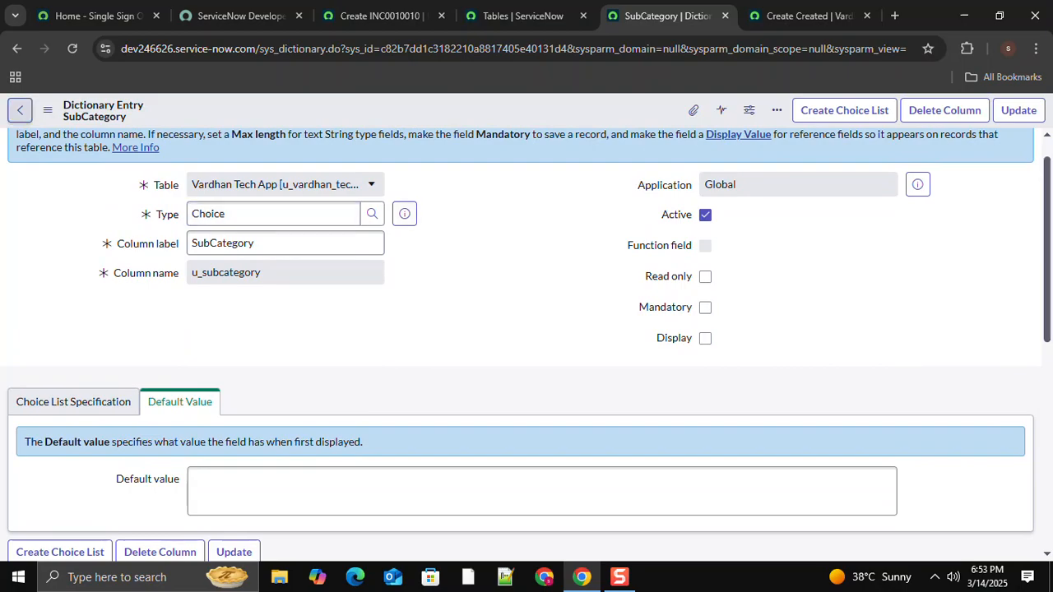
Start a new column in the Vardhan Tech App table with type Reference and column label Service, checking the Incident form's fields
click(20, 109)
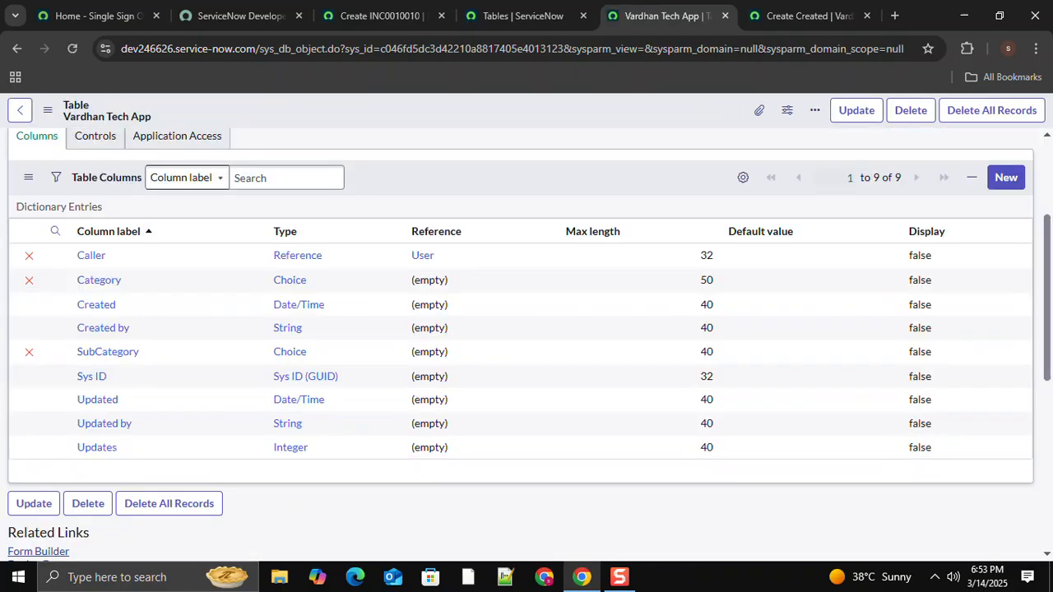
click(1005, 256)
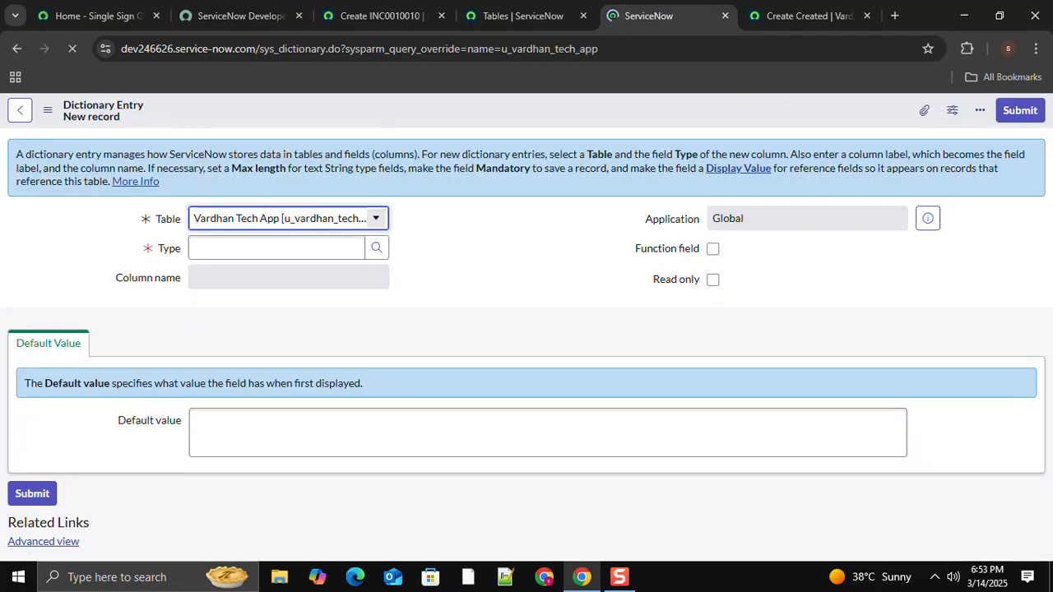
click(274, 248)
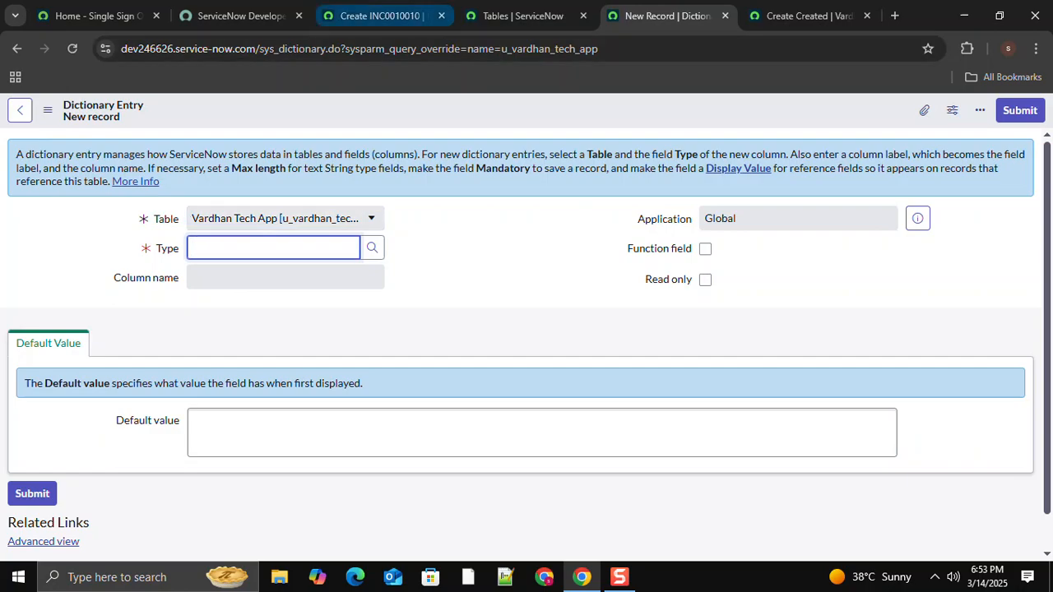
click(380, 15)
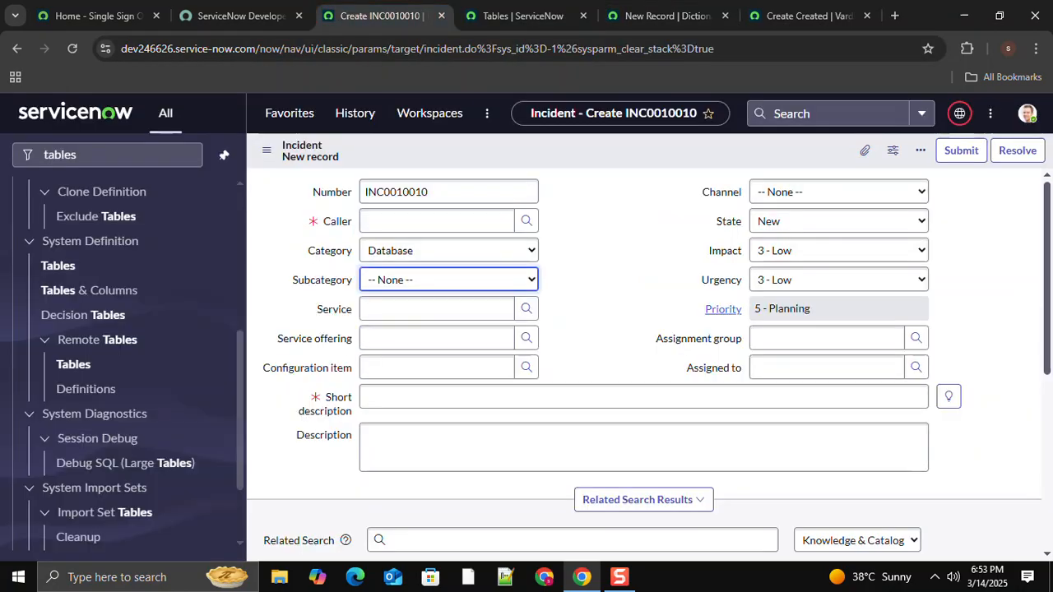
click(662, 15)
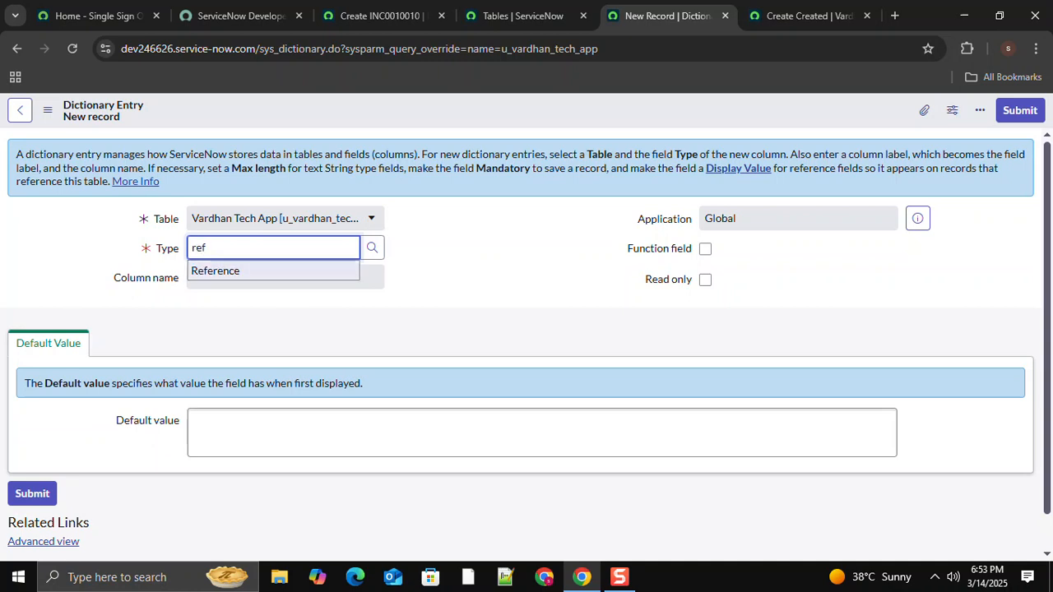
key(Tab)
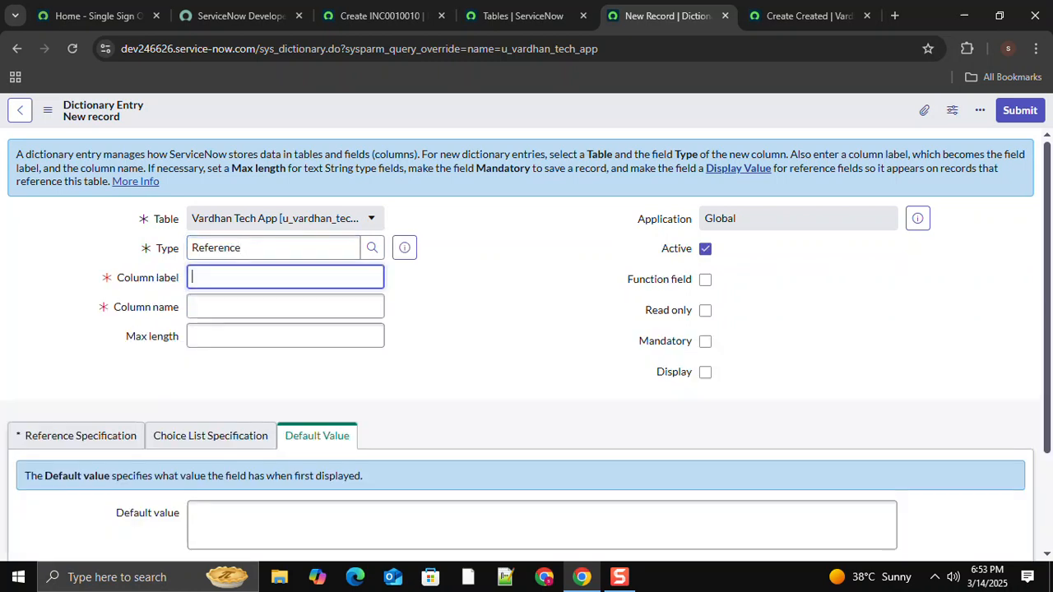
text(Service)
key(Tab)
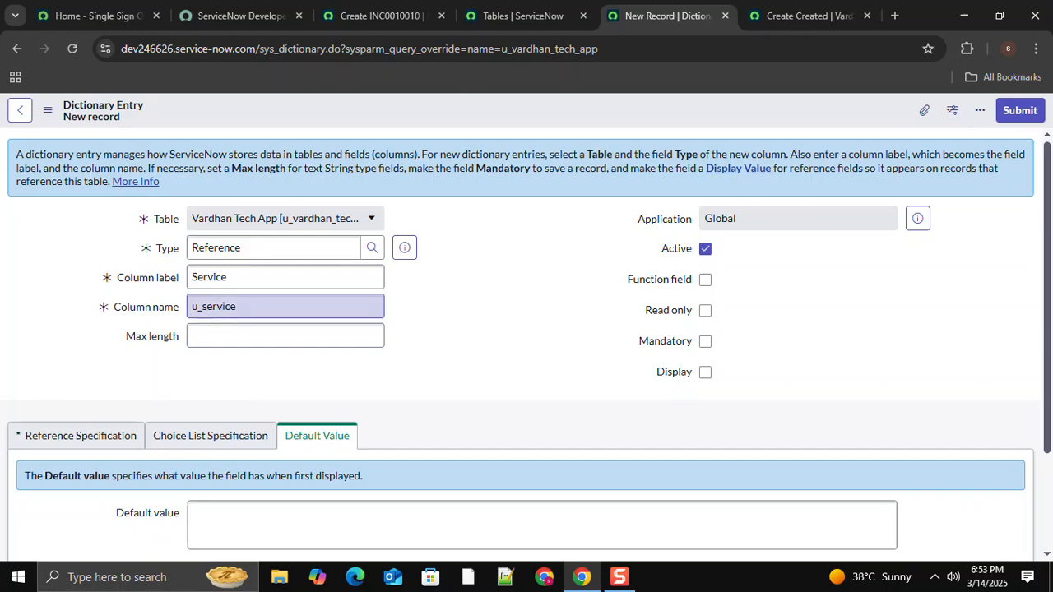
Set the new Service column's reference table to Service [cmdb_ci_service] and save the dictionary entry
scroll(527, 346, down, 3)
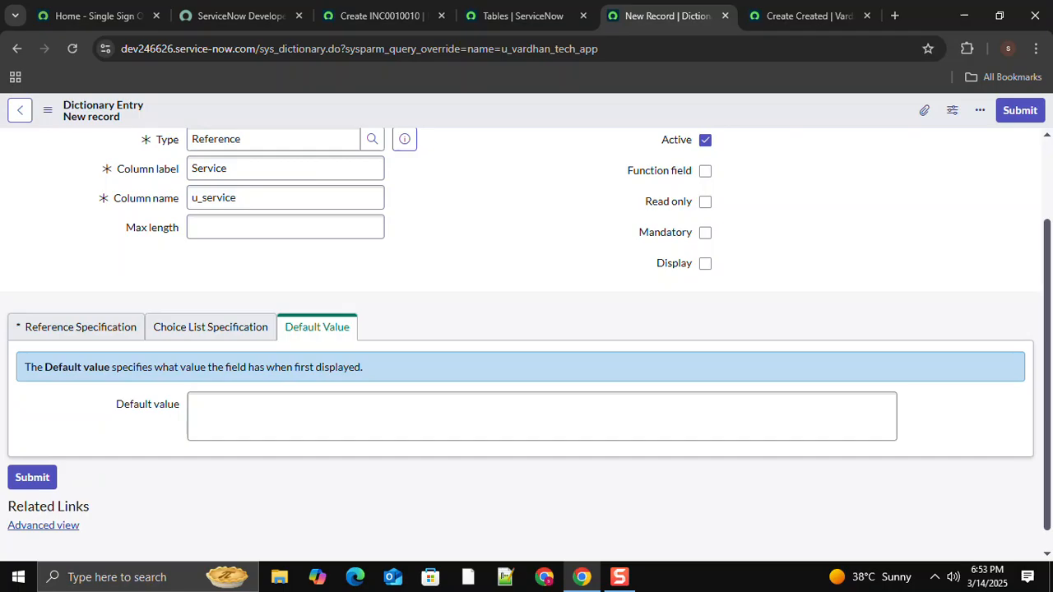
click(77, 327)
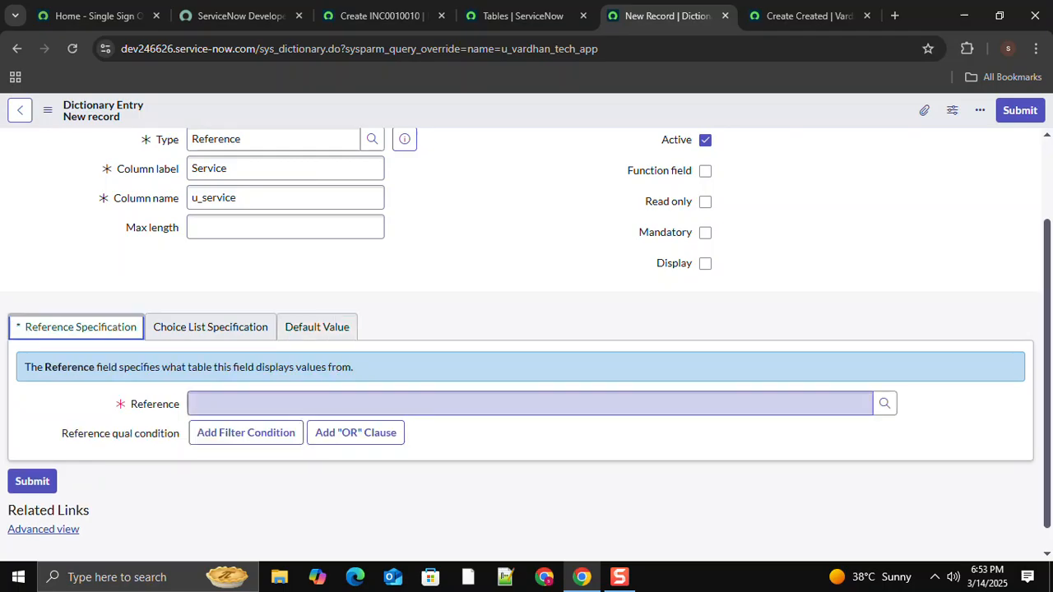
click(530, 404)
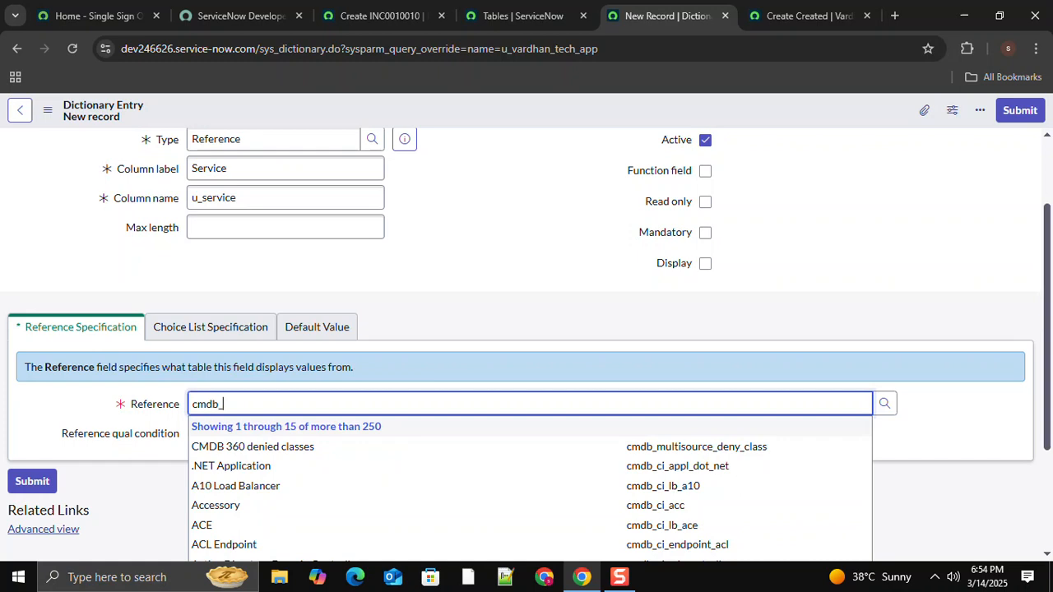
text(ci_)
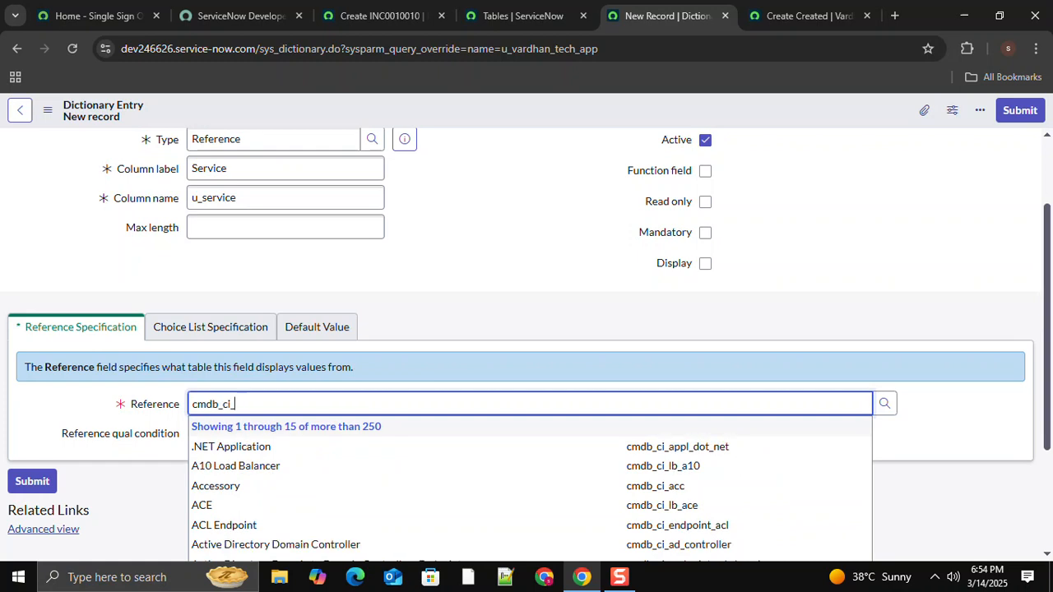
text(service)
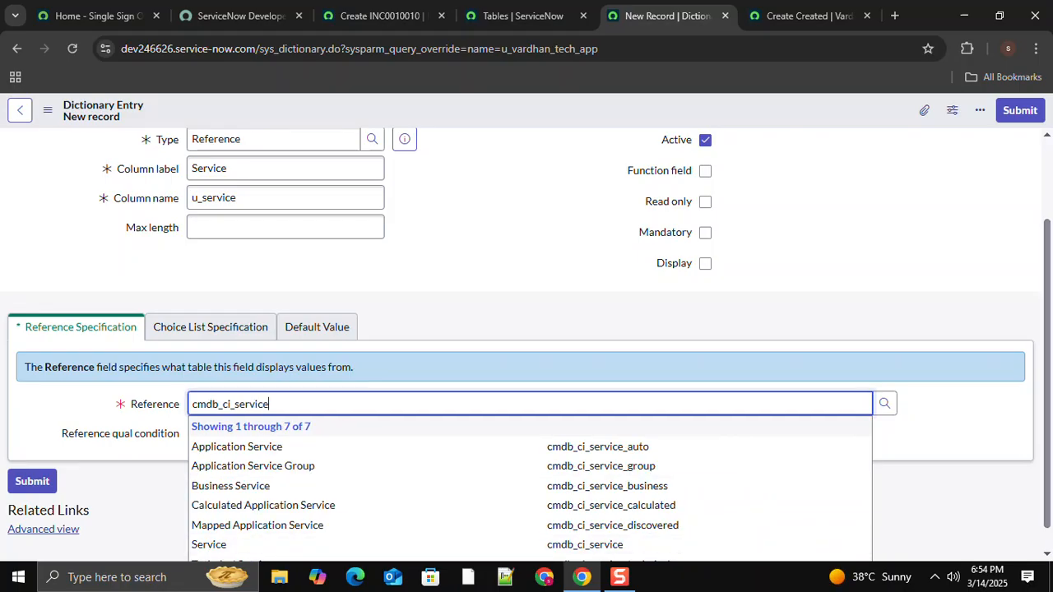
scroll(527, 461, down, 1)
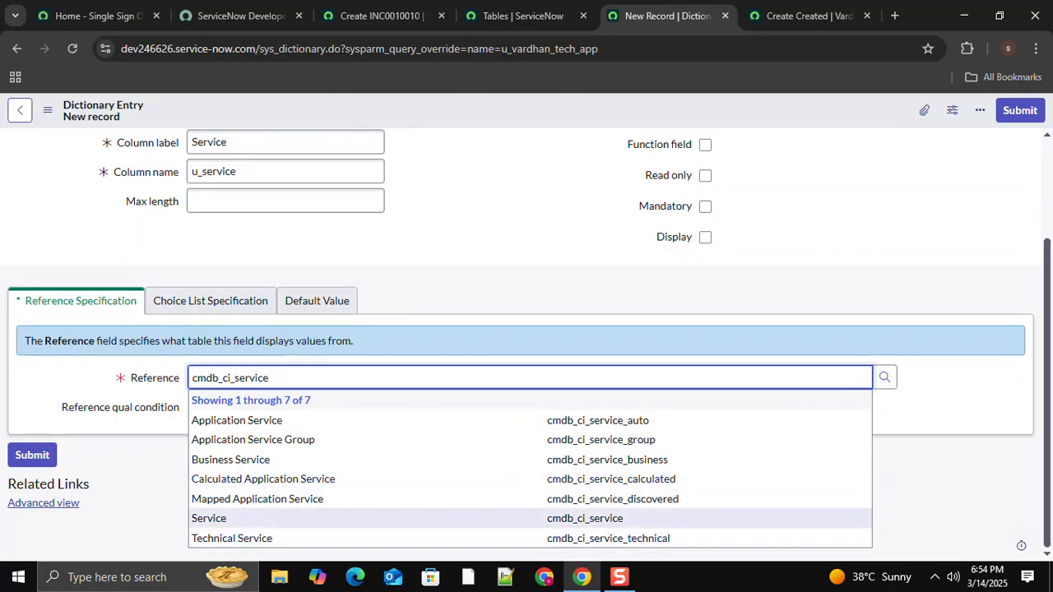
key(Return)
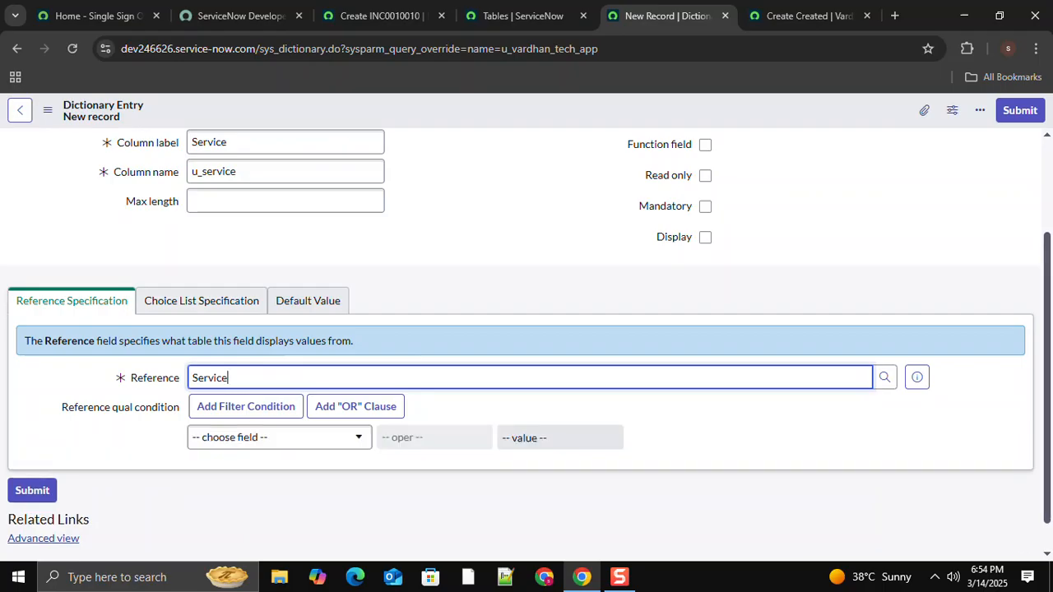
right_click(436, 110)
click(460, 123)
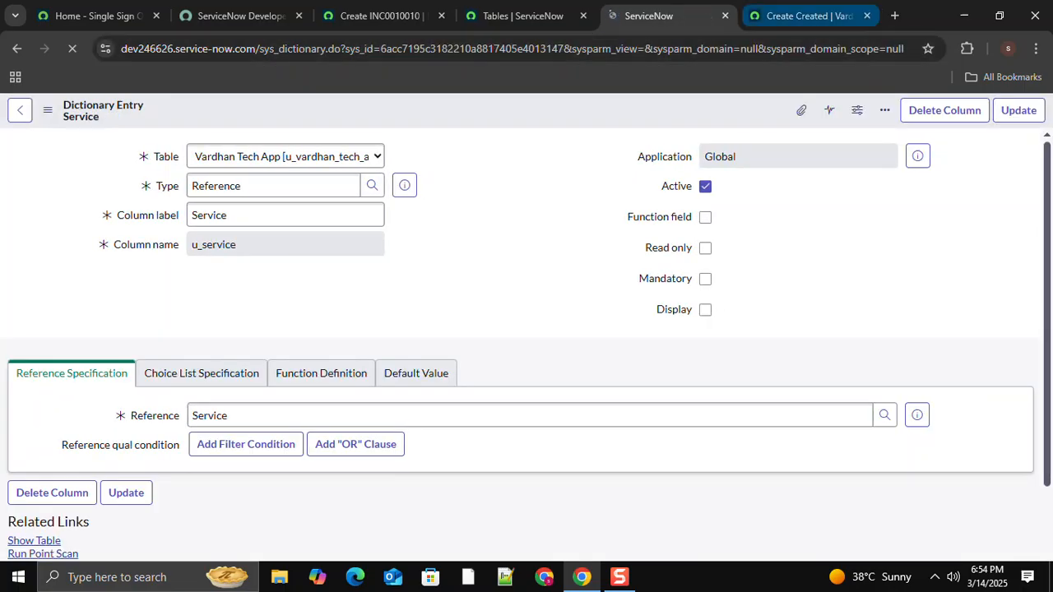
Reload the Vardhan Tech App form and examine the records offered by the Service field's lookup
click(810, 16)
key(F5)
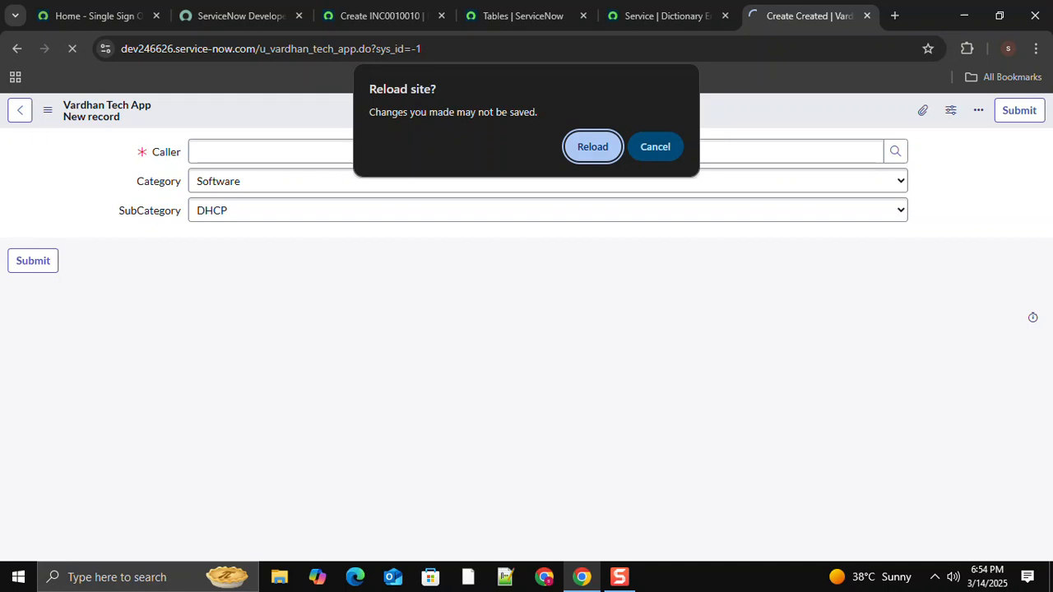
key(Return)
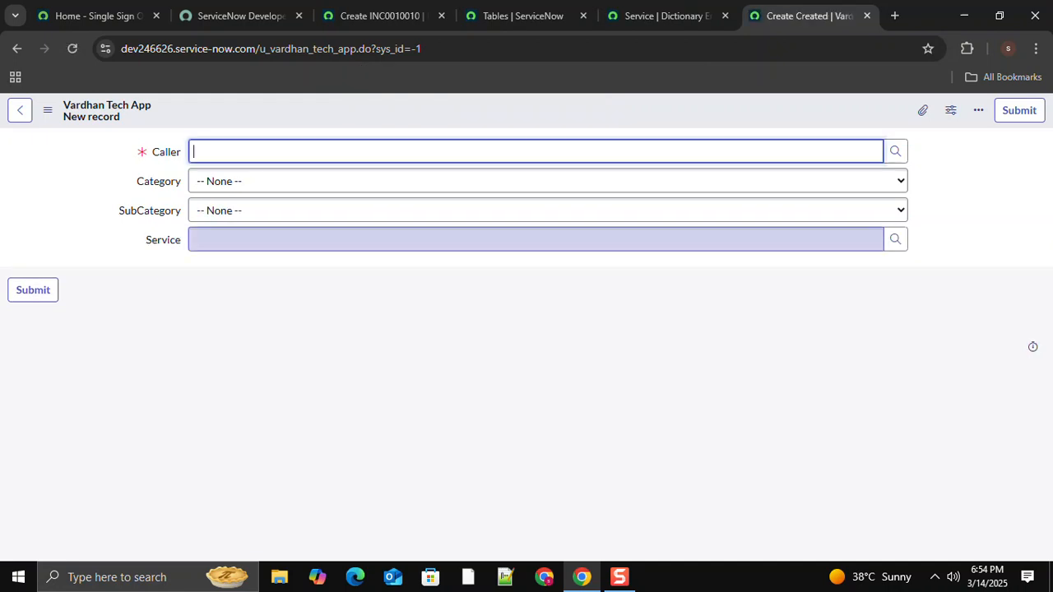
click(895, 239)
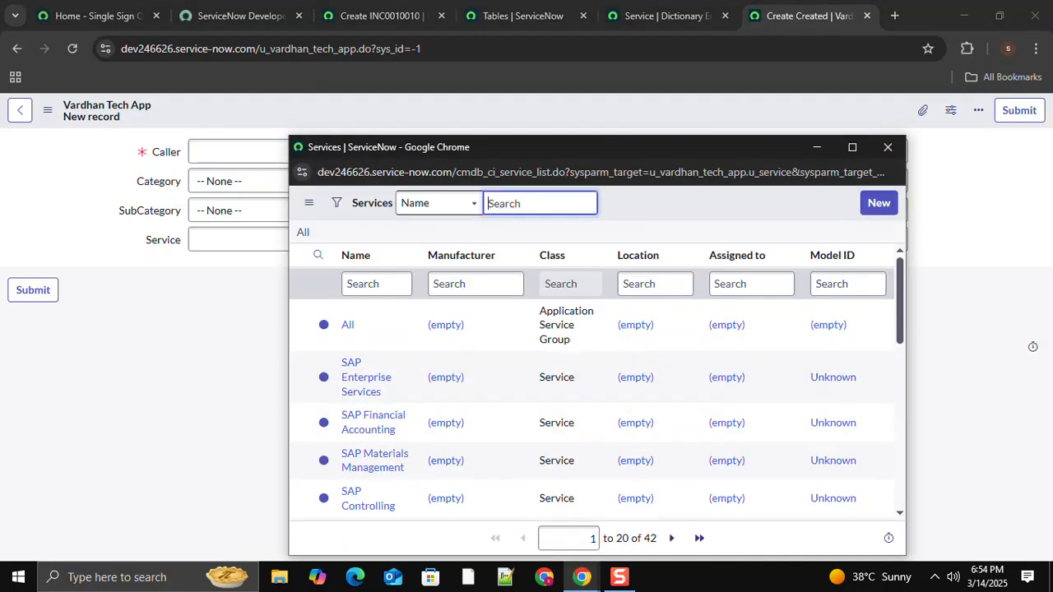
click(888, 147)
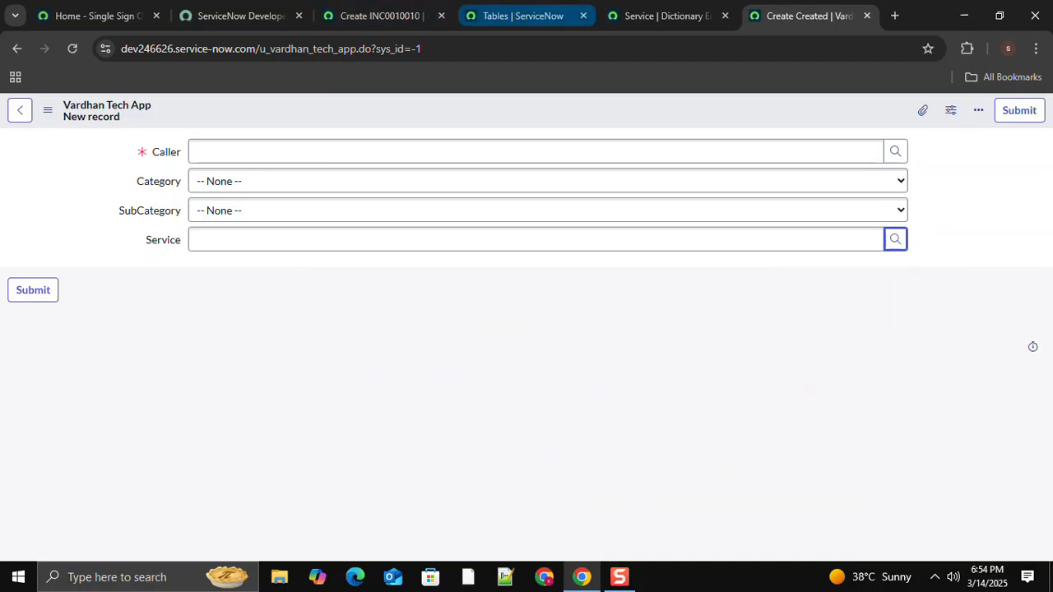
Following the Incident form's next field, start a new Vardhan Tech App column with type Reference and column label Service Offering
click(377, 16)
key(shift+Tab)
key(shift+Tab)
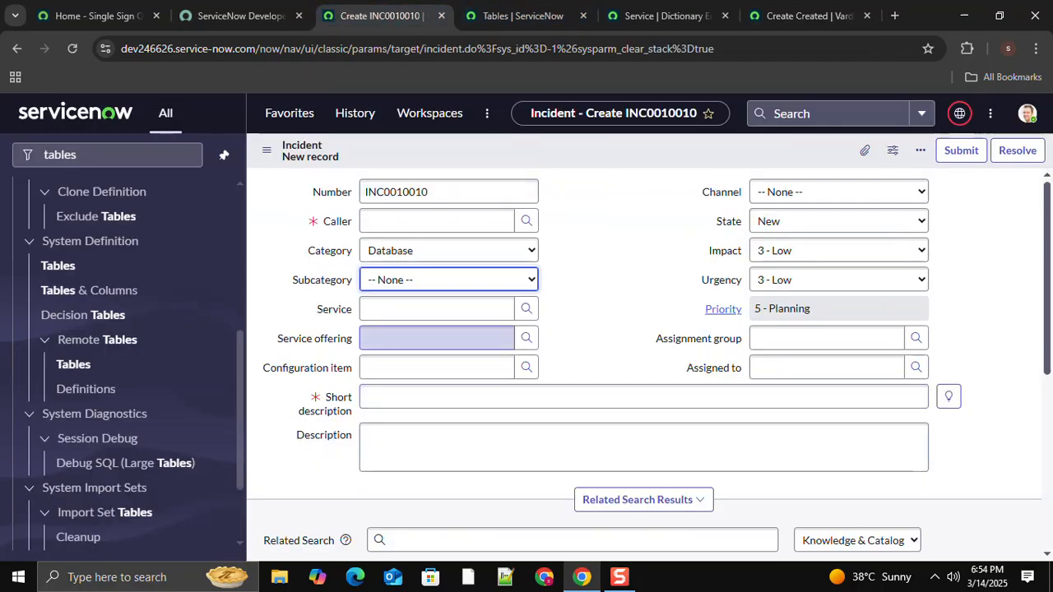
key(shift+Tab)
key(shift+Tab)
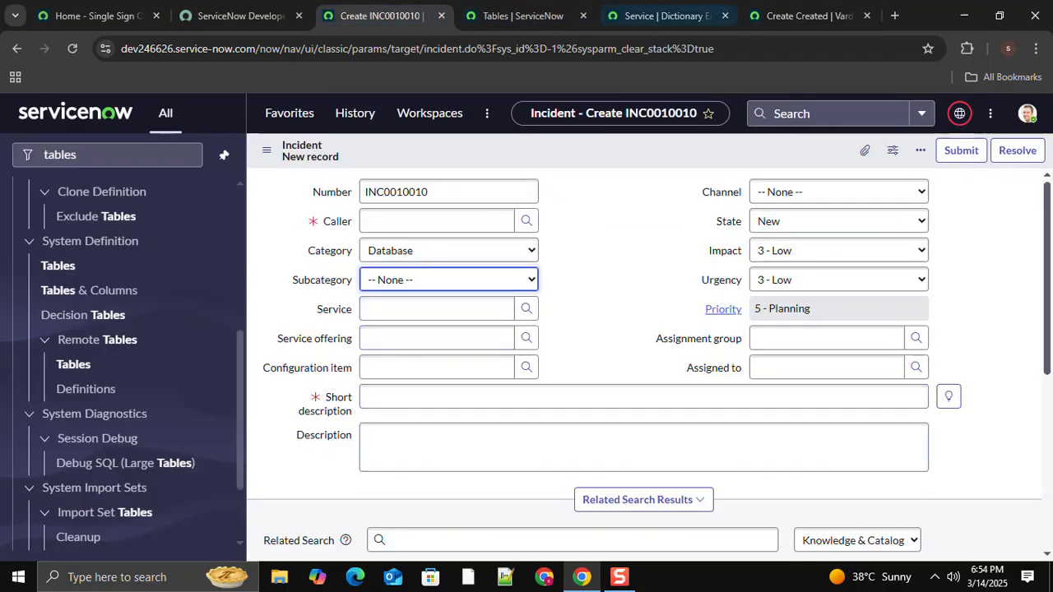
click(666, 16)
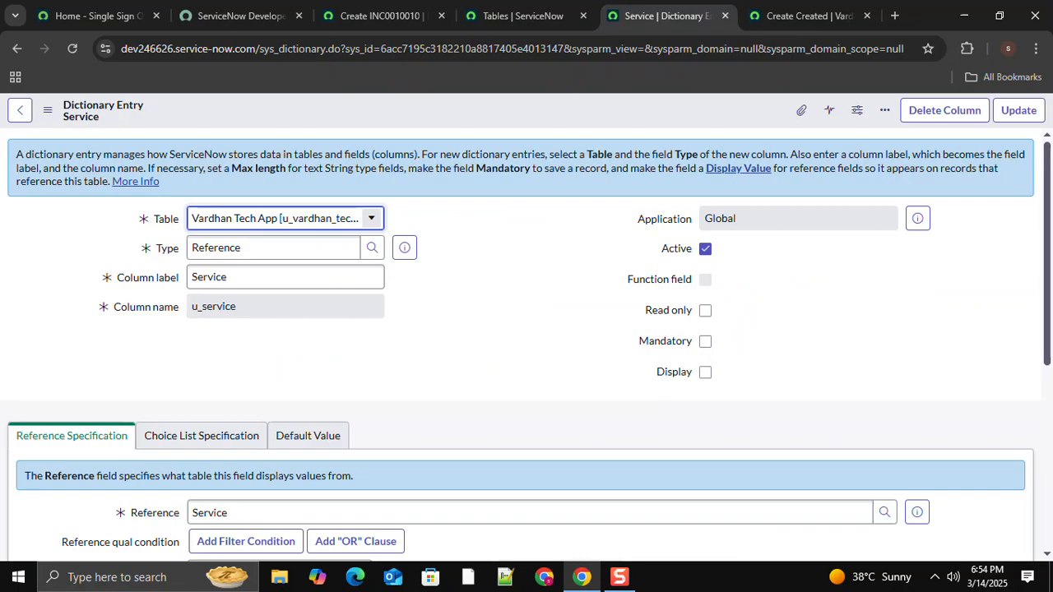
click(20, 110)
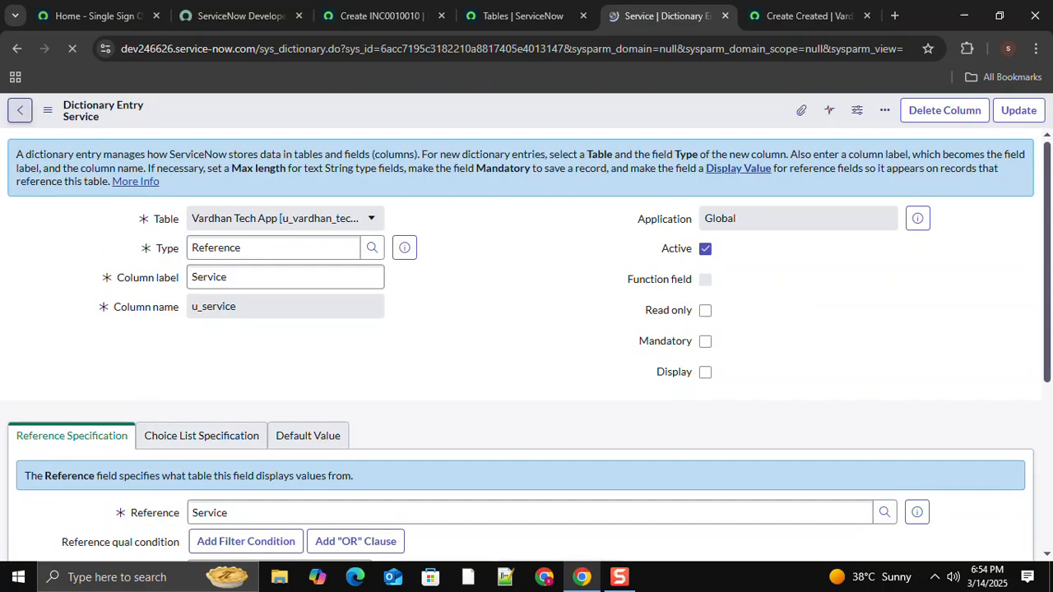
click(20, 109)
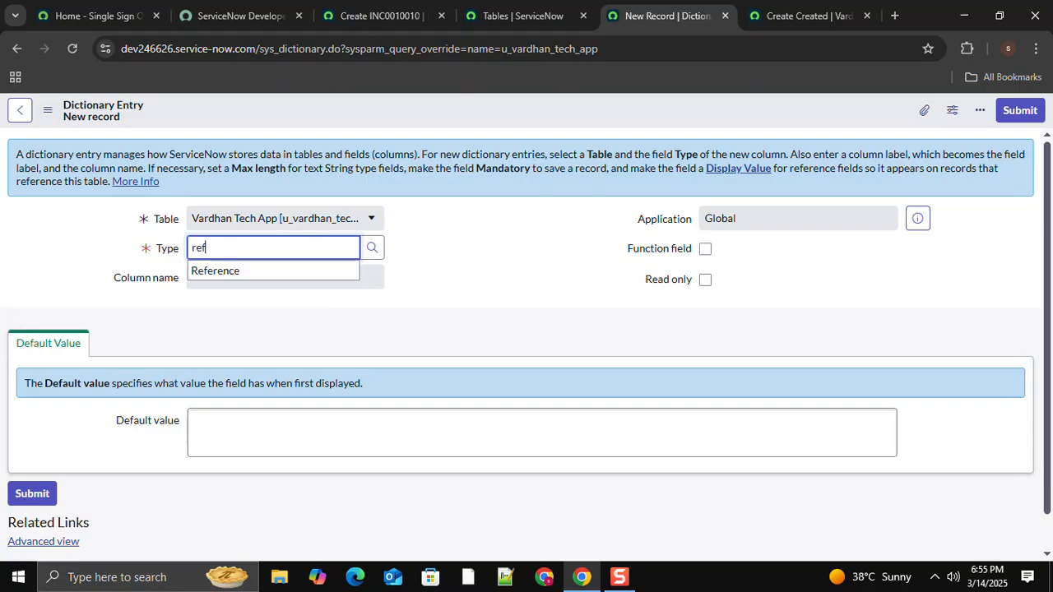
key(Return)
click(284, 277)
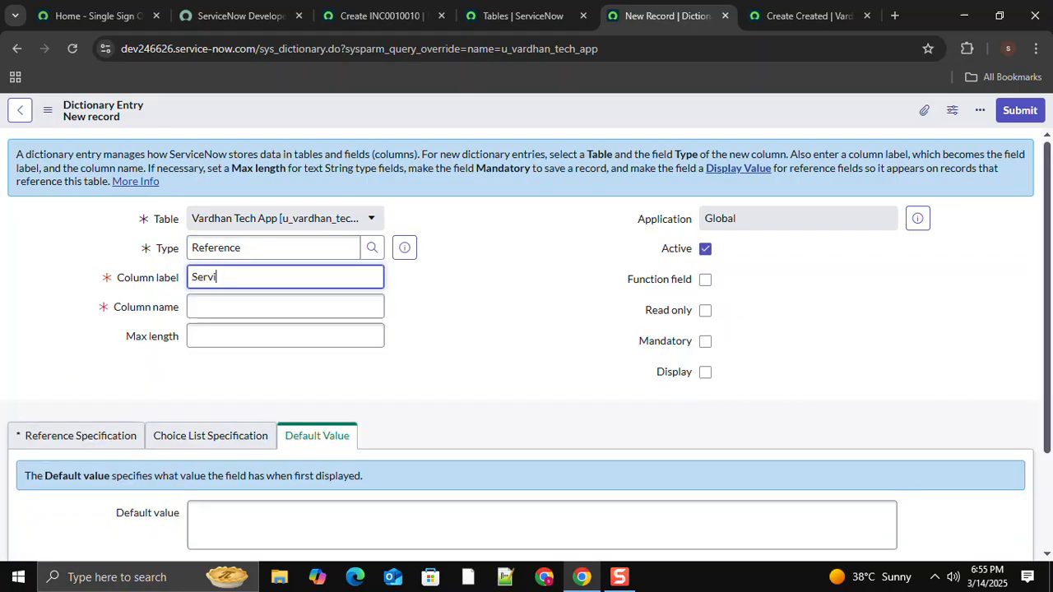
text(Service Offering)
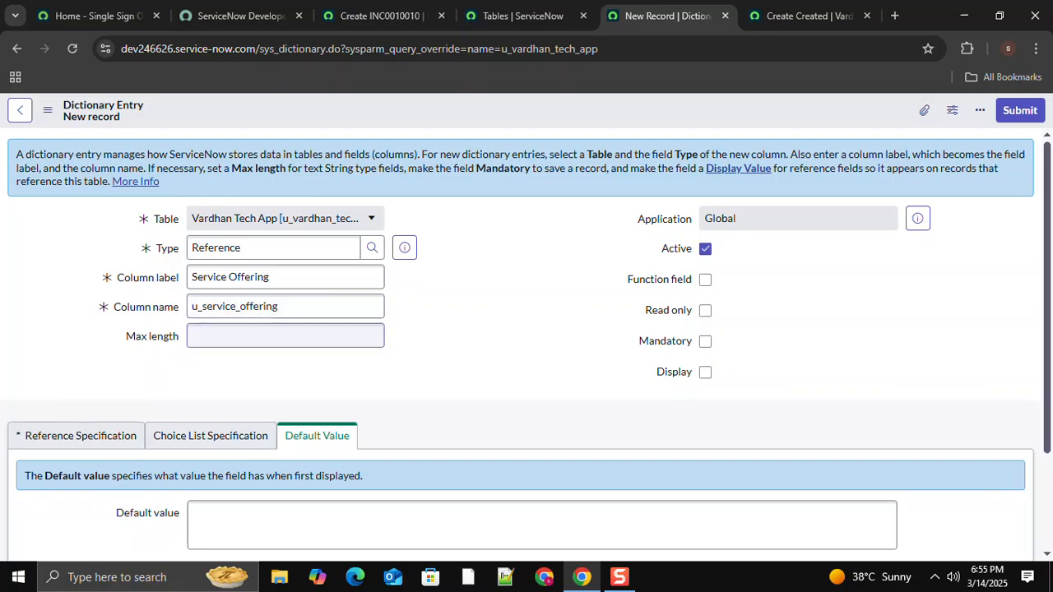
Set the Service Offering column's reference table to Offering [service_offering] and save the dictionary entry
scroll(526, 346, down, 3)
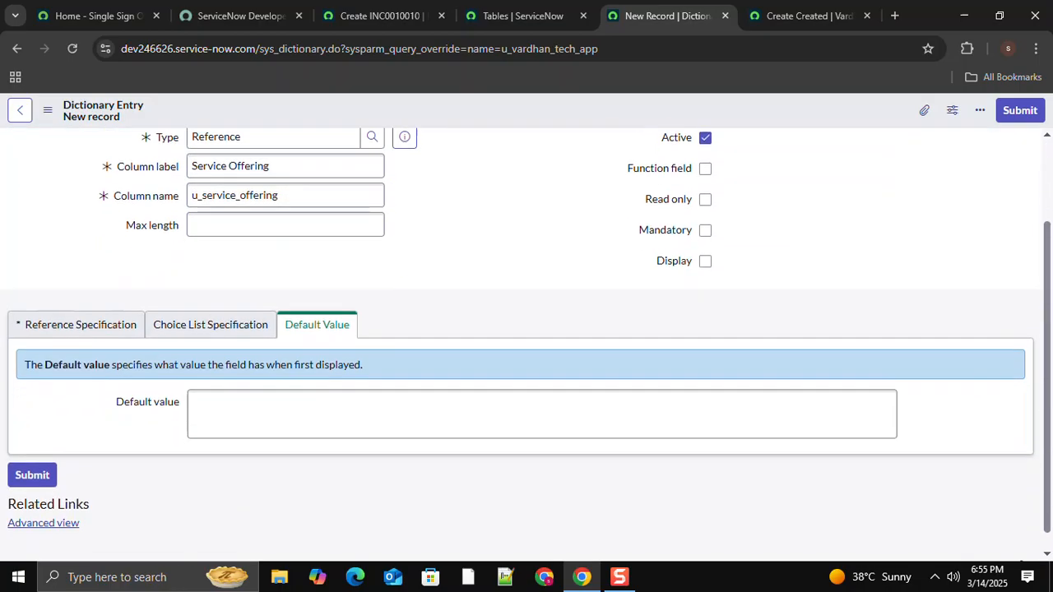
click(80, 305)
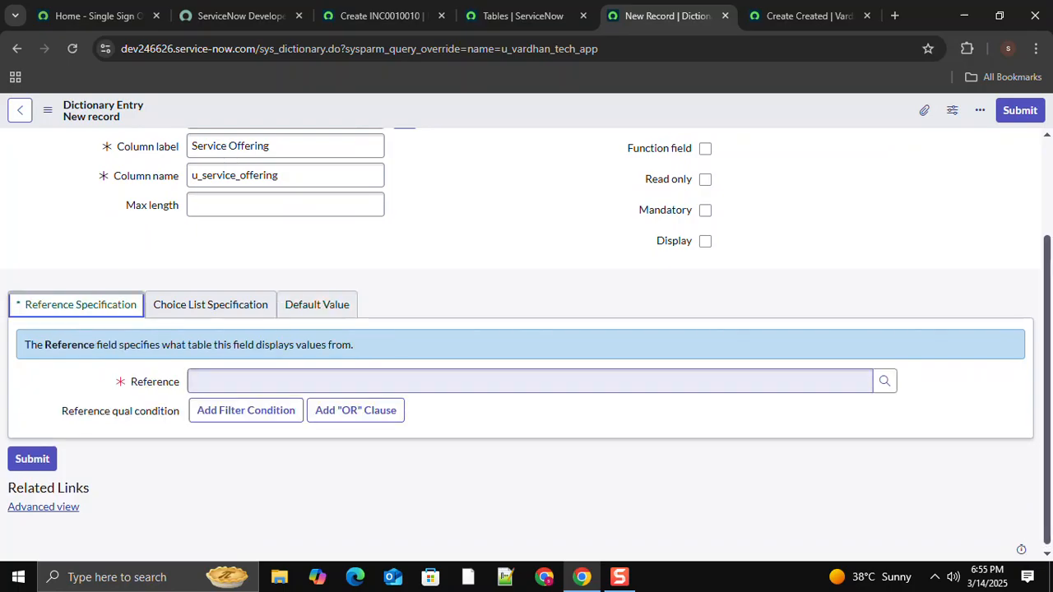
click(370, 381)
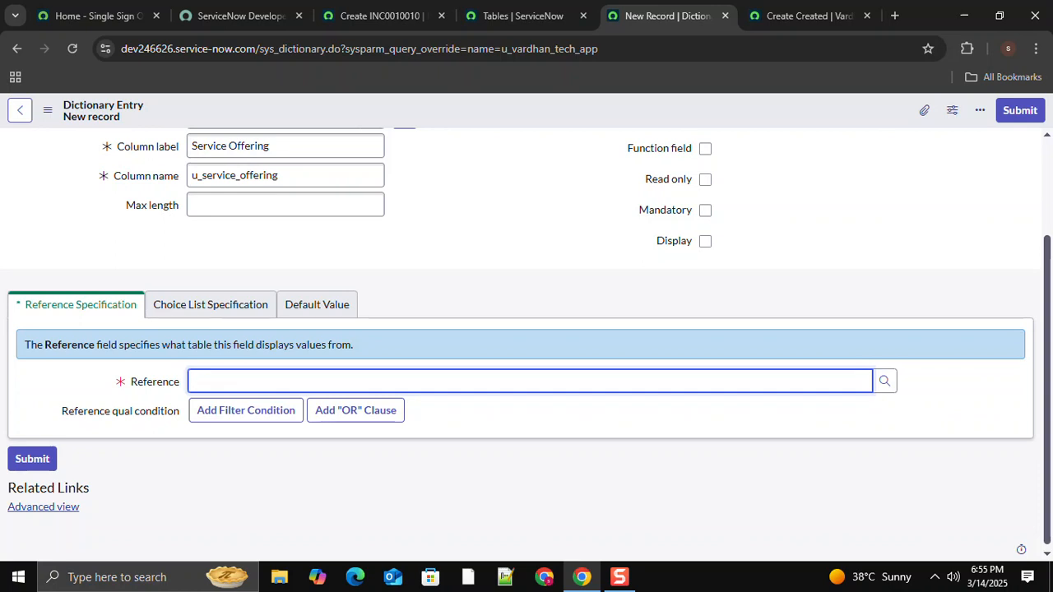
text(service_)
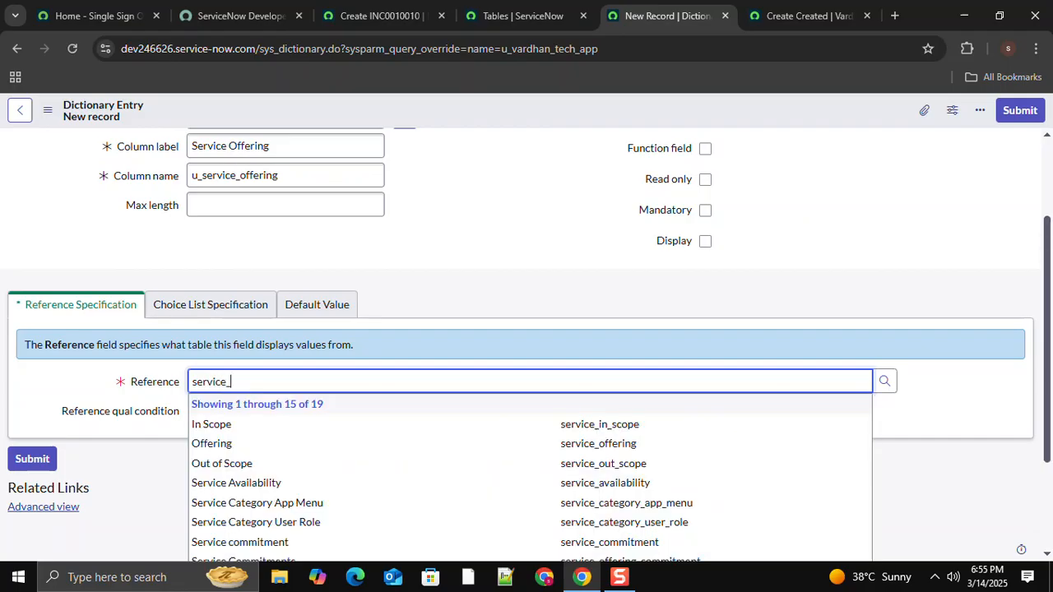
text(of)
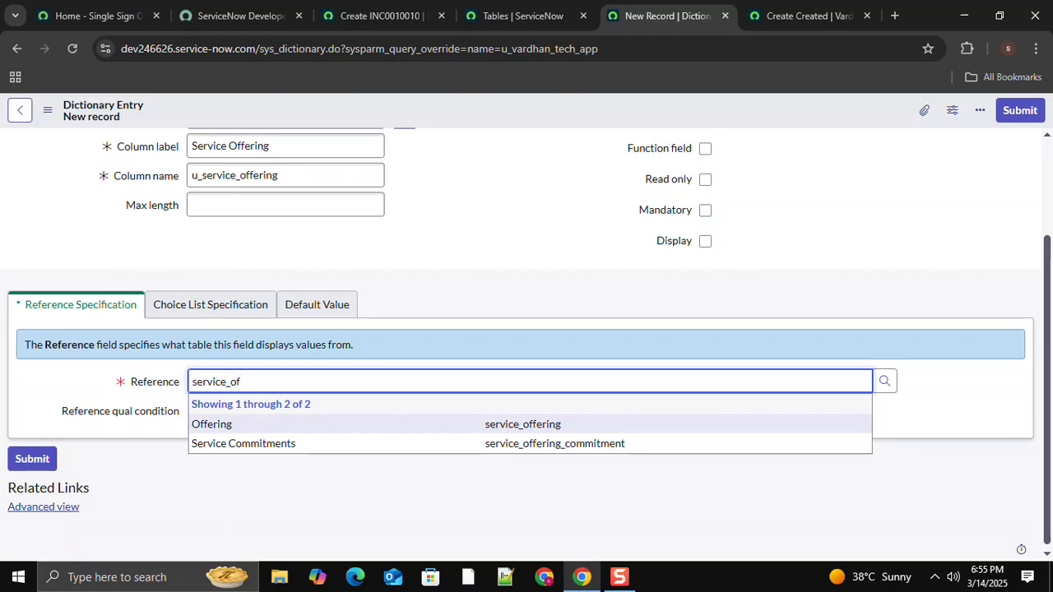
key(Return)
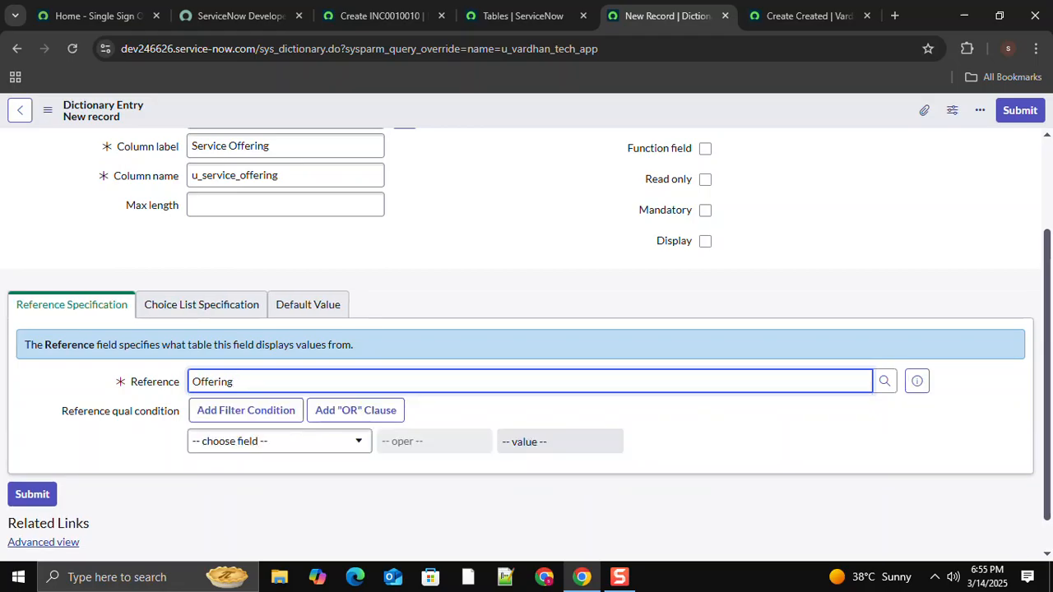
right_click(498, 112)
click(526, 122)
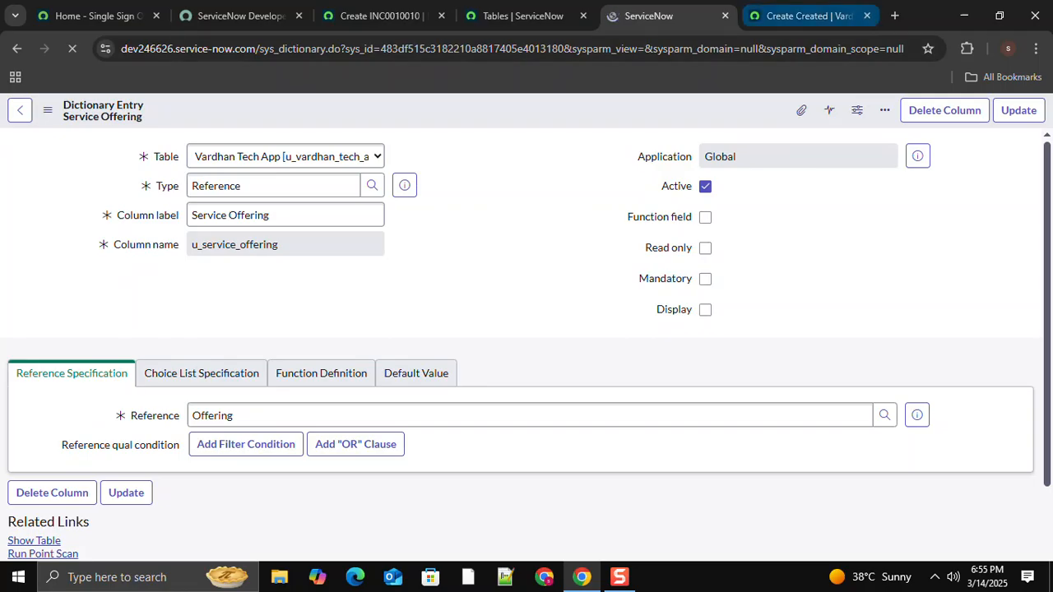
Reload the Vardhan Tech App form and compare its fields, including Service Offering, with the Incident form
click(810, 16)
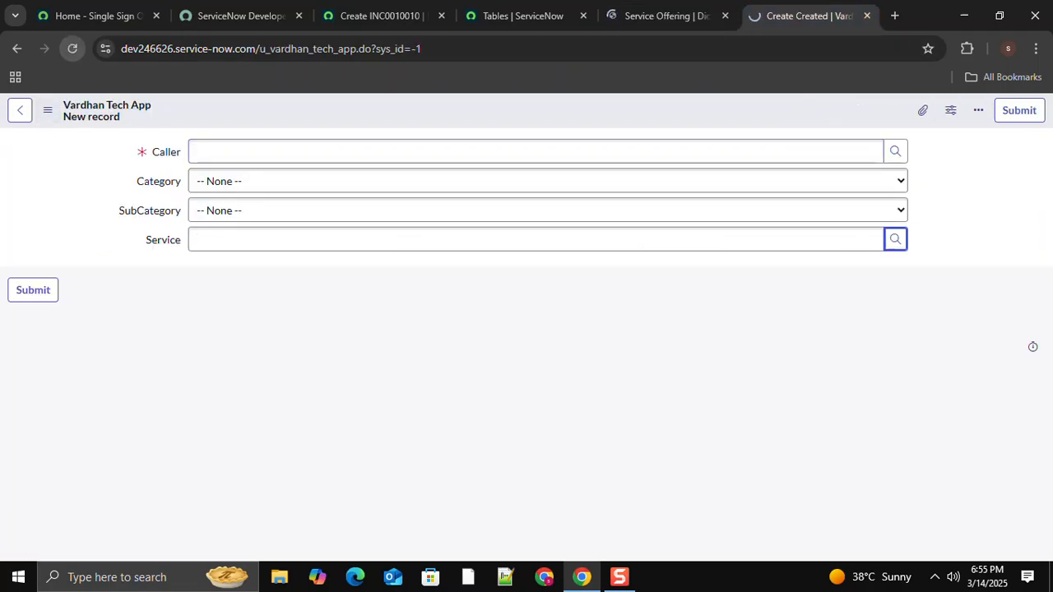
click(73, 48)
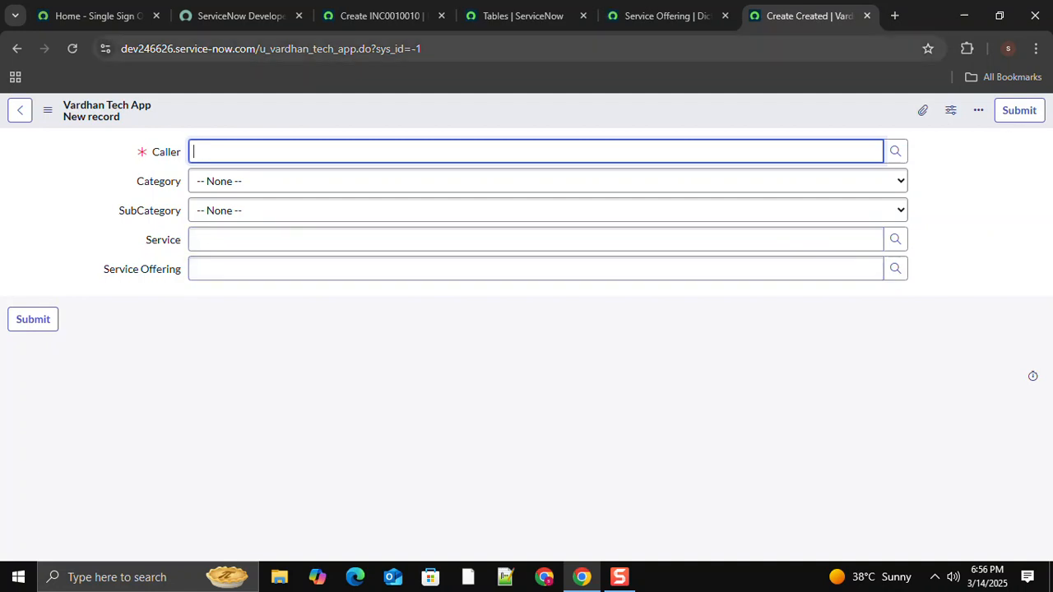
click(379, 16)
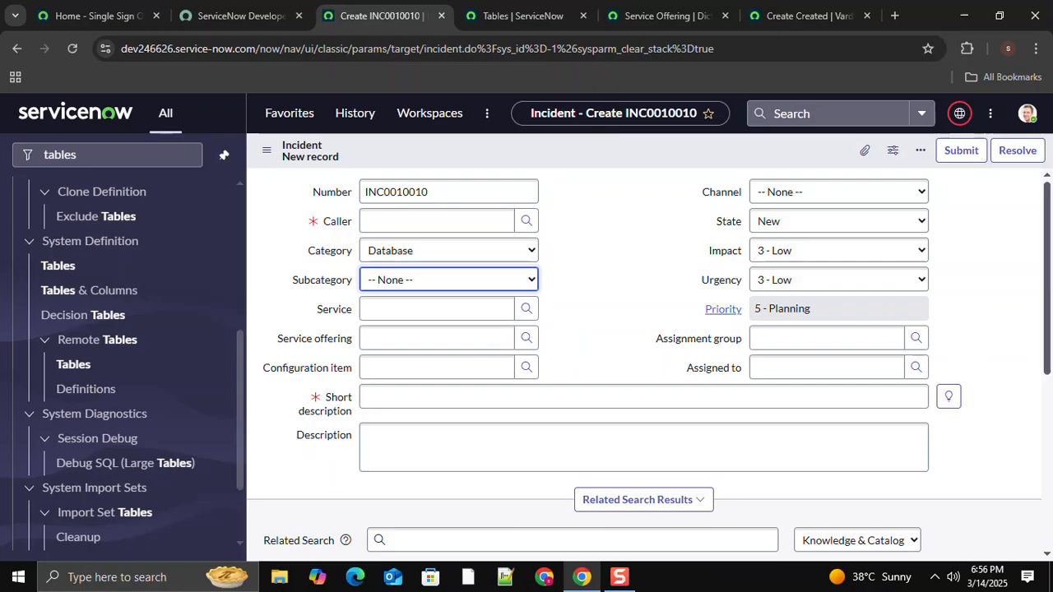
click(807, 16)
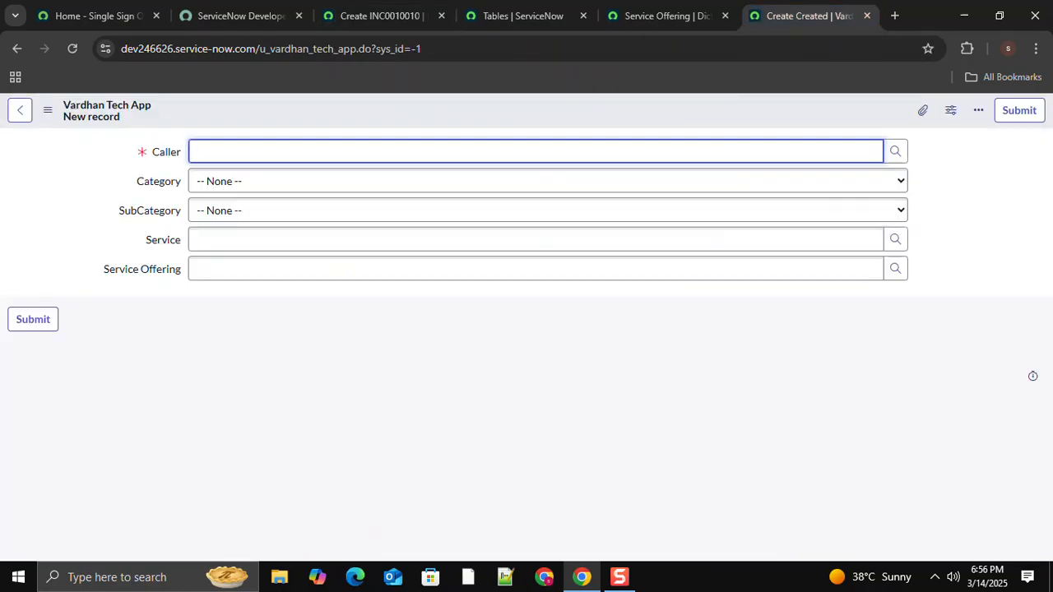
Return to the Vardhan Tech App table record and start a new column entry
click(668, 15)
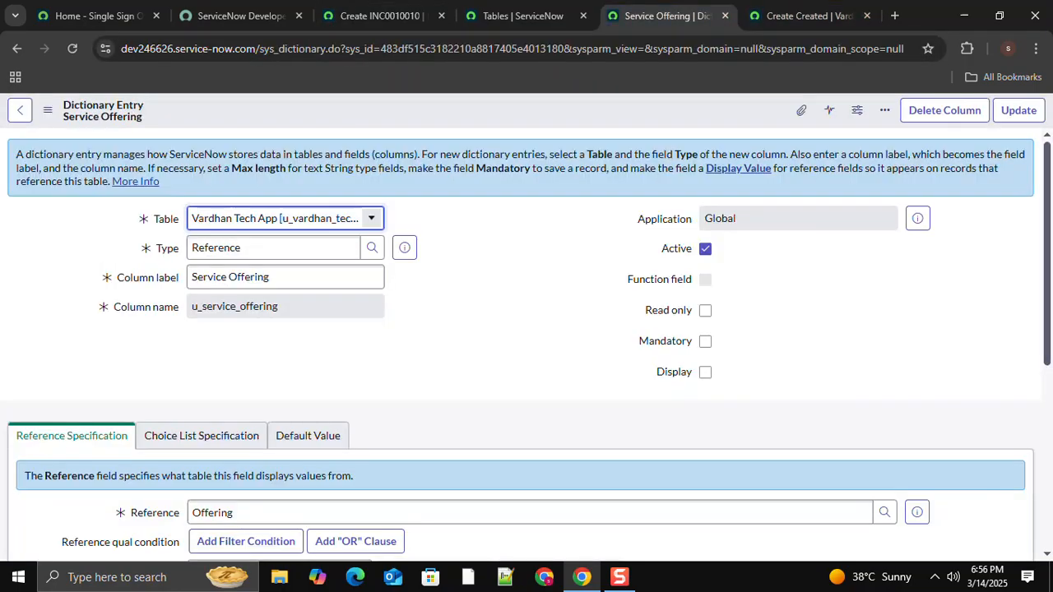
click(20, 111)
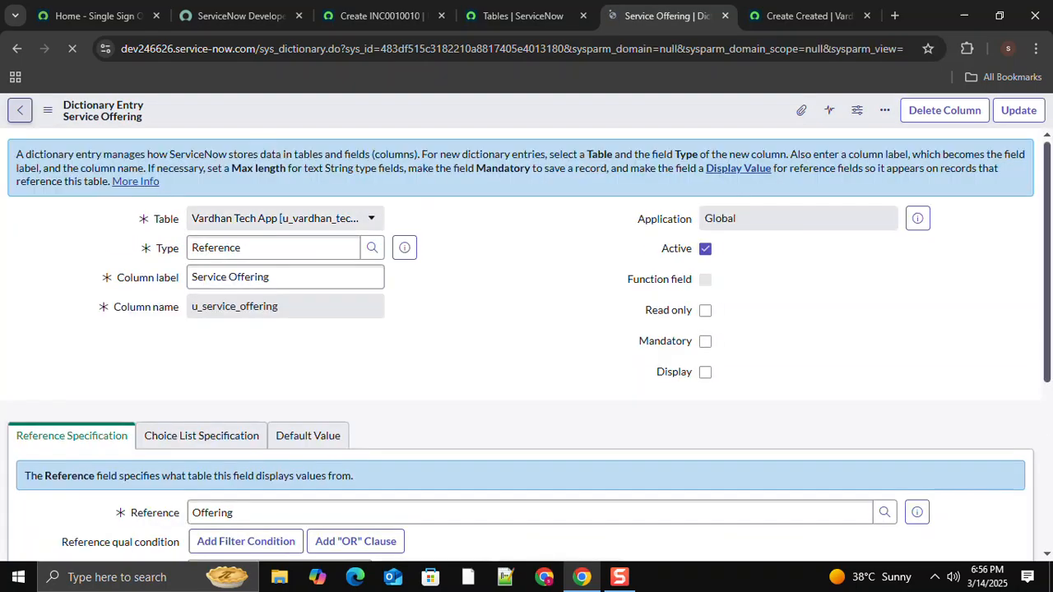
click(19, 110)
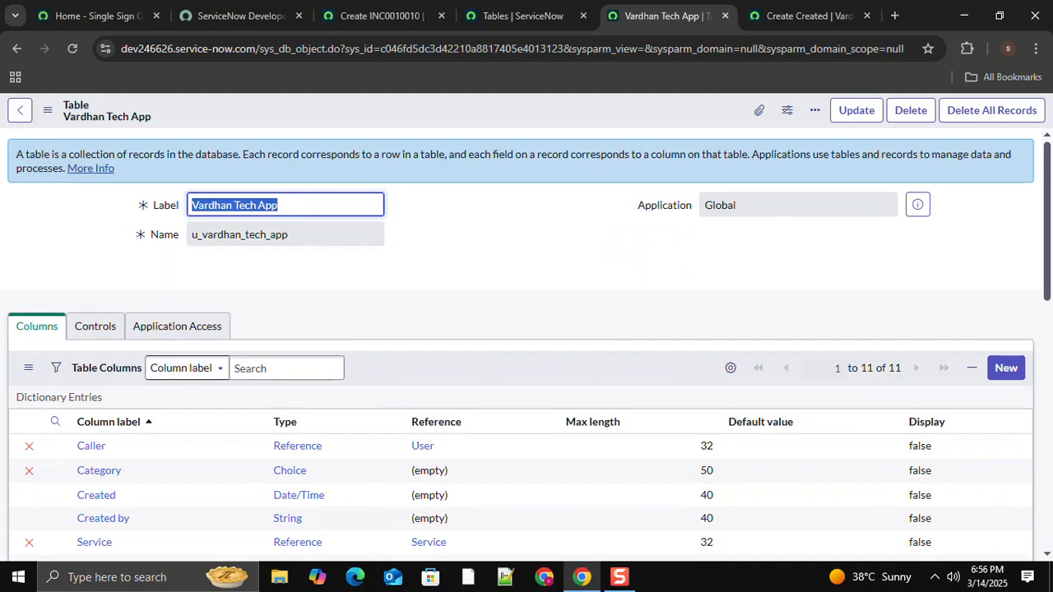
click(1007, 368)
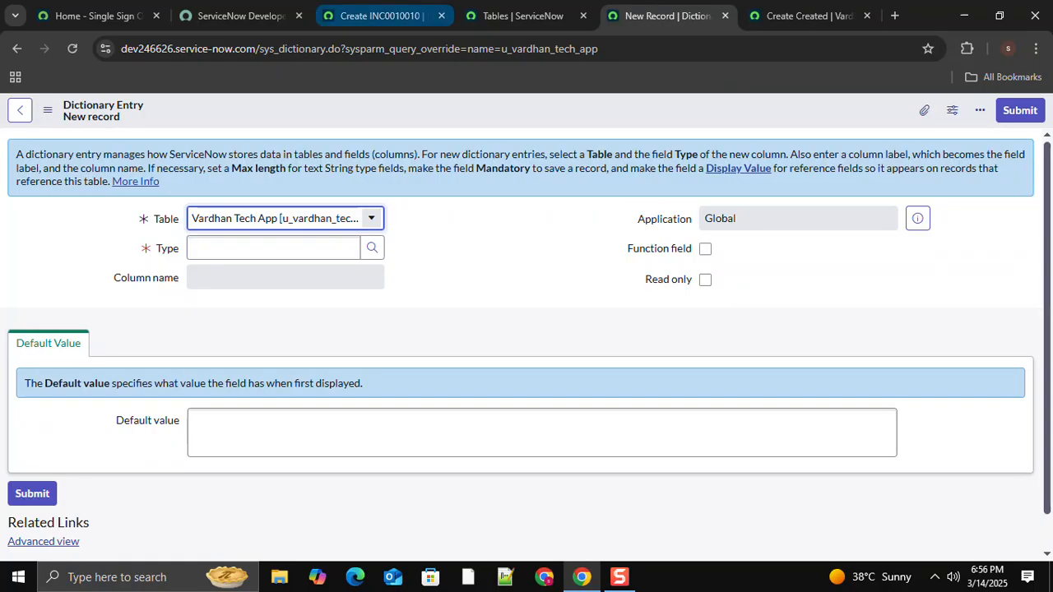
Following the Incident form's next field, give the new column the type Reference and the column label Configuration Item
click(379, 16)
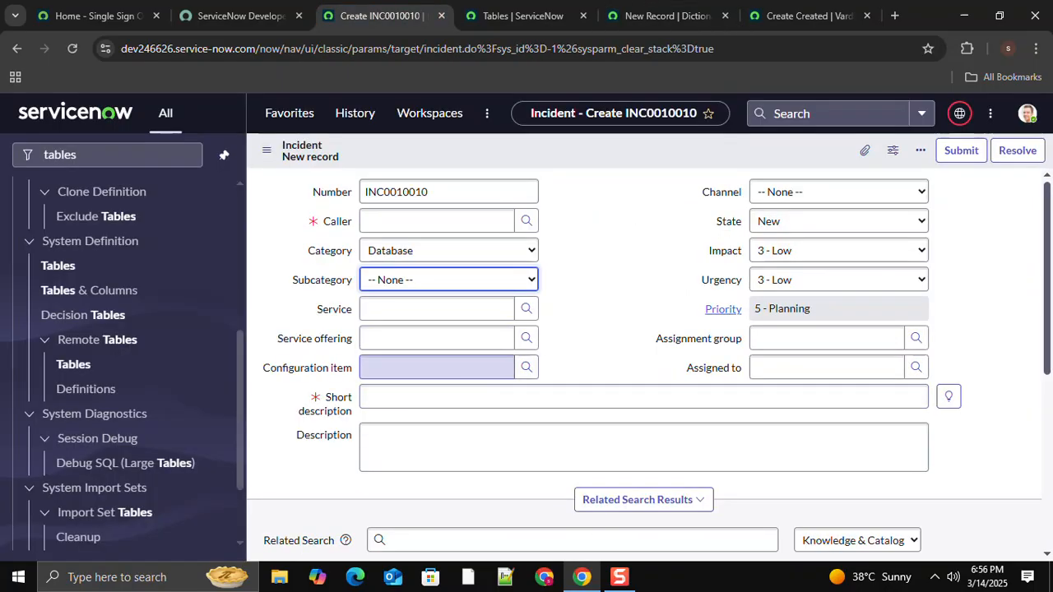
click(806, 16)
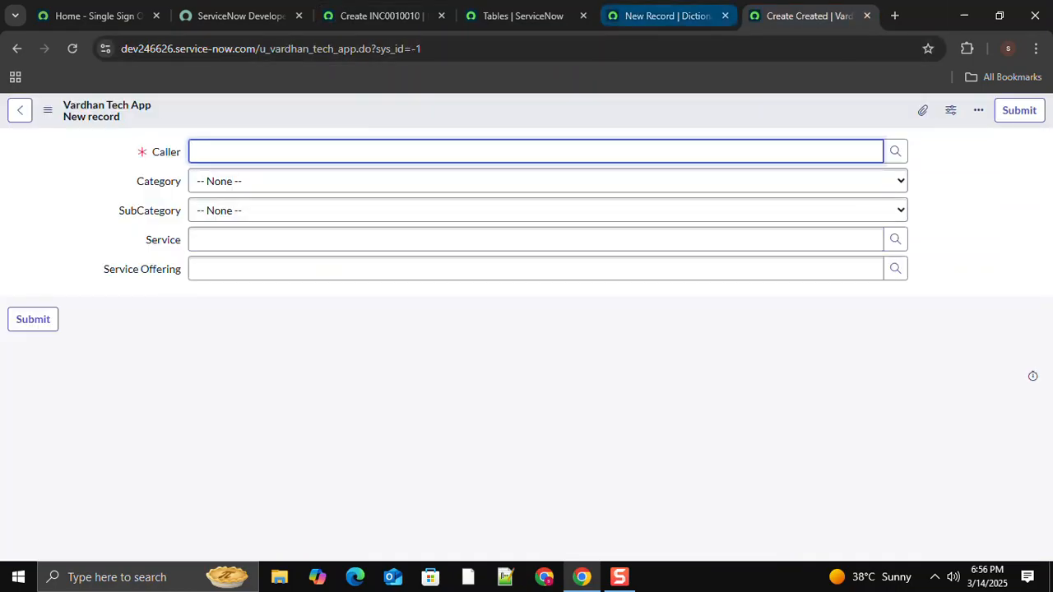
click(667, 15)
click(271, 248)
text(refe)
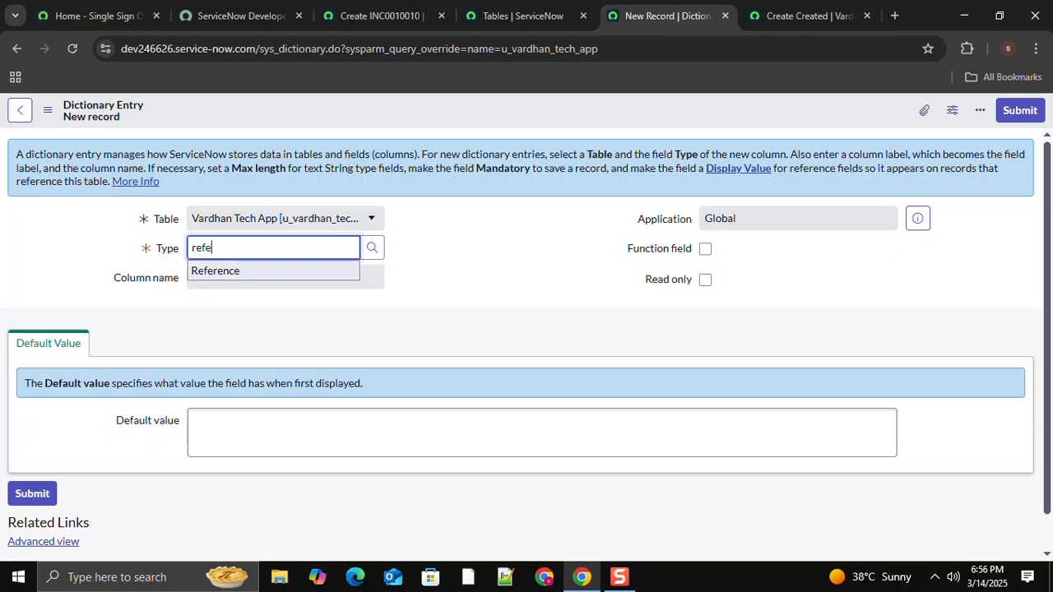
key(Tab)
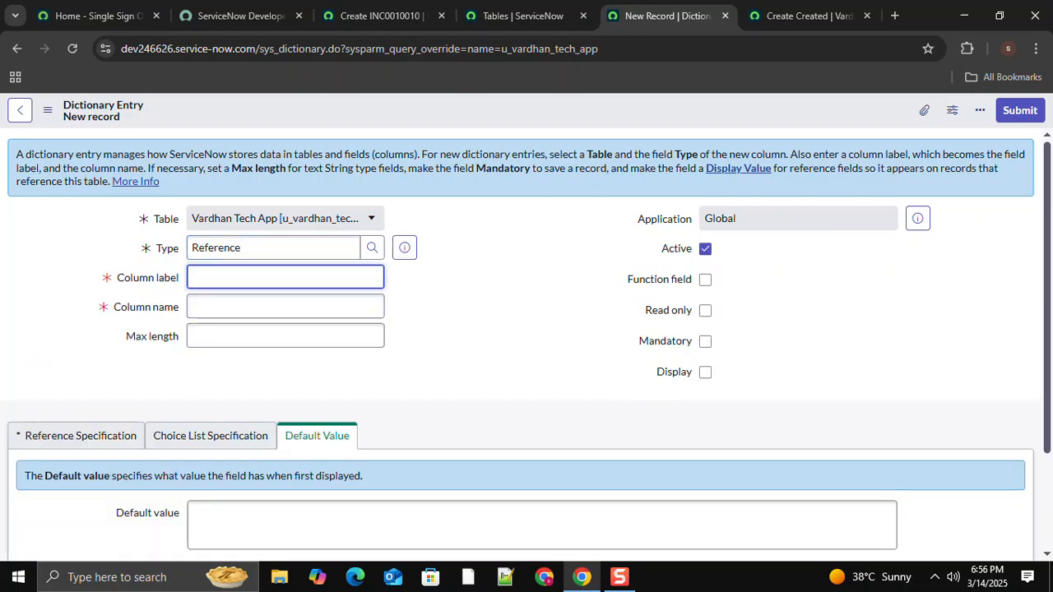
text(Configuration Item)
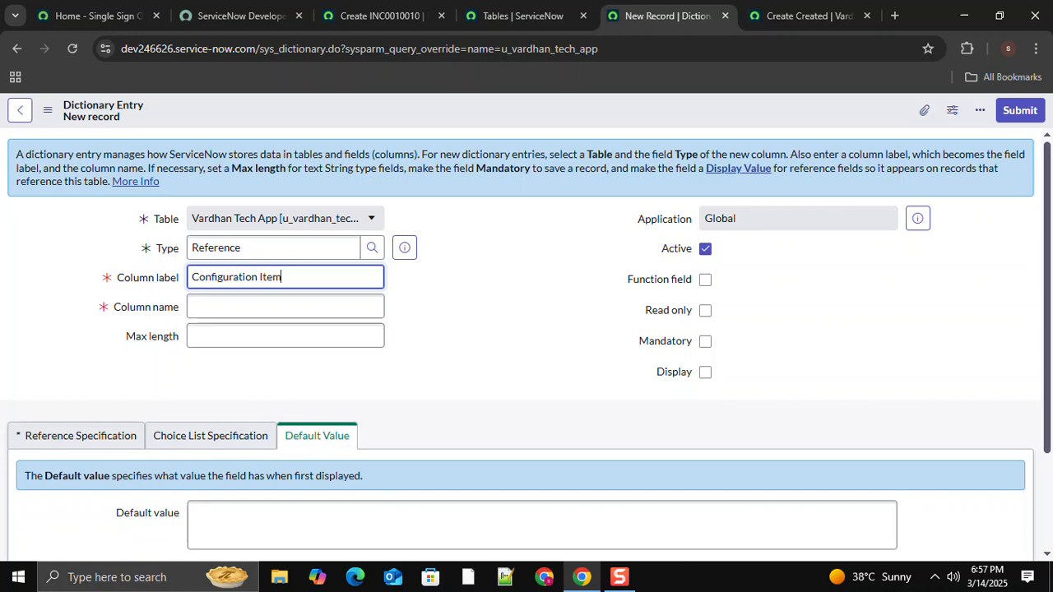
click(461, 288)
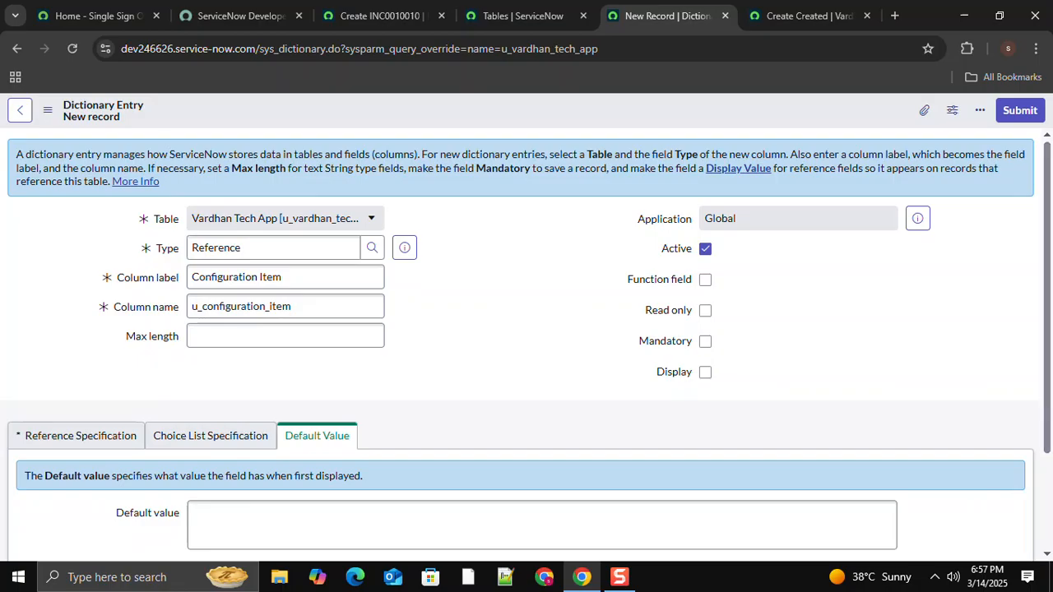
Recheck the Incident form, then search the Configuration Item column's reference tables for cmdb_ci and examine the suggested tables
click(378, 16)
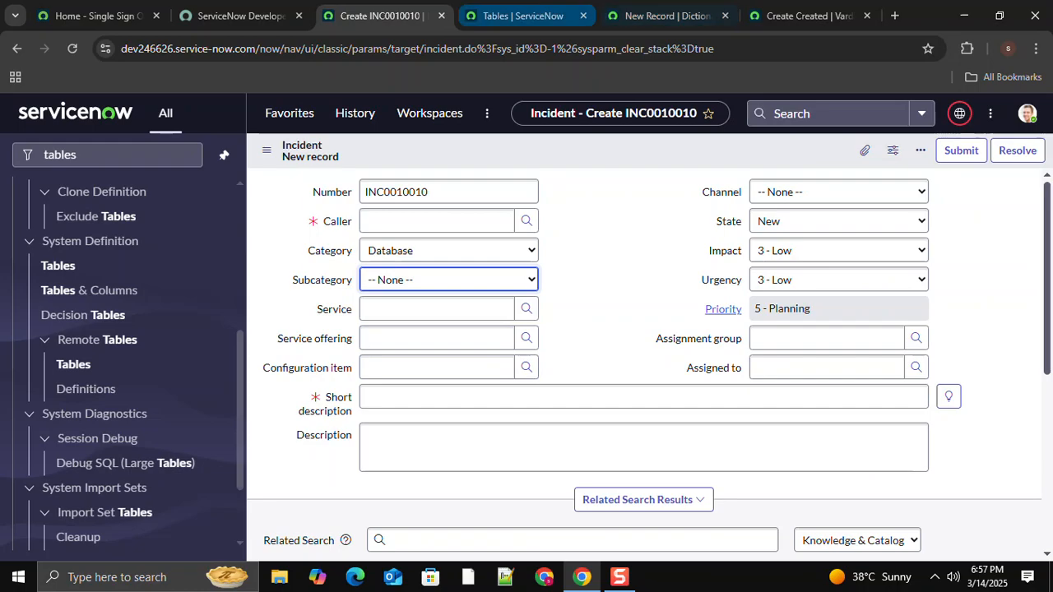
click(522, 15)
click(666, 16)
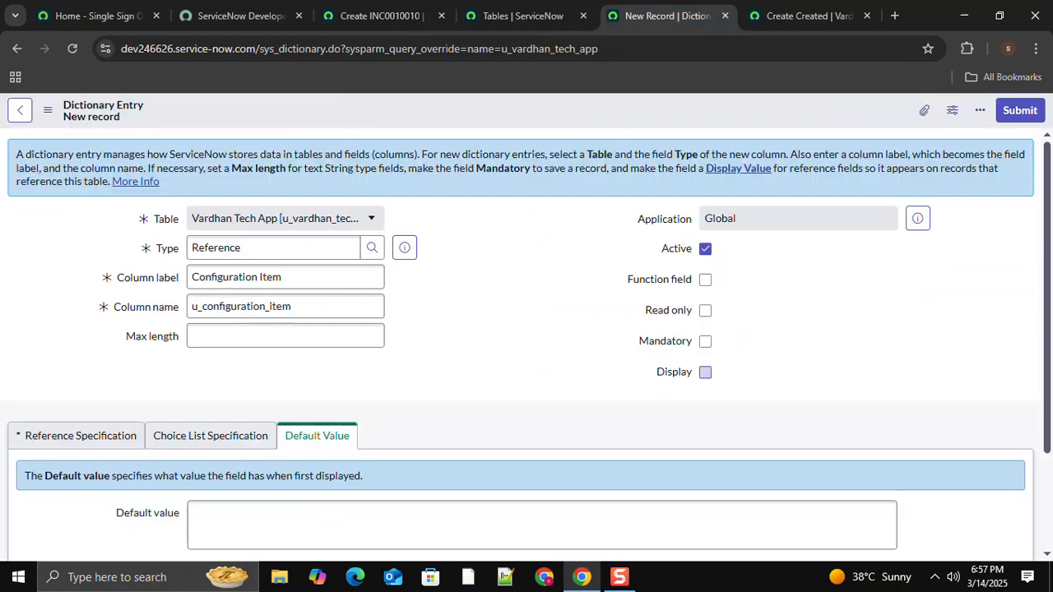
scroll(705, 287, down, 1)
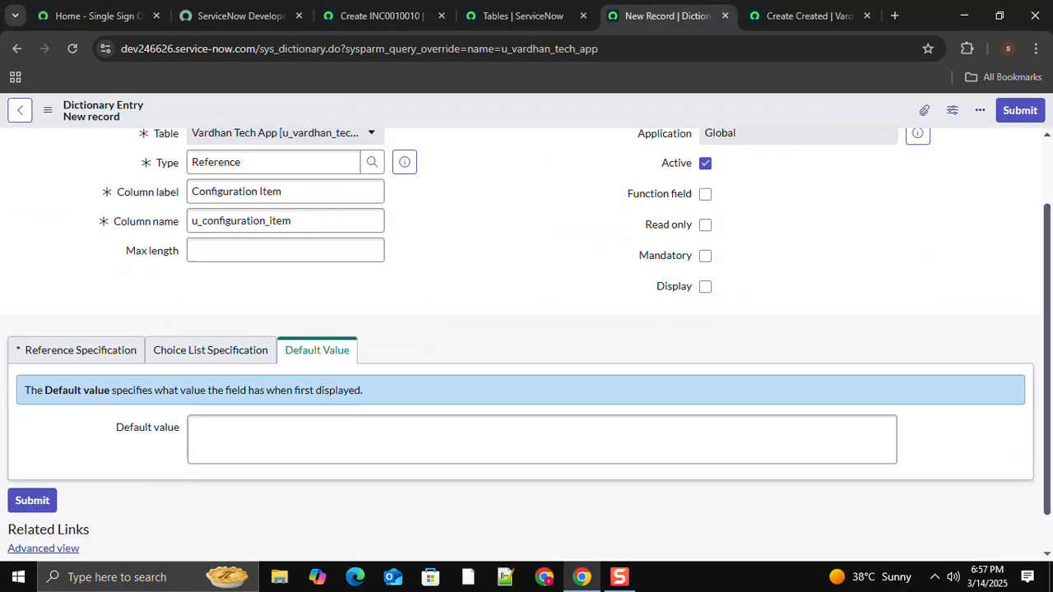
click(79, 350)
click(329, 427)
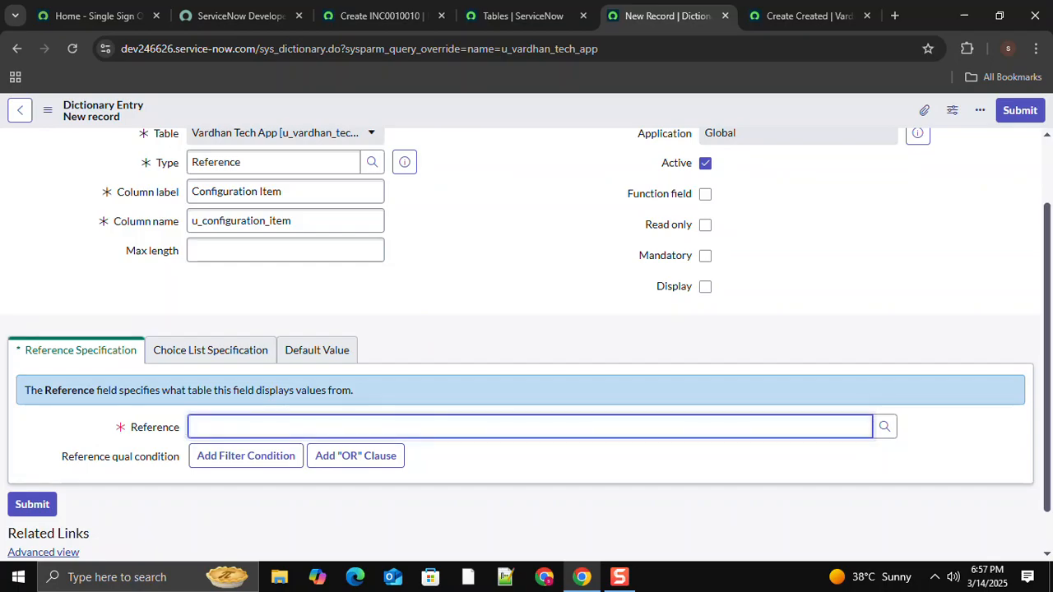
text(cmdb)
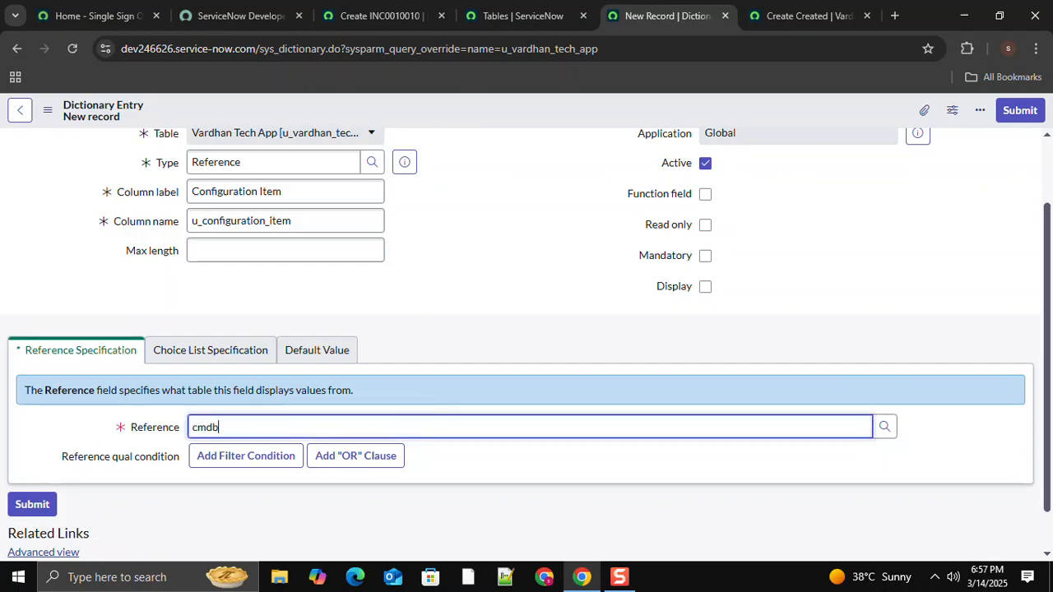
text(_ci)
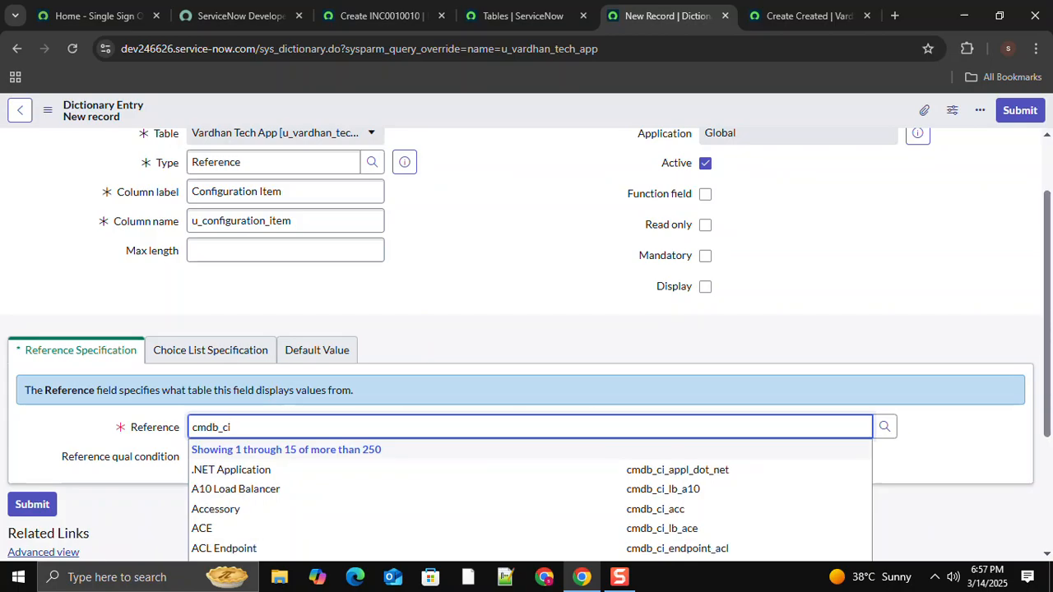
scroll(527, 346, down, 2)
scroll(527, 346, down, 1)
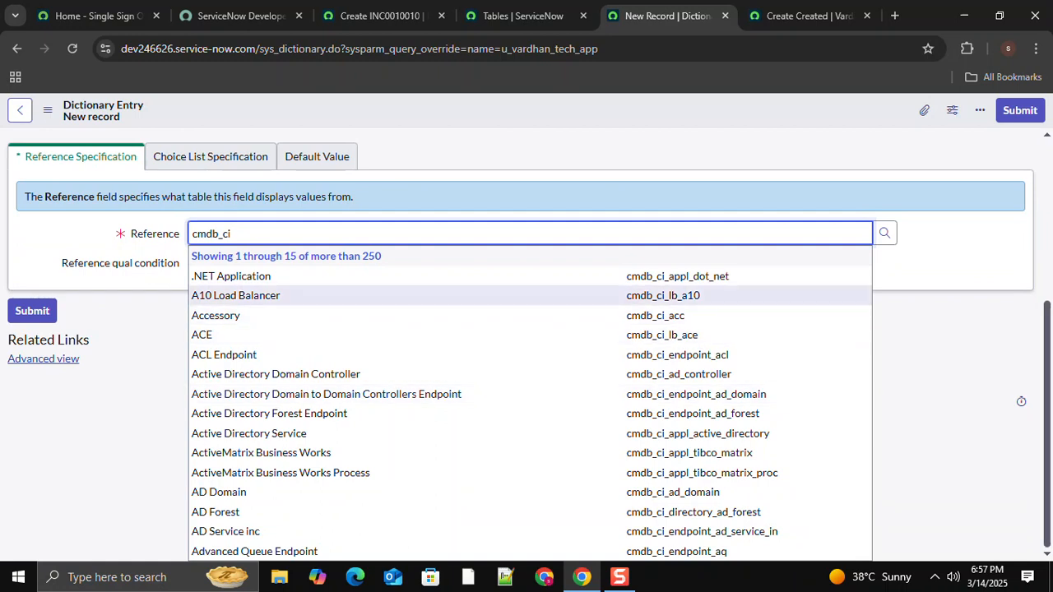
scroll(526, 297, up, 4)
scroll(526, 345, down, 4)
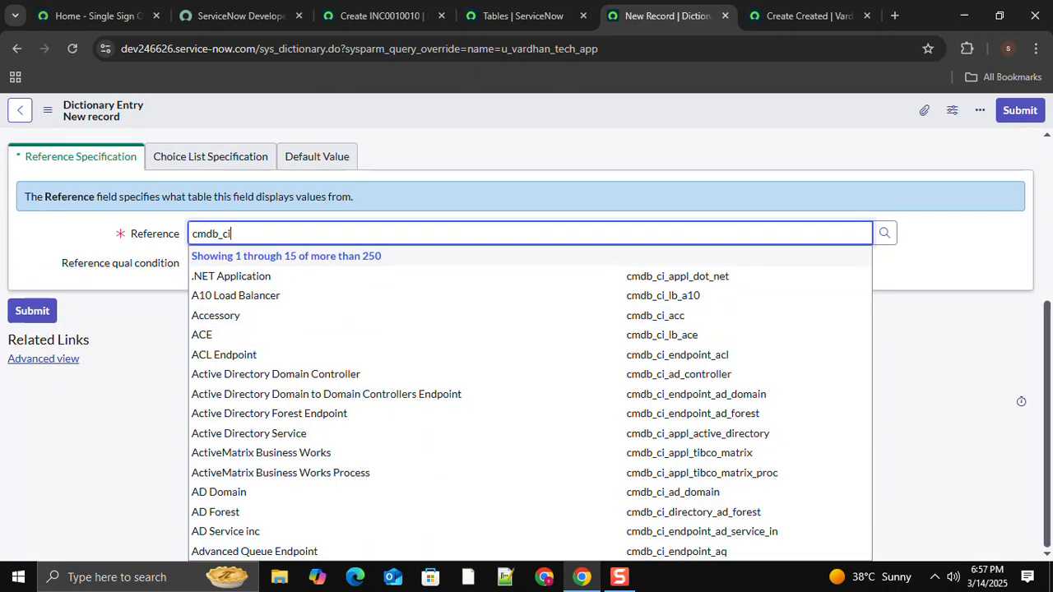
scroll(527, 370, up, 2)
scroll(527, 411, down, 2)
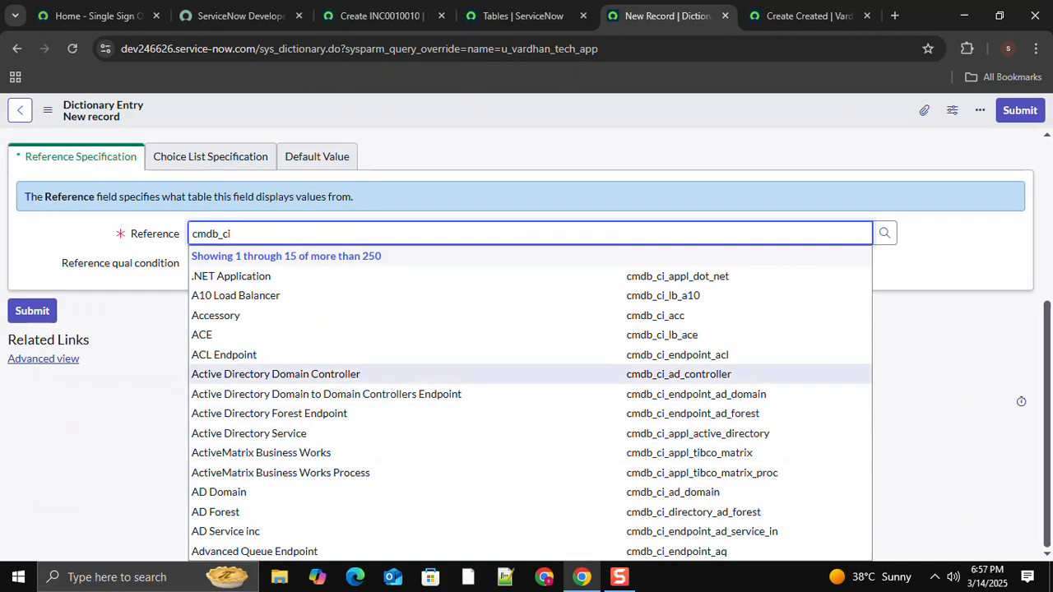
Clear the reference table search, enter cmdb_ci_ step by step, and look through the suggestions again for the configuration item table
key(BackSpace)
key(BackSpace)
key(BackSpace)
key(BackSpace)
key(BackSpace)
key(BackSpace)
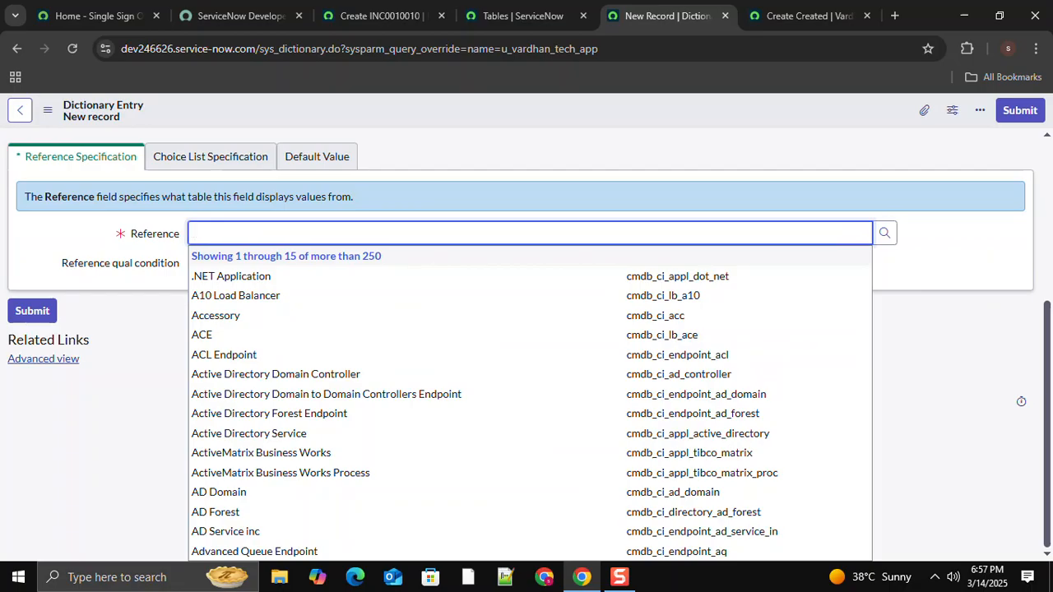
text(cmdb)
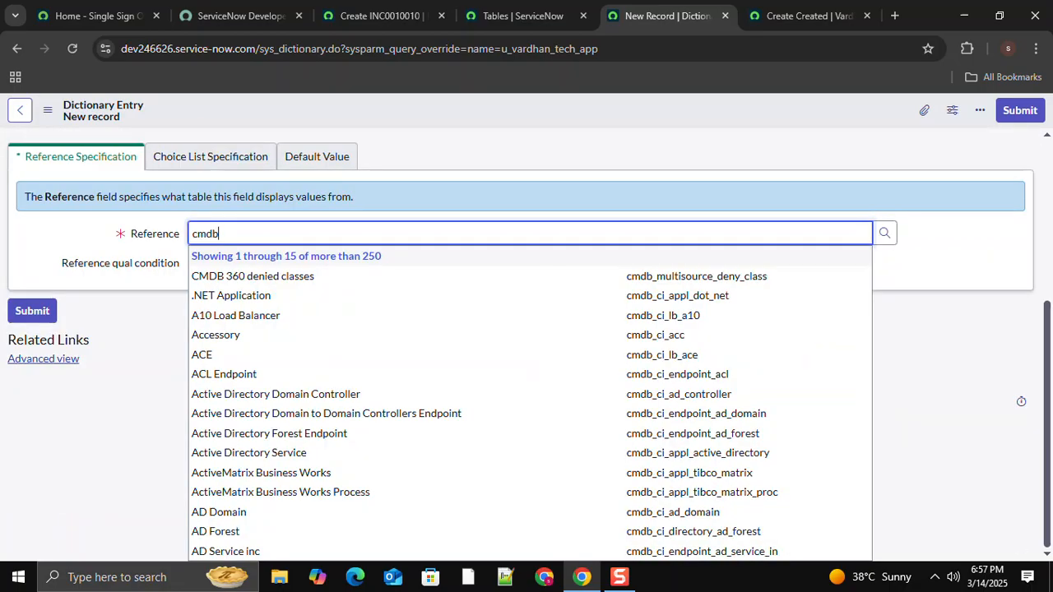
text(_ci)
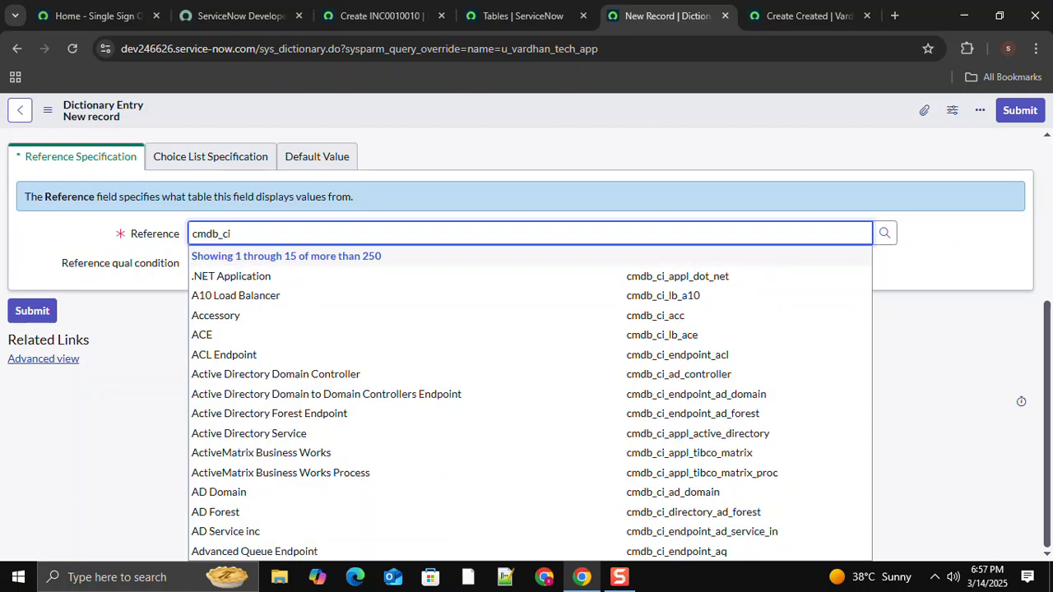
key(Down)
key(Down)
key(Down)
key(Down)
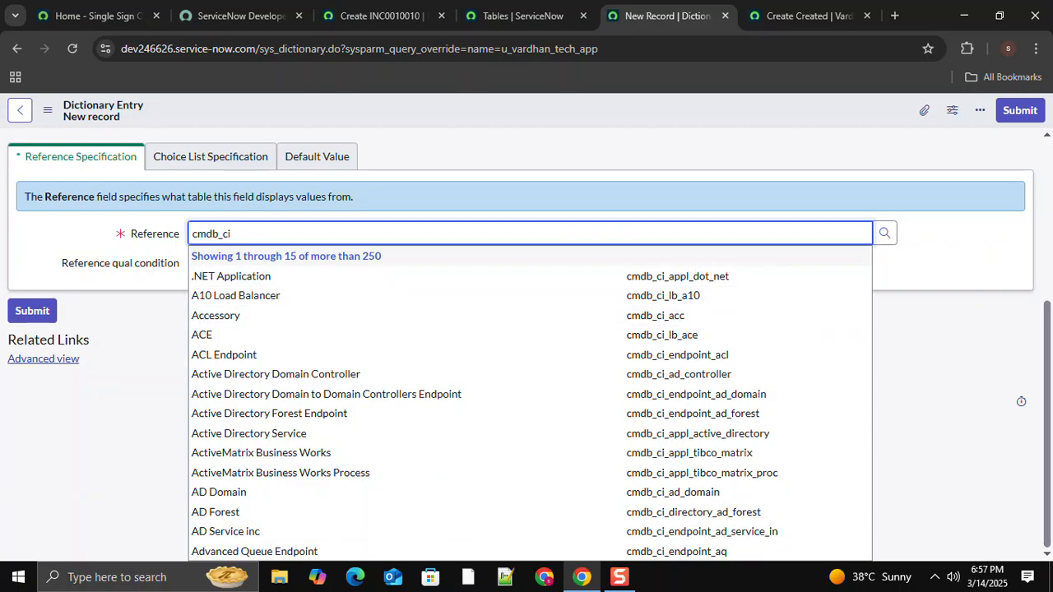
key(Down)
key(Up)
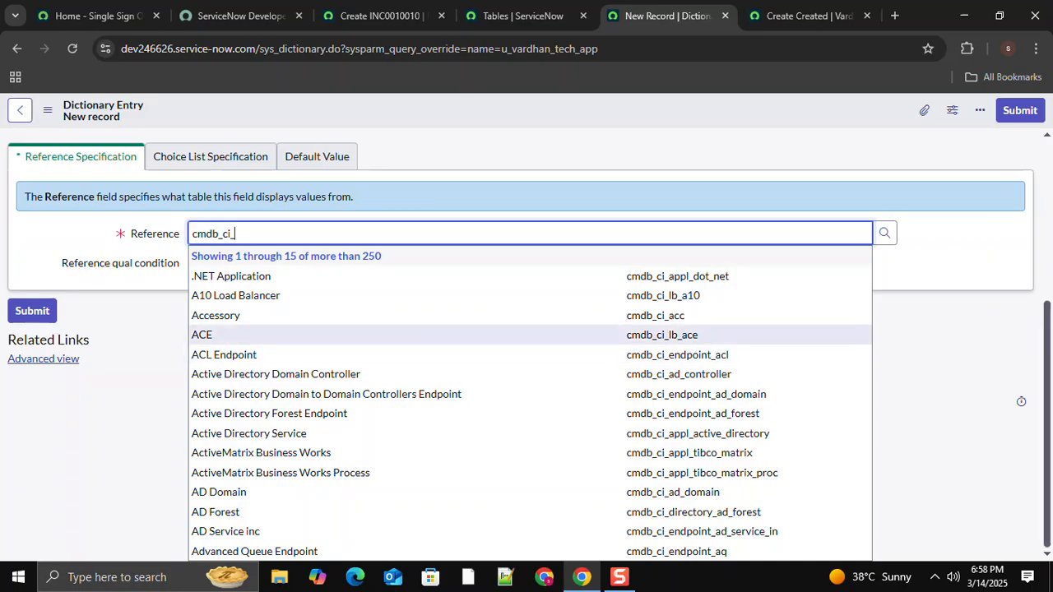
key(Up)
key(Down)
key(Down)
key(Down)
key(Down)
key(Down)
scroll(527, 345, up, 3)
scroll(527, 346, down, 3)
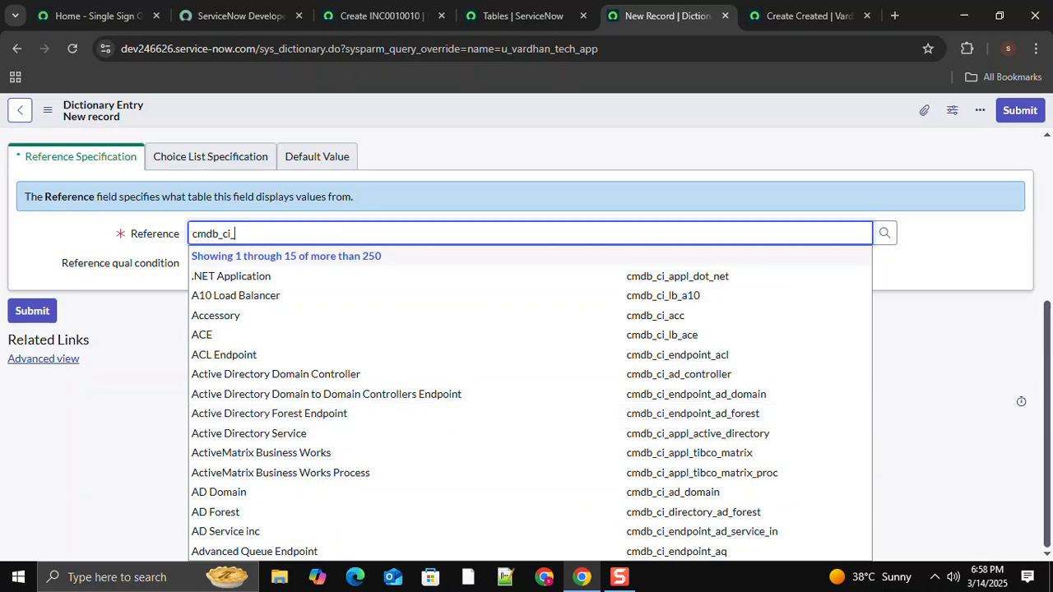
scroll(526, 346, up, 3)
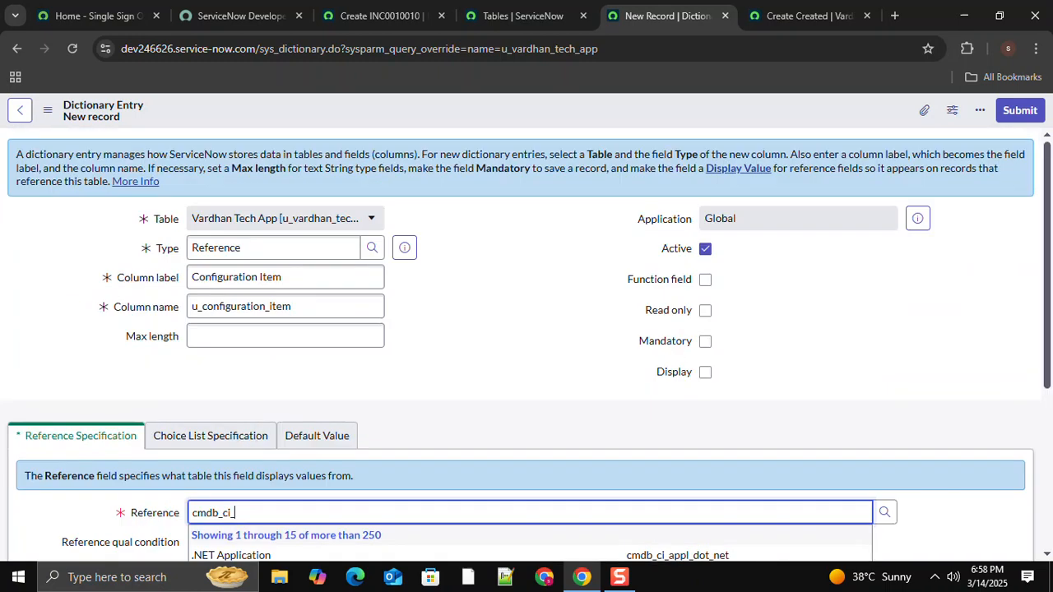
scroll(526, 345, down, 3)
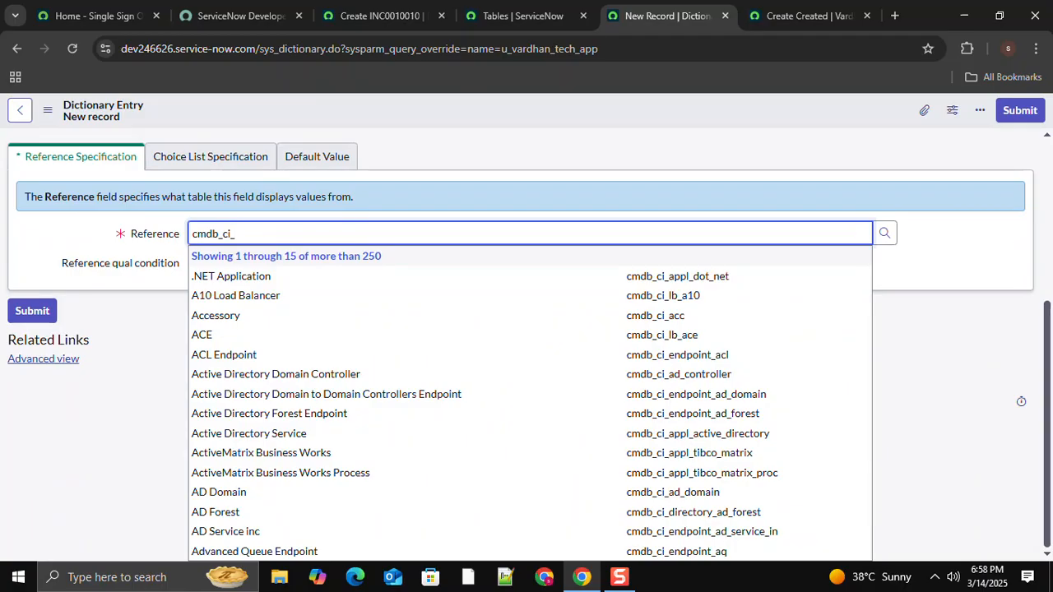
Replace the reference table search with cmdb and reduce the browser zoom to 90%
key(BackSpace)
key(BackSpace)
key(BackSpace)
key(BackSpace)
key(BackSpace)
key(BackSpace)
text(cmdb)
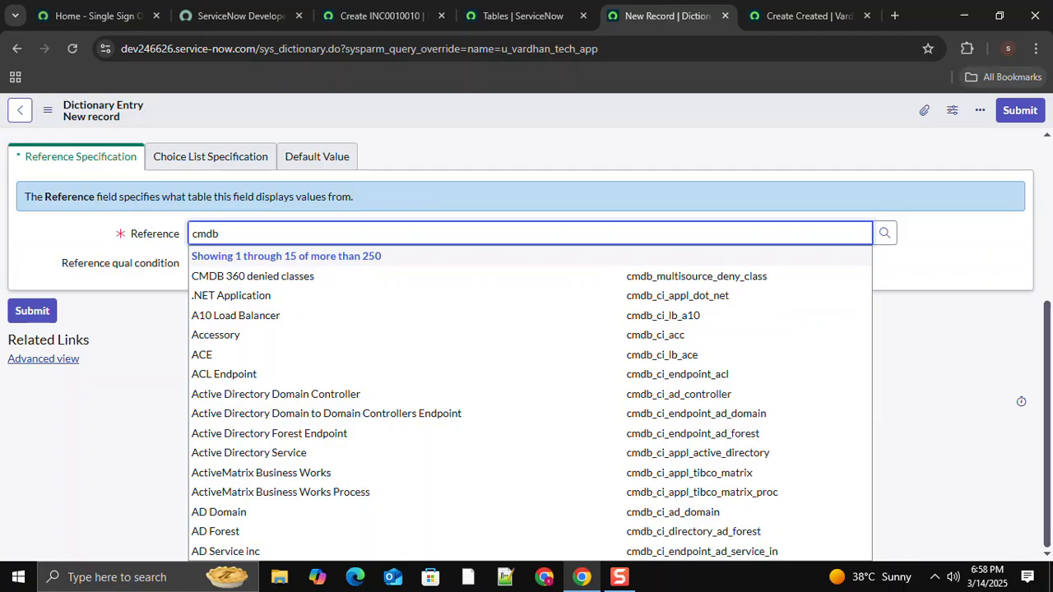
click(1036, 49)
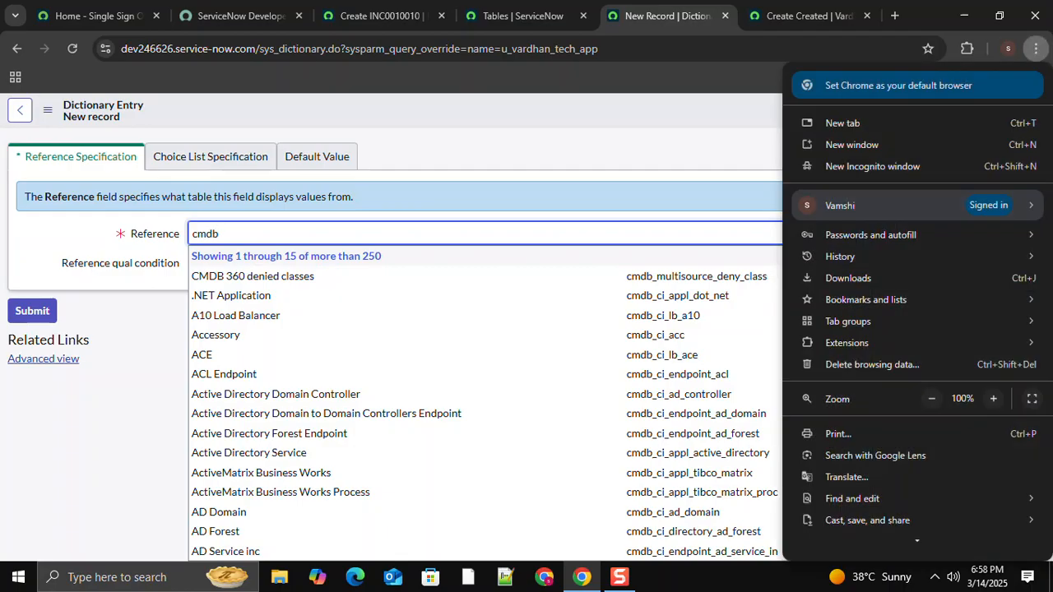
click(931, 398)
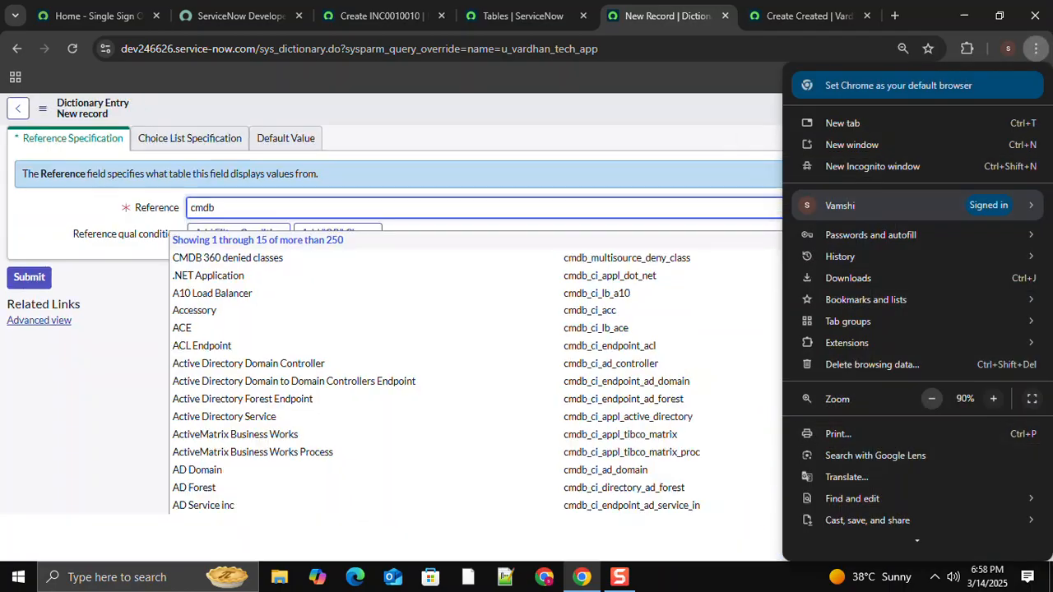
click(702, 211)
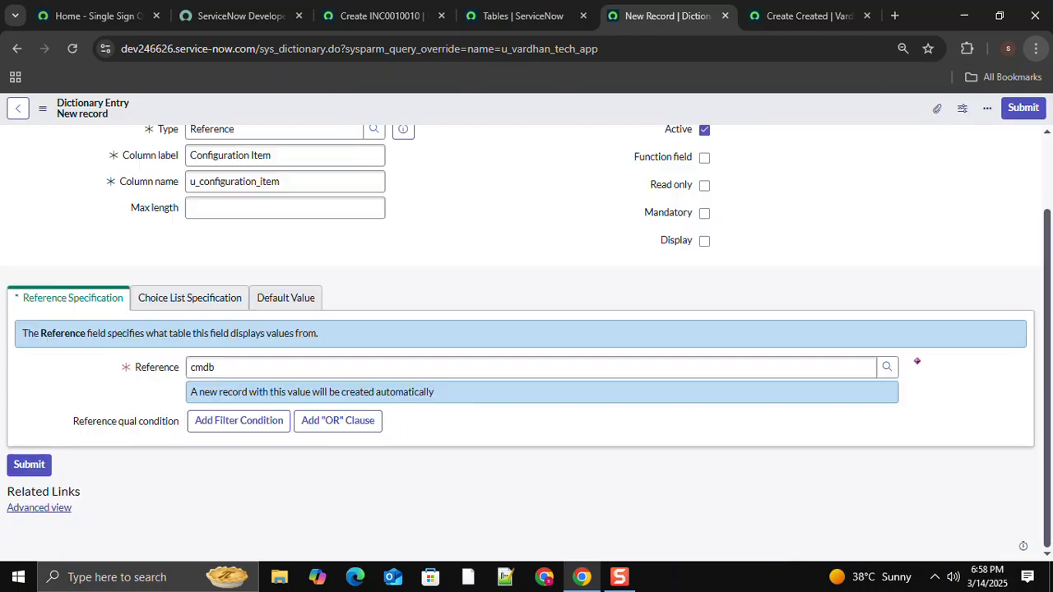
Open the full lookup list of reference tables and filter it by the name cmdb_ci instead of the label cmdb
click(530, 367)
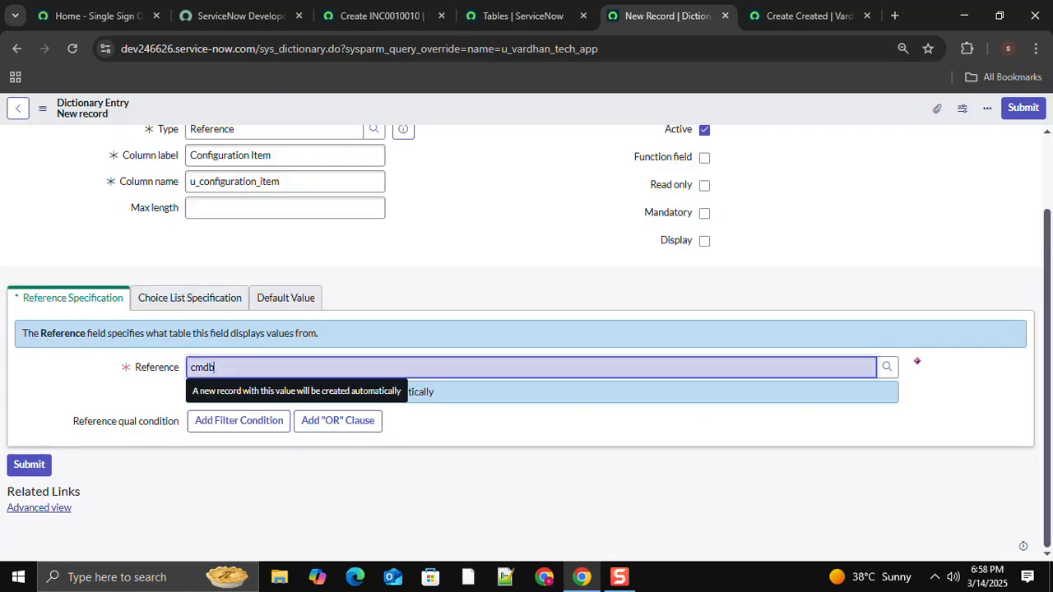
click(887, 367)
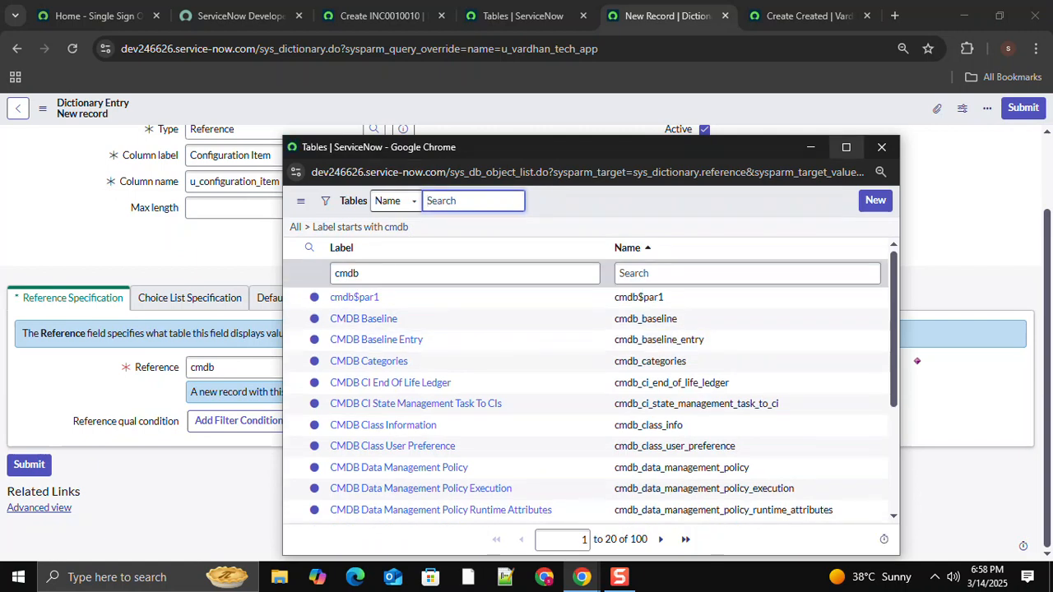
click(845, 147)
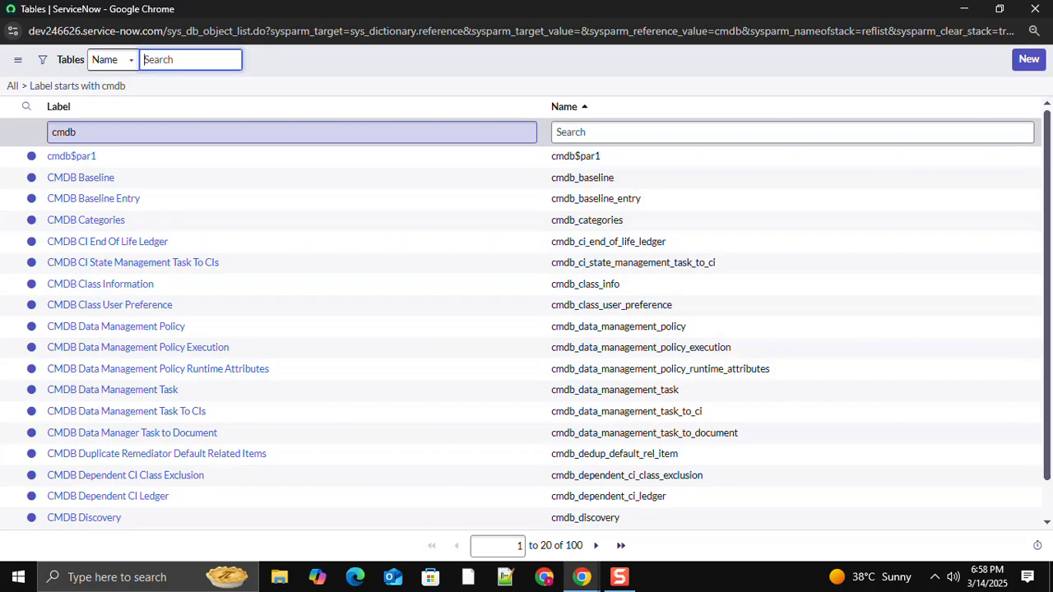
click(91, 133)
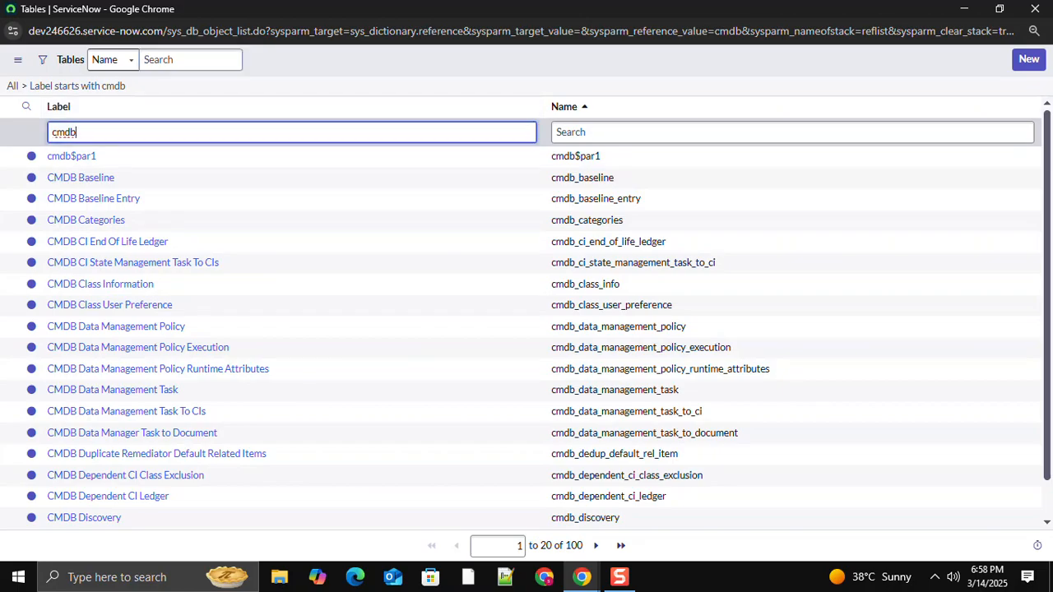
key(ctrl+a)
key(ctrl+x)
click(593, 132)
text(cmdb_ci)
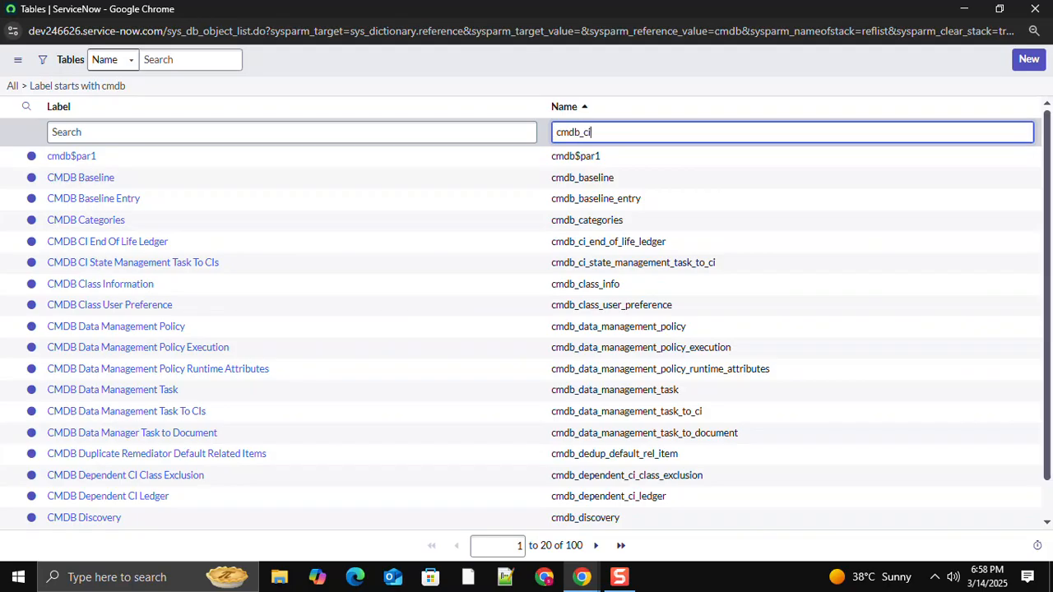
key(Return)
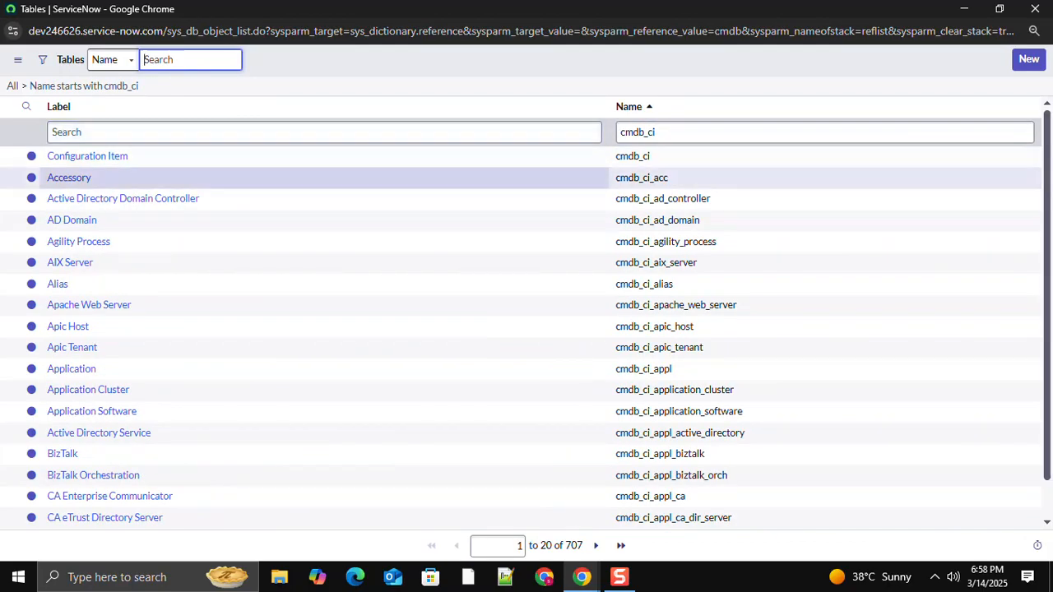
Choose the Configuration Item table (cmdb_ci) as the column's reference and save the dictionary entry
click(87, 155)
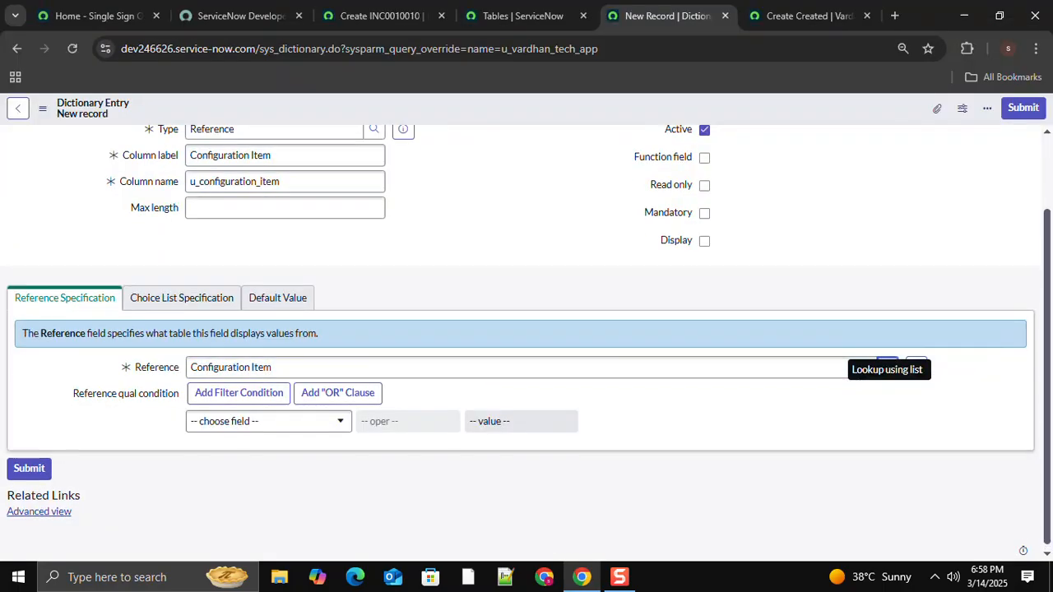
right_click(474, 109)
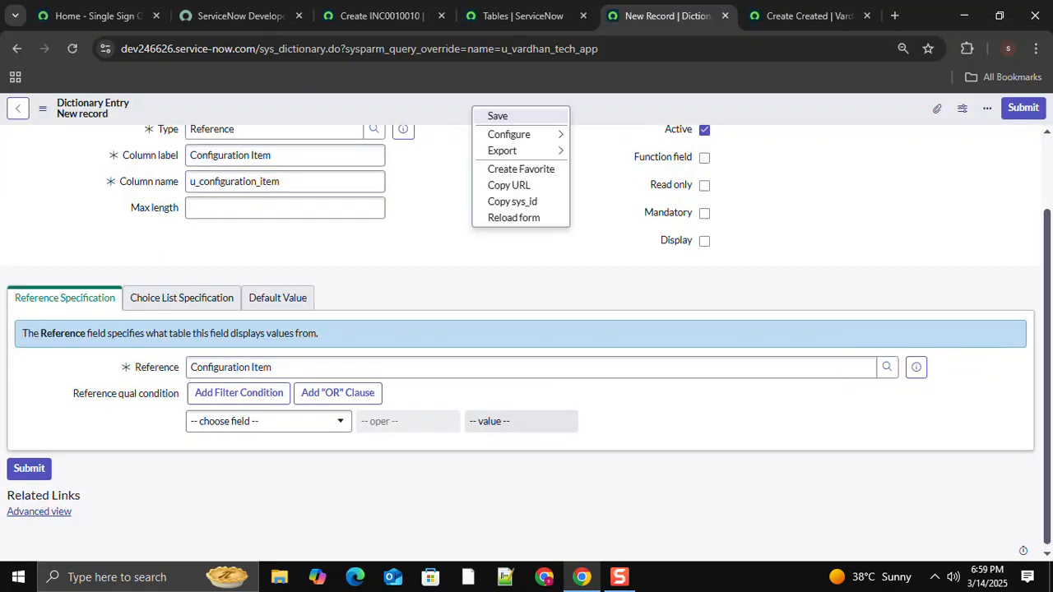
click(497, 116)
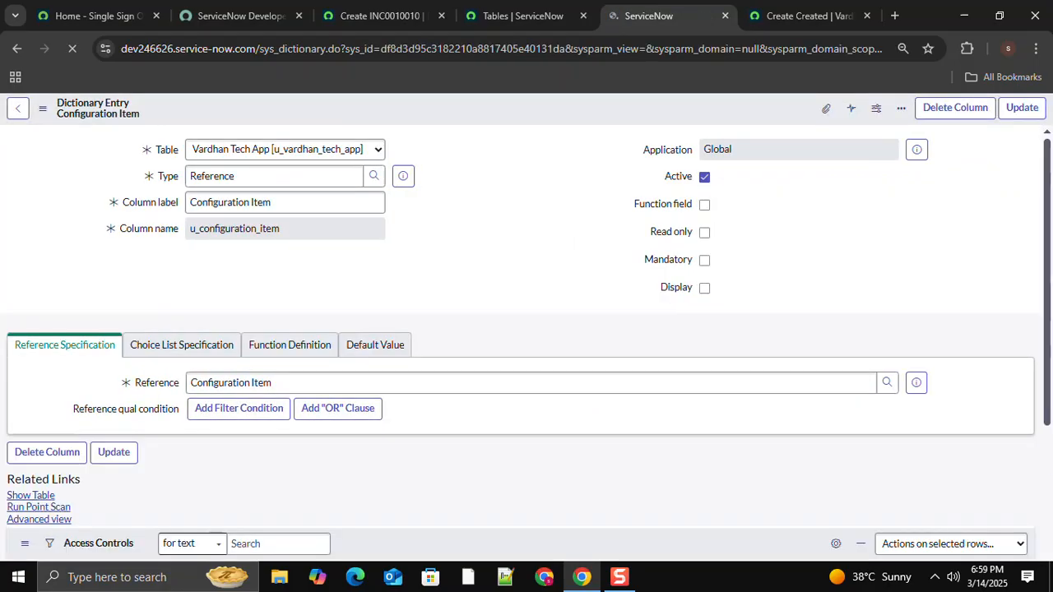
Check the Configuration Item field on the Vardhan Tech App form and compare it with the Incident form's fields
key(ctrl+Tab)
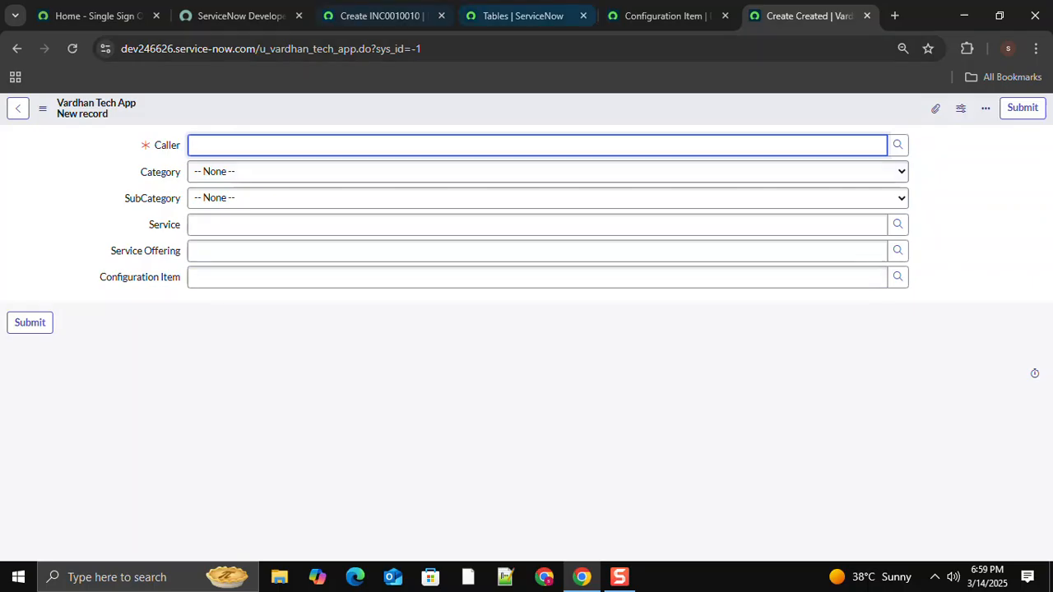
click(379, 16)
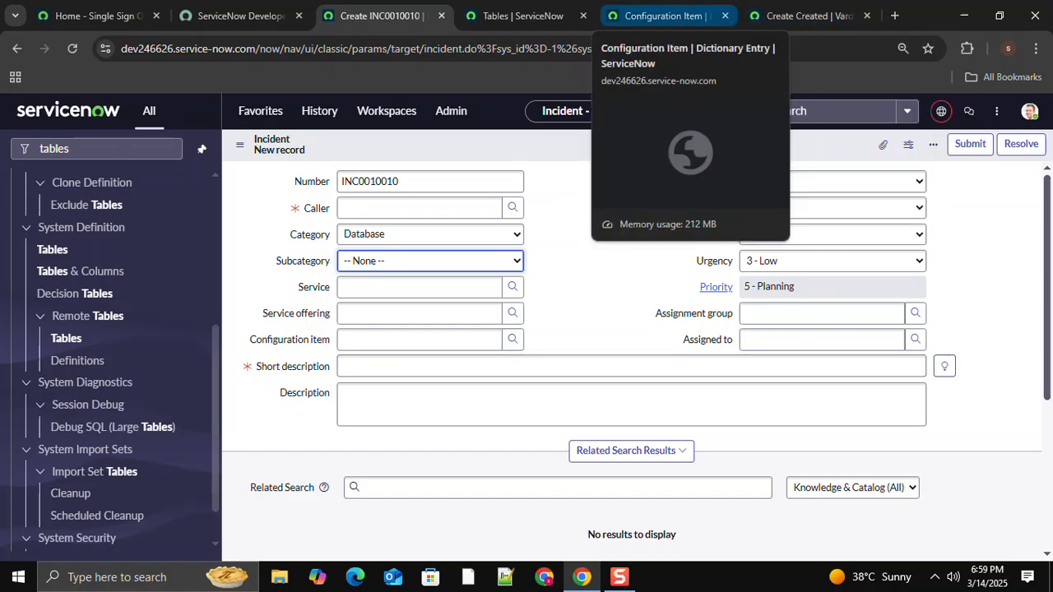
click(663, 15)
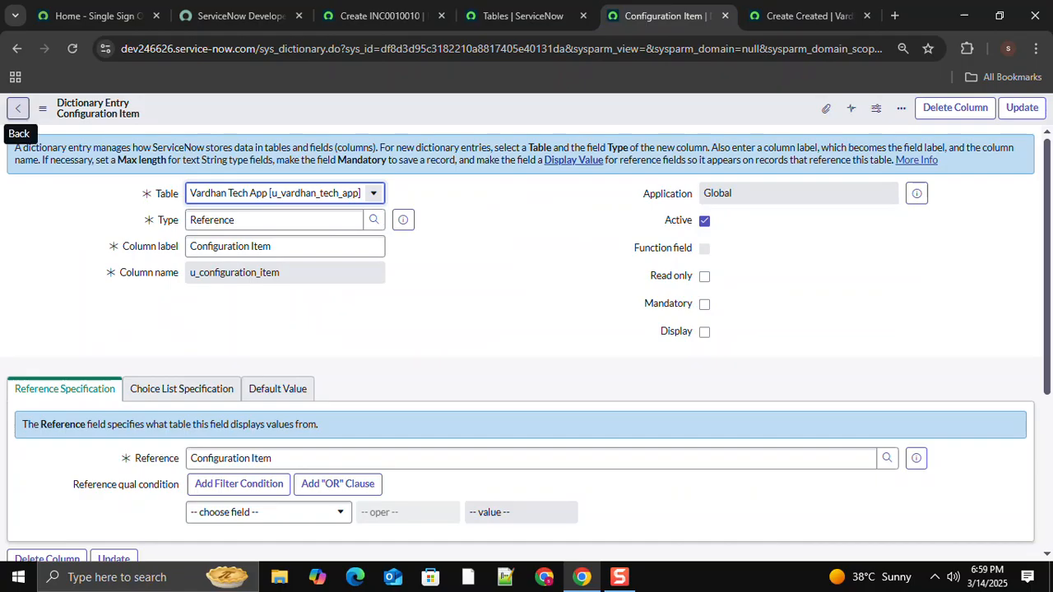
Leave the Configuration Item entry, start another new column for the Vardhan Tech App table, and set its type to String
click(18, 108)
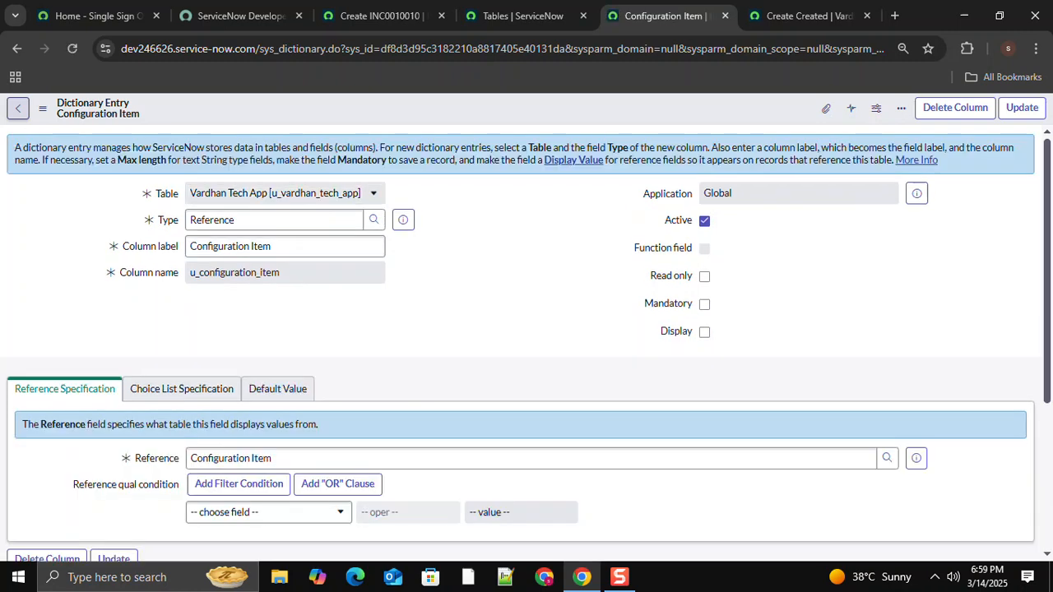
click(18, 109)
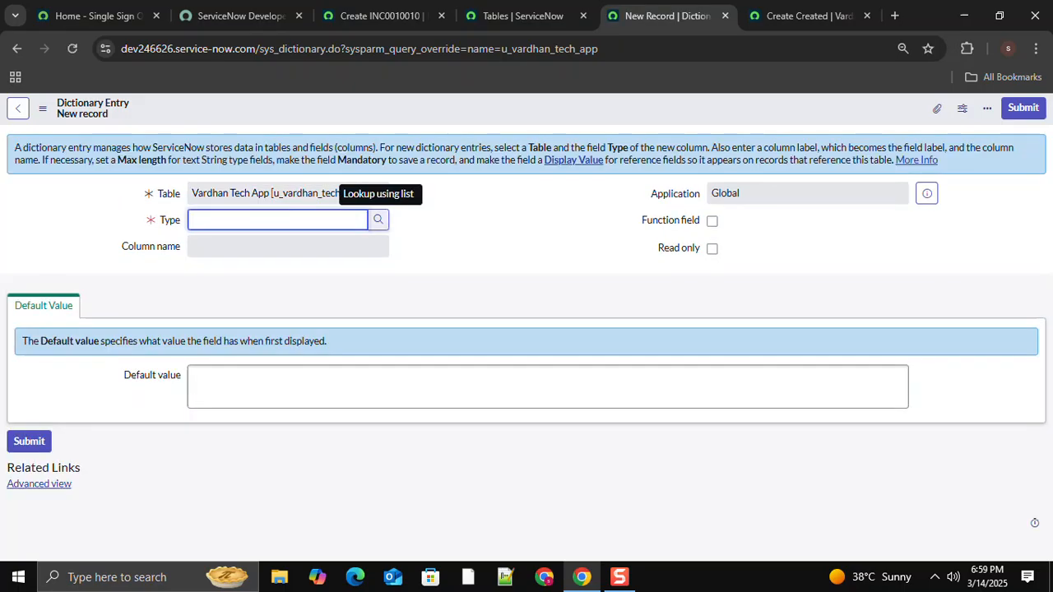
click(378, 219)
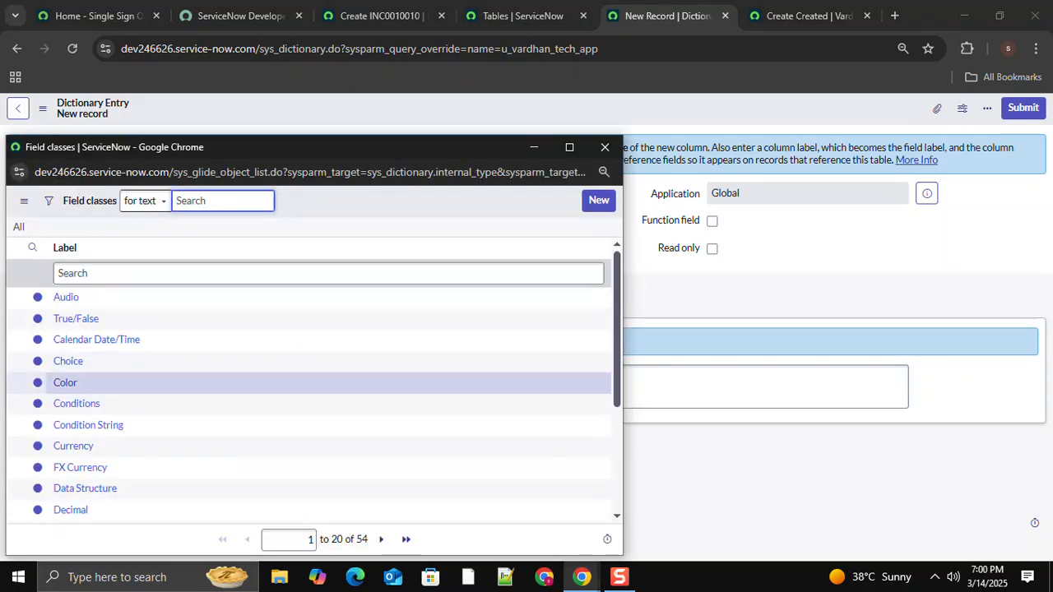
click(569, 147)
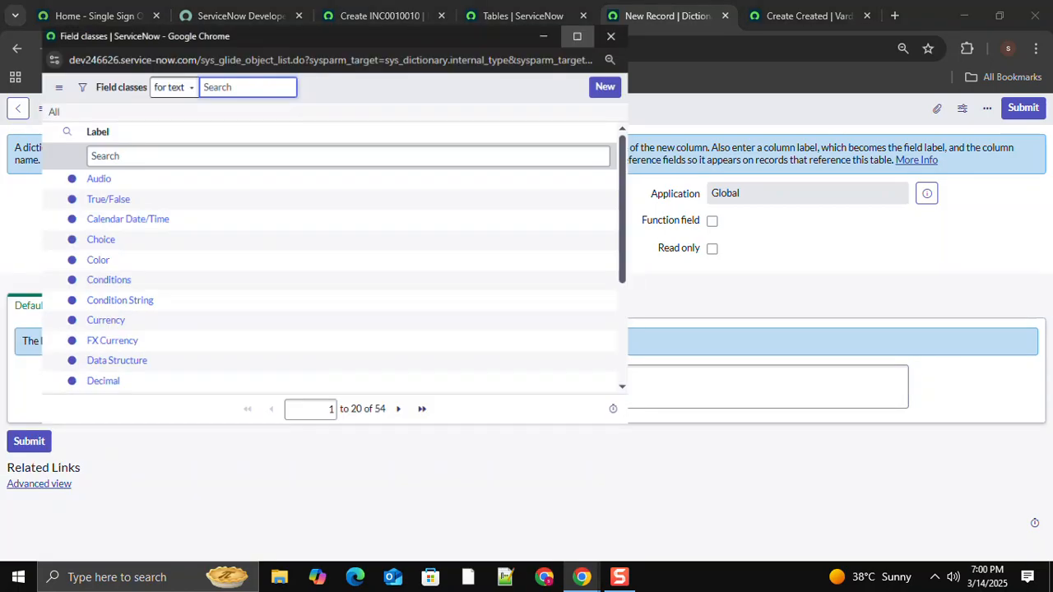
click(592, 545)
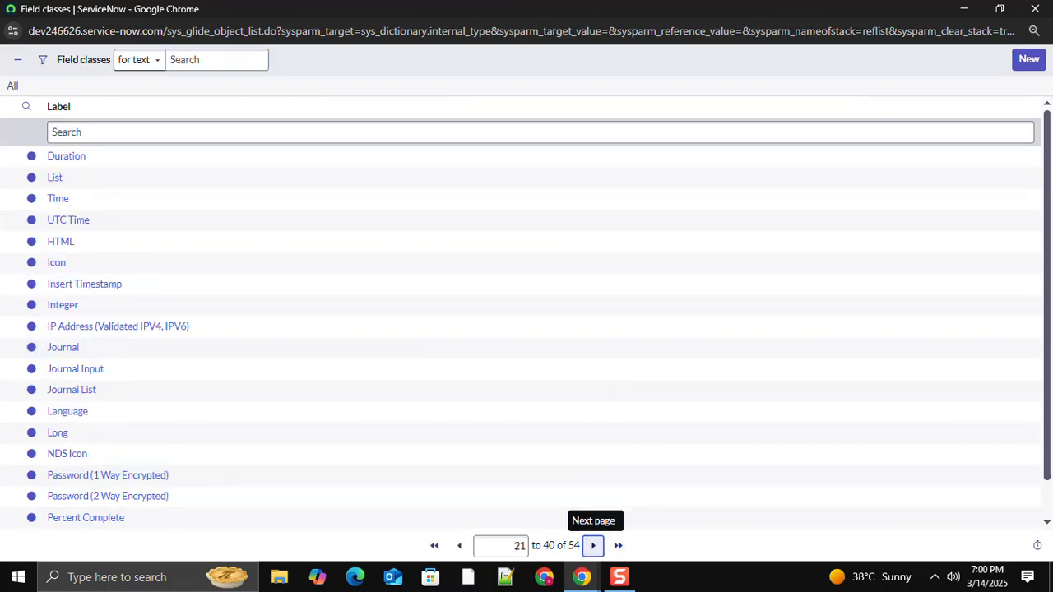
click(593, 545)
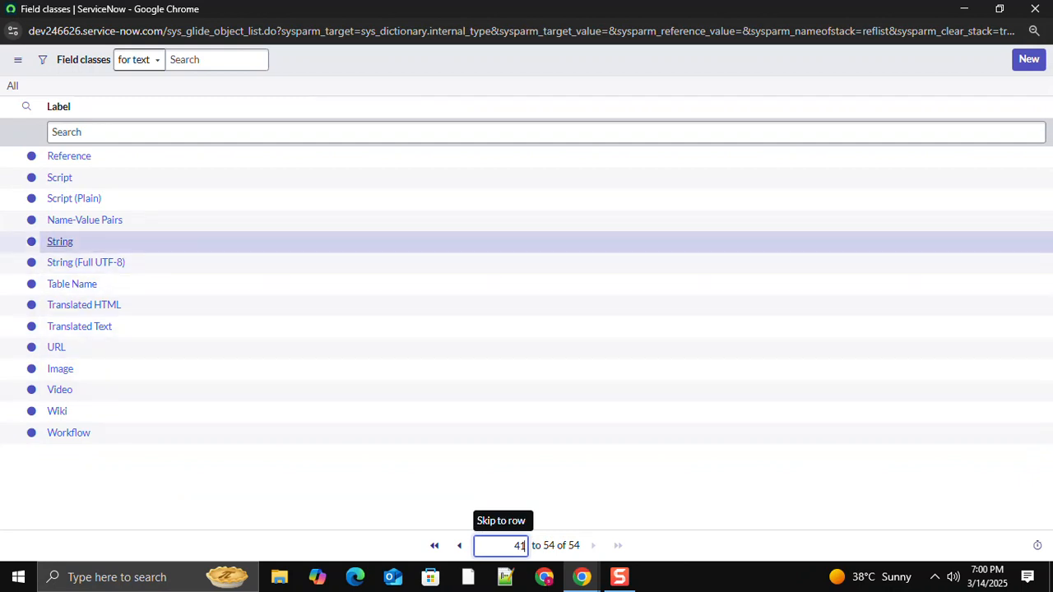
click(59, 241)
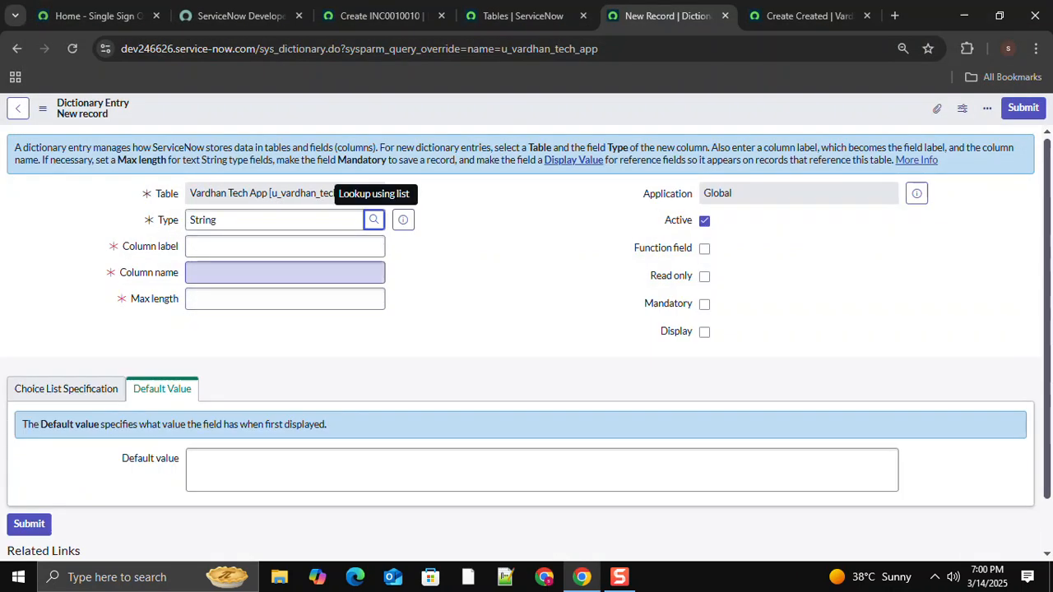
Label the new column Short Description, set its max length to 20, and save the dictionary entry
click(284, 246)
text(Short Description)
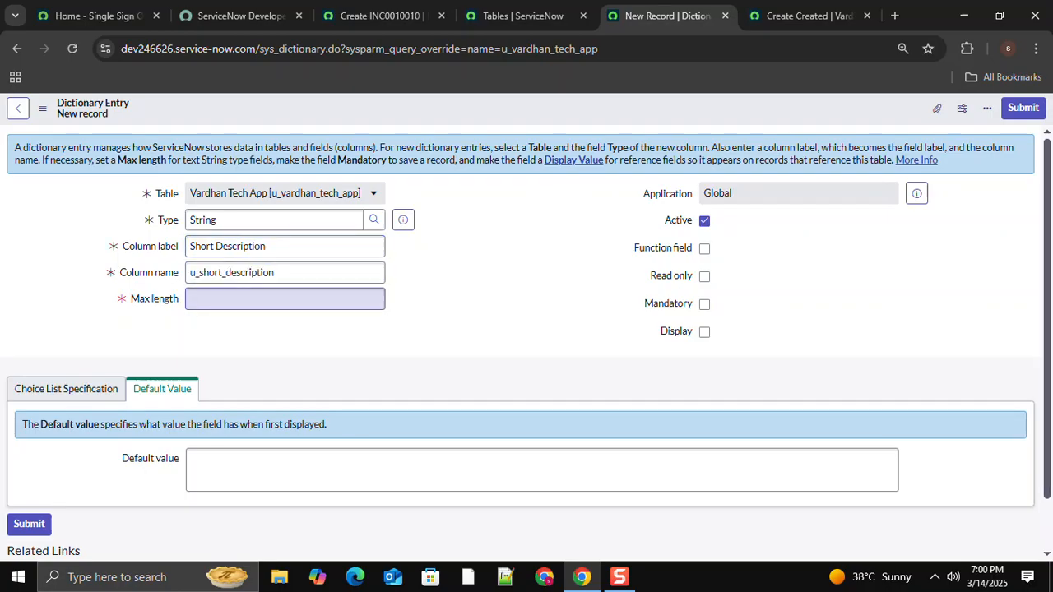
click(284, 299)
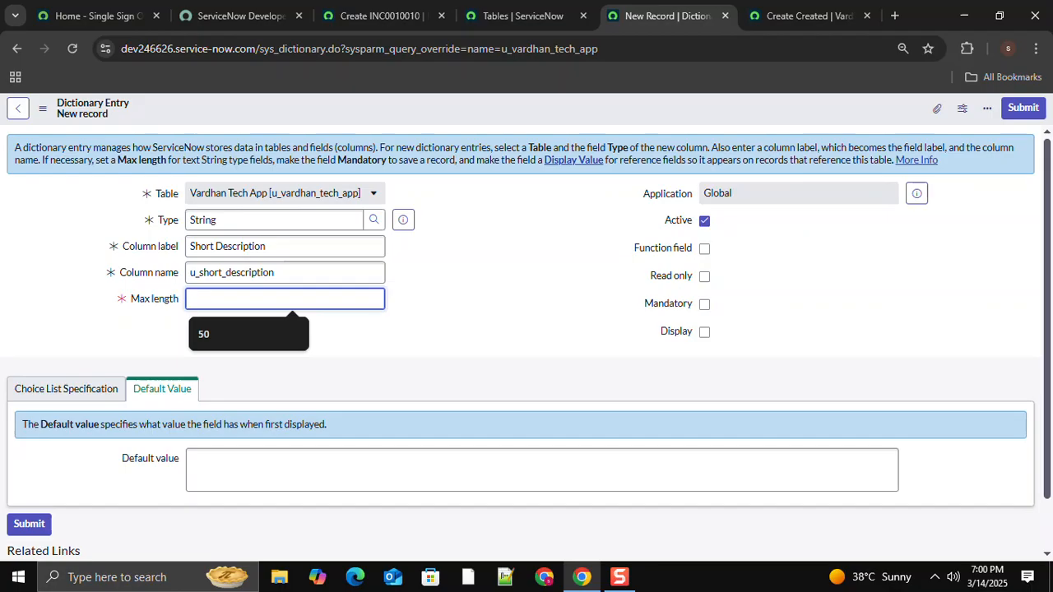
text(20)
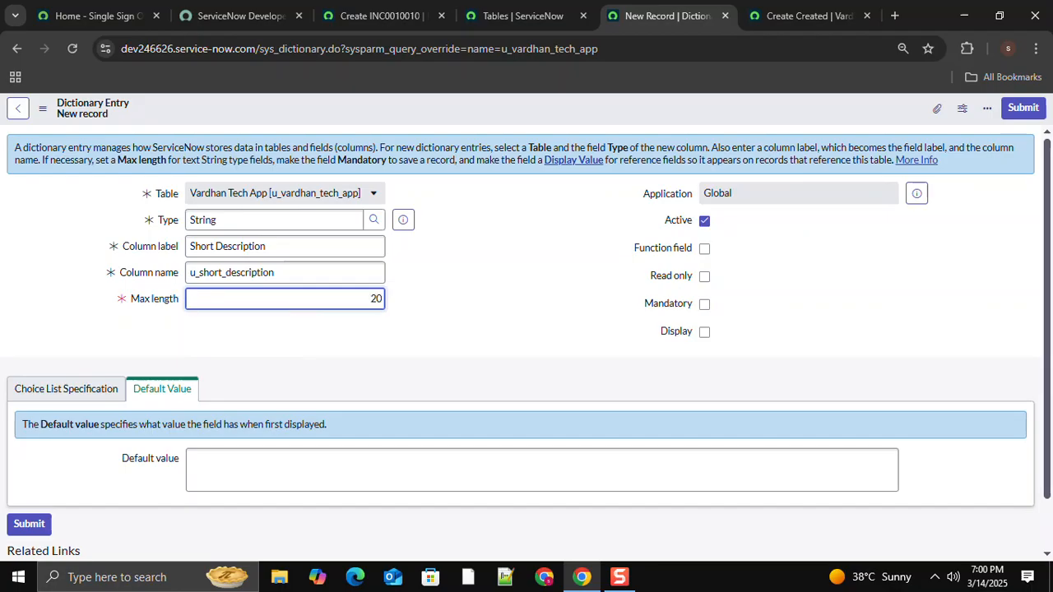
right_click(509, 109)
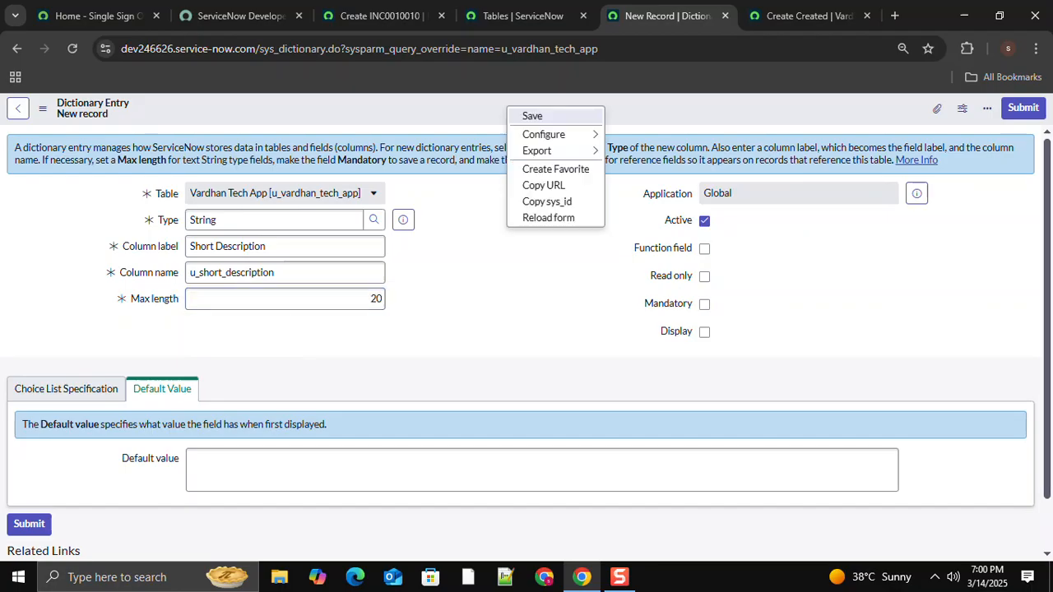
click(533, 116)
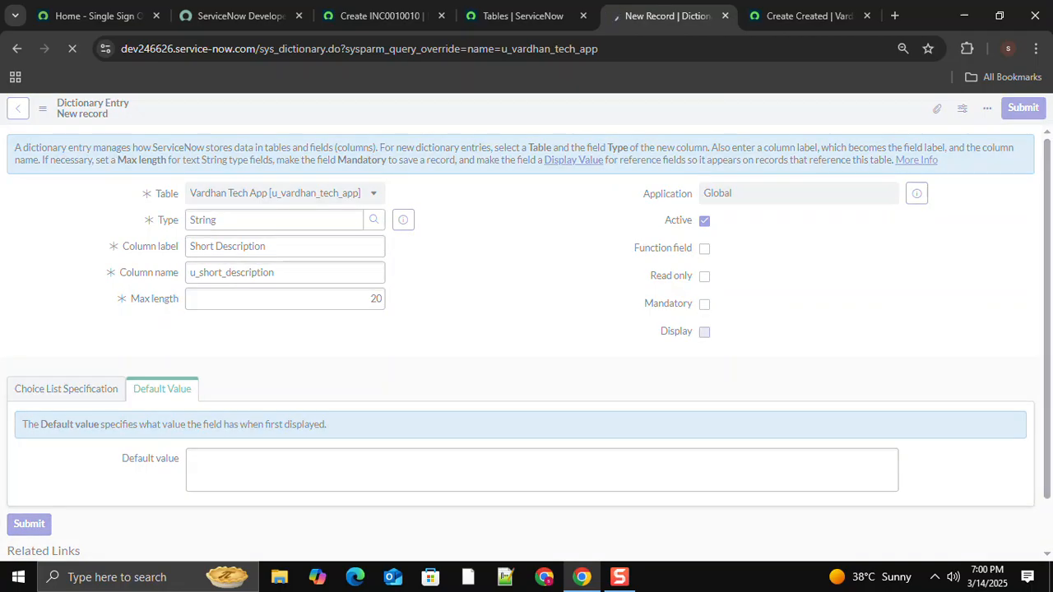
Check Short description on the Incident form, then make the new Short Description column mandatory and save it
click(380, 16)
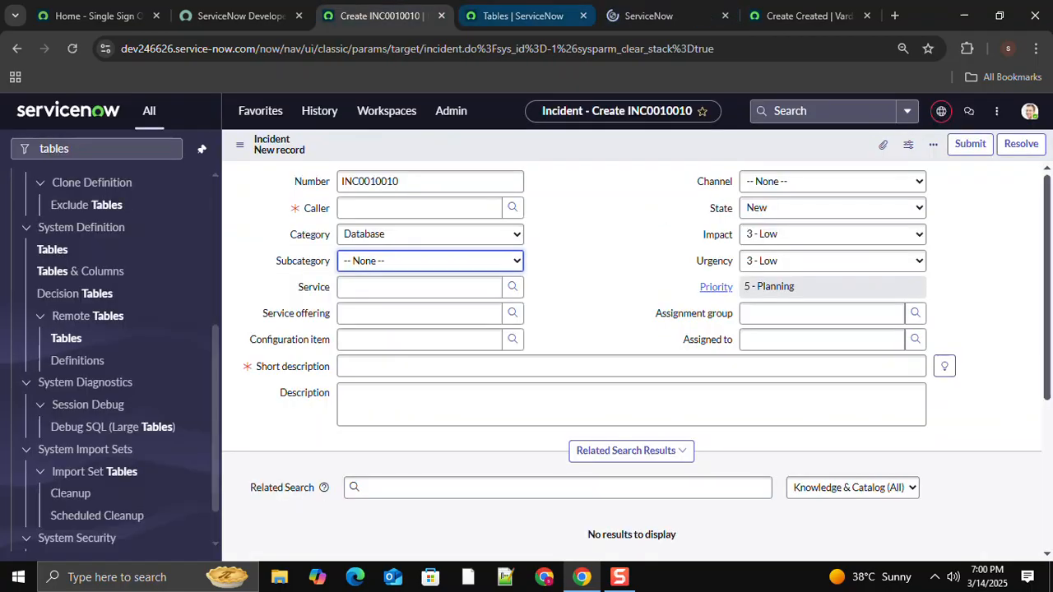
click(662, 15)
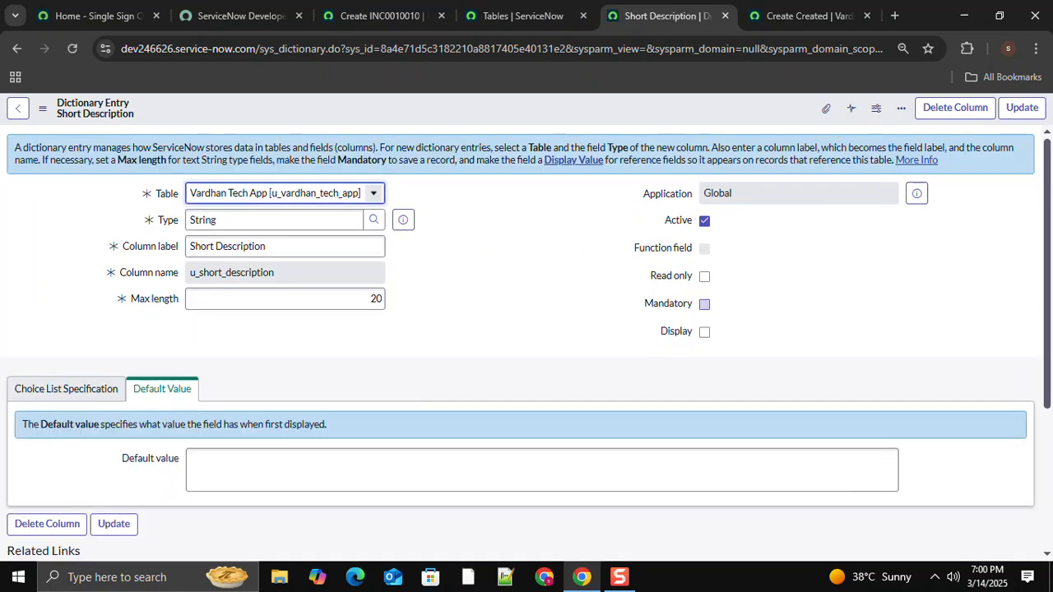
click(704, 305)
right_click(451, 103)
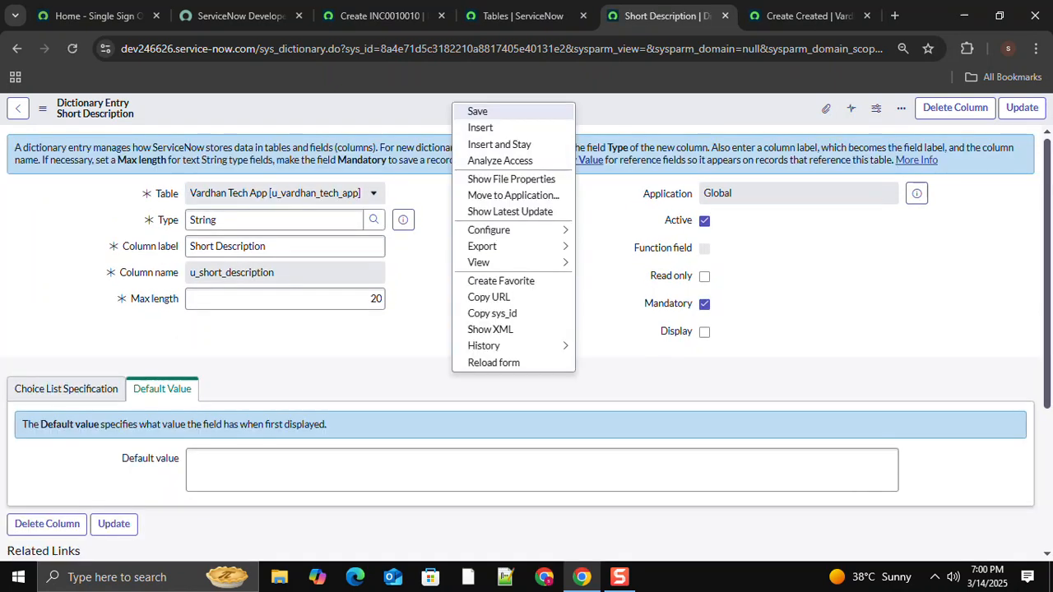
click(469, 111)
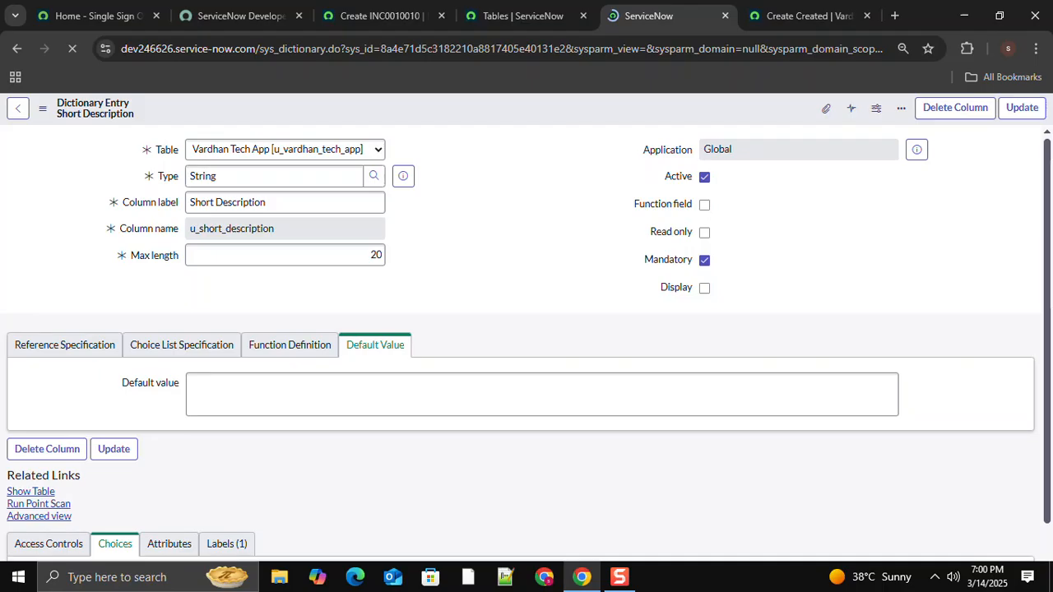
Check the Short Description field on the Vardhan Tech App form against its dictionary entry
click(802, 15)
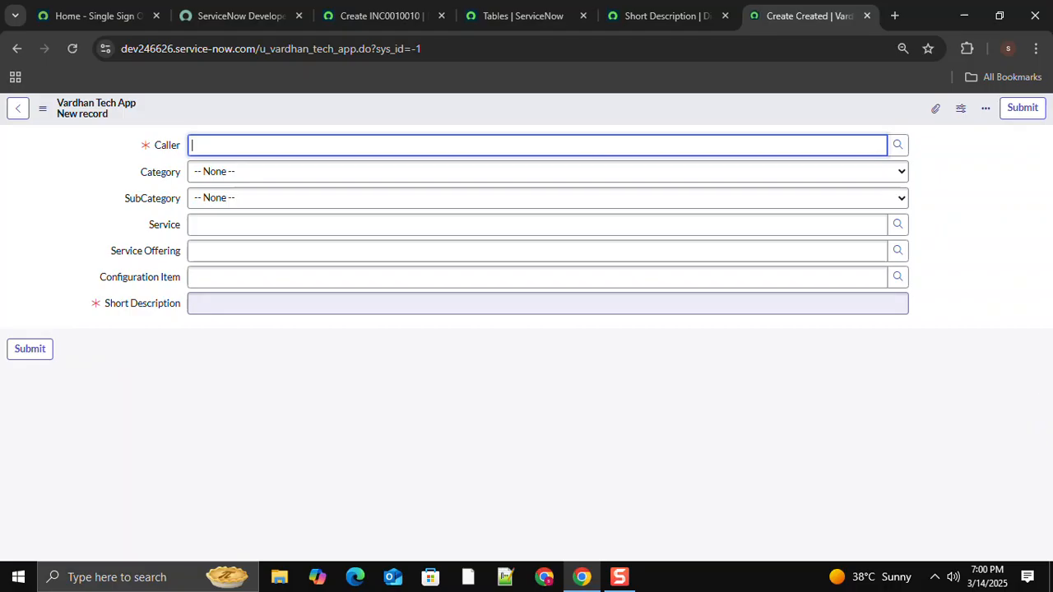
click(547, 304)
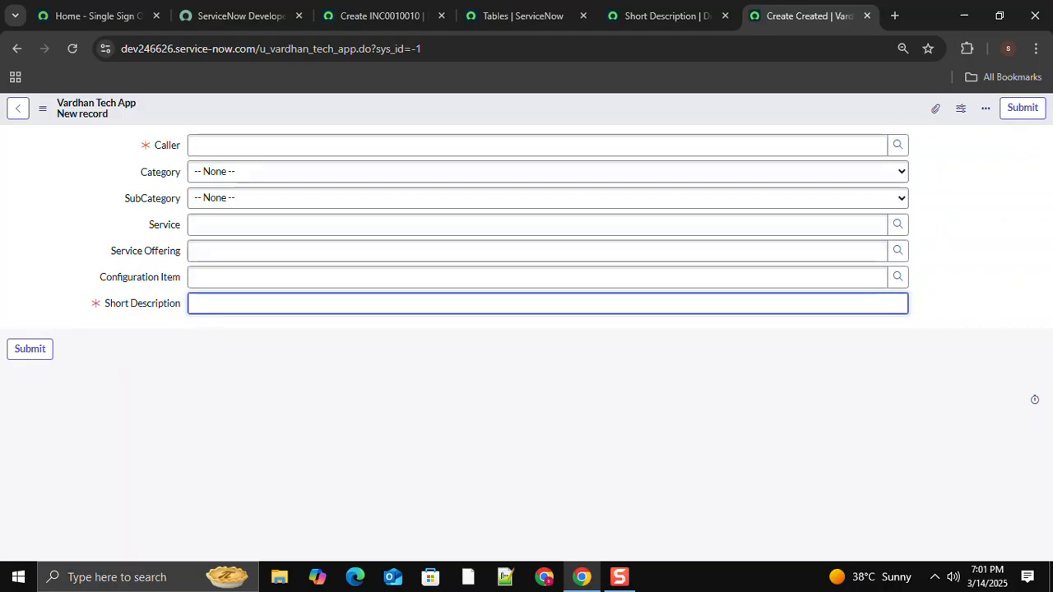
click(523, 15)
click(666, 15)
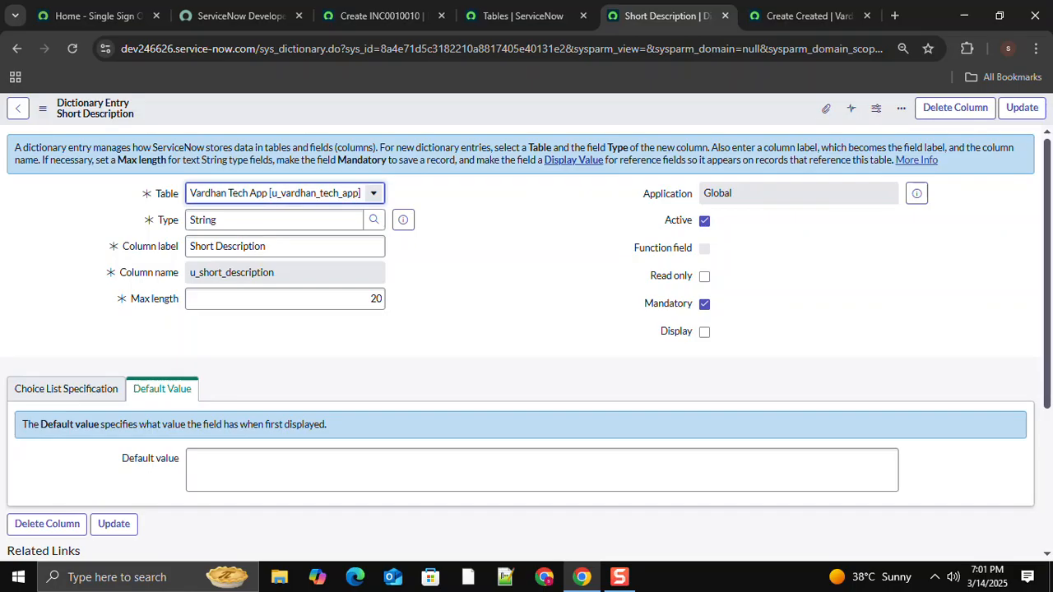
click(810, 16)
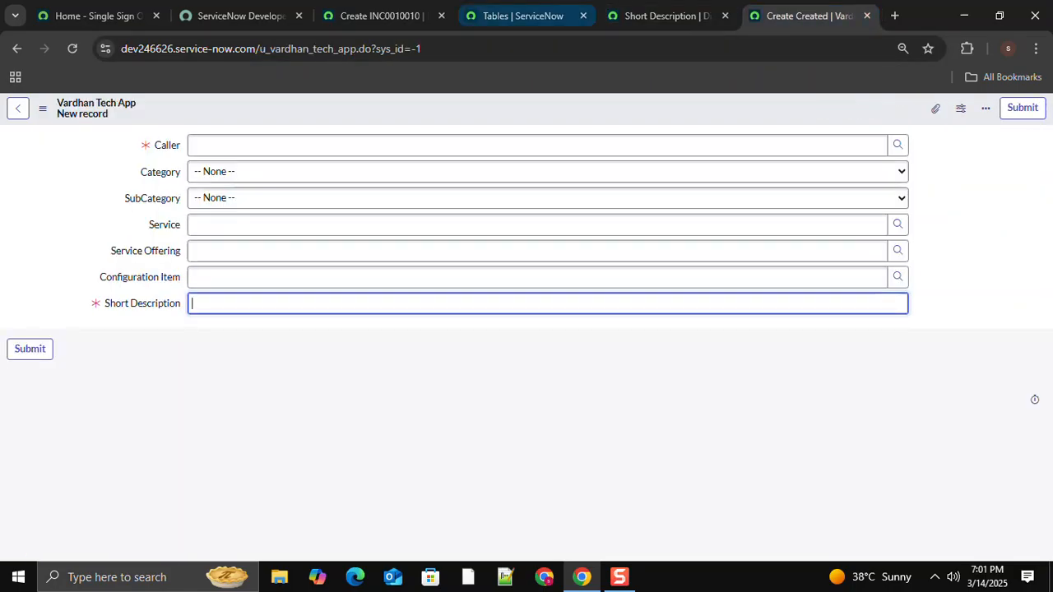
Leave the Short Description entry, start another new column for the Vardhan Tech App table, and choose String as its type
click(378, 16)
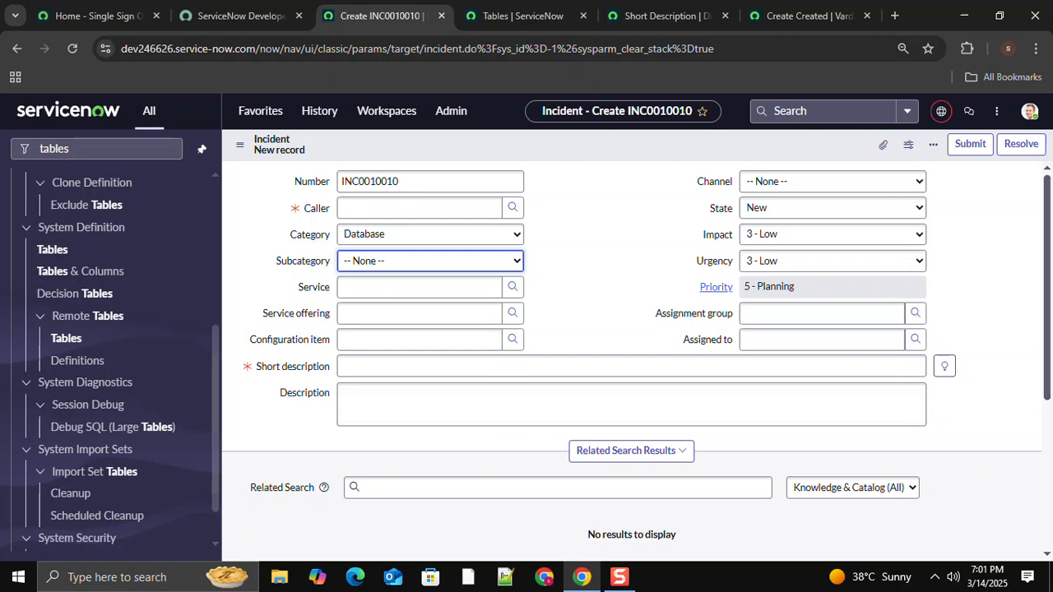
click(667, 16)
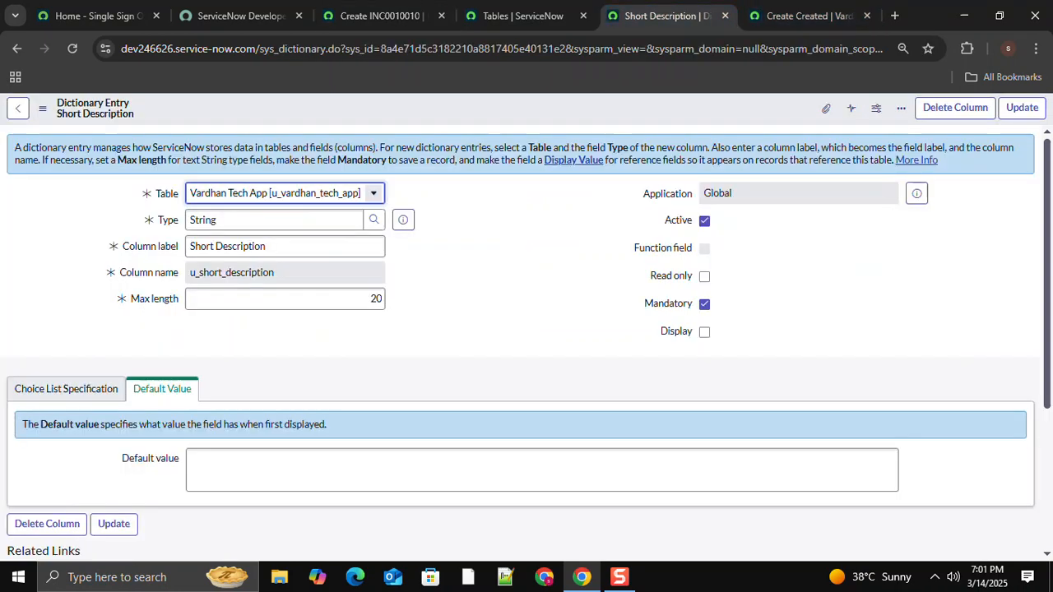
click(18, 109)
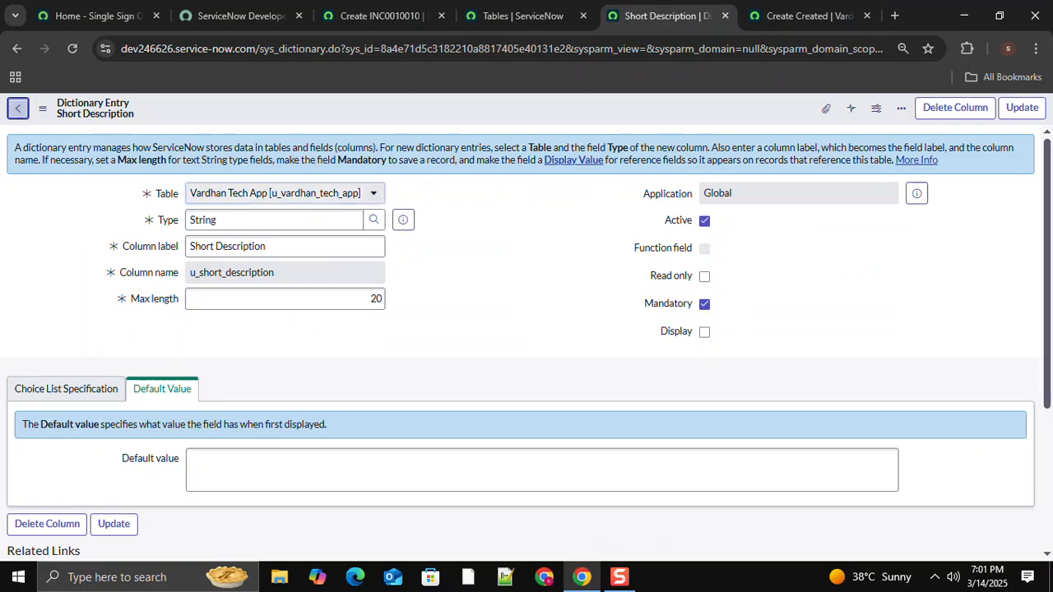
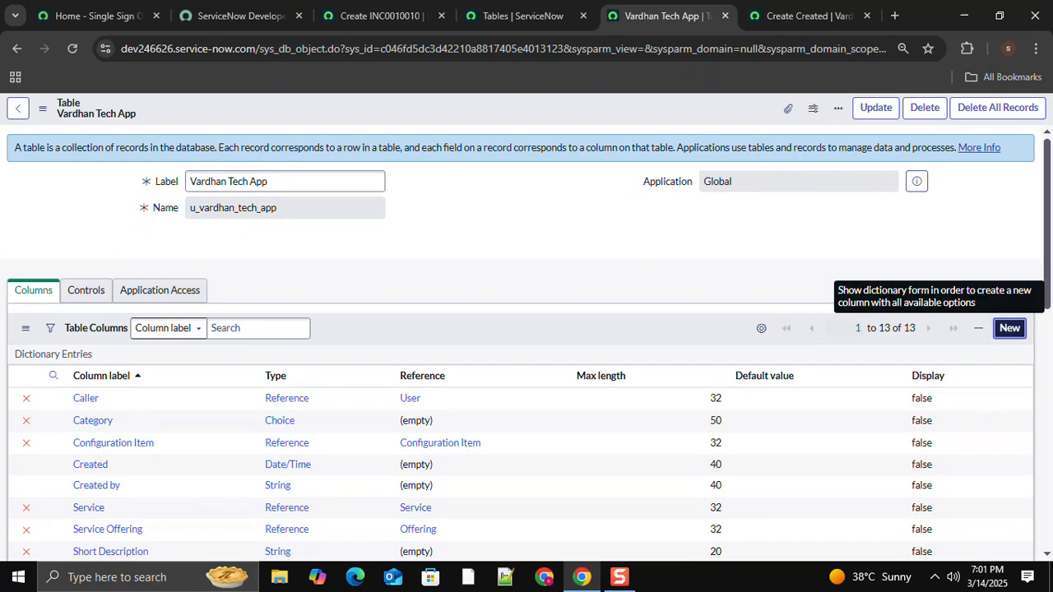
click(1010, 327)
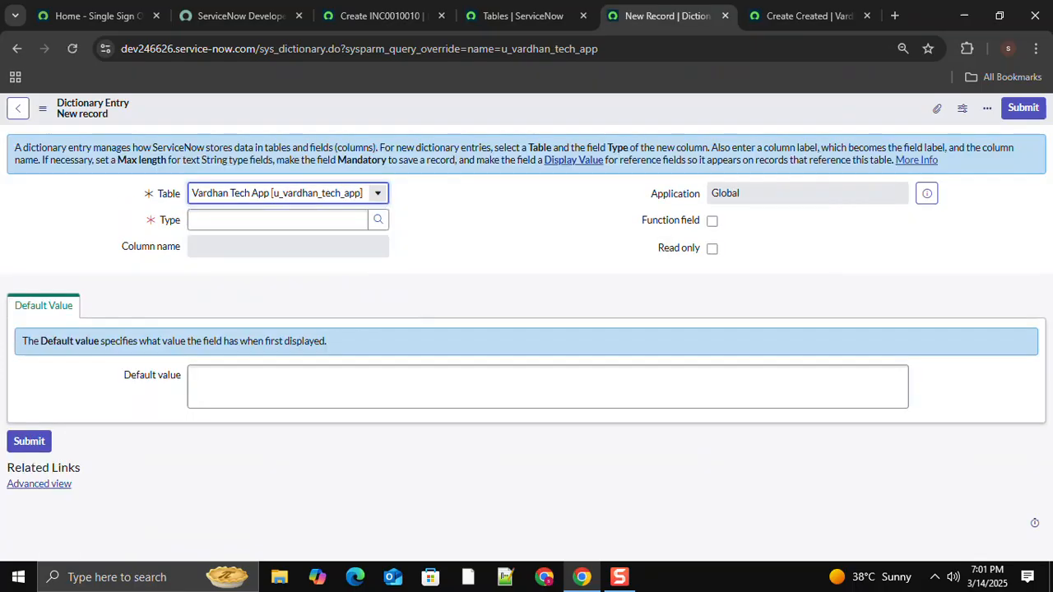
click(278, 220)
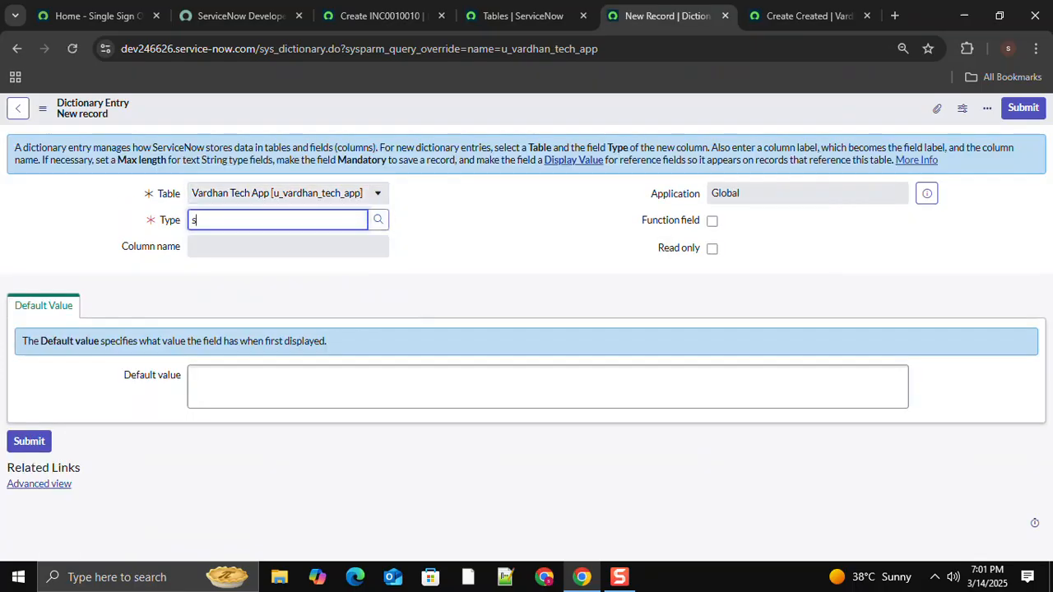
text(str)
key(Down)
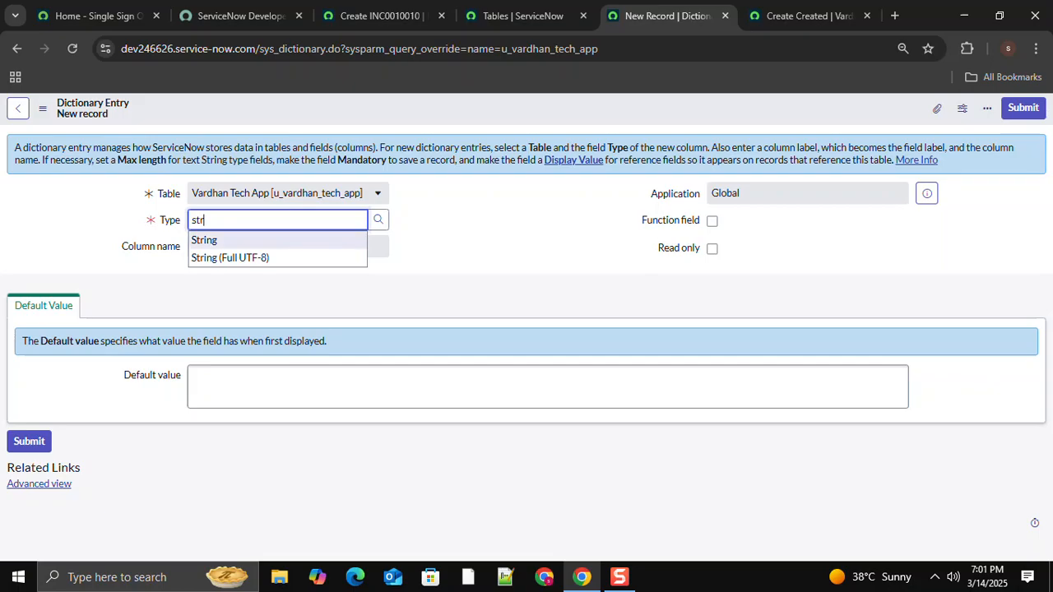
key(Return)
Label the new String column Description, set its max length to 500, and save the dictionary entry
click(285, 247)
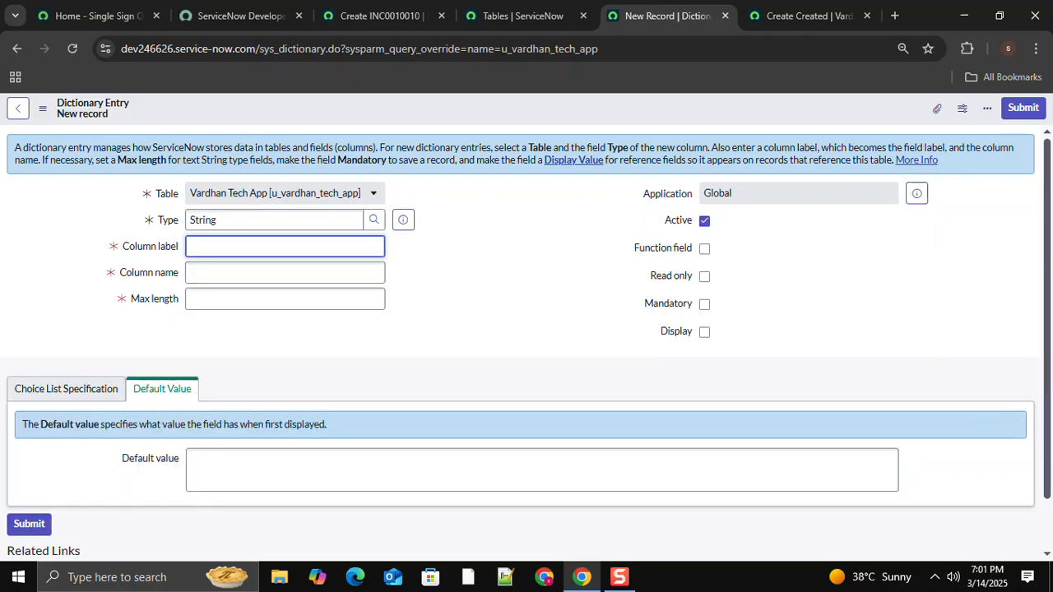
text(Desc)
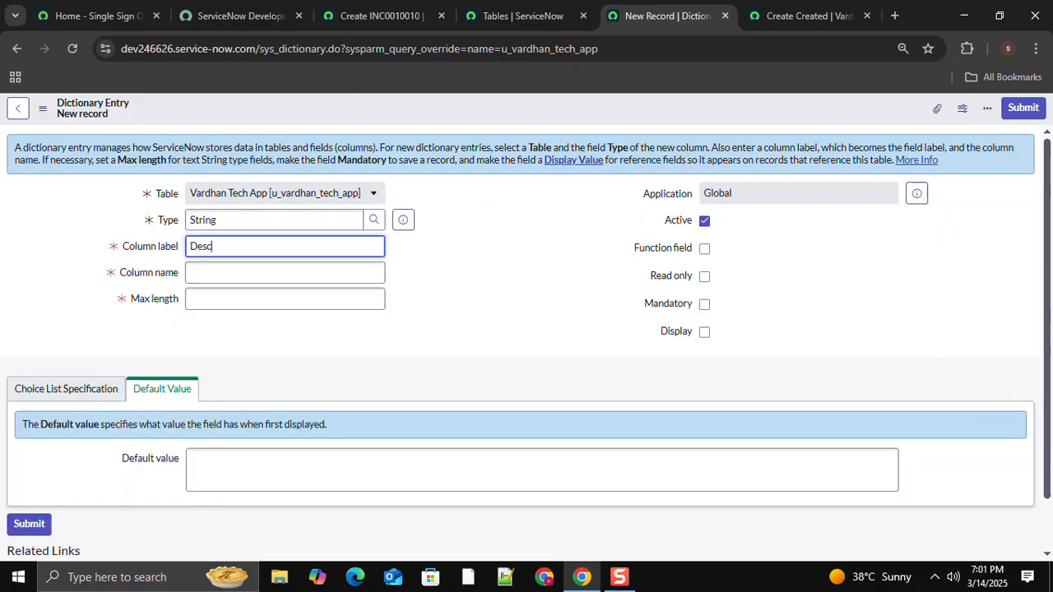
text(ription)
key(Tab)
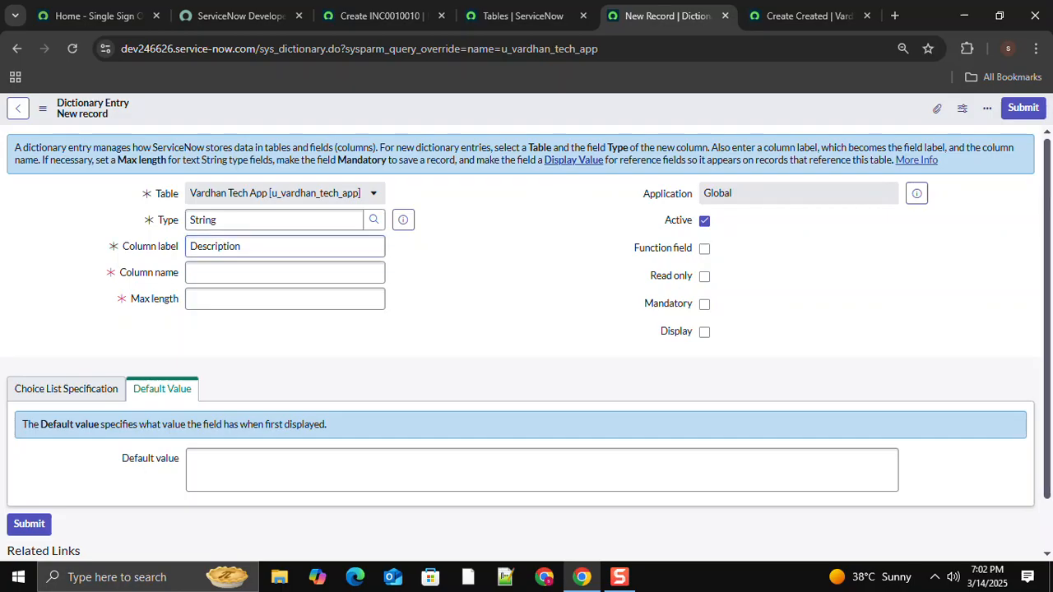
key(Tab)
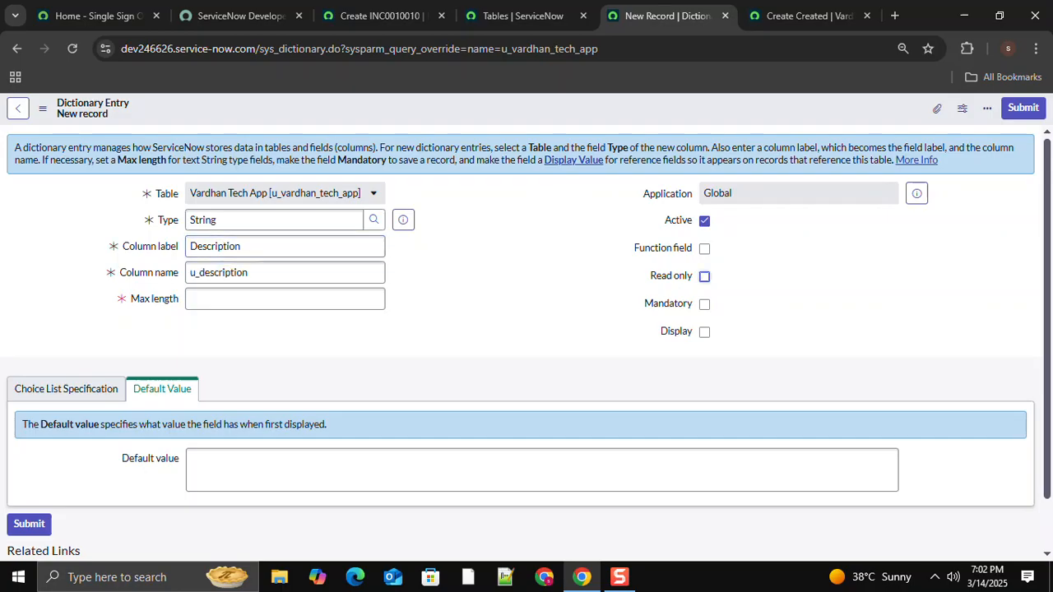
click(284, 299)
text(500)
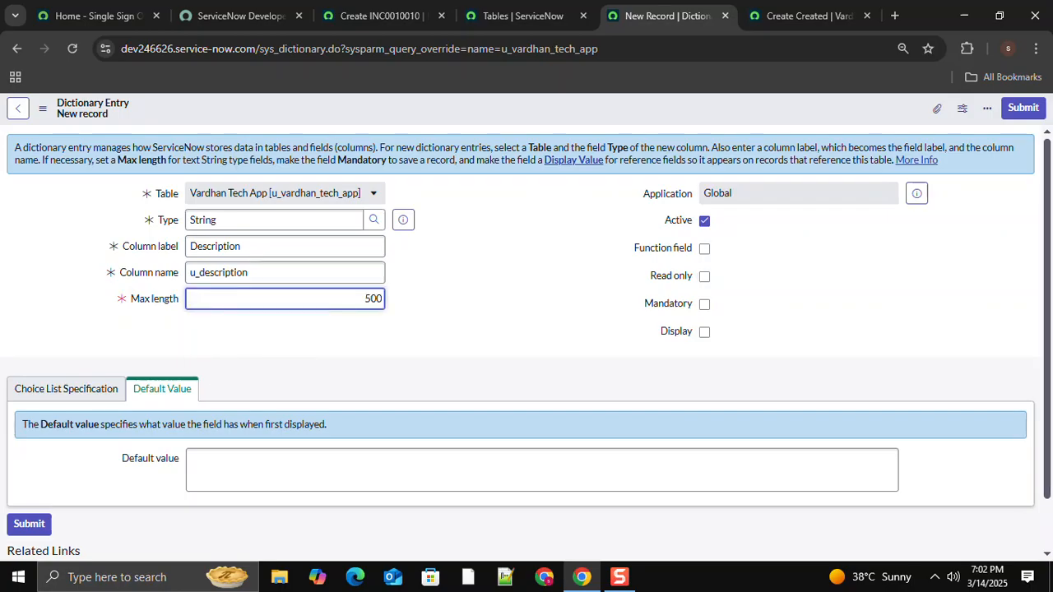
right_click(488, 114)
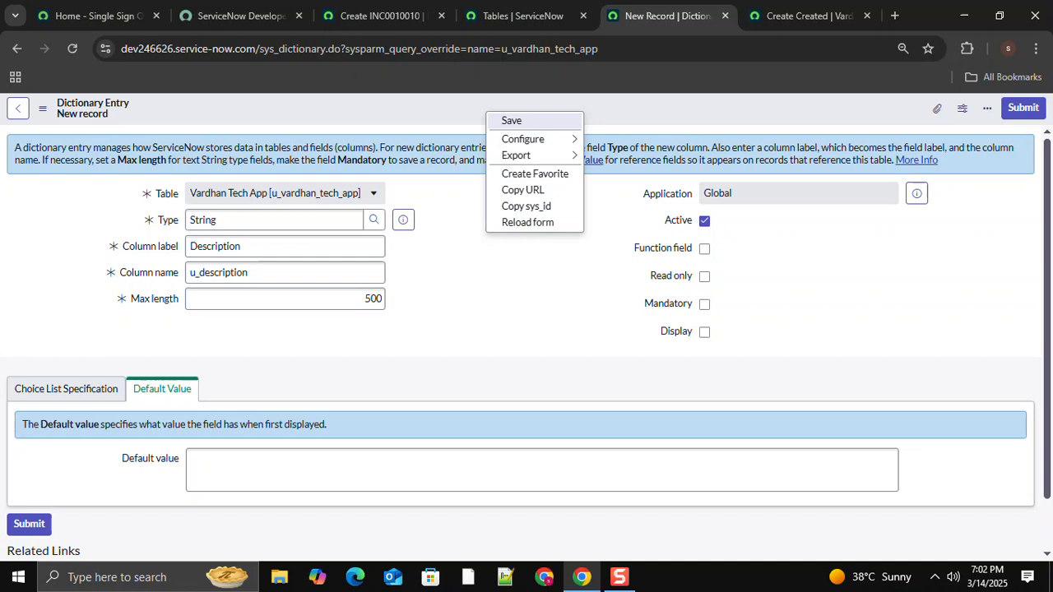
click(511, 121)
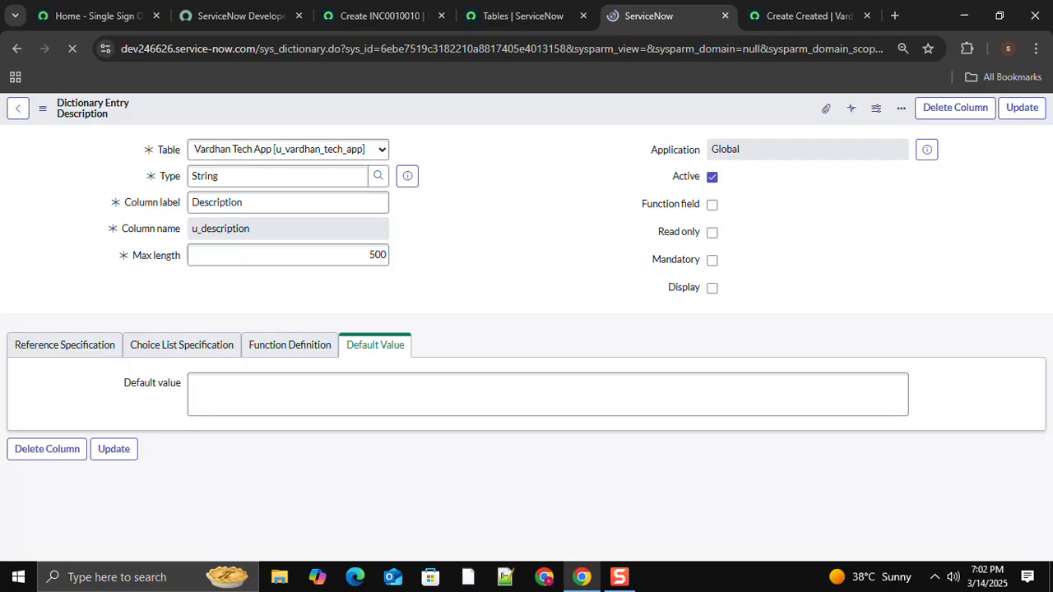
Reload the new Vardhan Tech App record form and check the Description field on it
key(ctrl+Tab)
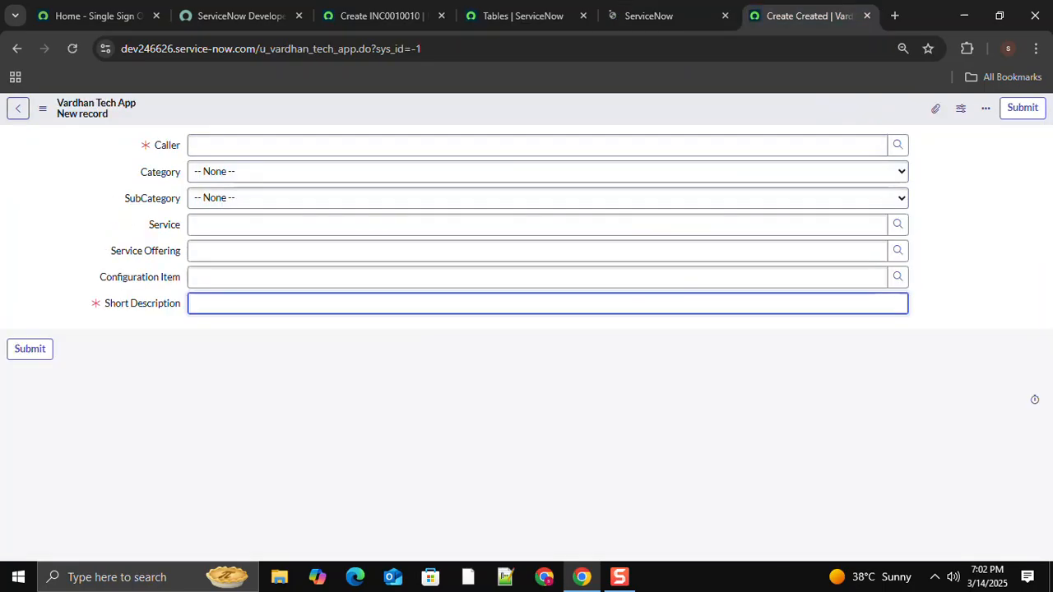
click(72, 48)
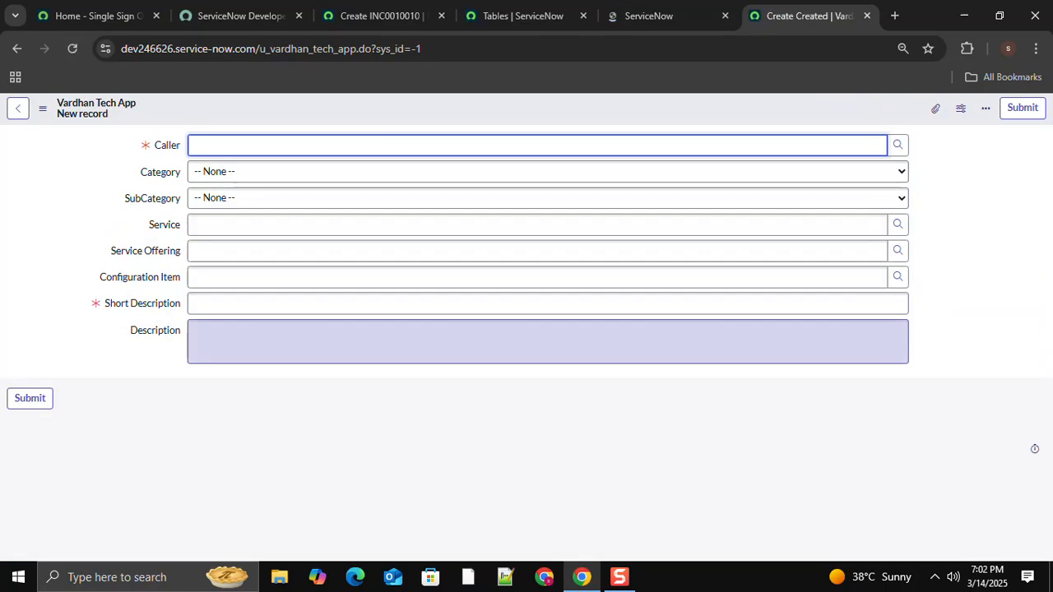
click(527, 339)
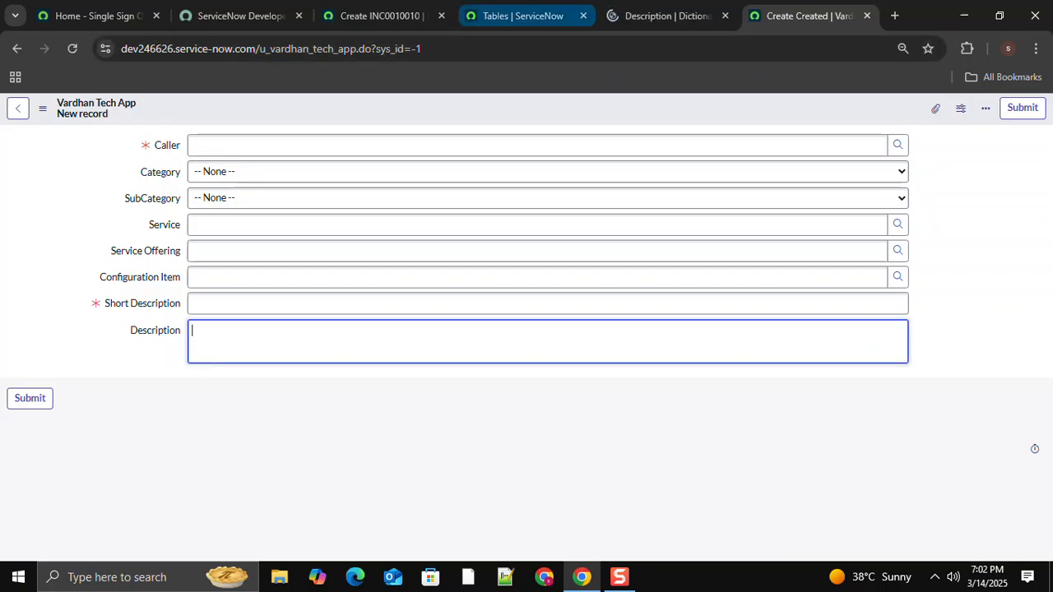
Return to the Incident form and review the choices offered by the Channel field without changing it
click(522, 16)
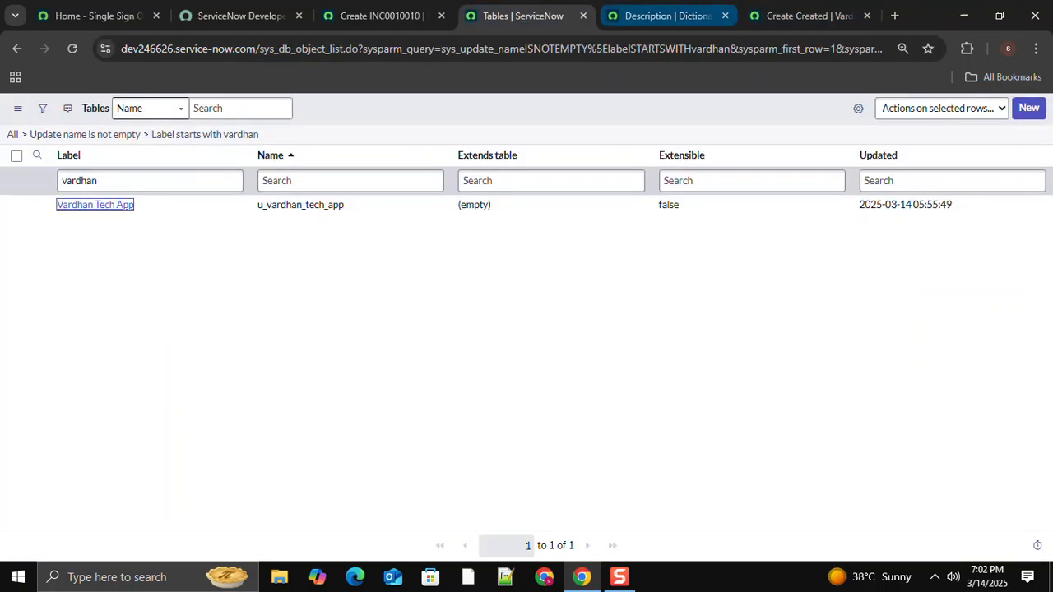
click(666, 15)
click(381, 16)
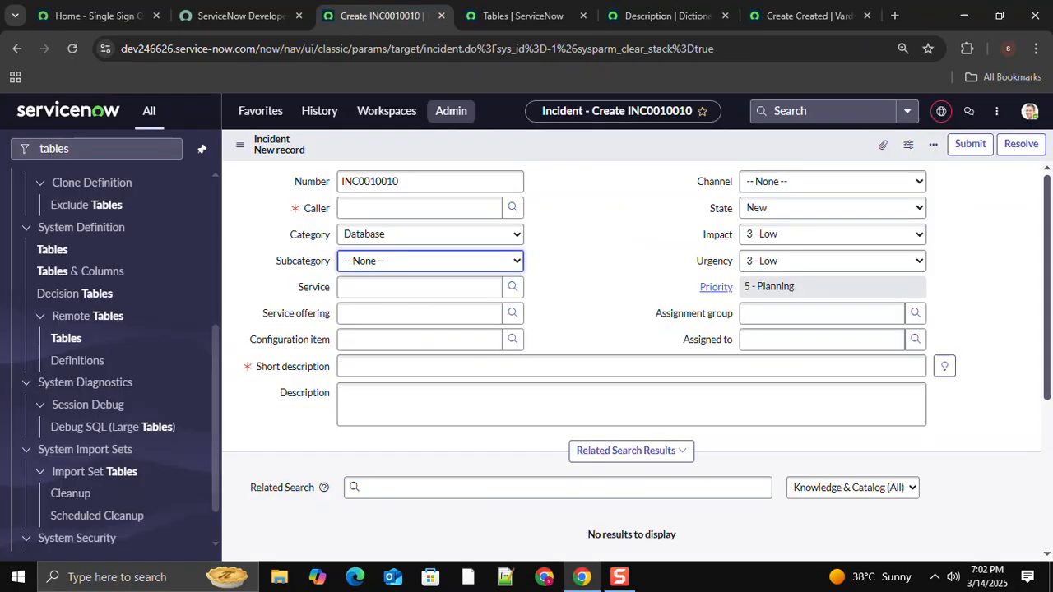
click(831, 181)
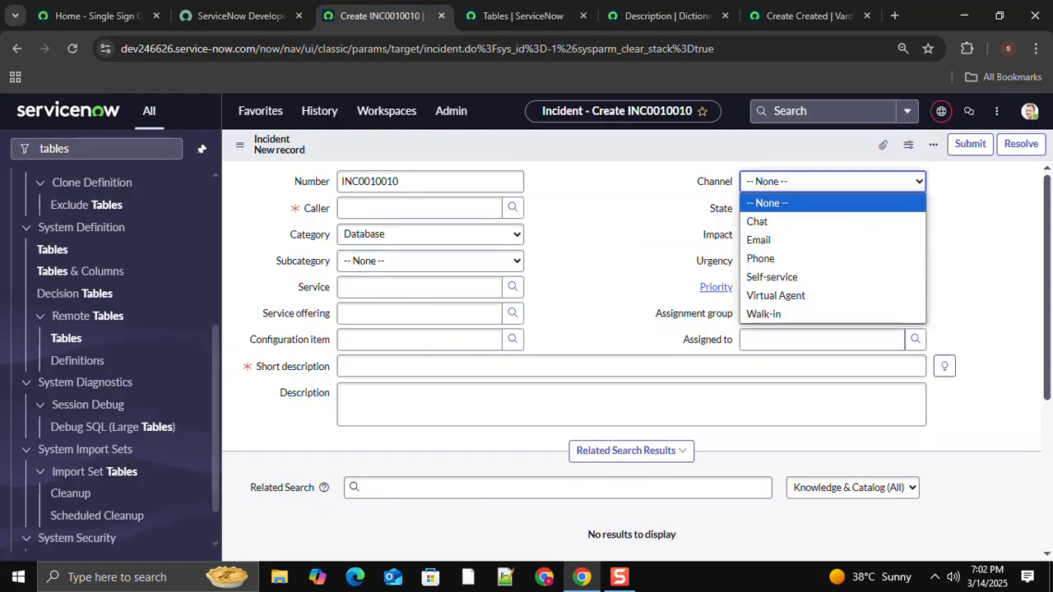
click(983, 278)
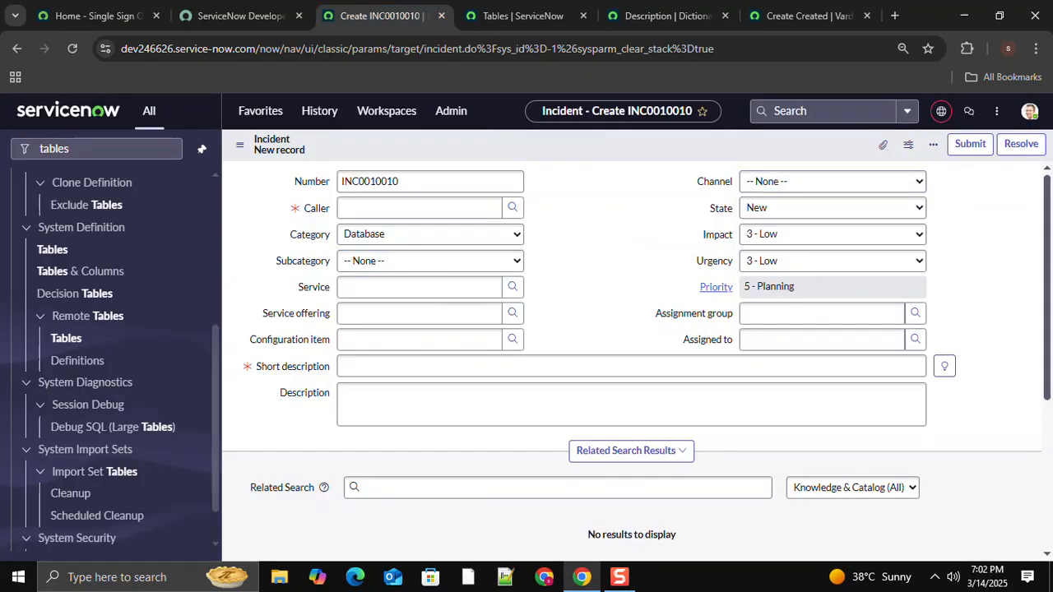